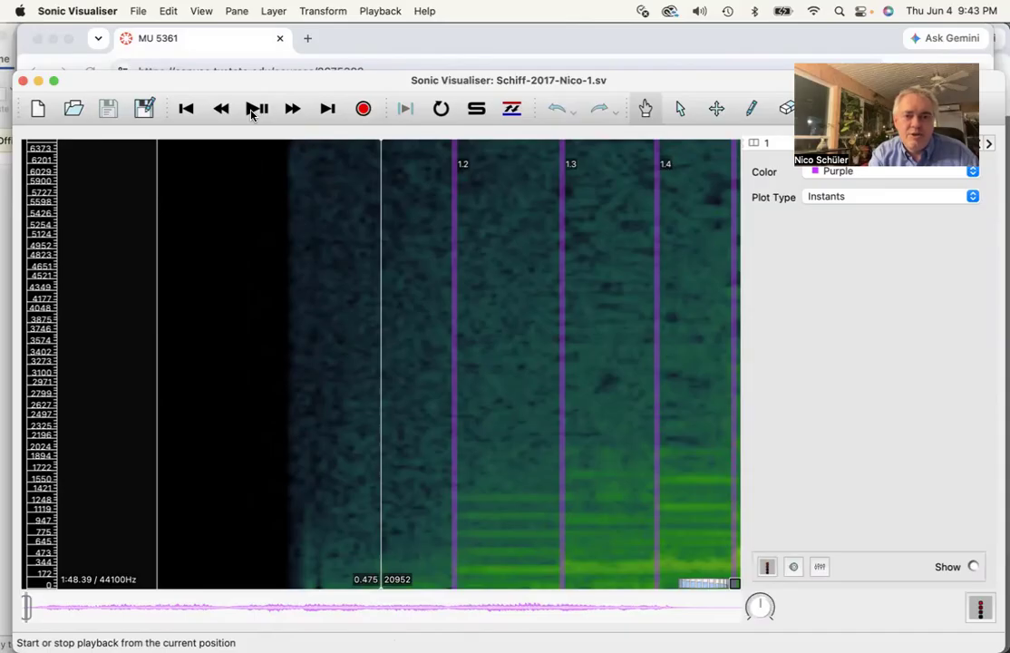
Play back the spectrogram briefly from the current position and stop playback
scroll(257, 239, left, 3)
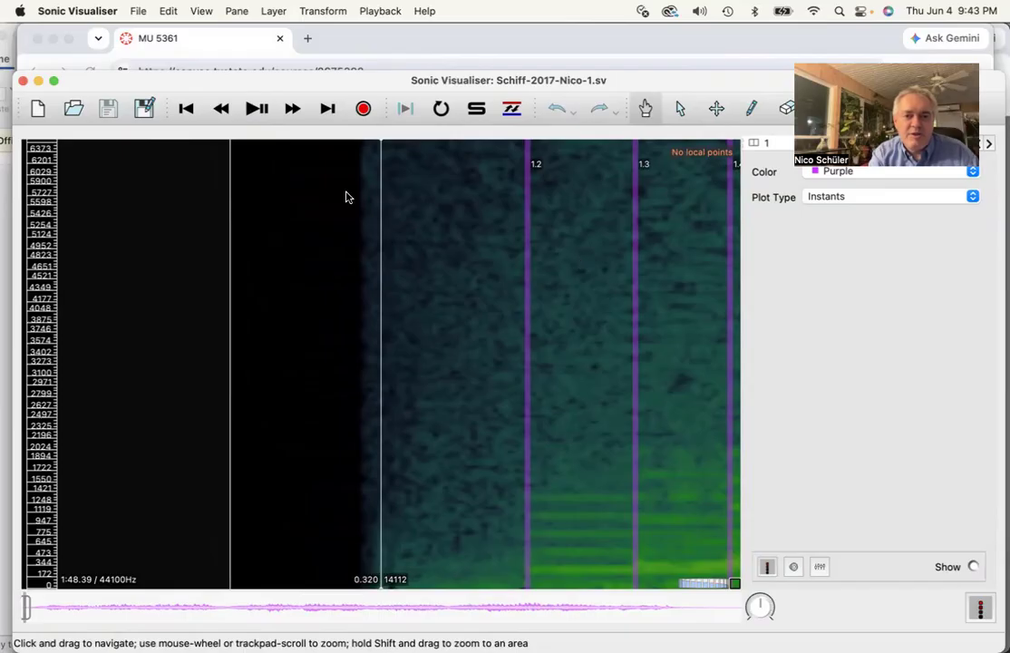
click(252, 108)
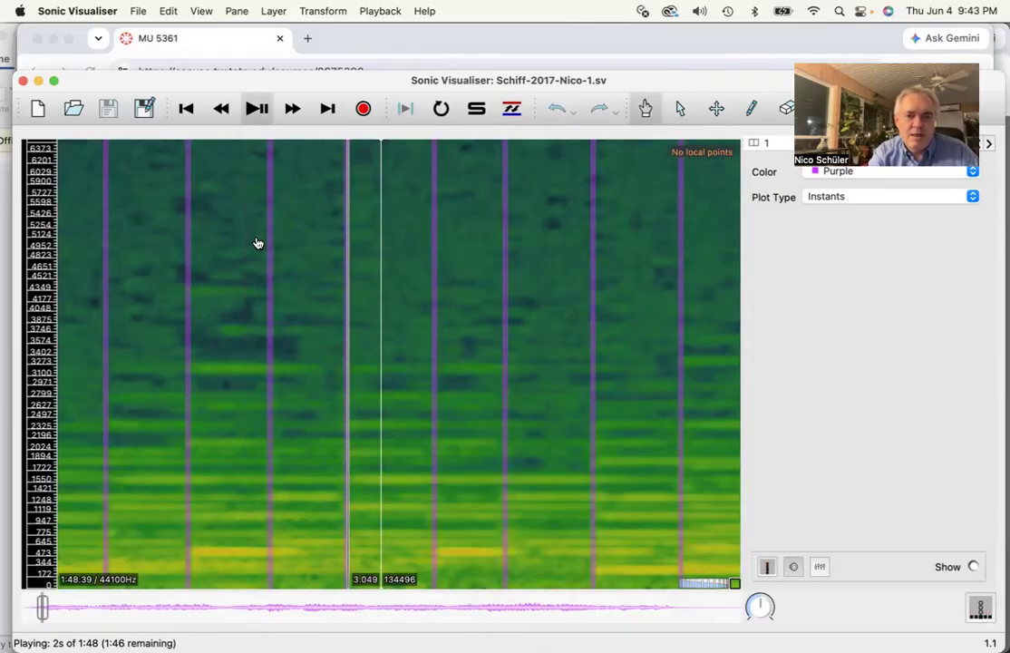
click(258, 110)
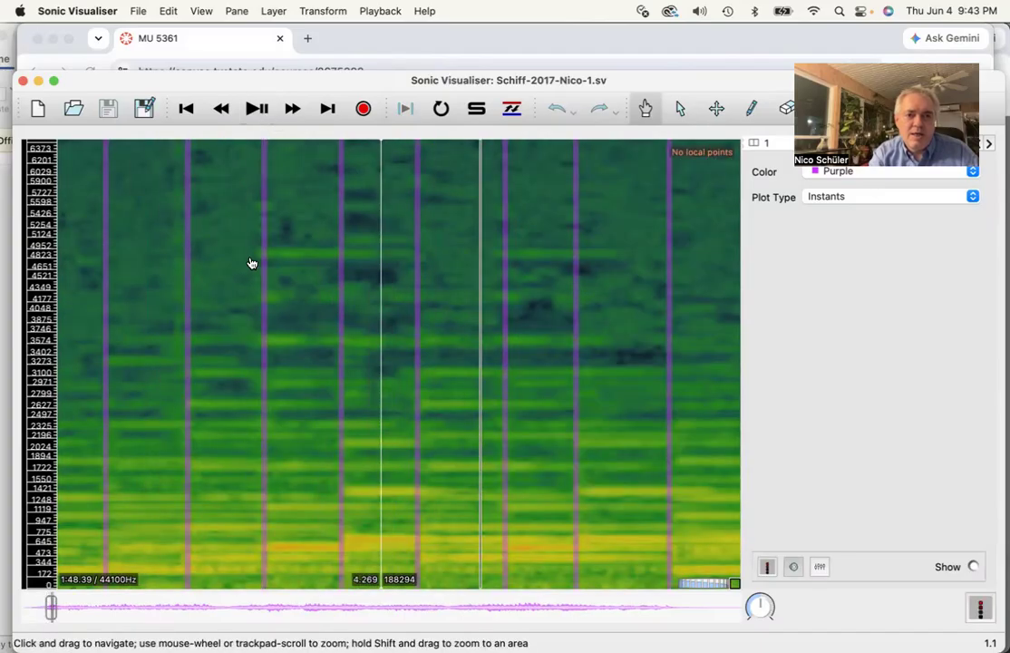
scroll(250, 263, left, 2)
Save the session as Schiff-3 in the Methods SU 2026 folder
click(136, 11)
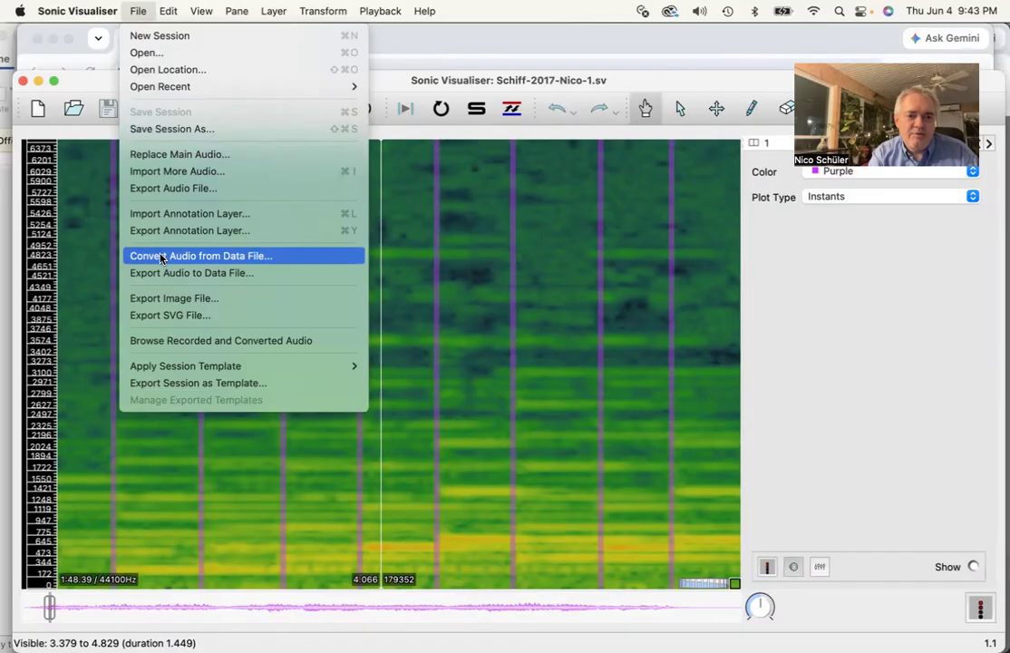
click(190, 130)
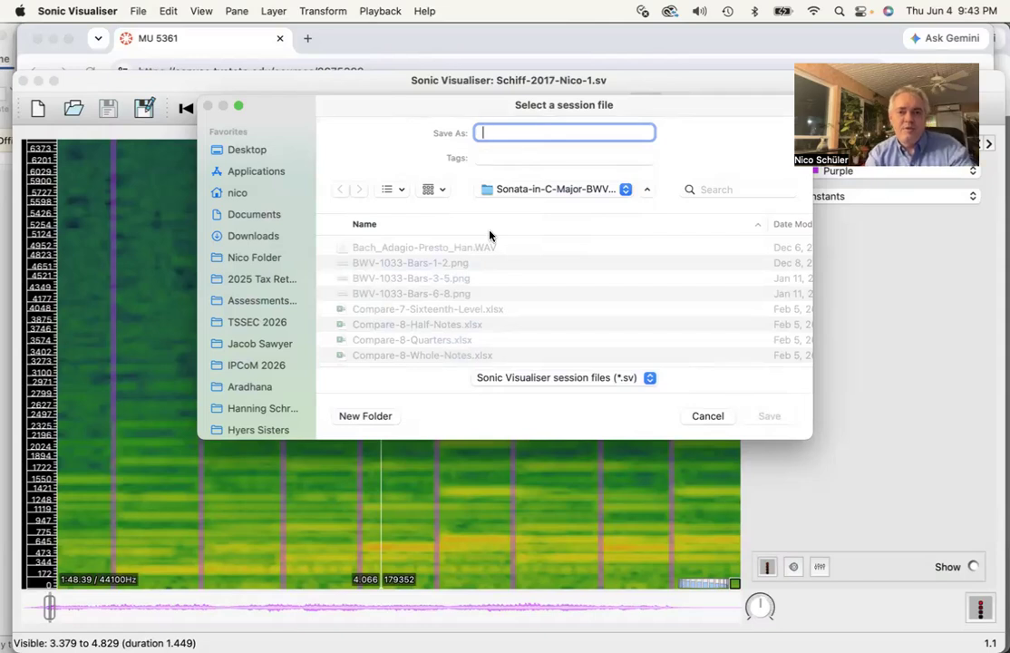
text(Schiff)
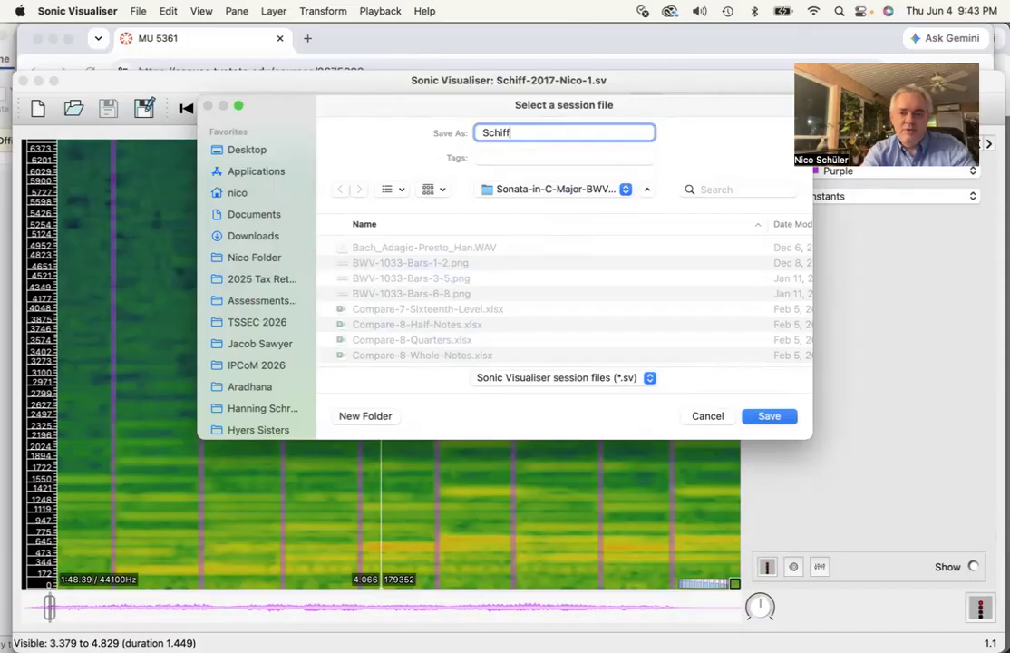
text(0)
key(BackSpace)
text(-2)
key(BackSpace)
text(3)
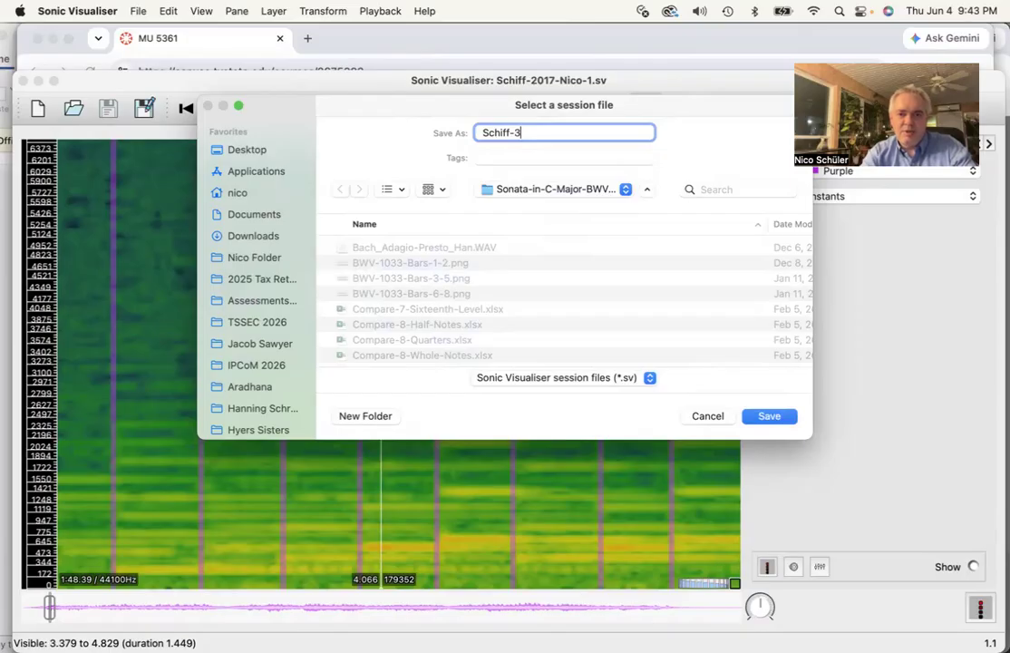
scroll(293, 342, down, 10)
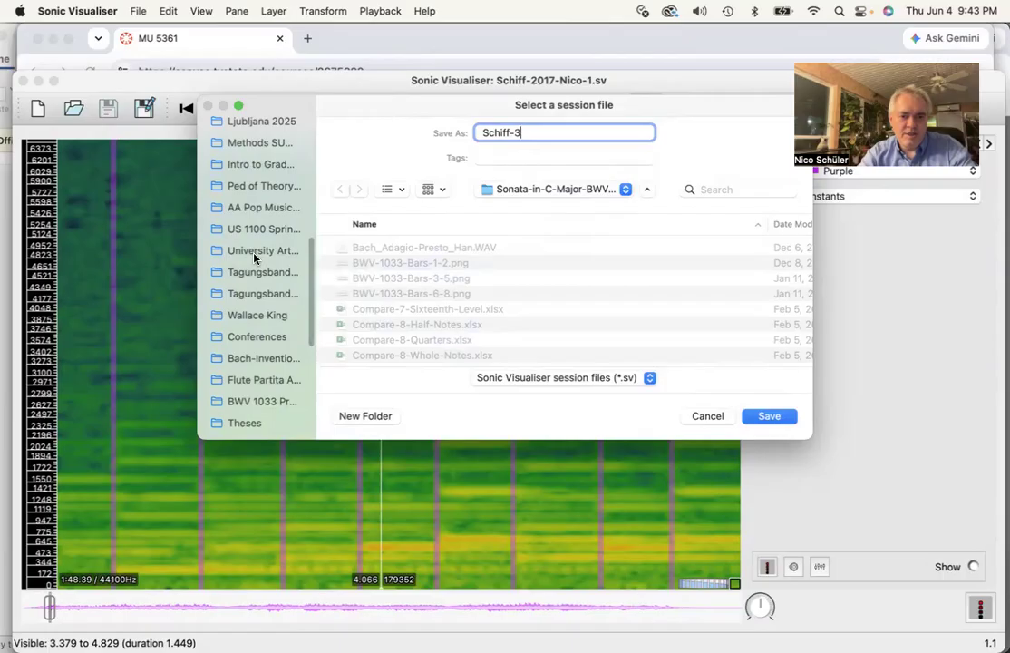
scroll(255, 259, up, 2)
scroll(255, 258, up, 2)
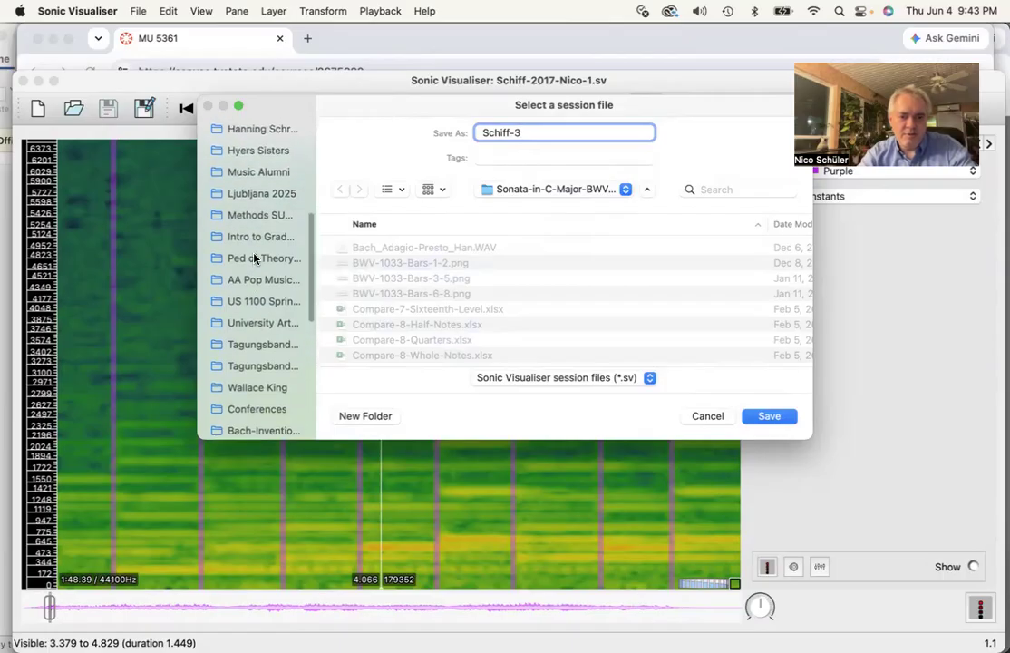
scroll(255, 258, down, 1)
scroll(255, 258, up, 3)
click(255, 258)
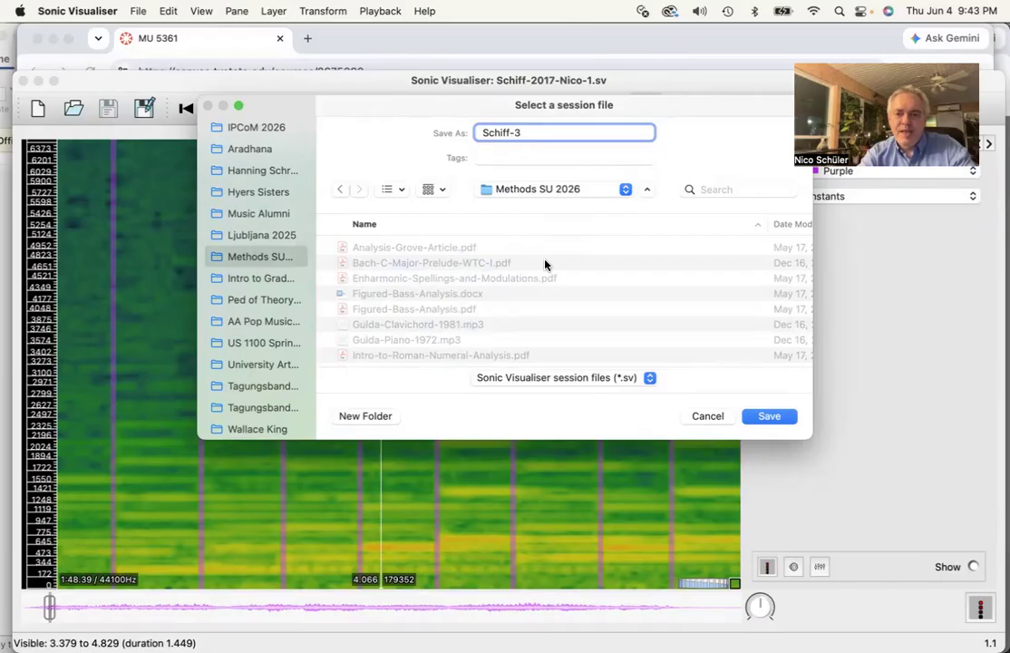
key(Return)
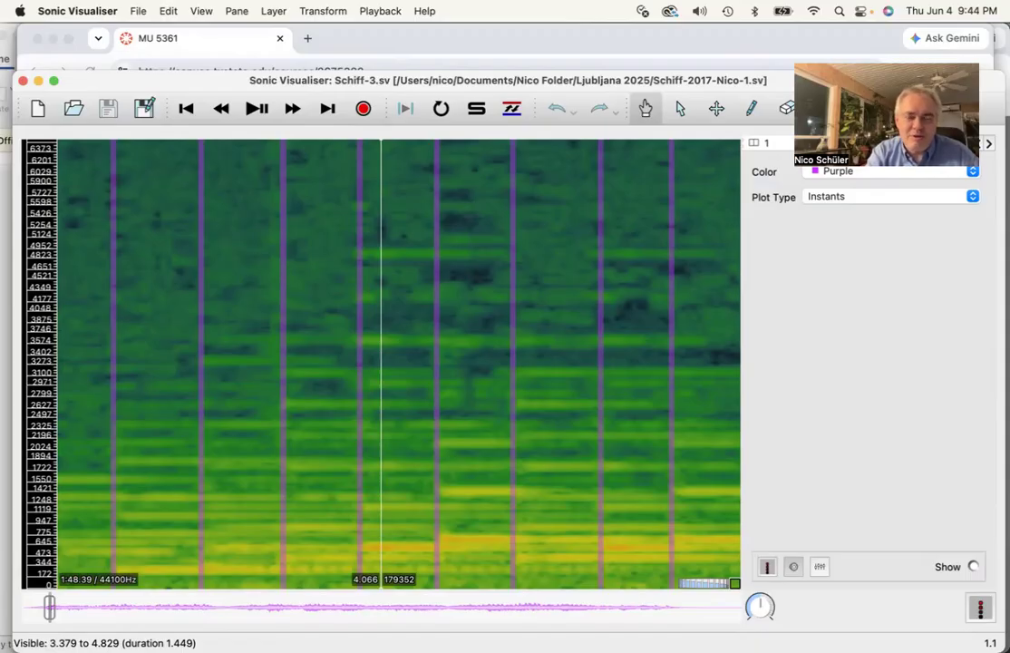
Export the annotation layer as a comma-separated CSV named Schiff-3. into the Methods SU 2026 folder, times in seconds
click(136, 9)
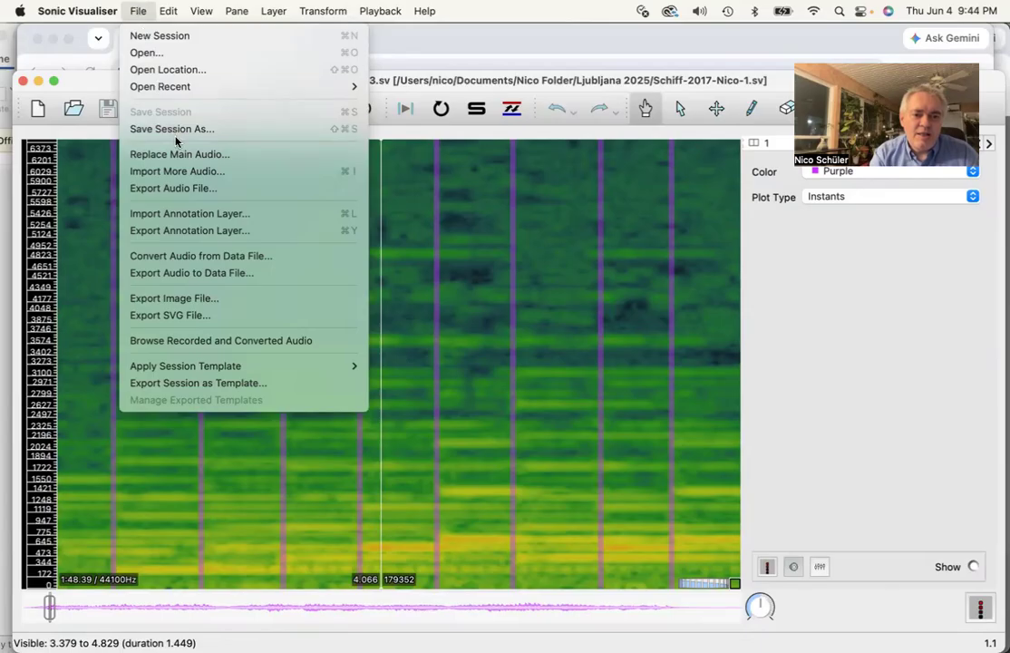
click(201, 234)
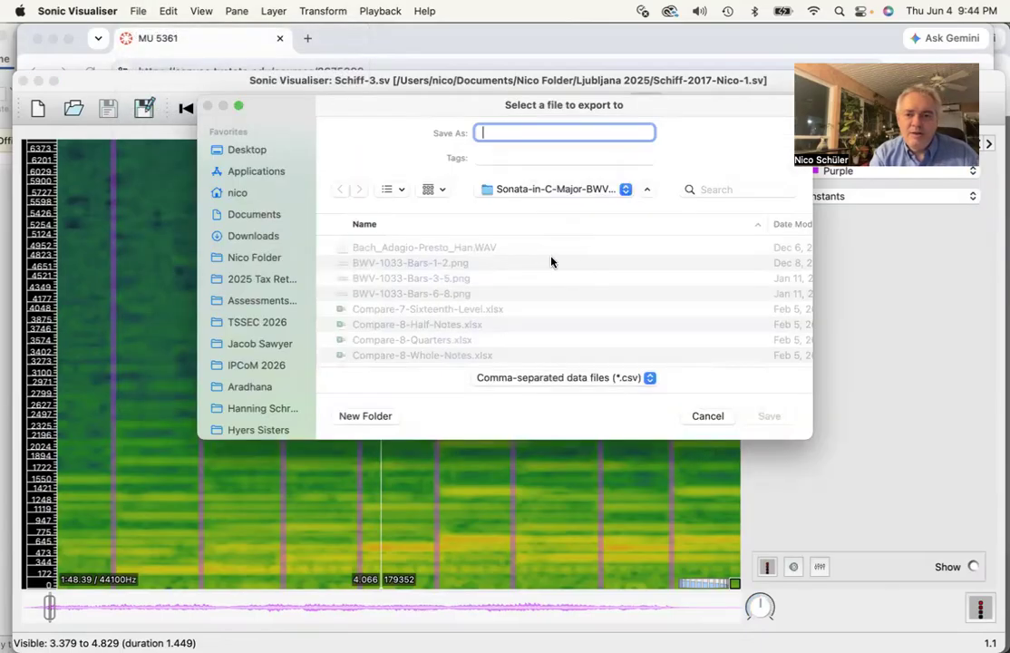
text(Schiff)
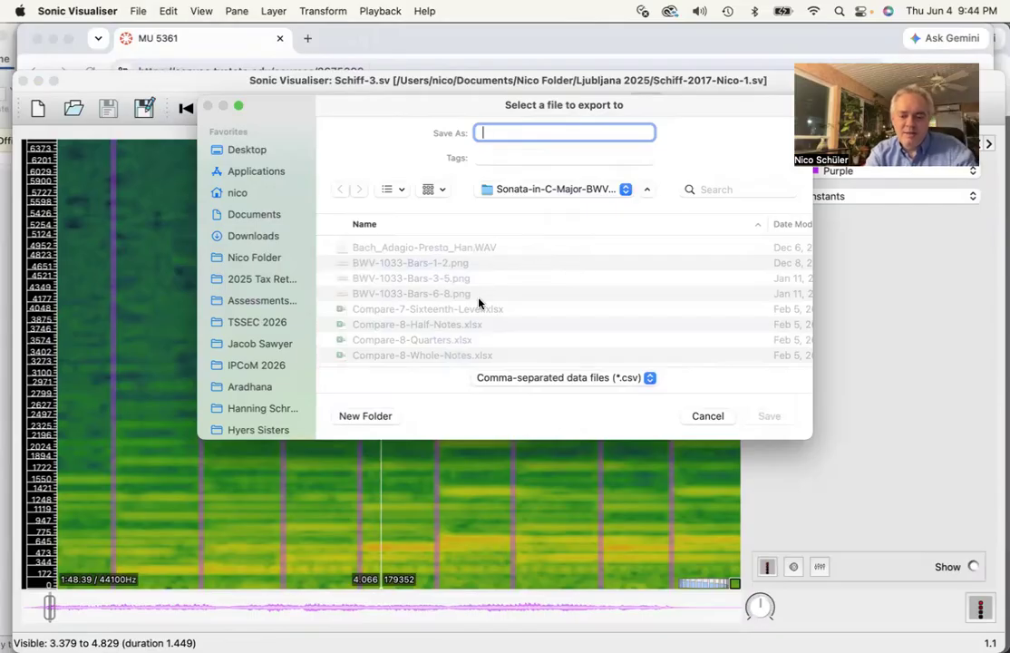
text(-)
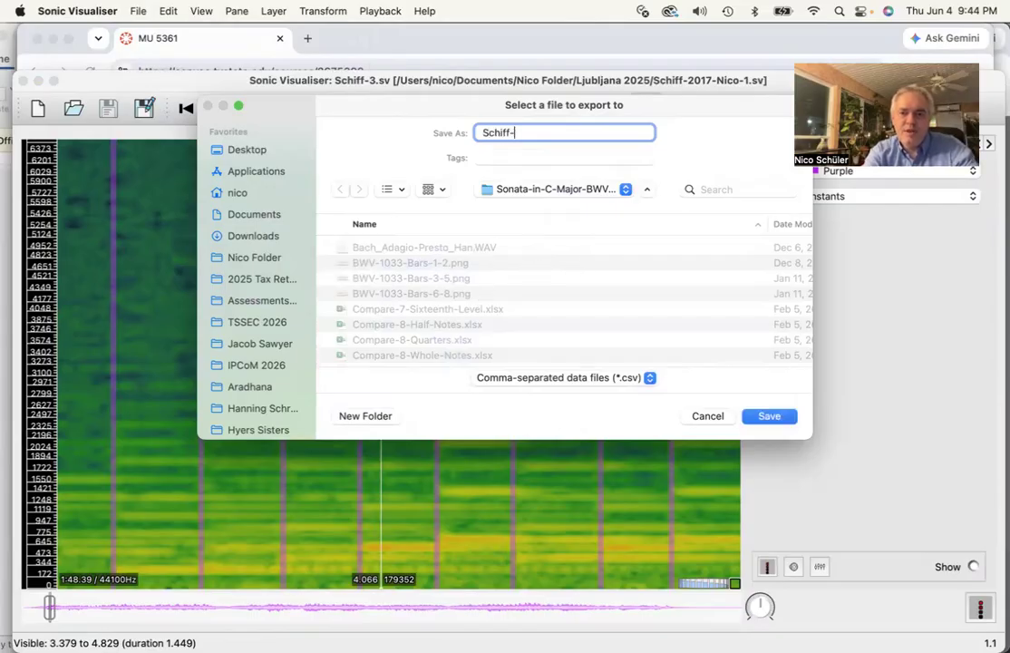
text(3.)
click(586, 191)
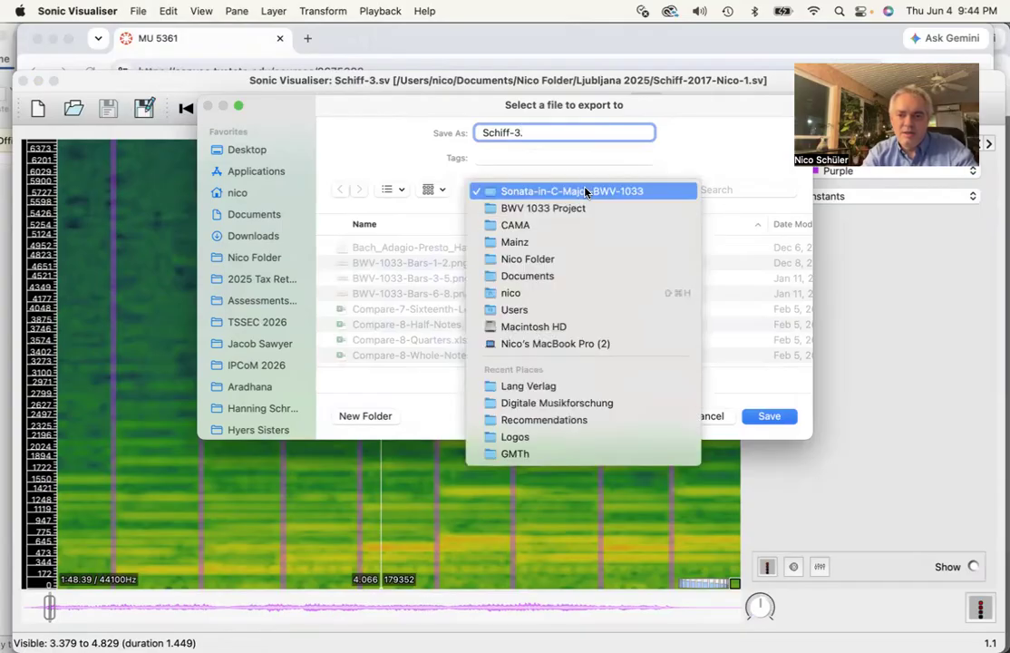
click(311, 360)
scroll(240, 344, down, 5)
scroll(245, 345, down, 1)
click(255, 293)
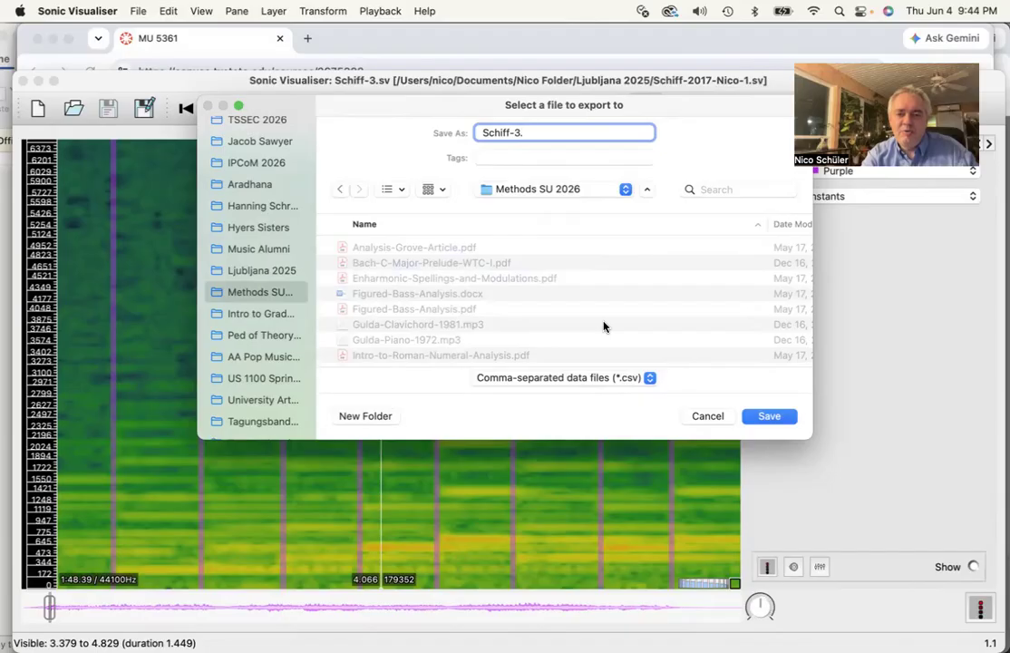
key(Return)
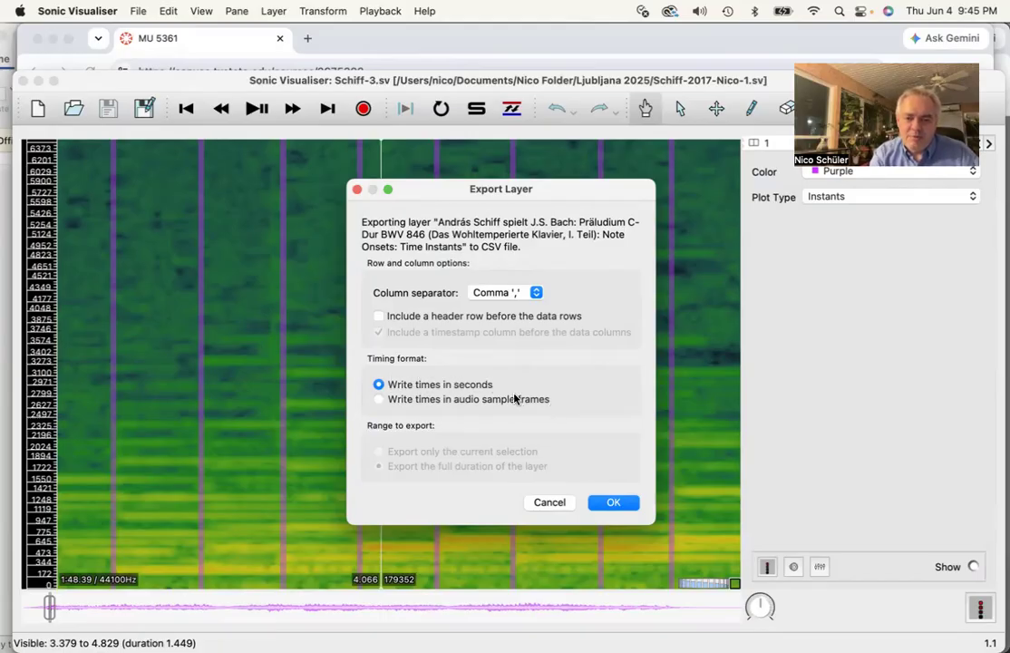
click(606, 502)
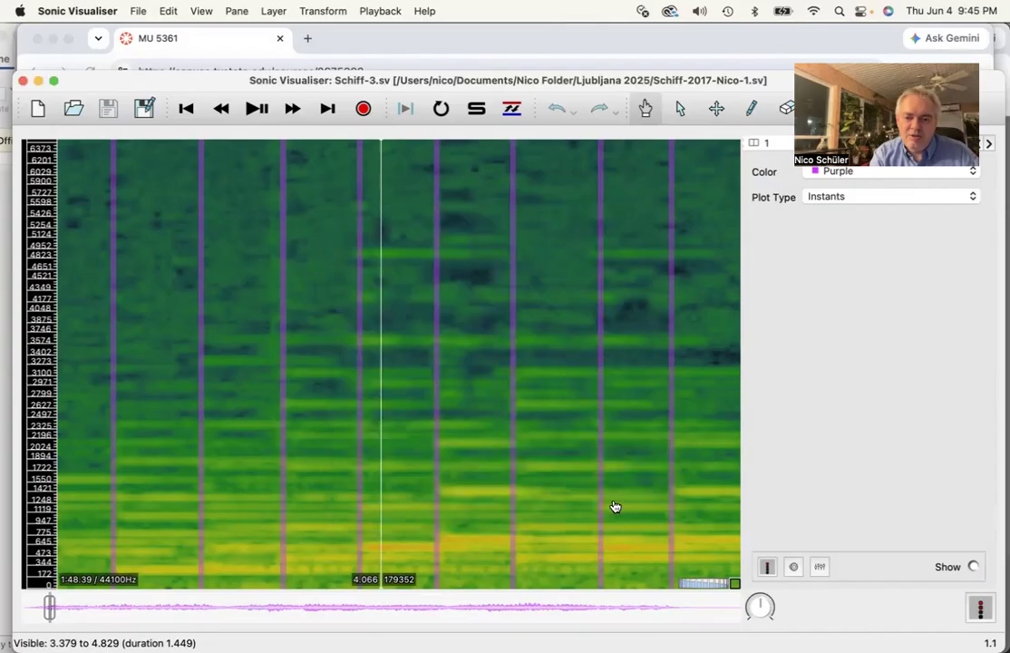
Switch to Finder, find Schiff-3..csv in the Methods SU 2026 folder, and open it in Excel
mouse_move(4, 65)
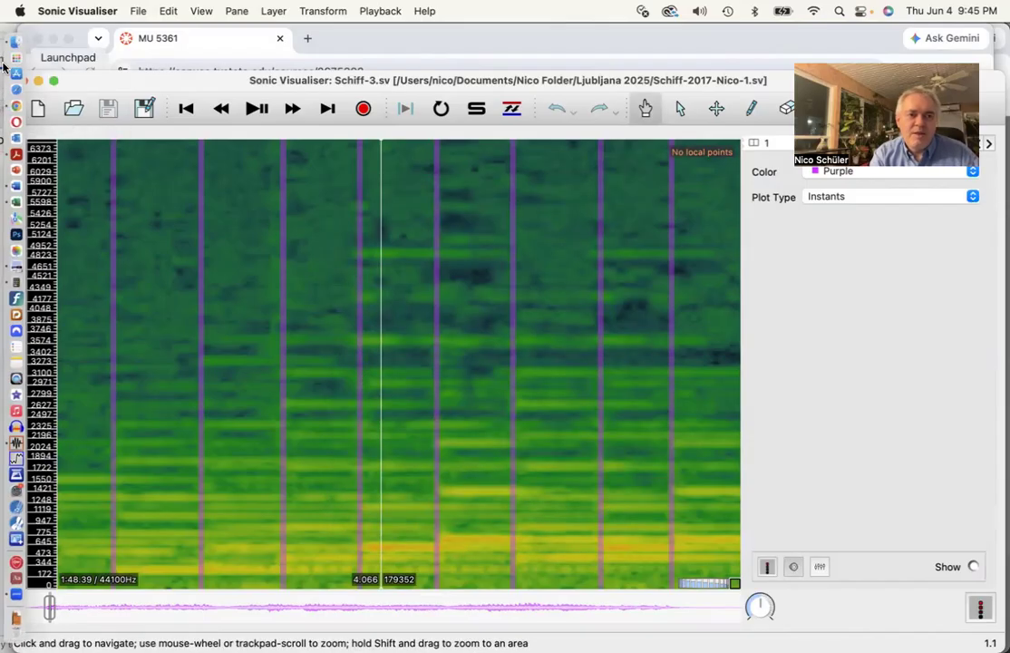
click(15, 41)
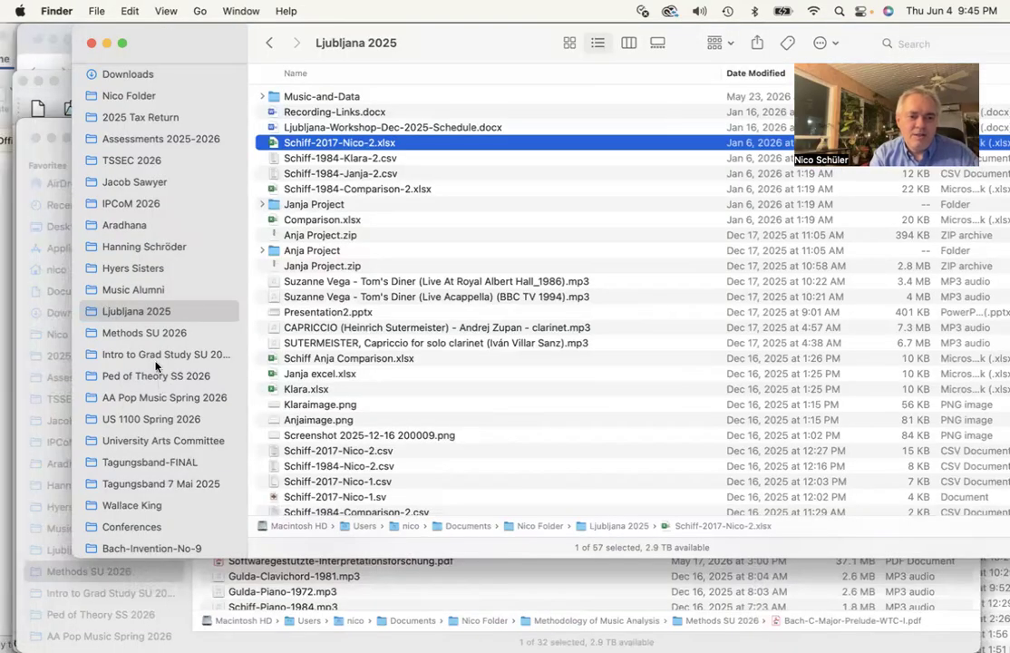
scroll(155, 465, down, 3)
scroll(156, 466, up, 7)
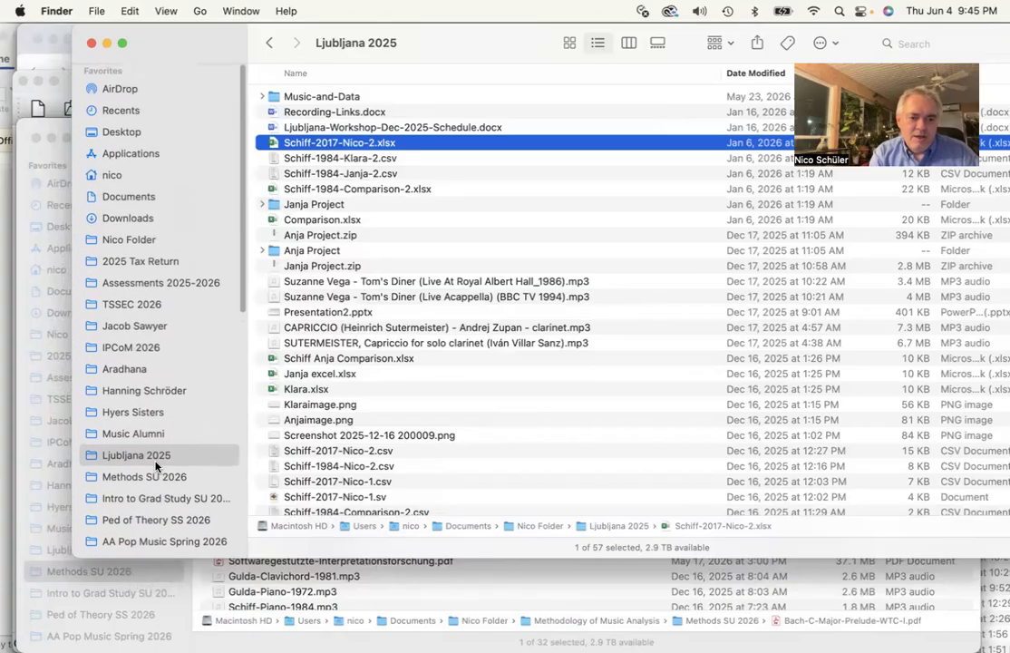
scroll(155, 466, down, 2)
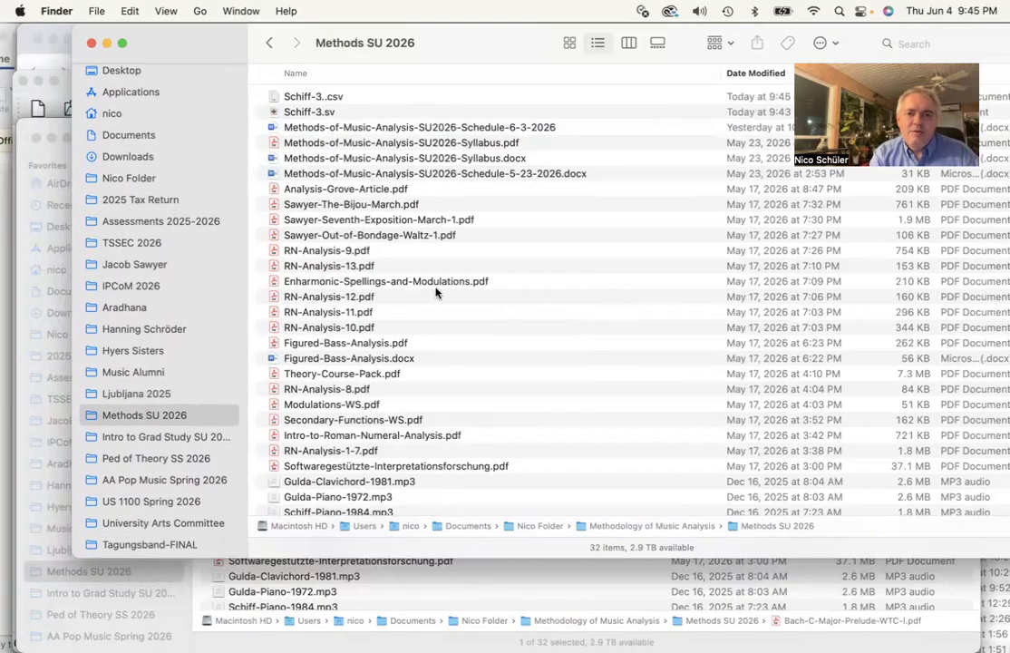
click(294, 96)
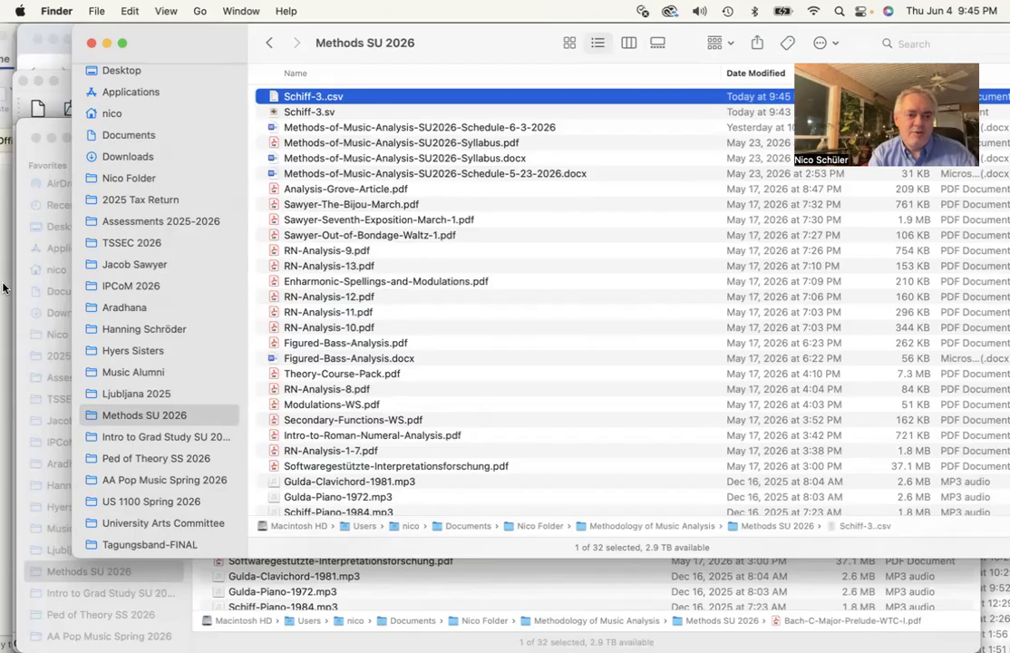
drag(324, 95, 18, 200)
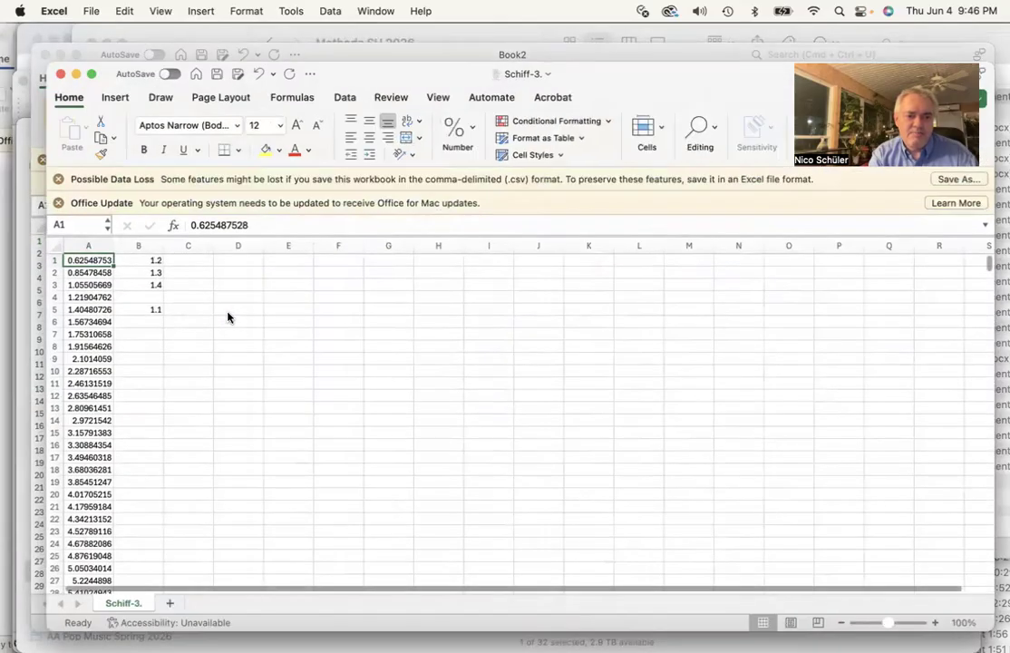
Clear the contents of column B, keeping only the onset times in column A
click(148, 246)
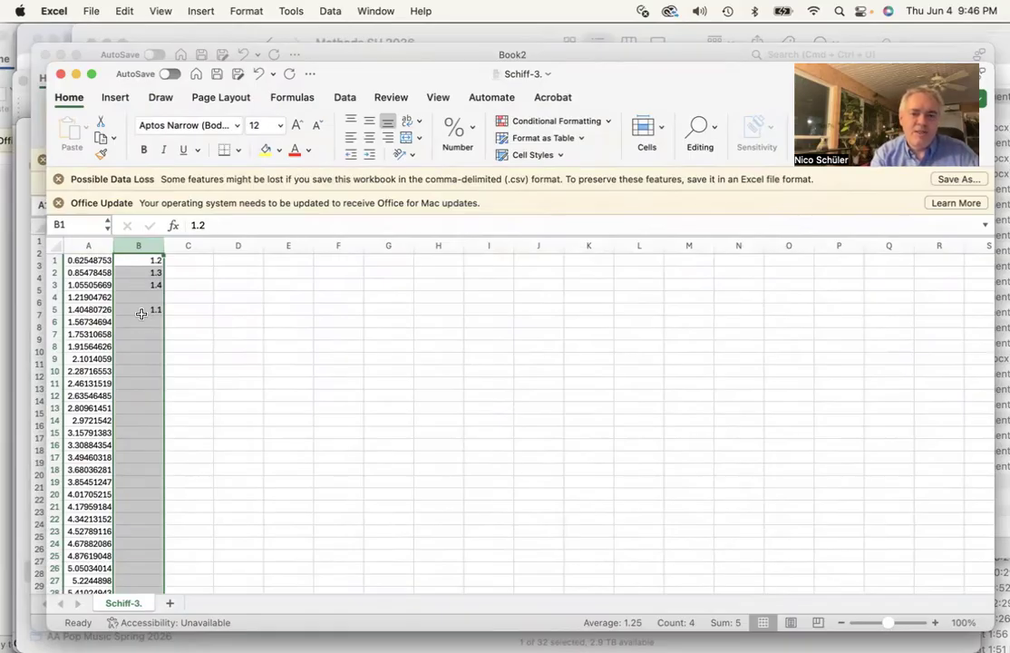
click(128, 8)
click(157, 214)
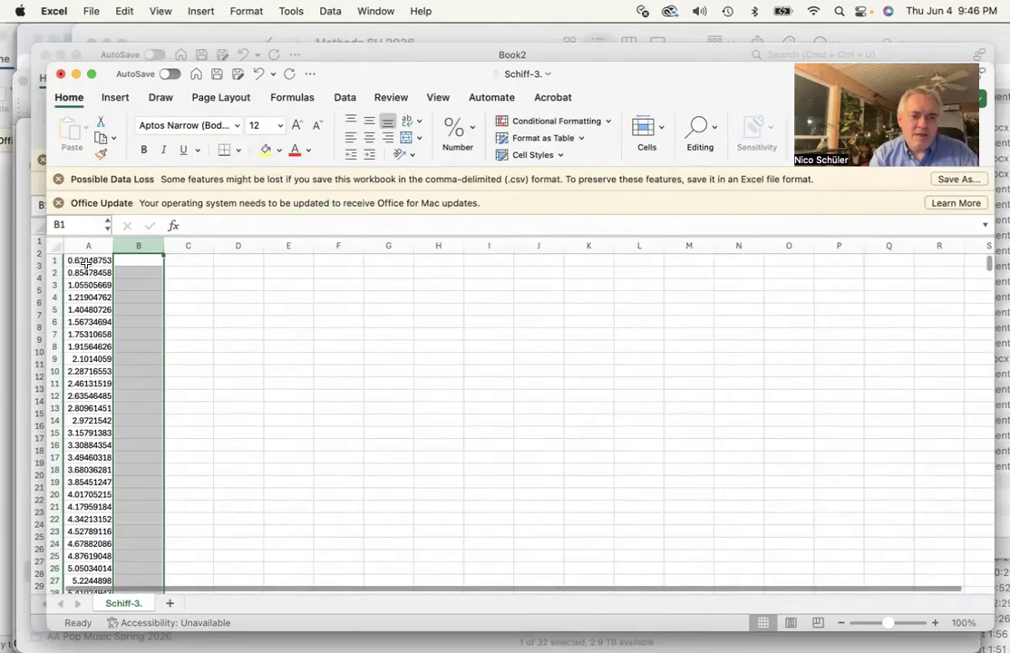
click(87, 262)
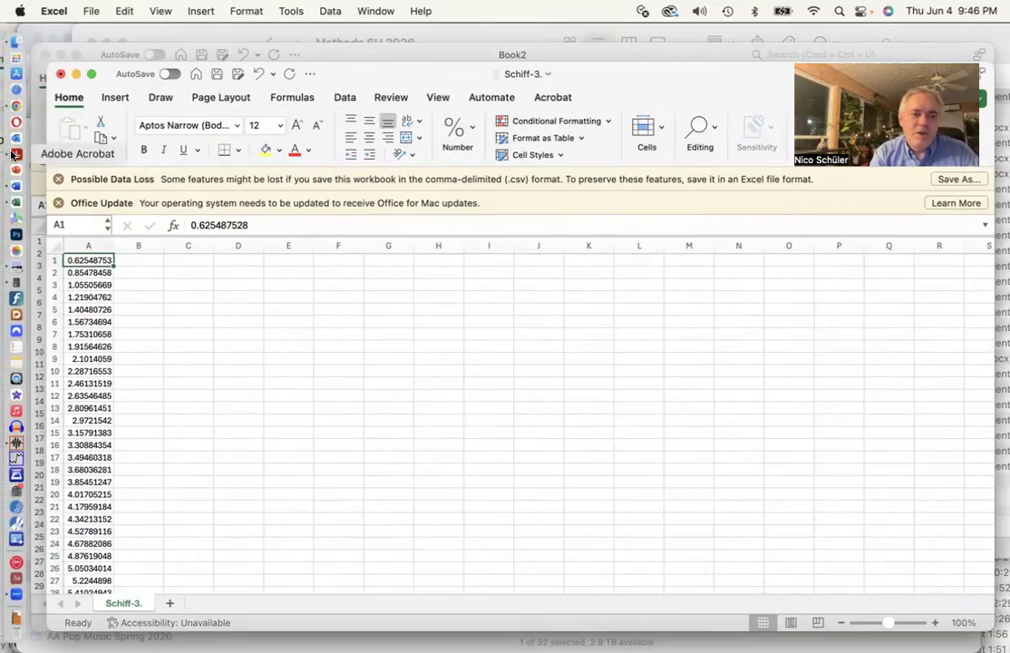
Switch to Acrobat and scroll through the score of Bach's C major Prelude
click(12, 154)
scroll(343, 261, down, 5)
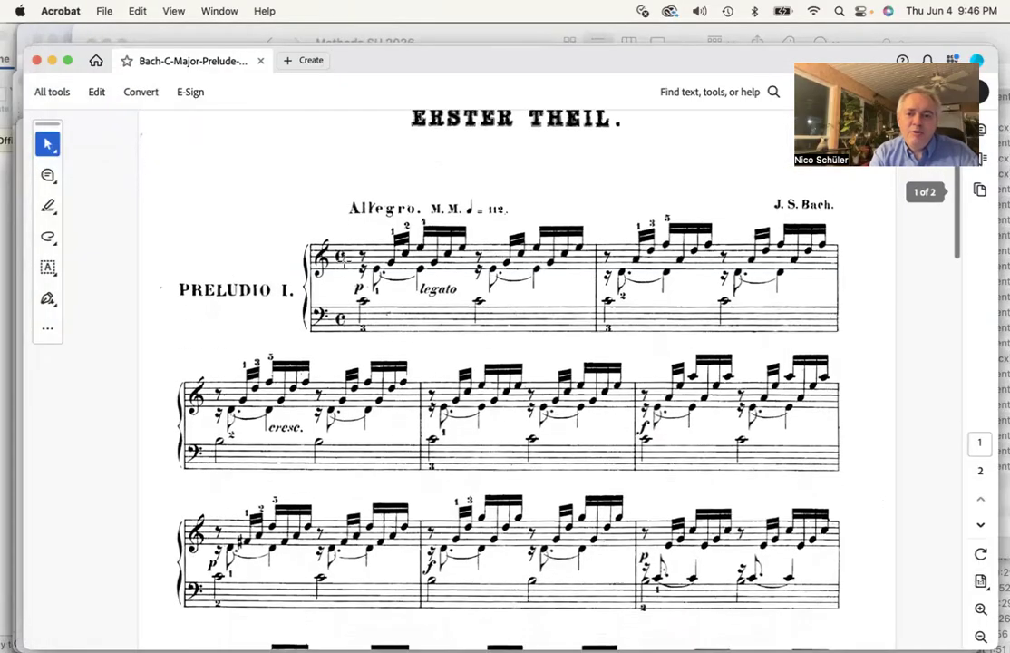
scroll(343, 261, up, 5)
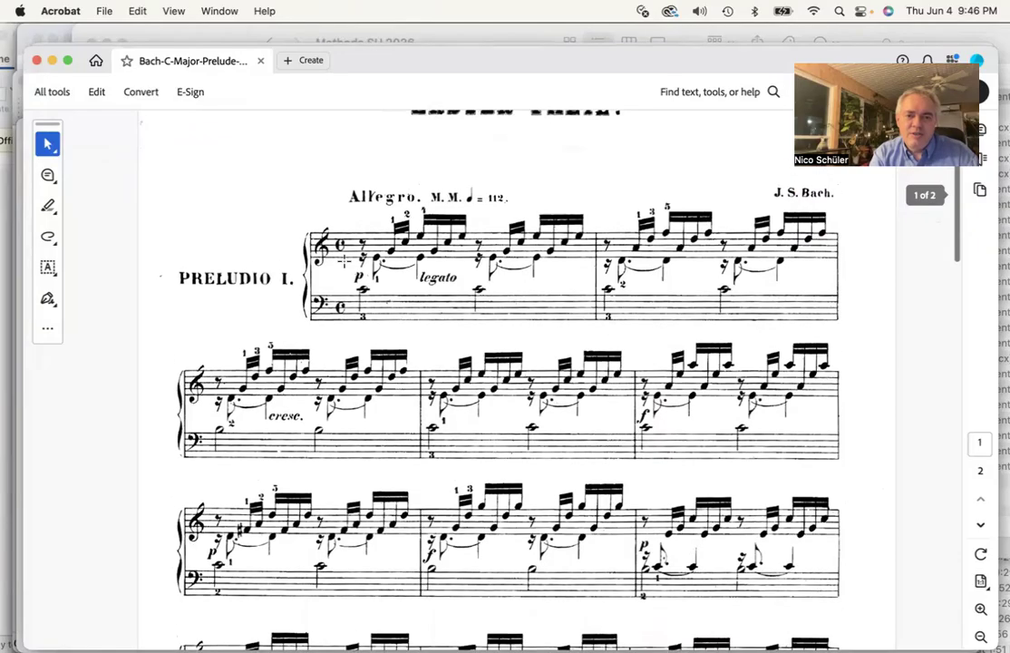
scroll(343, 261, down, 2)
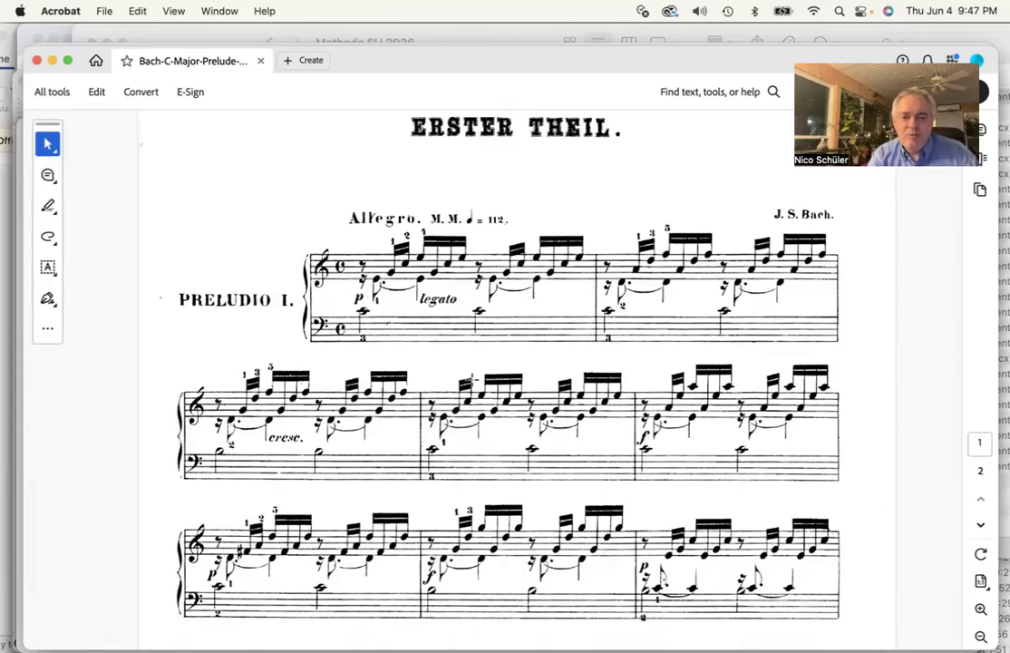
scroll(490, 381, down, 2)
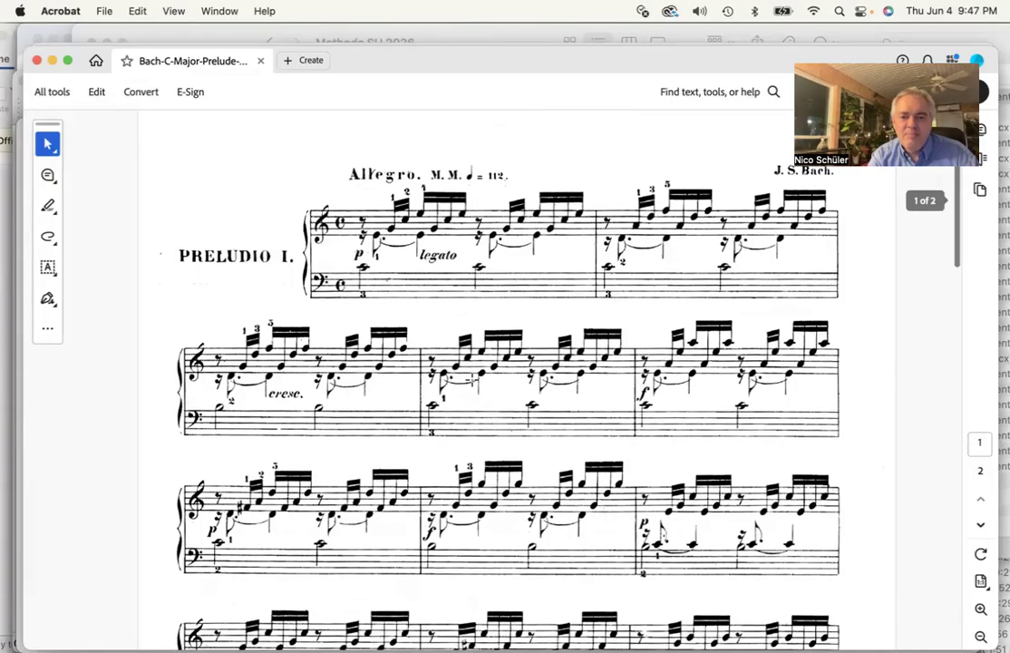
scroll(460, 303, down, 20)
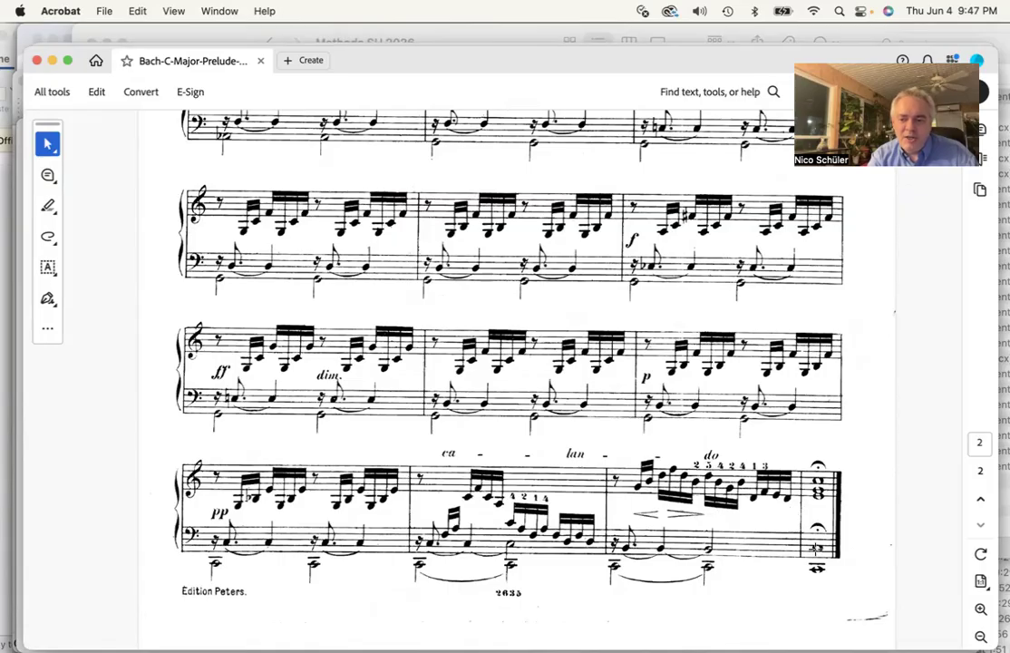
scroll(471, 413, up, 15)
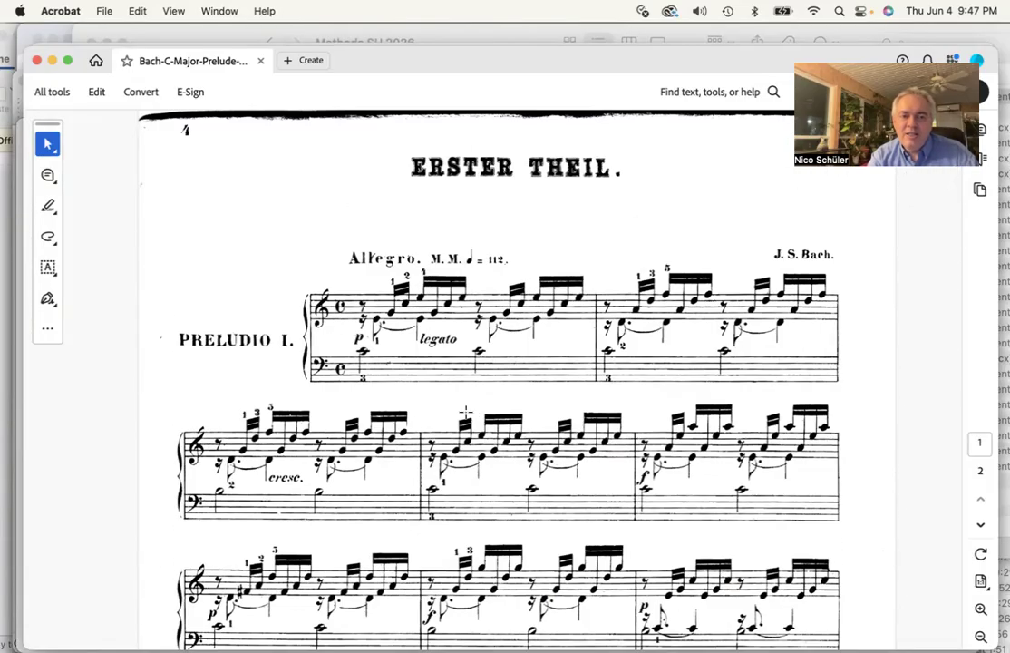
Switch back to the Schiff-3. workbook in Excel
mouse_move(13, 243)
click(16, 201)
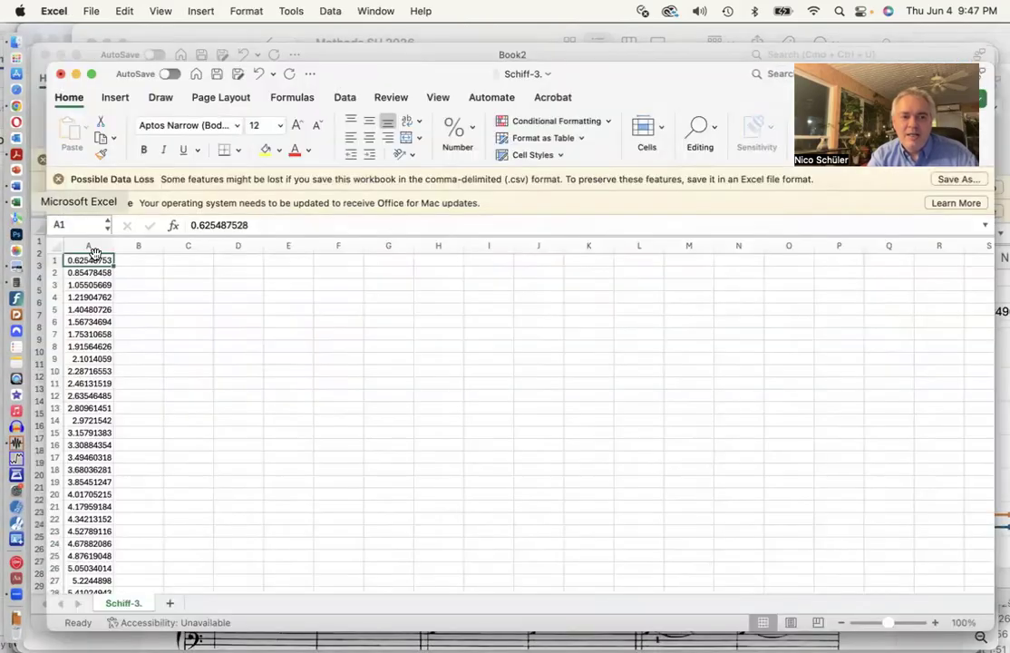
Select cell B1 and zoom the worksheet in to 260%
scroll(155, 338, down, 10)
scroll(155, 338, up, 12)
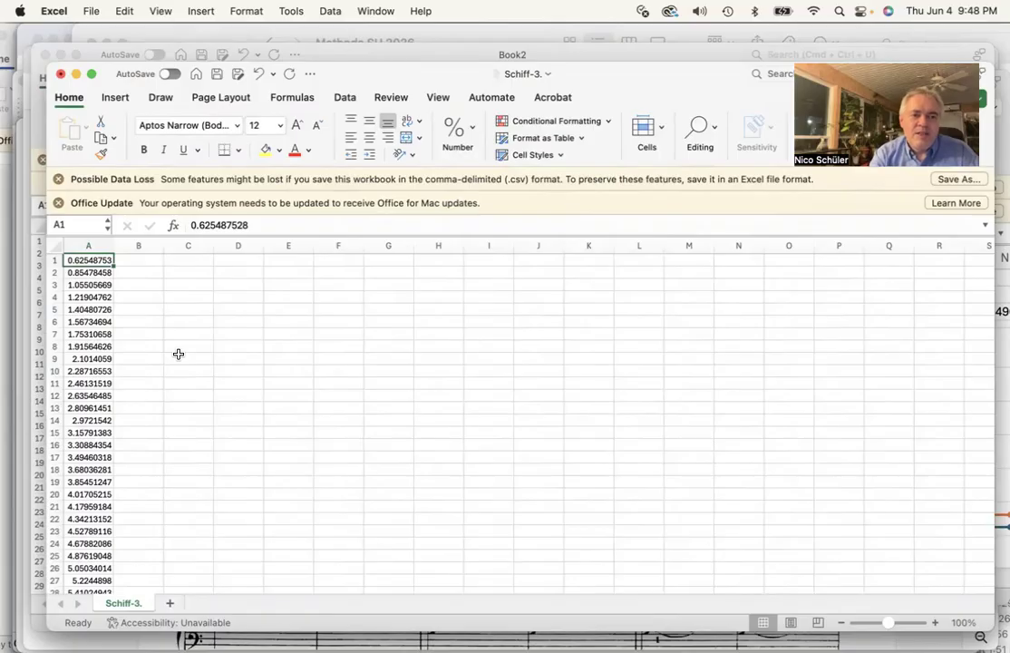
click(138, 260)
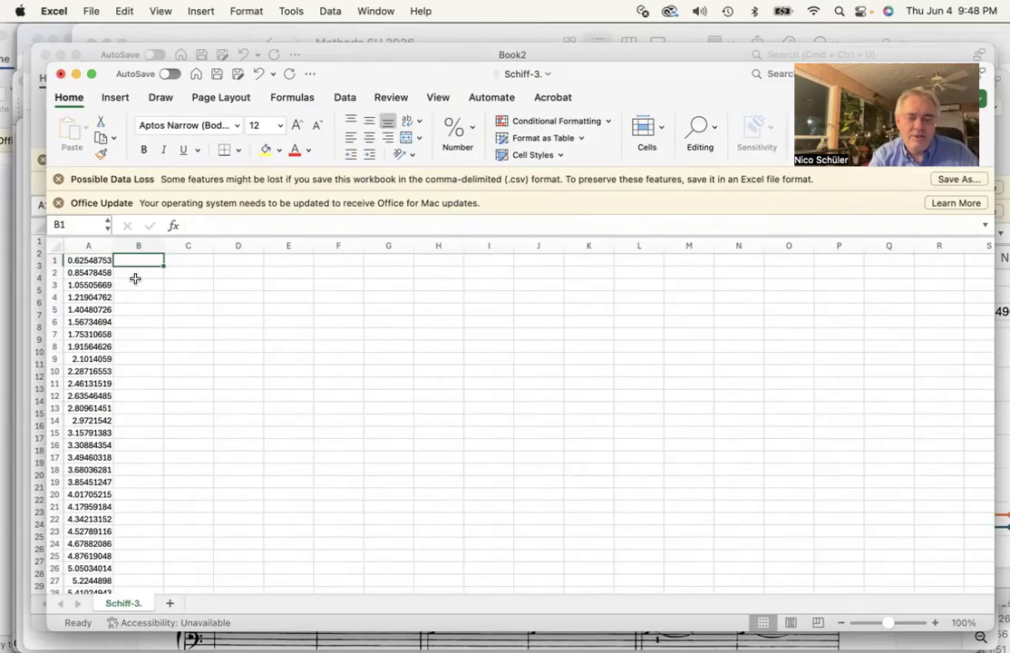
click(936, 623)
click(936, 624)
click(935, 623)
click(935, 623)
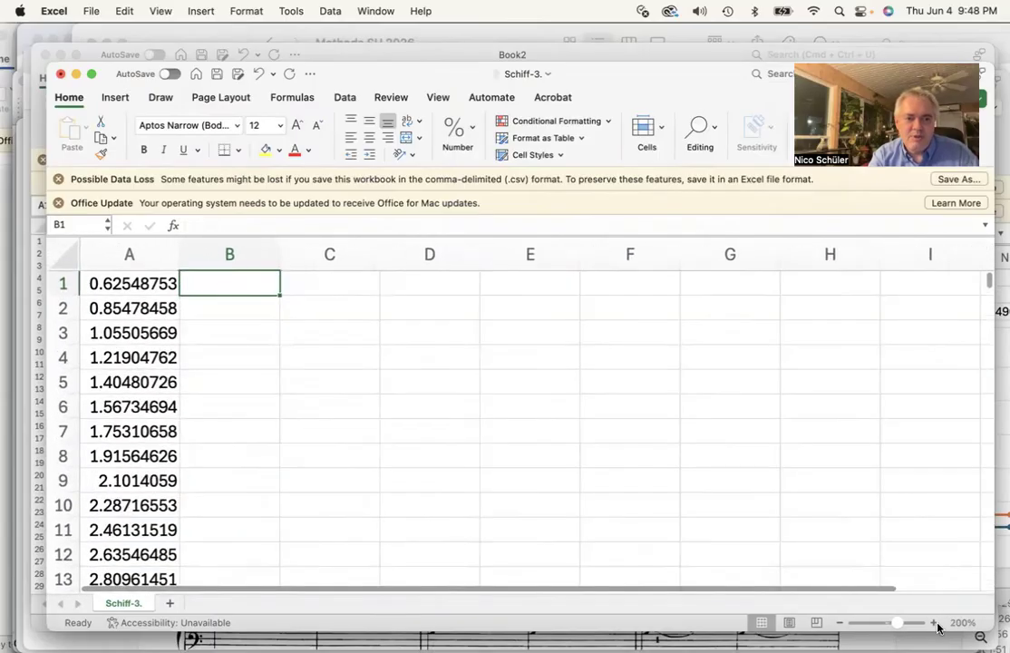
click(936, 623)
click(935, 623)
click(935, 624)
click(935, 623)
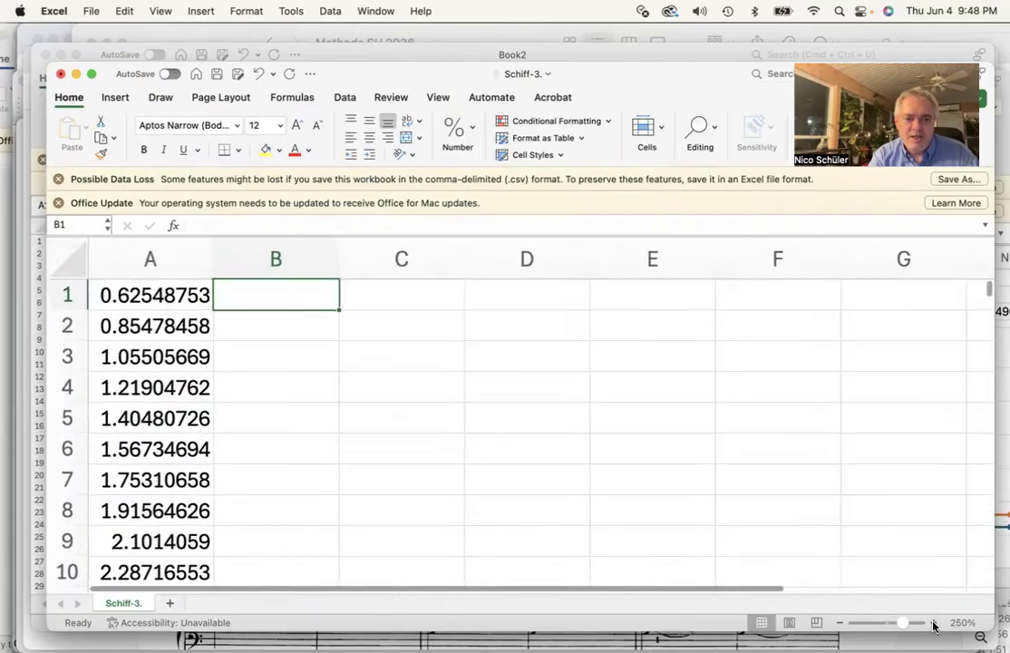
click(935, 623)
click(935, 623)
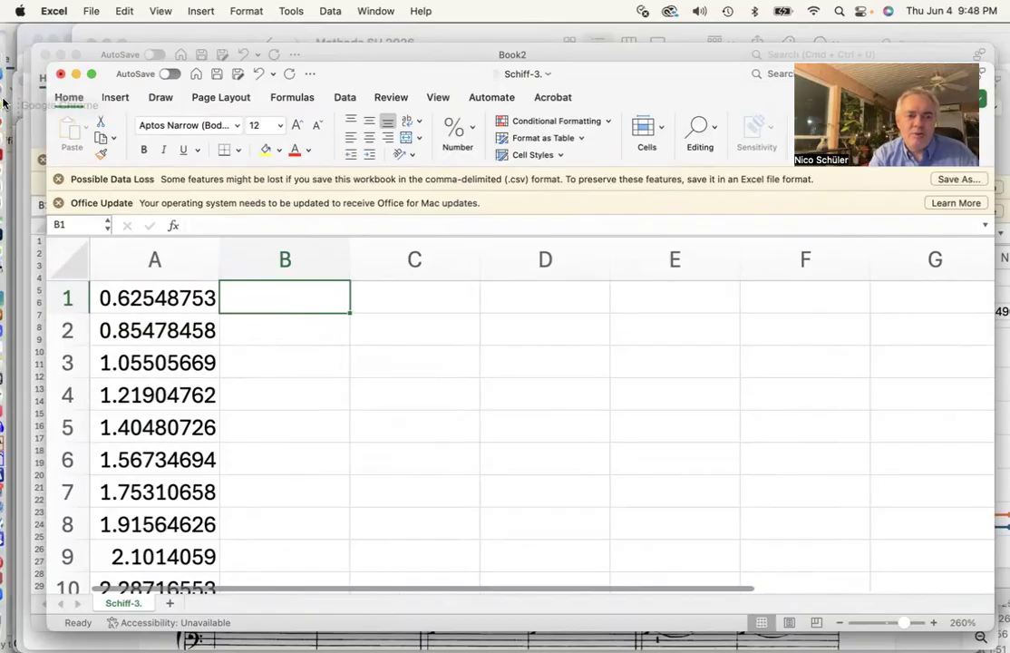
Switch to Acrobat and scroll through the score of the C major Prelude
click(16, 155)
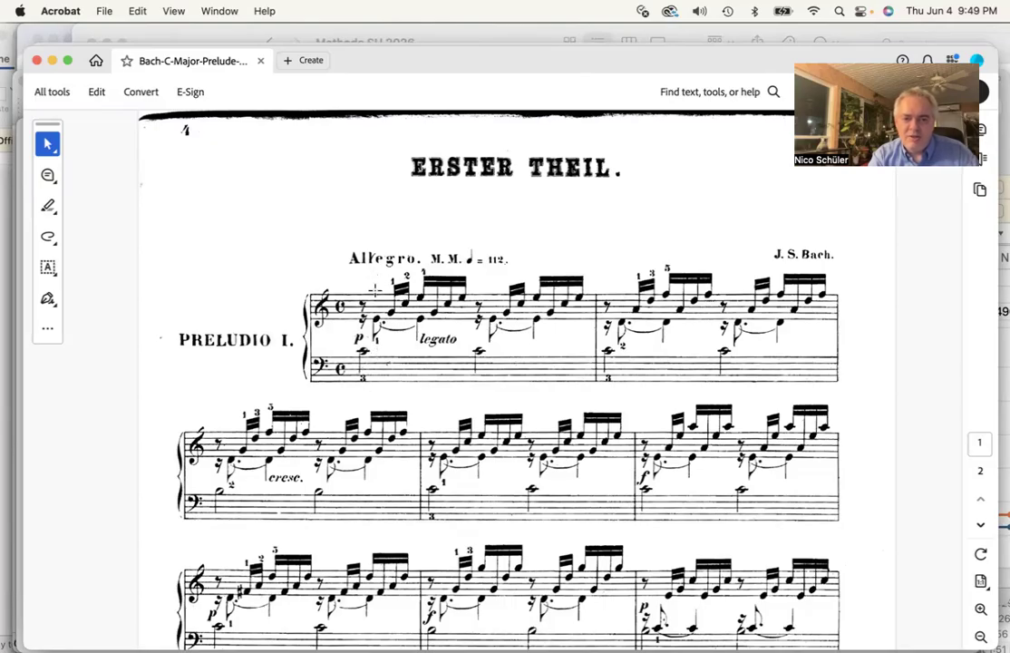
mouse_move(4, 207)
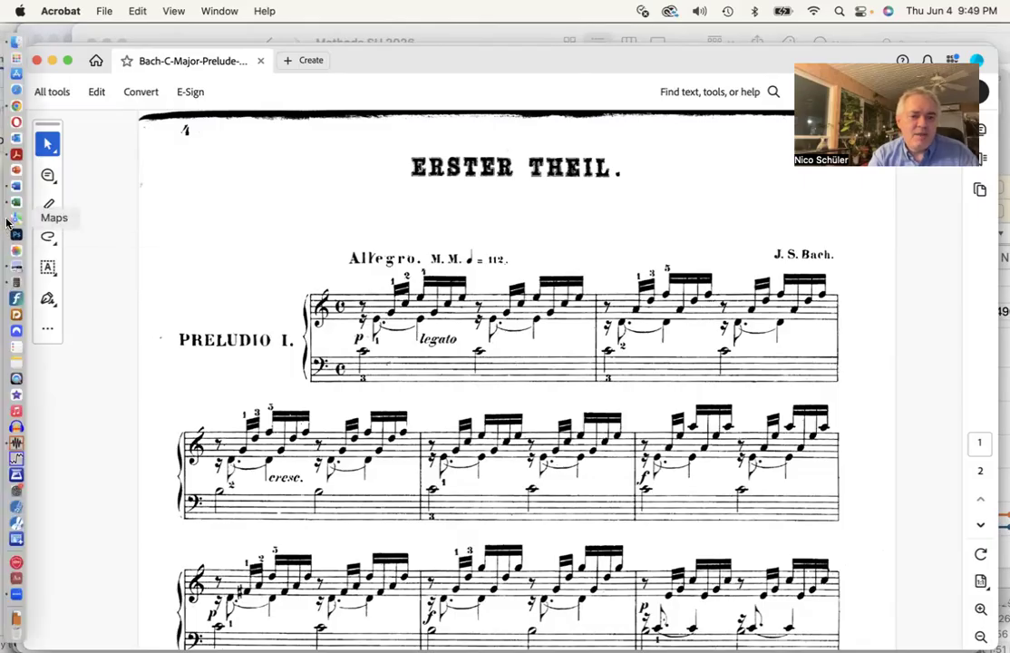
scroll(266, 350, down, 2)
scroll(266, 350, down, 1)
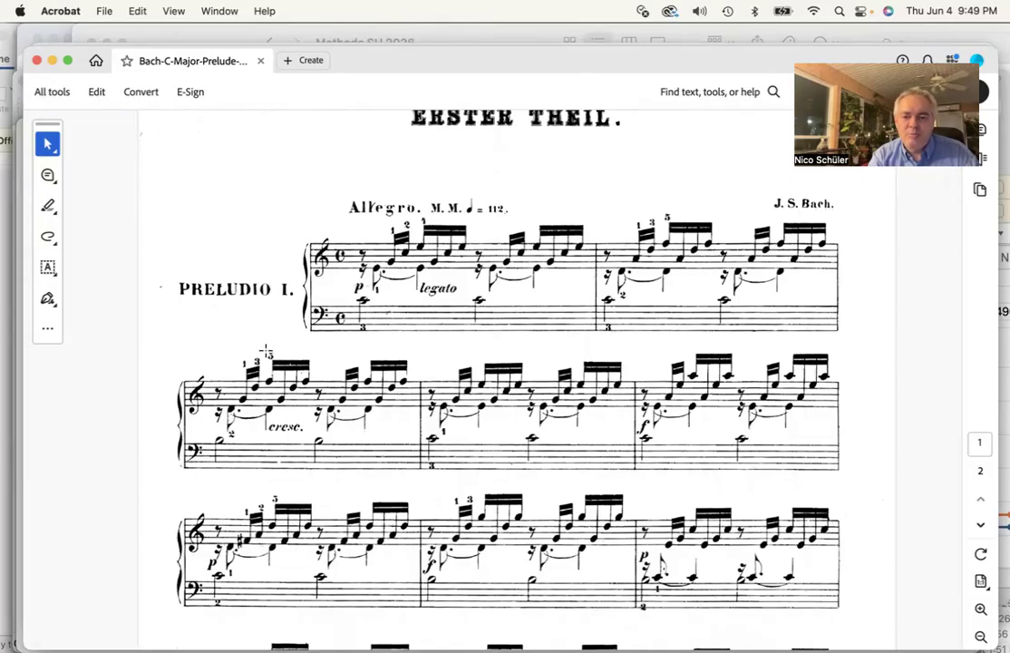
scroll(266, 350, down, 20)
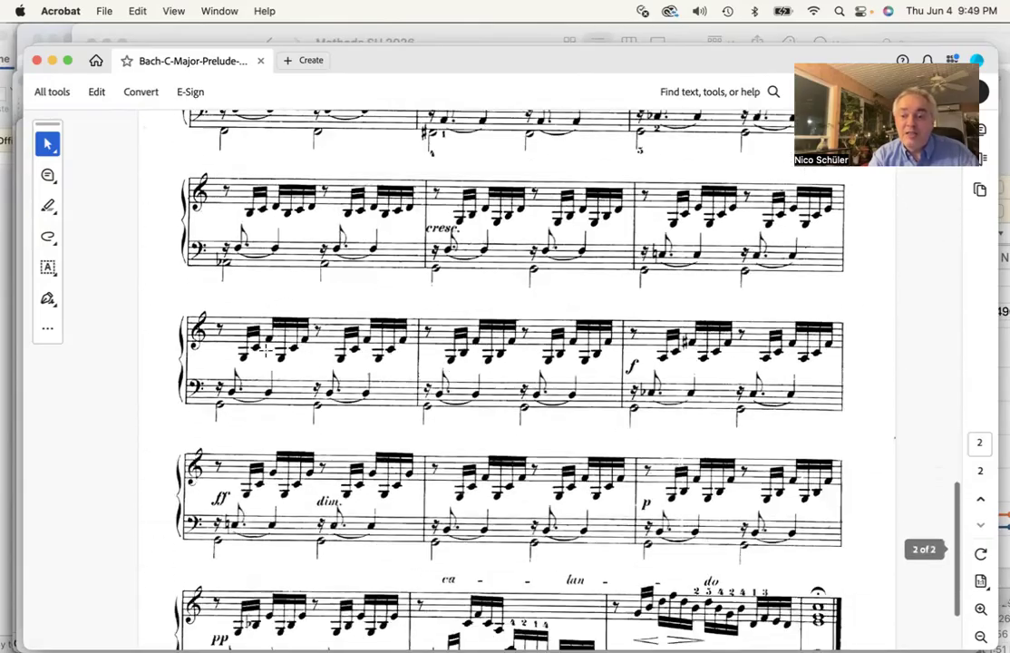
scroll(266, 350, down, 4)
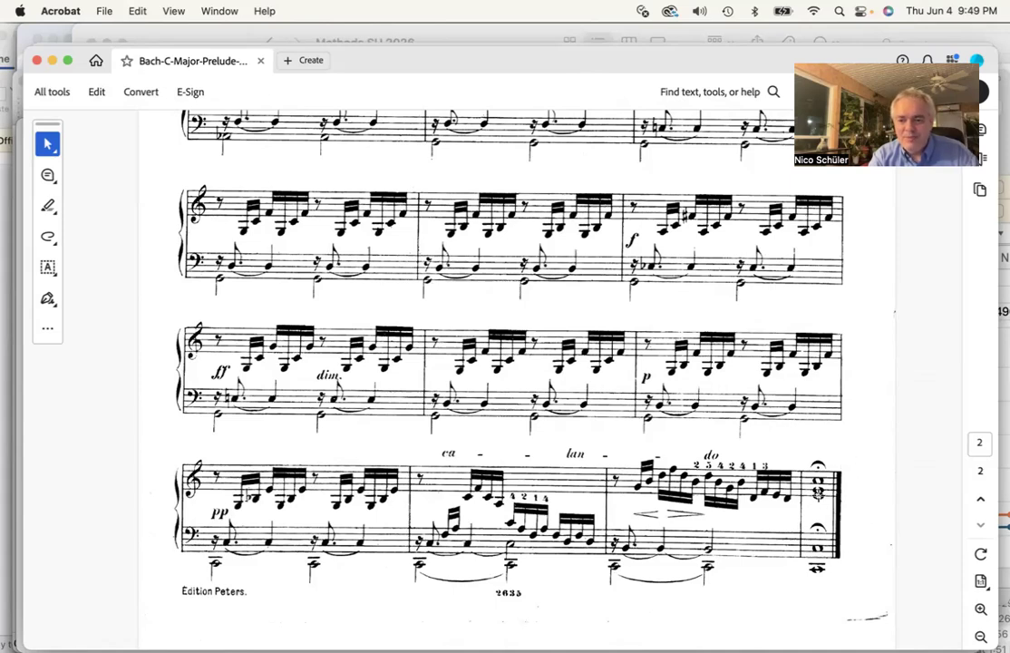
scroll(481, 349, up, 15)
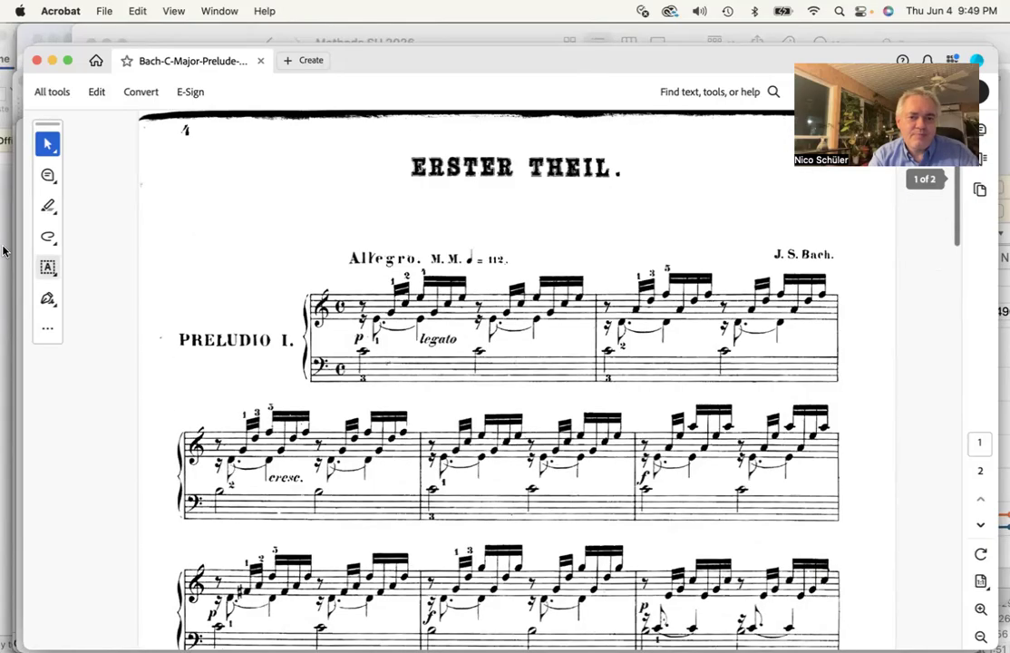
Return to Excel and enter the formula =A2-A1 in cell B1 to compute the first inter-onset interval
click(5, 204)
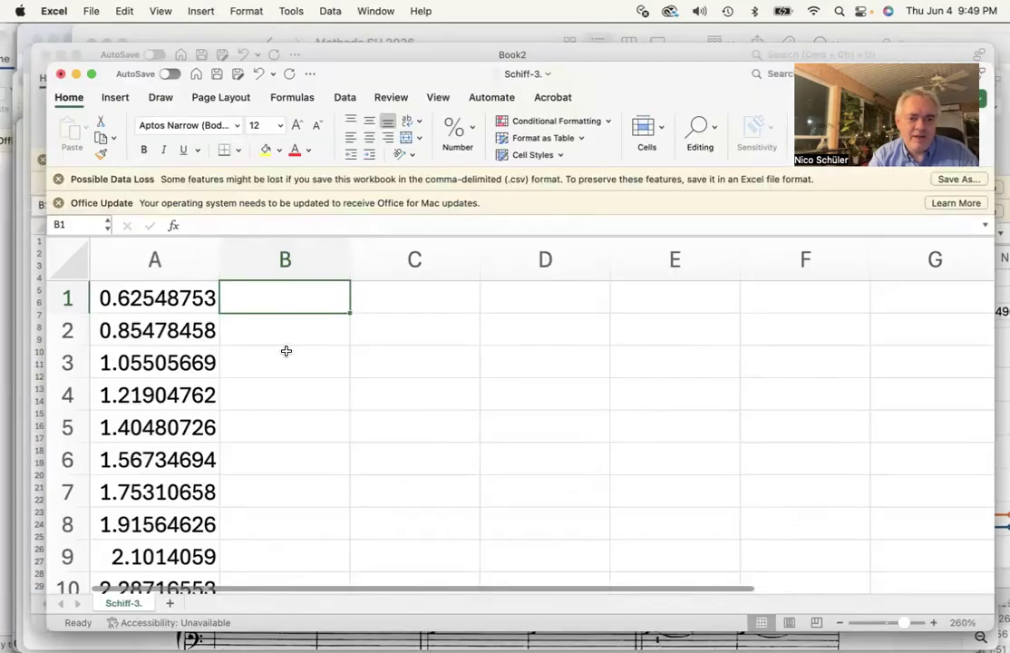
click(219, 225)
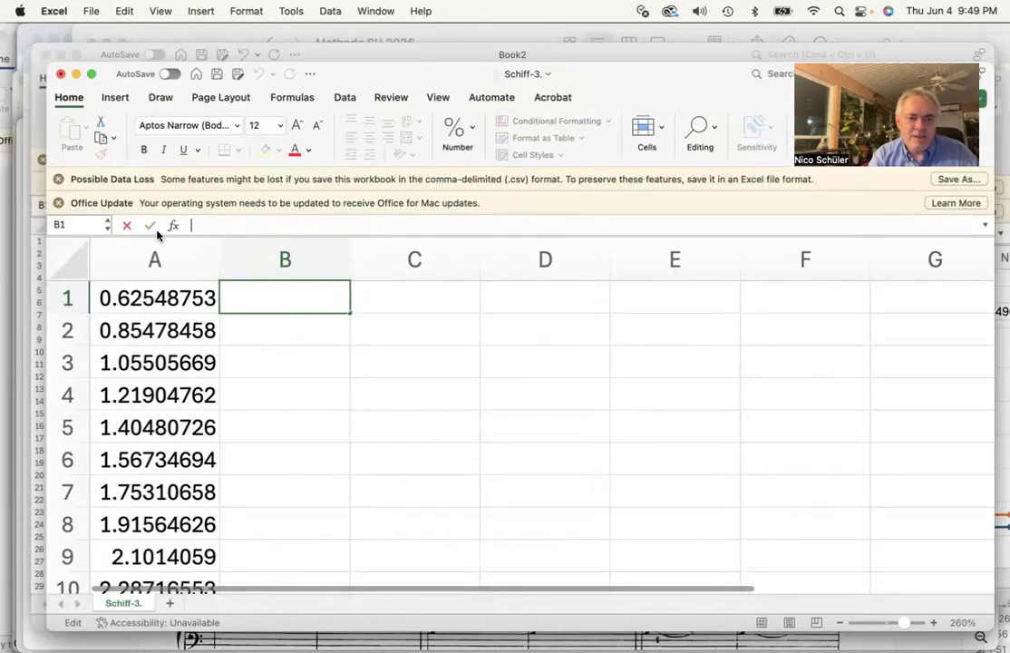
text(=)
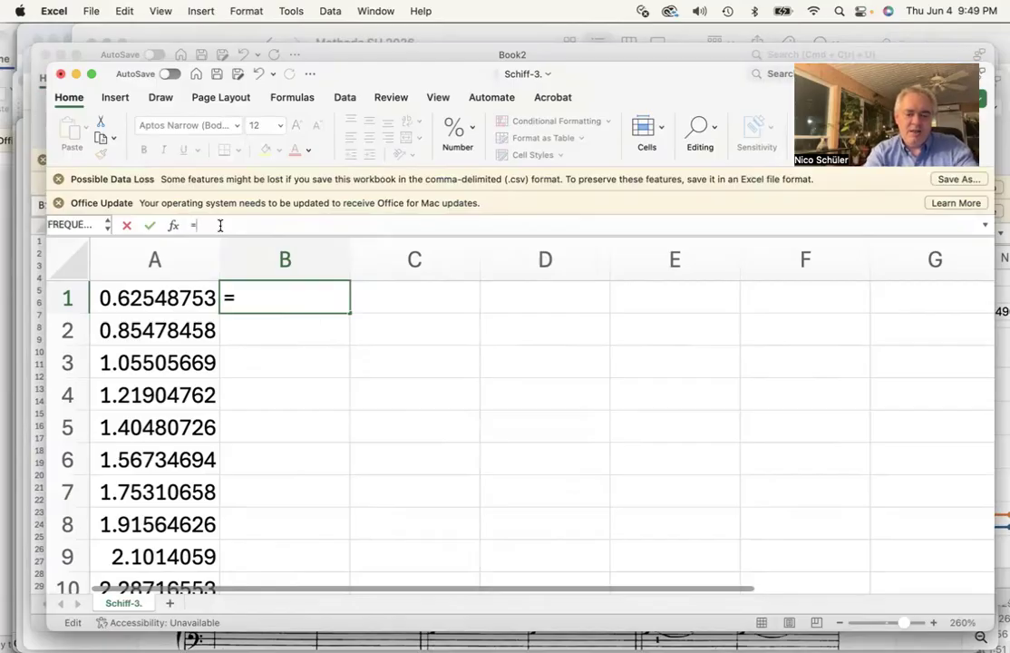
text(A2-)
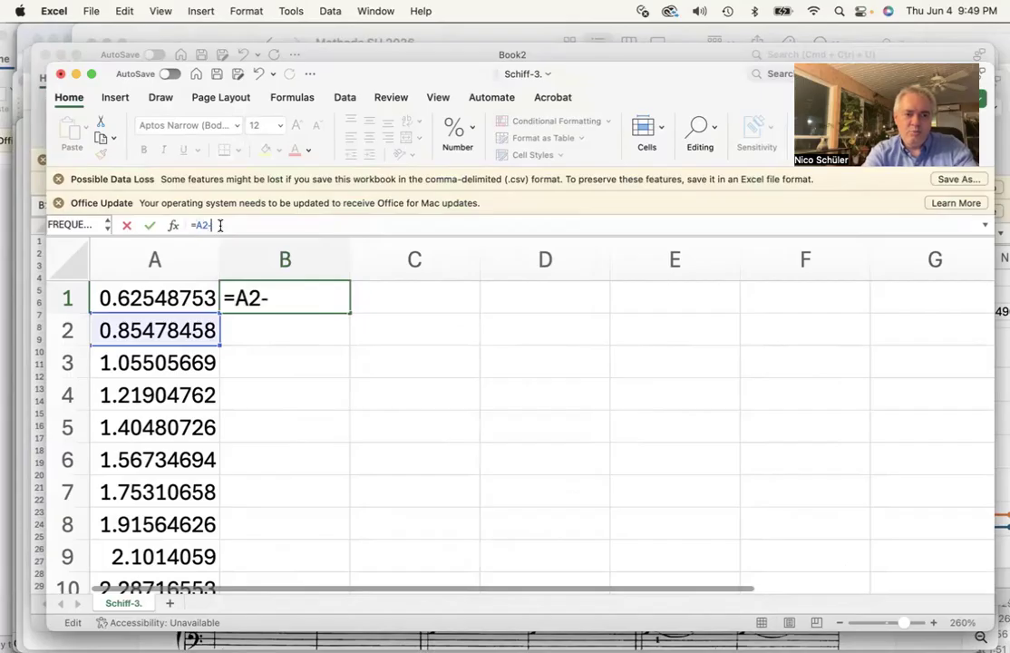
text(A2)
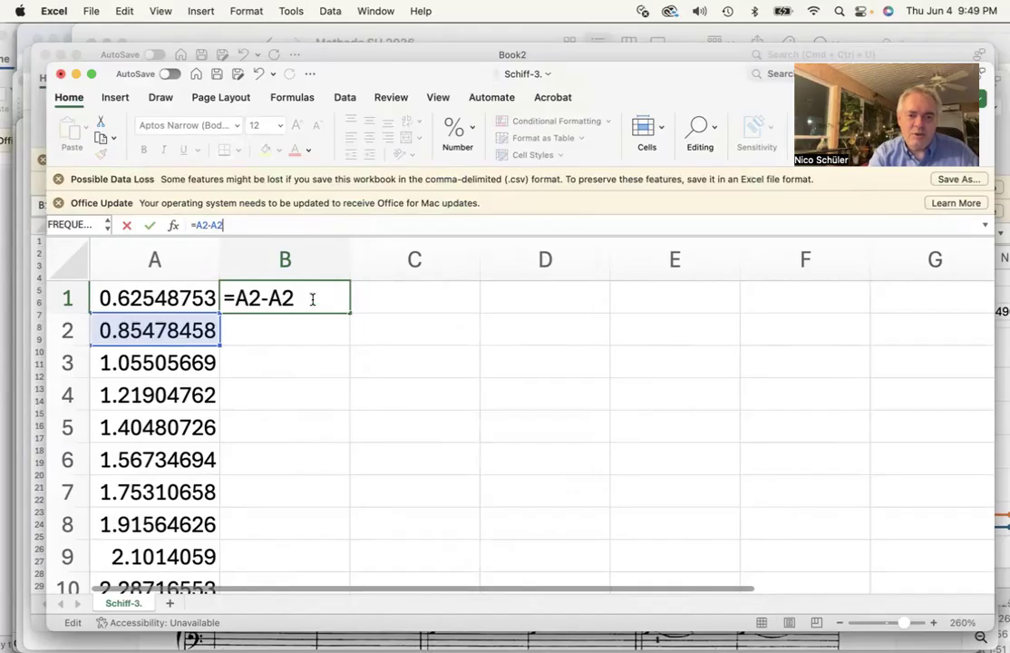
key(Return)
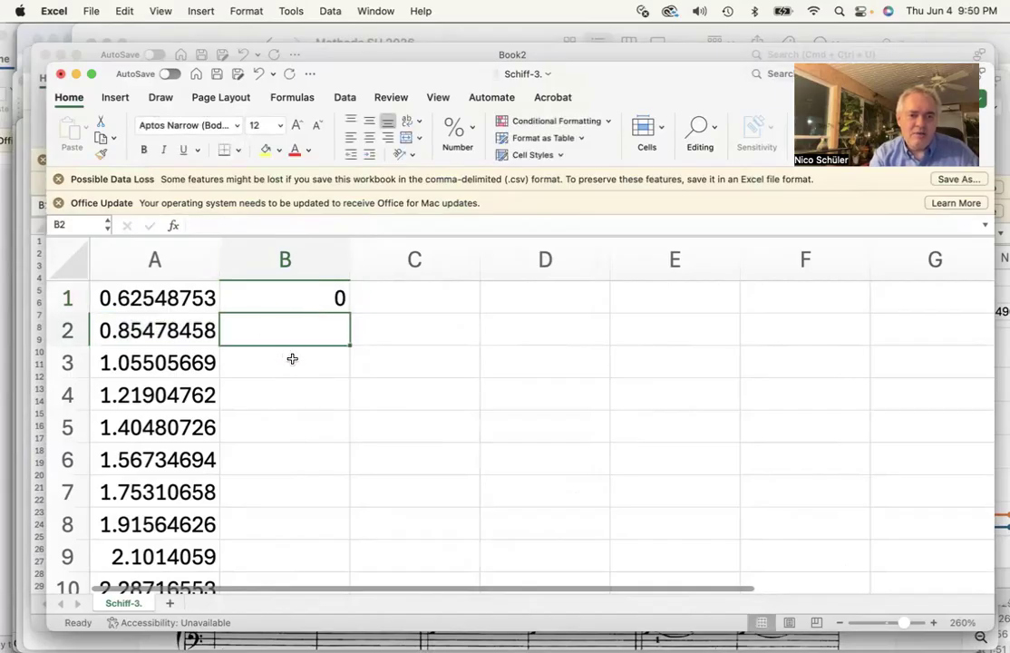
click(270, 299)
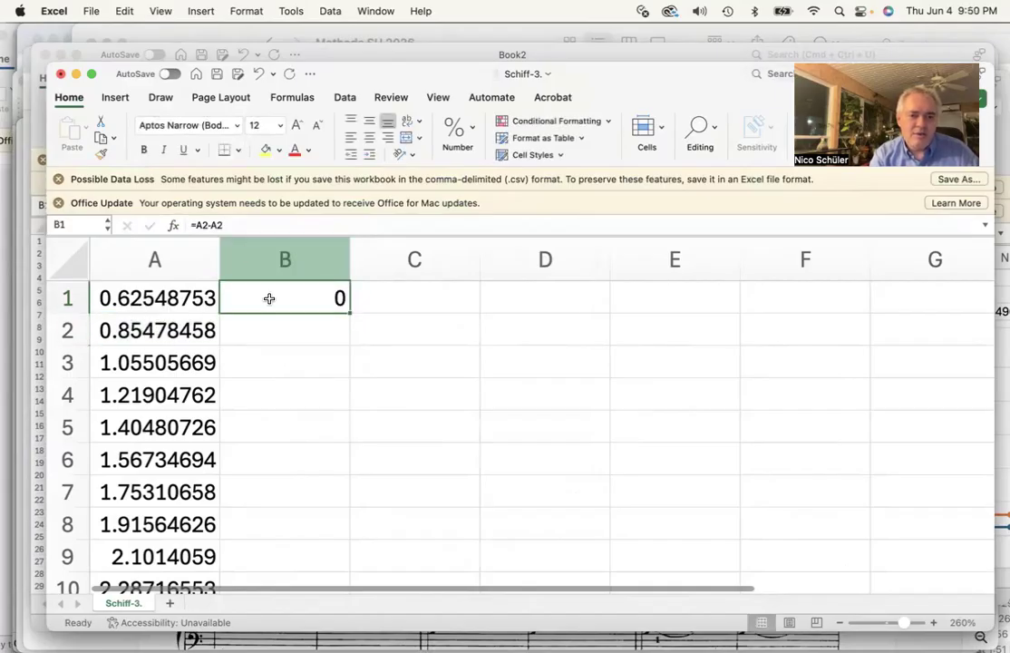
click(243, 225)
key(BackSpace)
text(1)
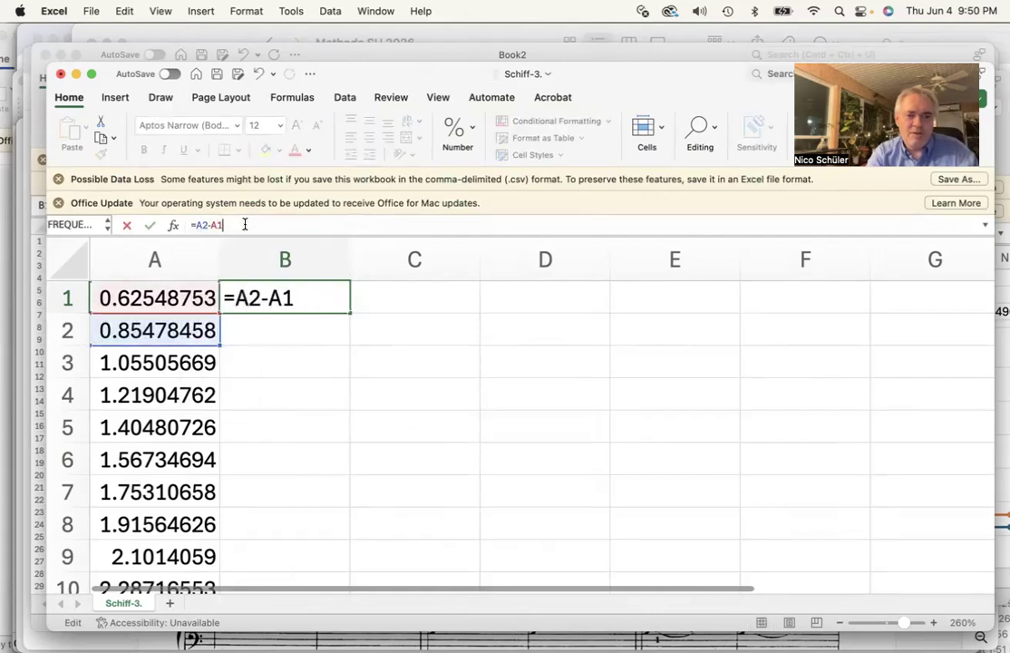
key(Return)
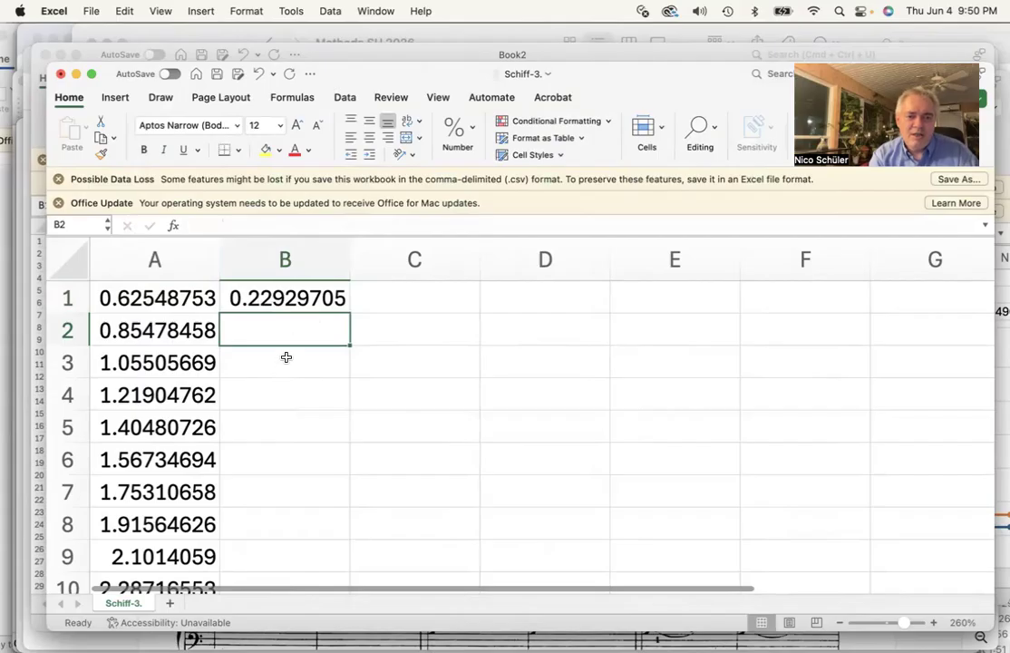
Zoom the sheet to 320% and fill the B1 formula down the whole of column B
click(286, 298)
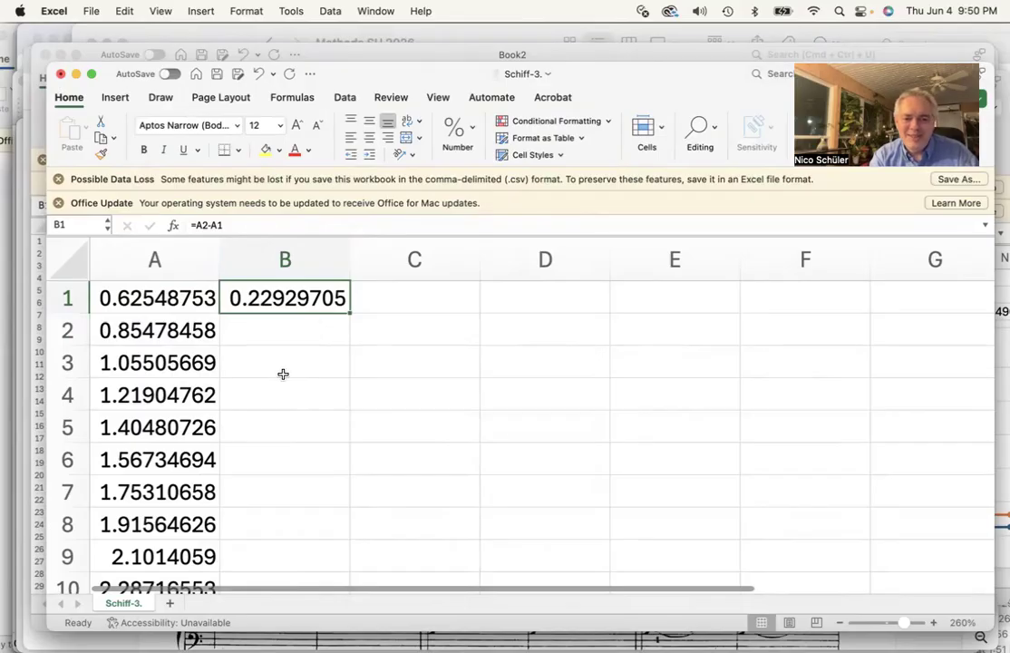
click(936, 623)
click(935, 623)
click(935, 623)
click(935, 623)
click(936, 623)
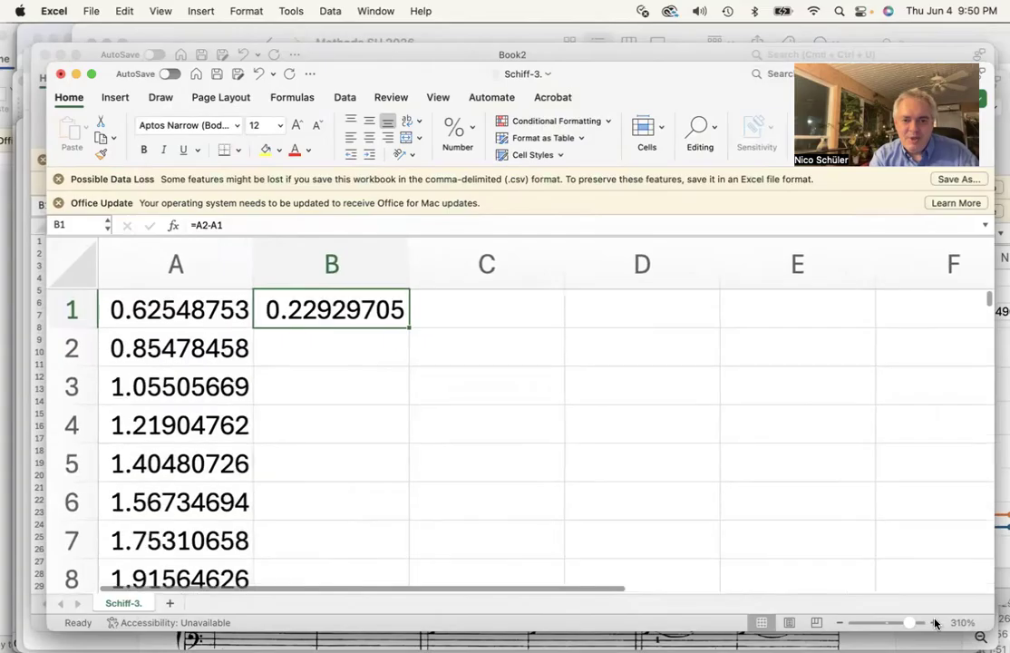
click(936, 623)
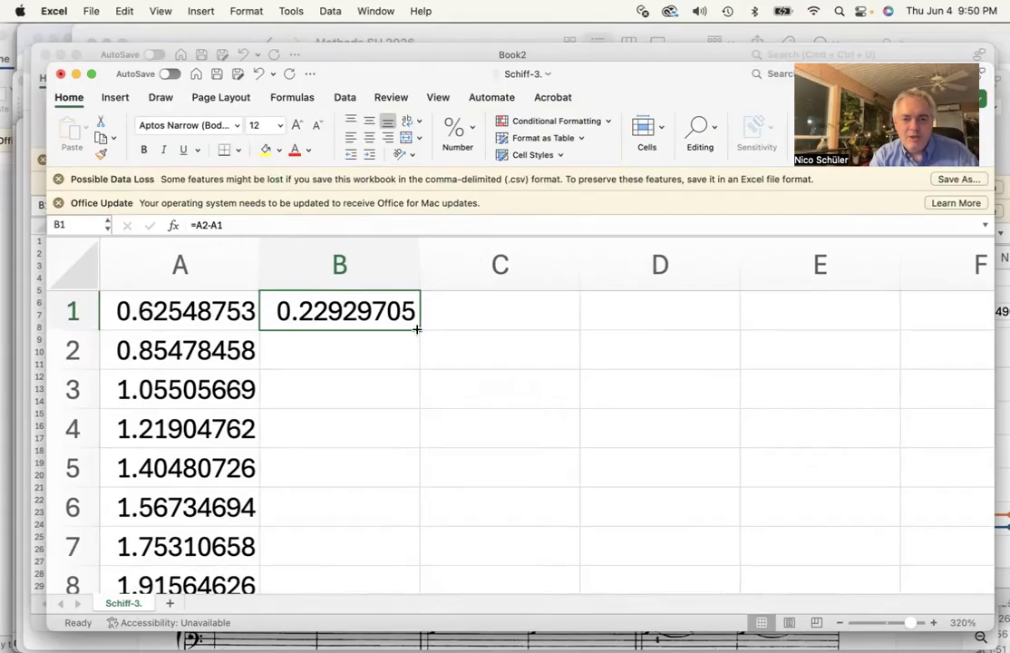
click(327, 383)
click(330, 318)
double_click(418, 330)
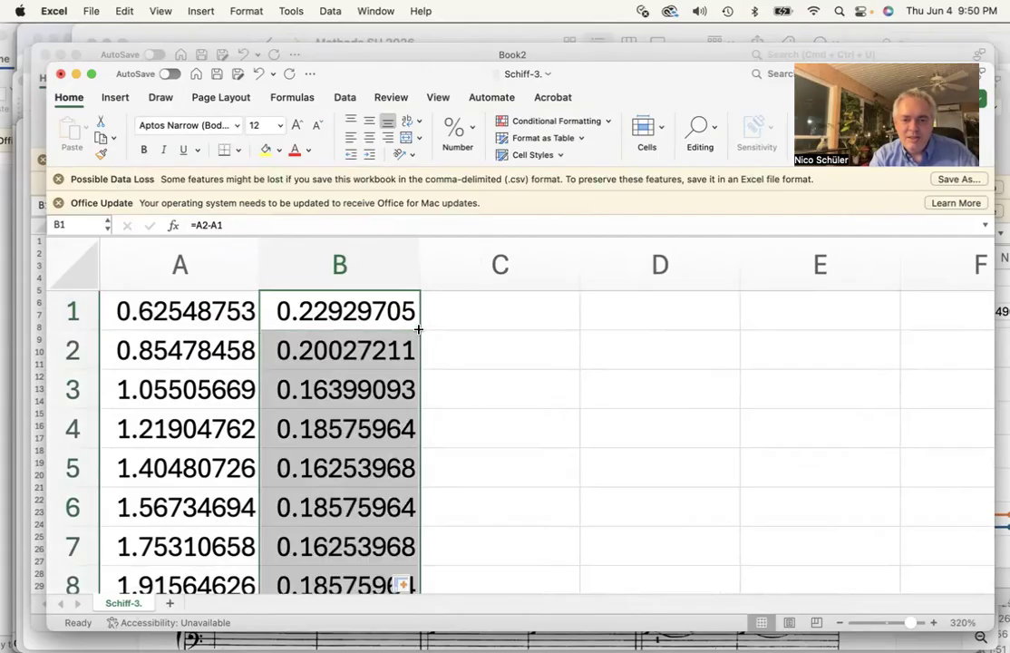
Inspect the formulas in the filled cells of column B
click(476, 354)
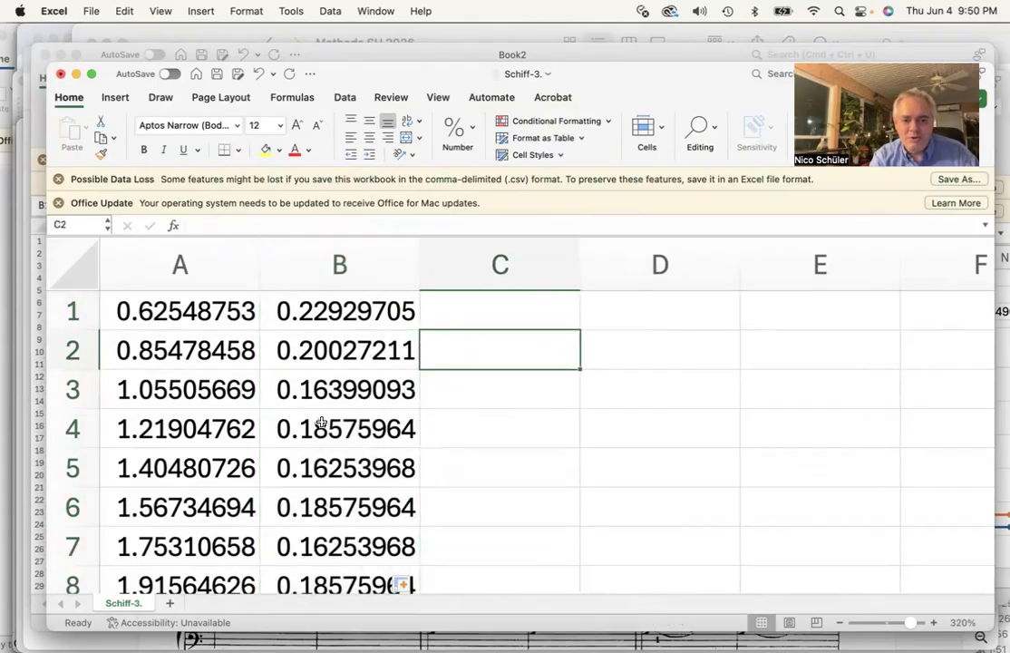
click(327, 313)
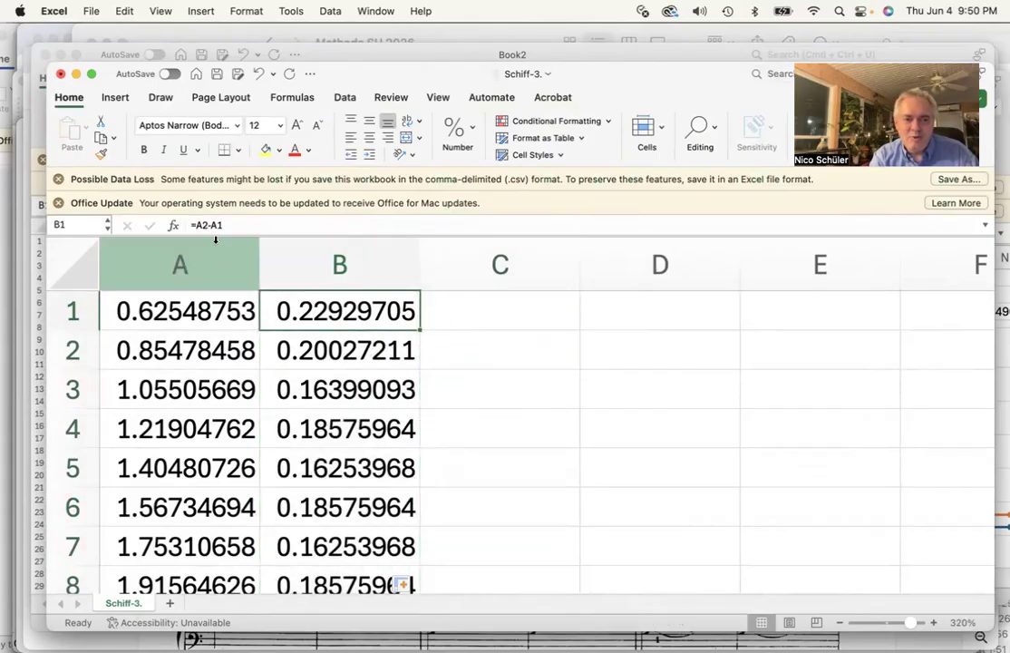
click(315, 352)
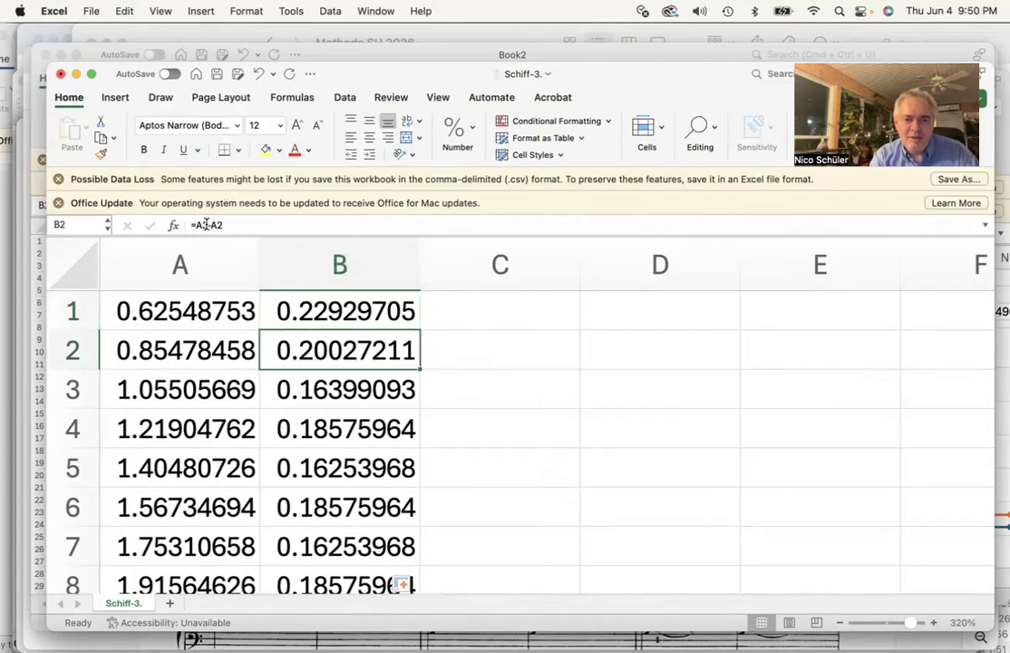
click(336, 392)
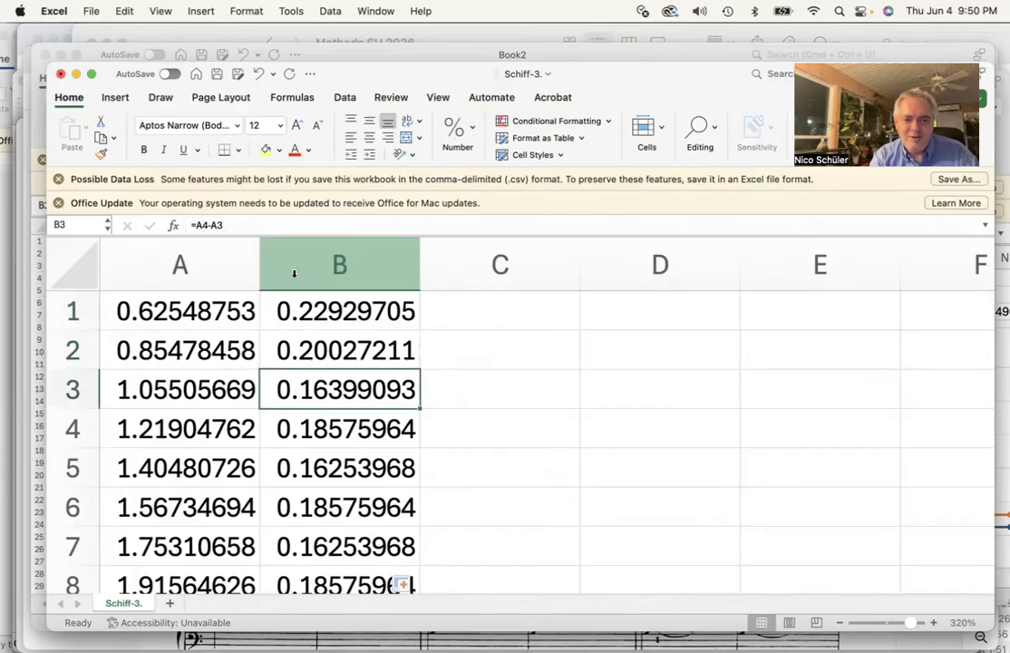
click(337, 431)
key(Down)
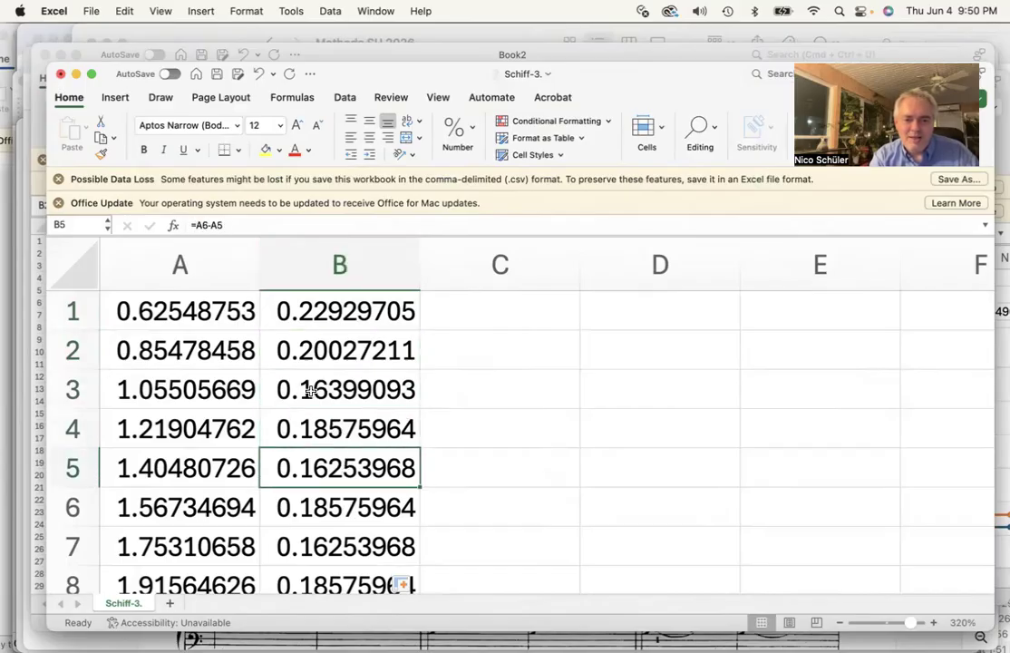
scroll(372, 455, down, 3)
scroll(370, 453, up, 2)
scroll(370, 454, up, 1)
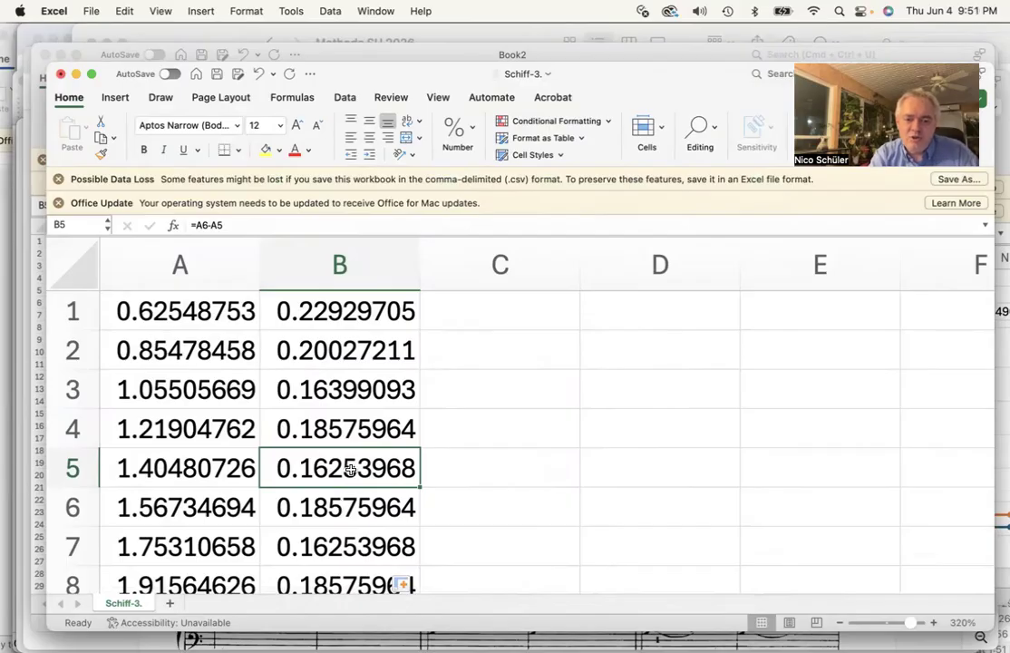
Switch to Acrobat to view the score and return to the Excel workbook
mouse_move(11, 245)
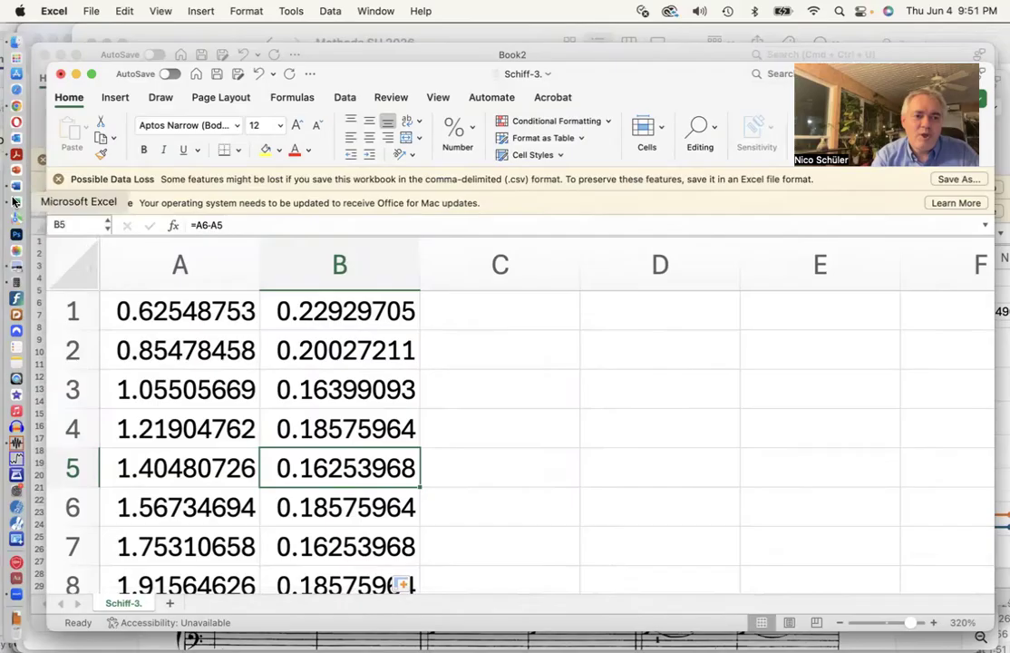
click(15, 153)
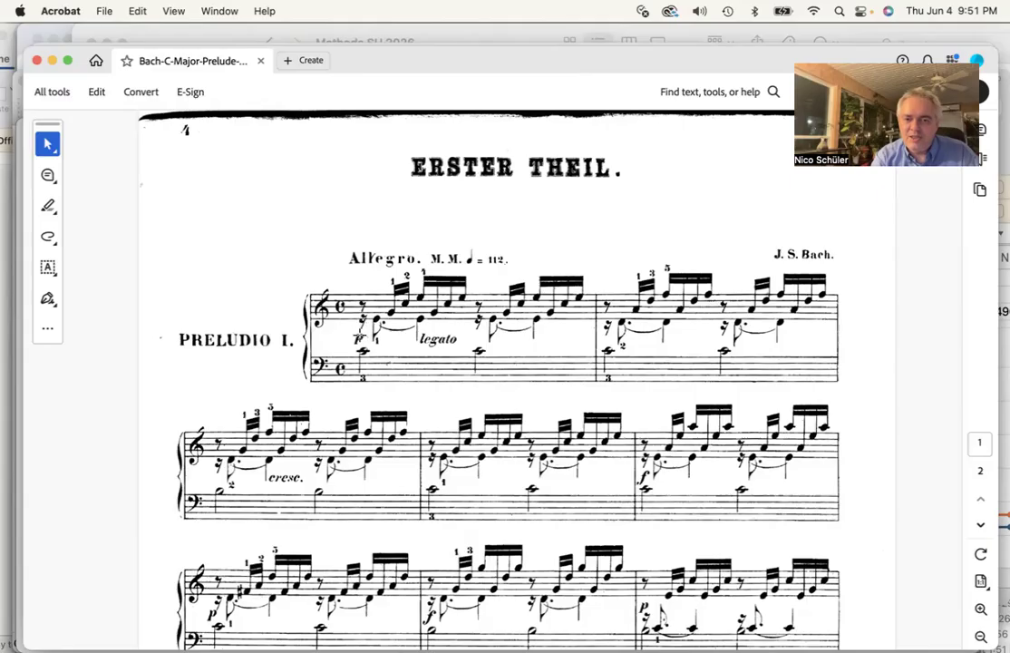
mouse_move(4, 284)
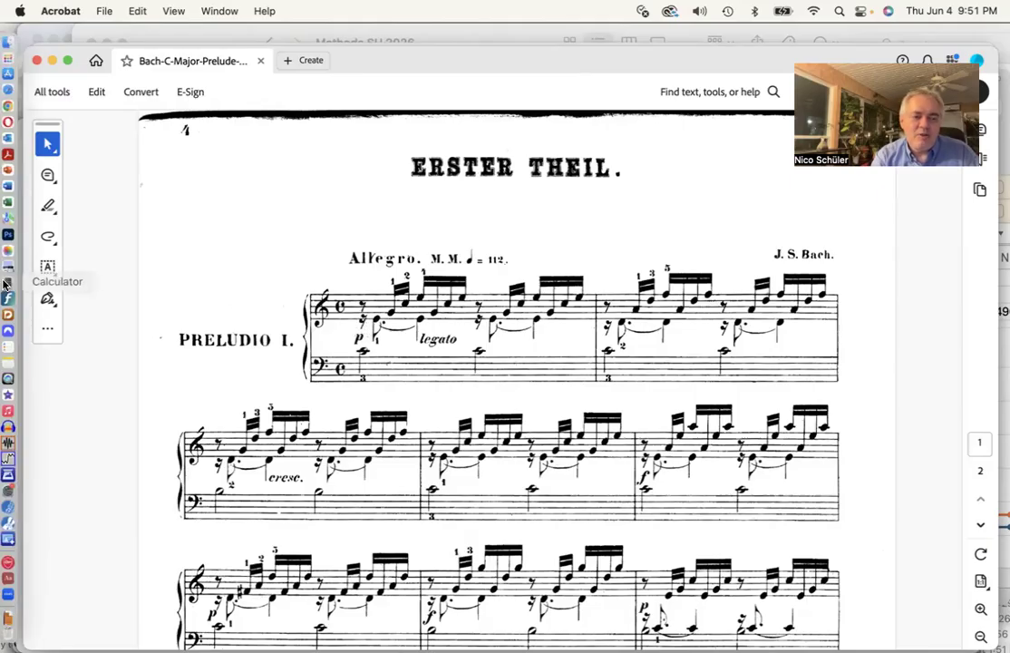
click(18, 207)
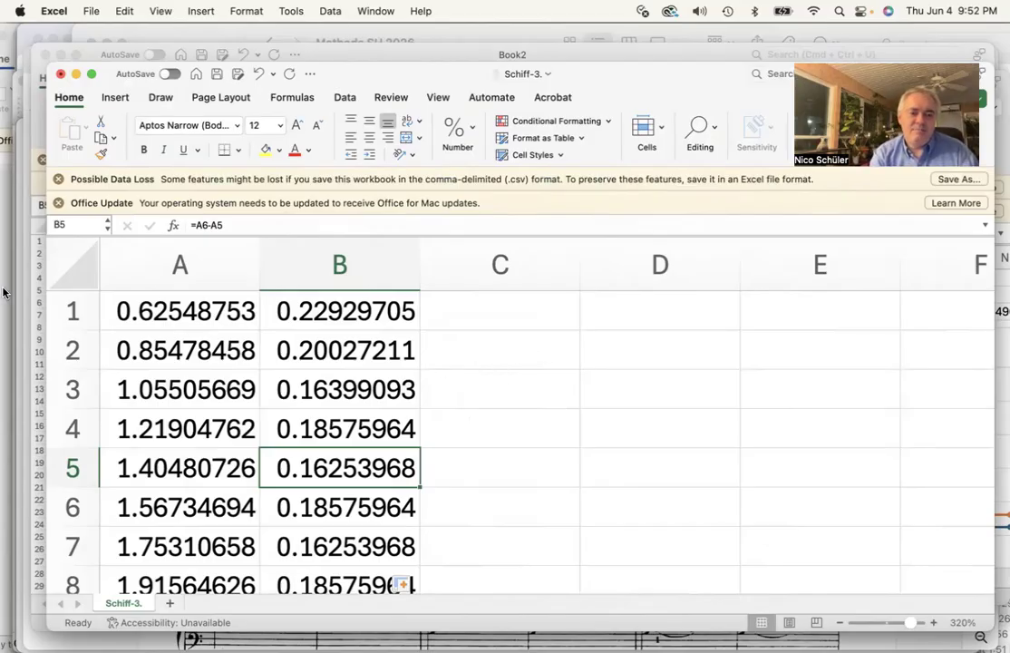
Switch to Calculator to check its value, then return to the Excel workbook
click(13, 253)
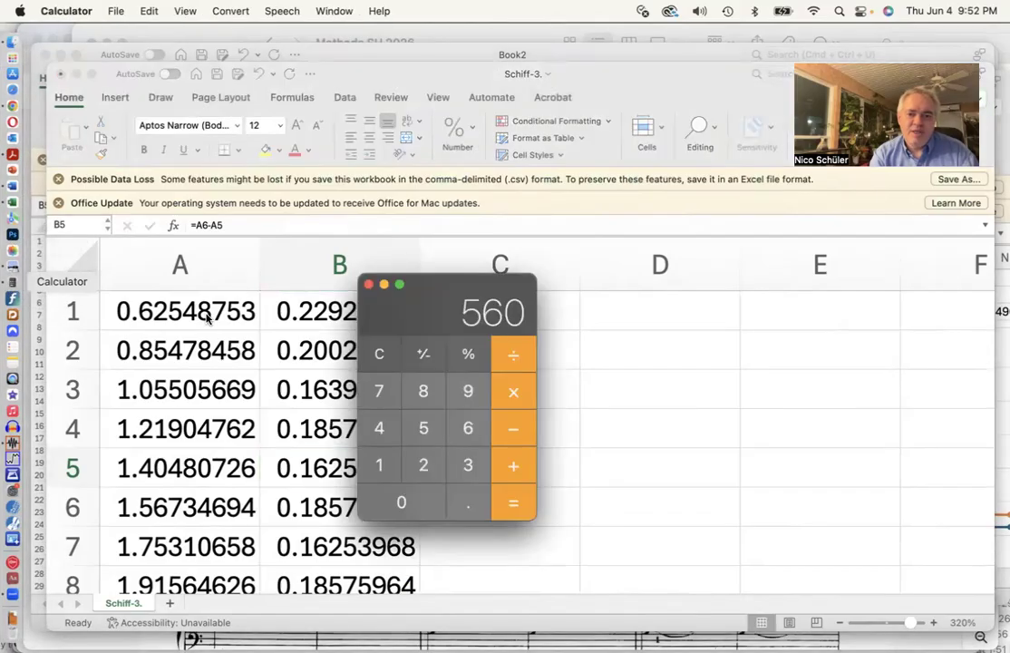
click(569, 374)
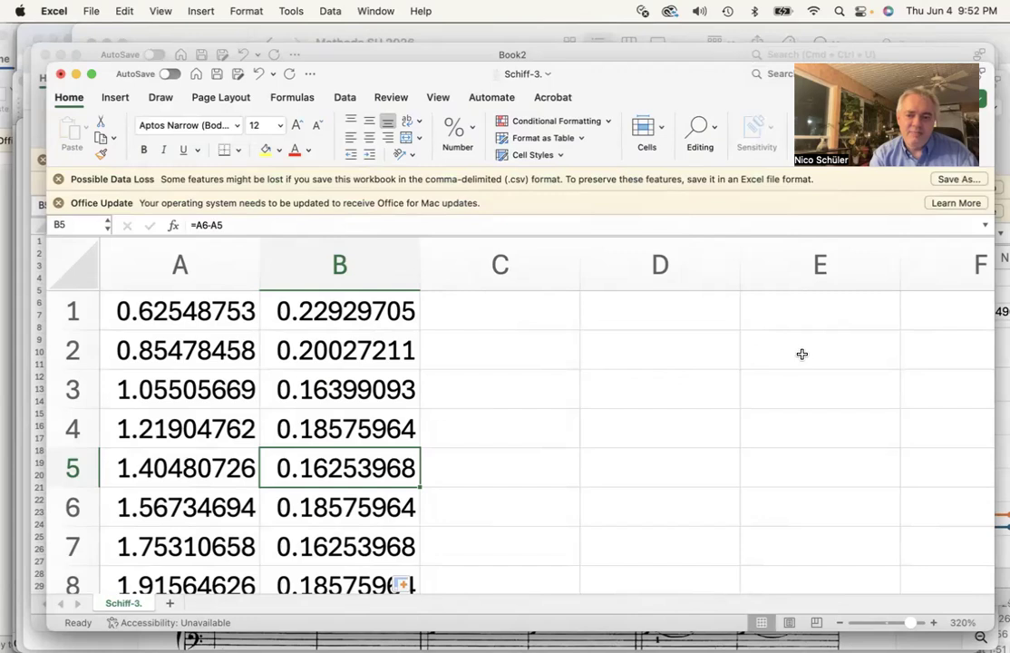
Enter the label "Average 16th" in cell F1
scroll(802, 354, right, 2)
scroll(802, 354, right, 3)
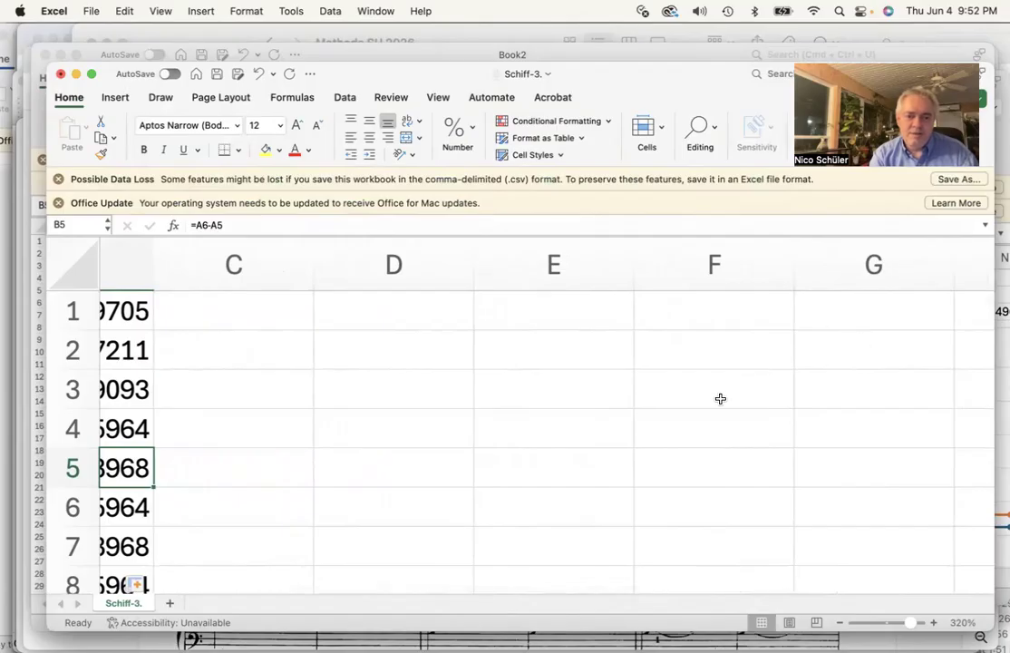
scroll(759, 315, left, 3)
scroll(759, 315, right, 2)
click(759, 316)
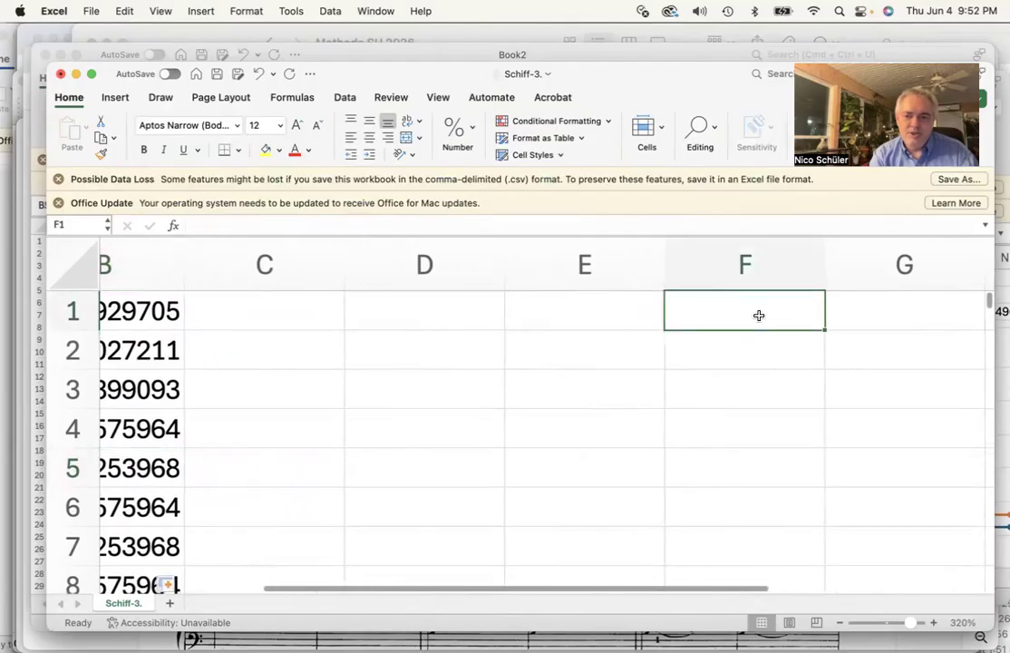
scroll(887, 318, right, 1)
scroll(887, 317, right, 1)
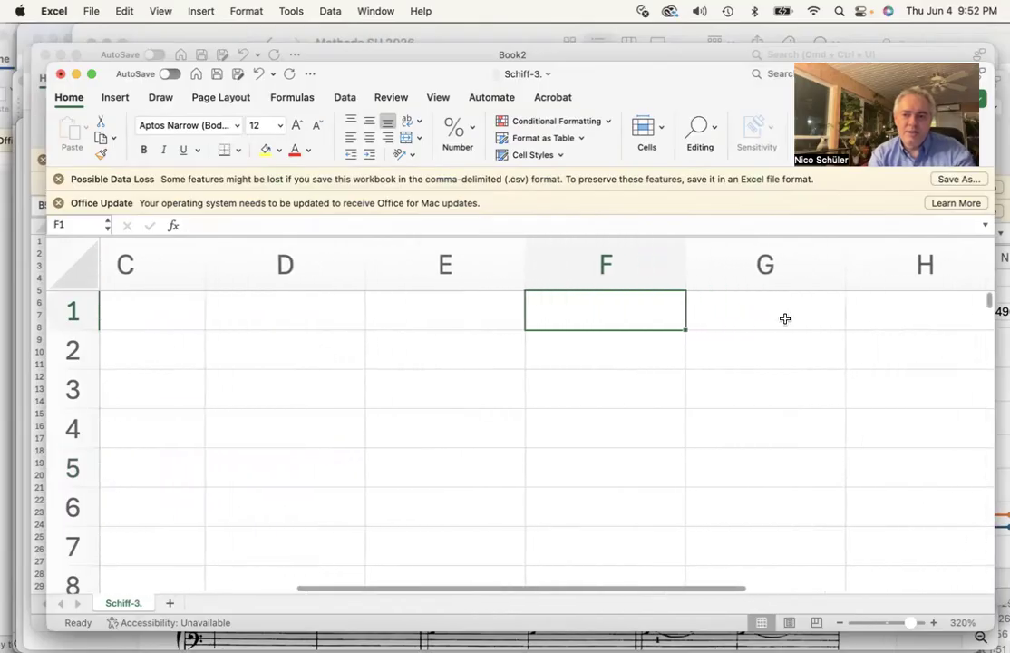
text(Average)
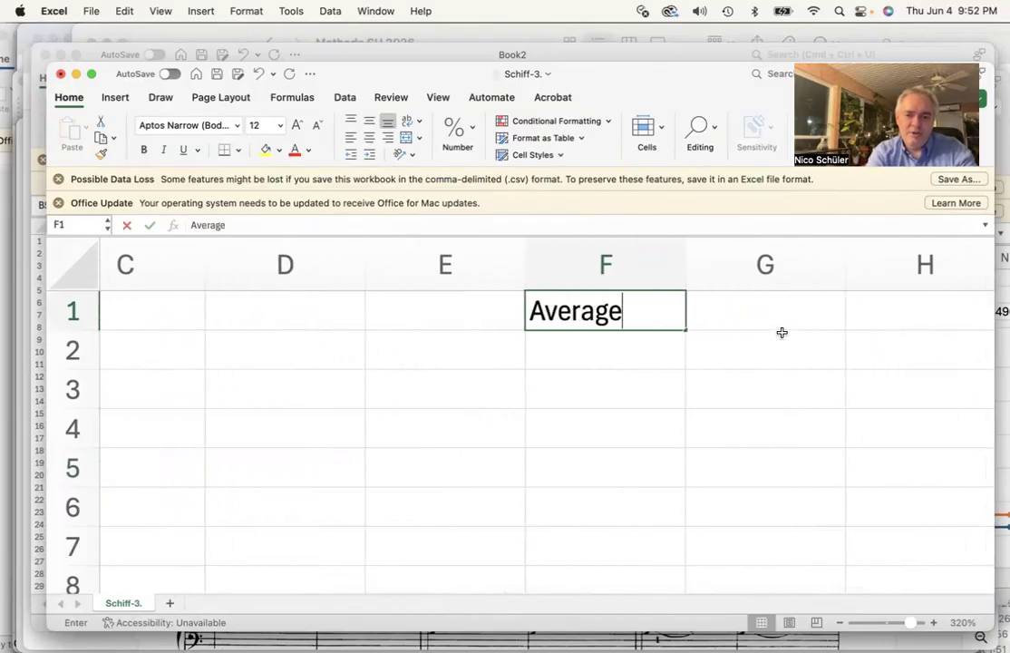
text( 16th)
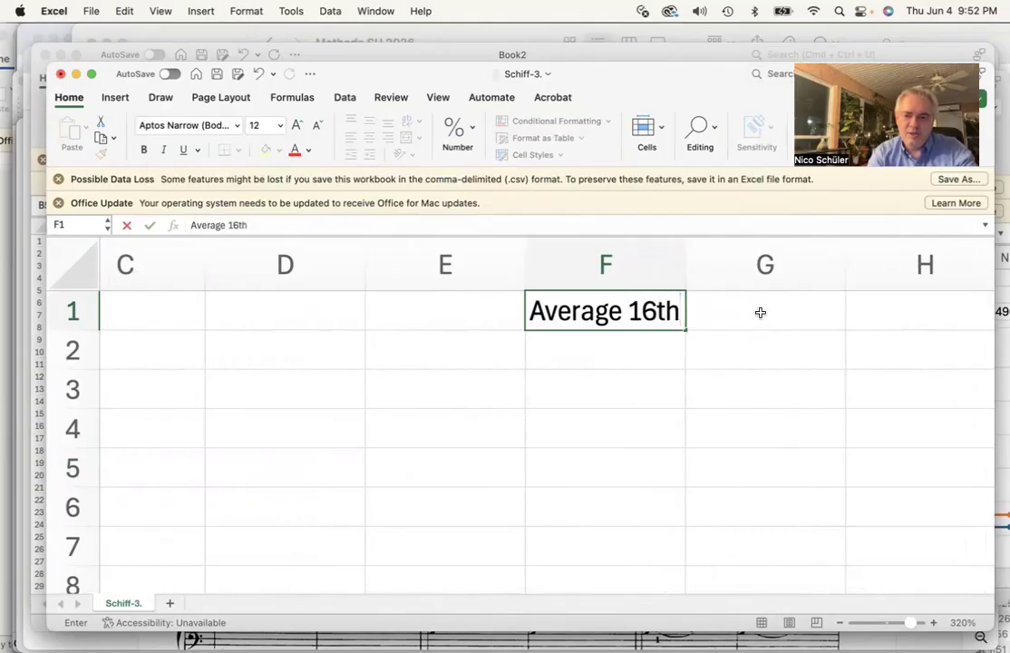
click(760, 313)
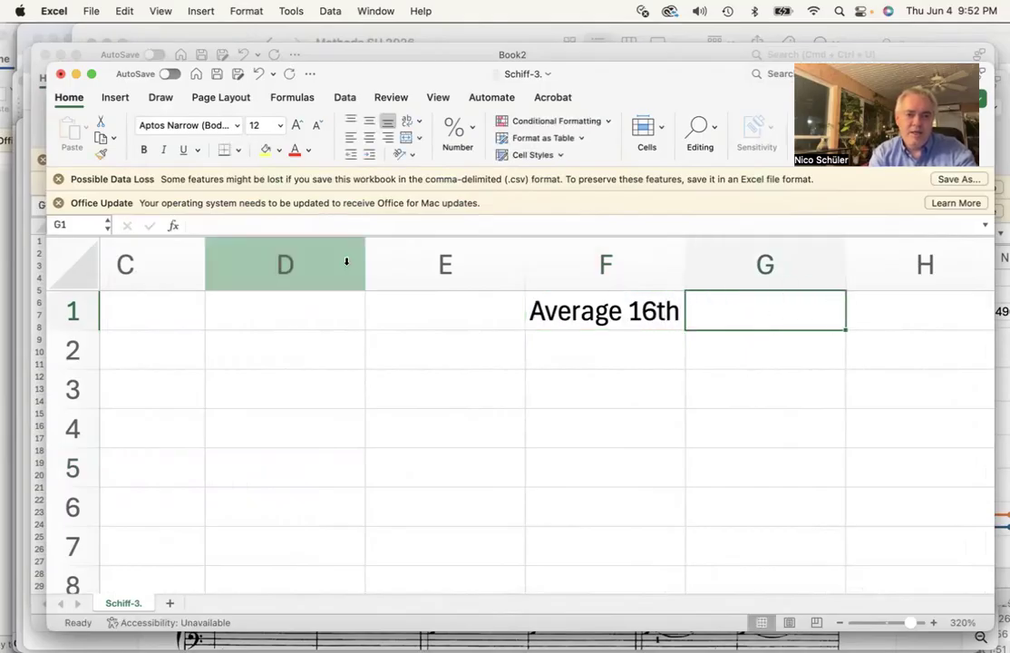
Dismiss the Office Update and Possible Data Loss notification bars
scroll(347, 290, left, 3)
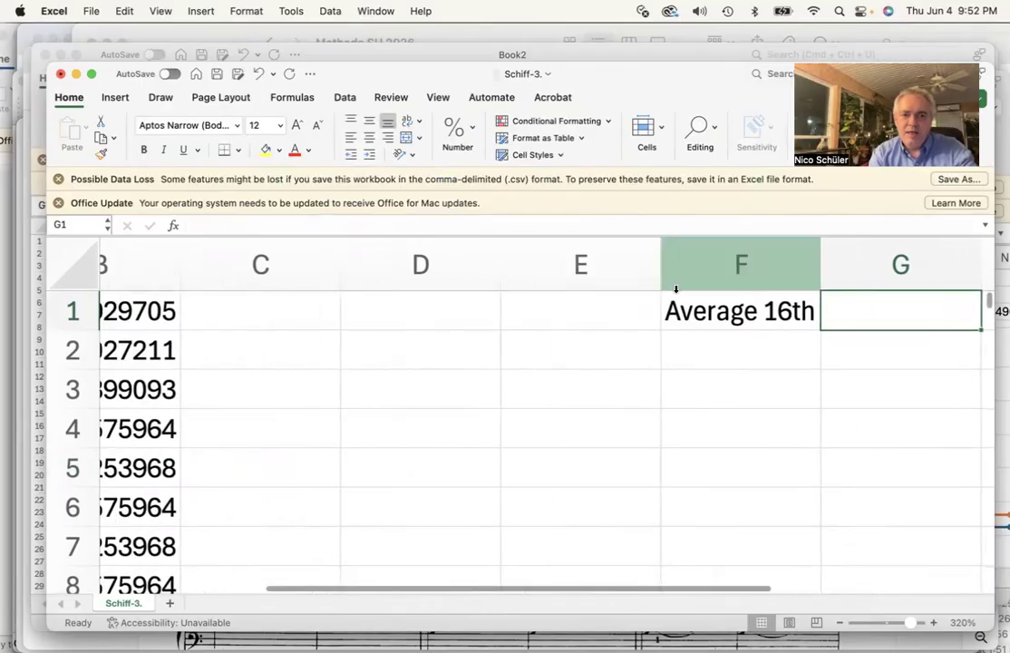
click(58, 202)
click(58, 178)
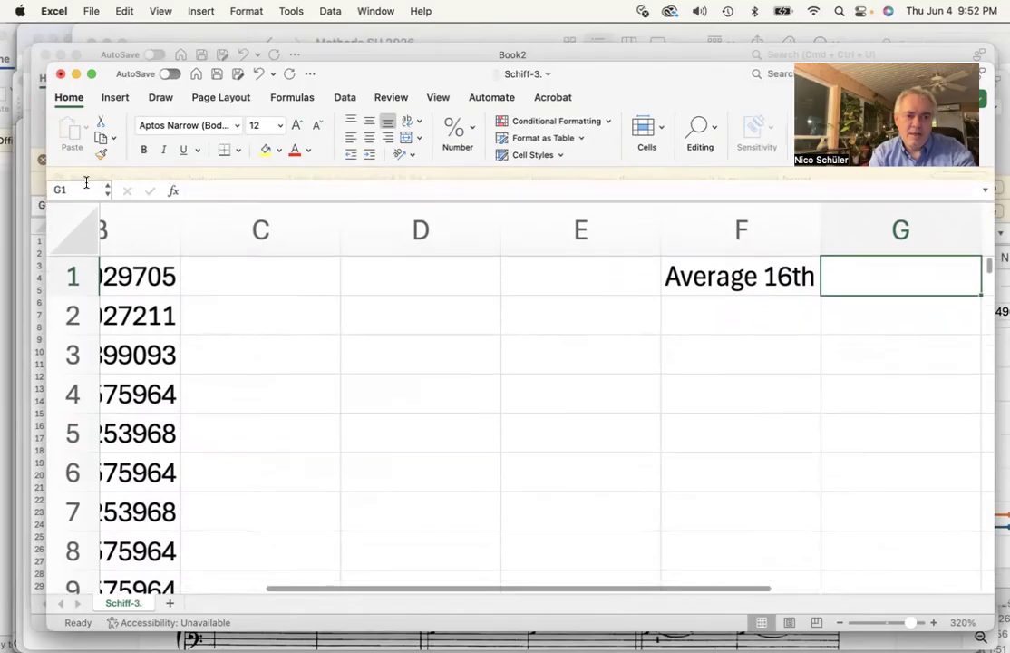
Enter the formula =AVERAGE(B1:B560) in cell G1 to average the inter-onset intervals
click(226, 179)
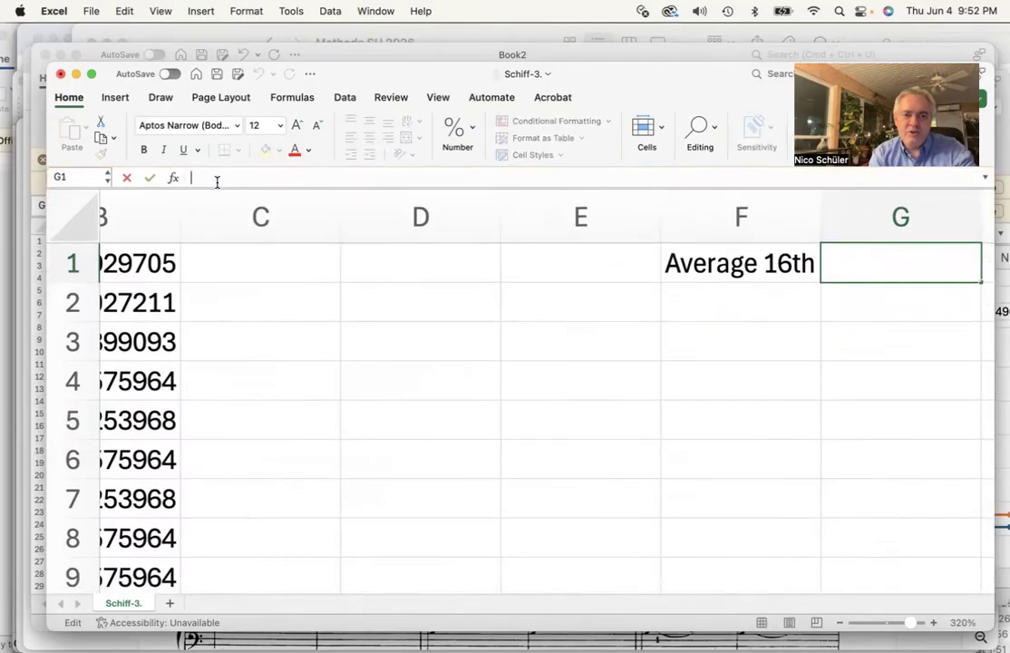
text(=)
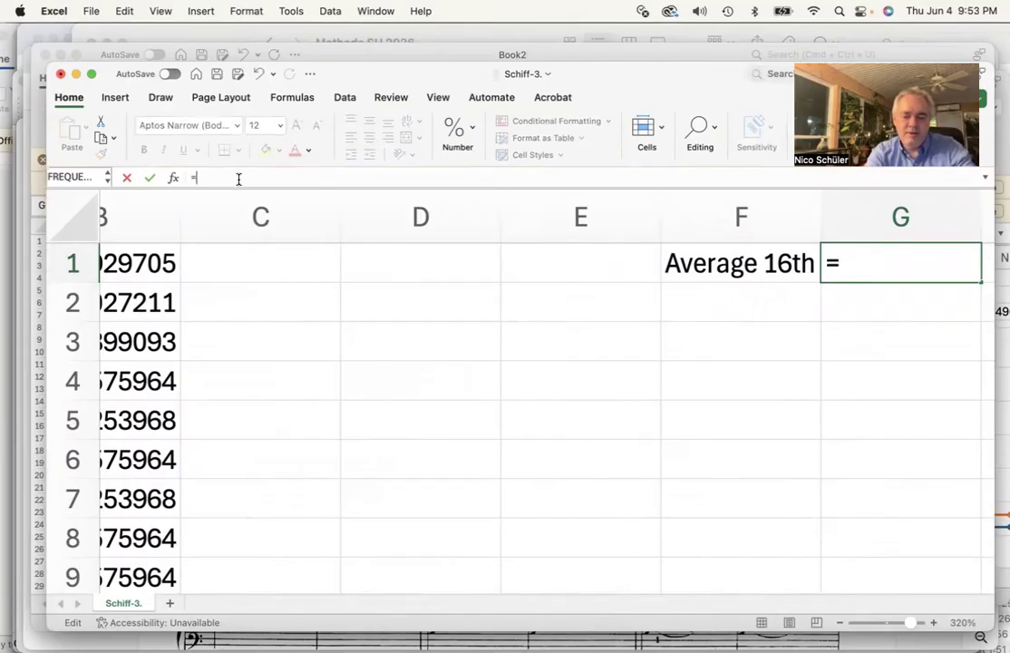
text(AVE)
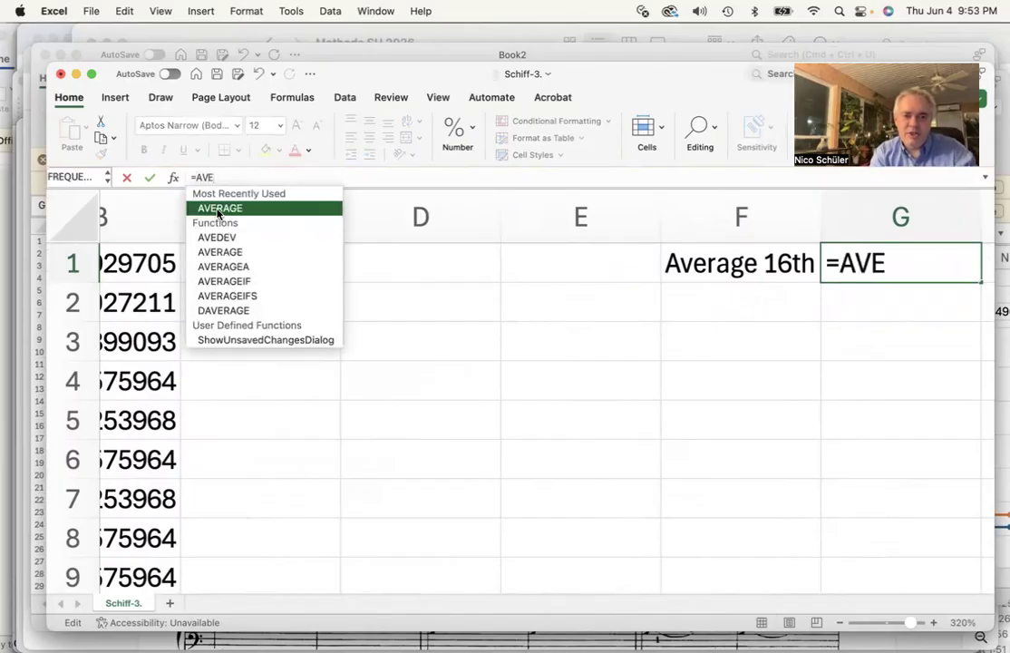
double_click(218, 210)
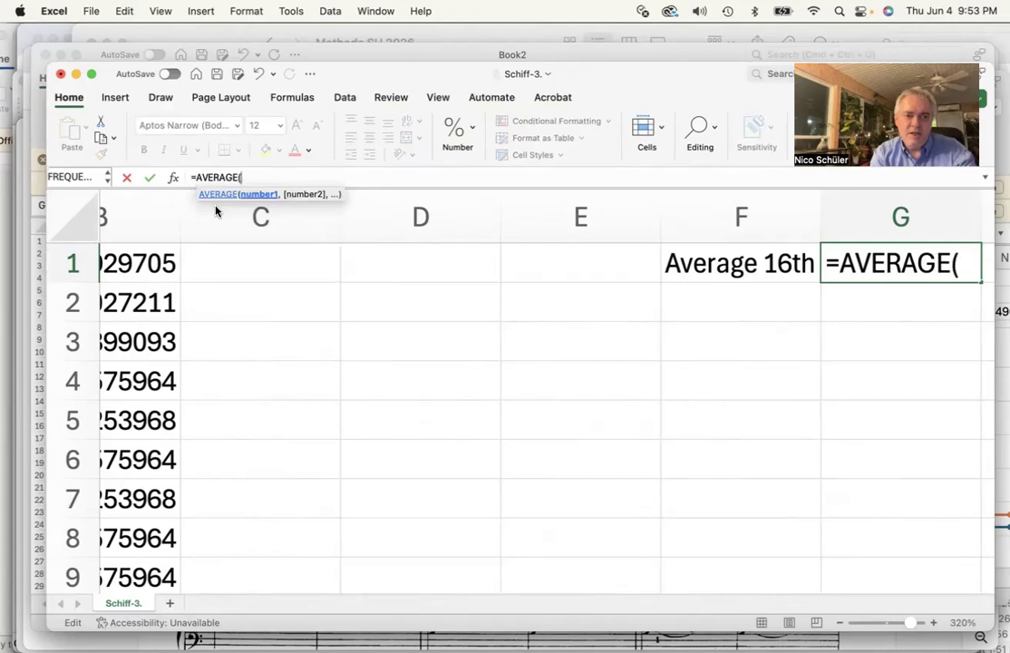
scroll(187, 246, left, 5)
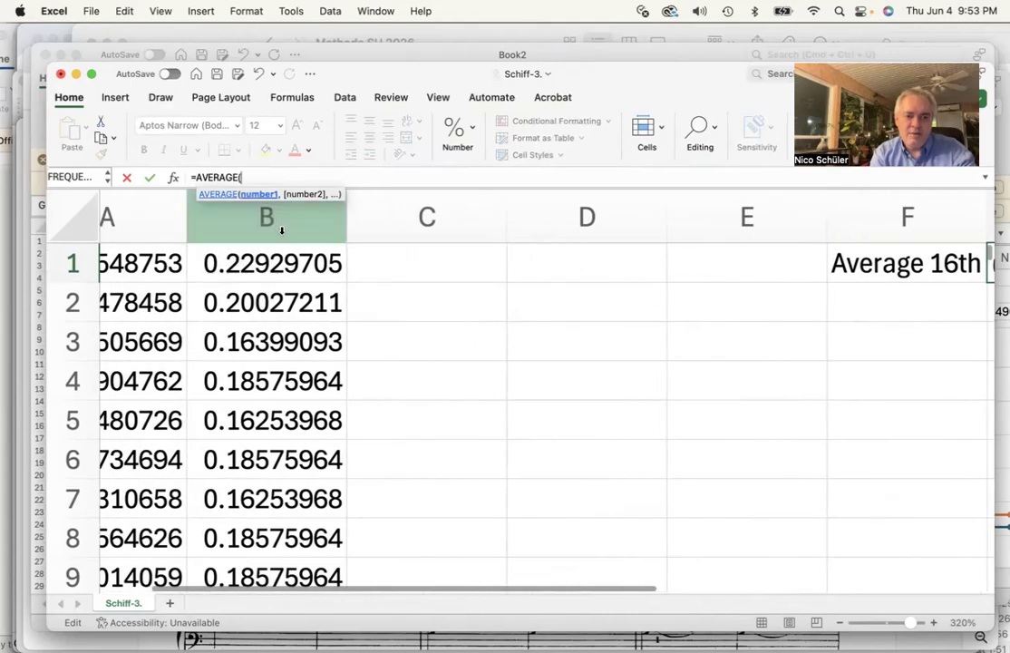
key(super+Tab)
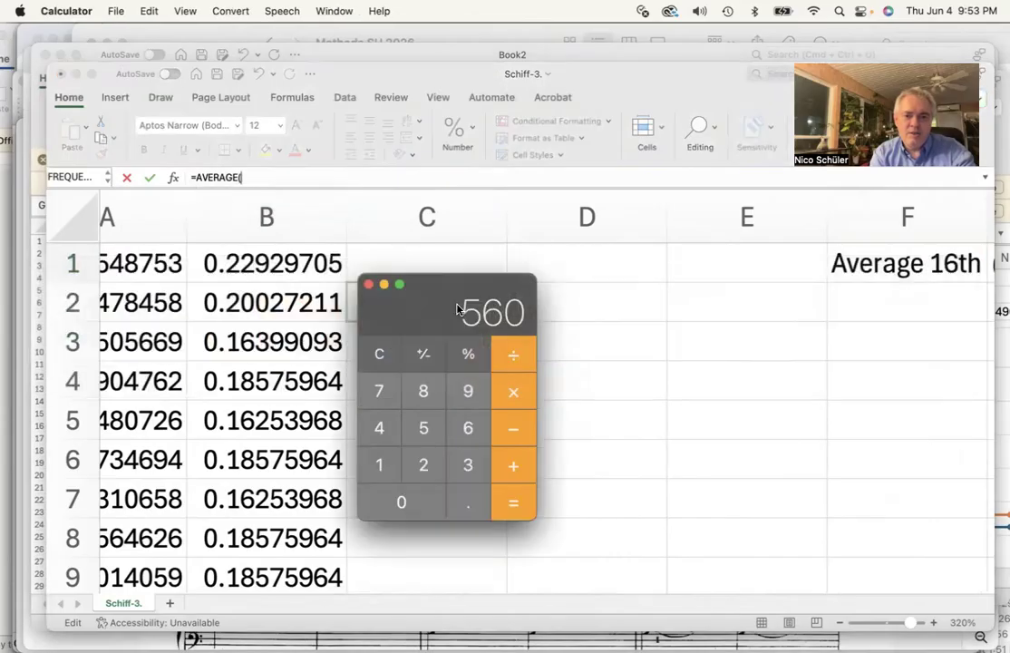
key(super+Tab)
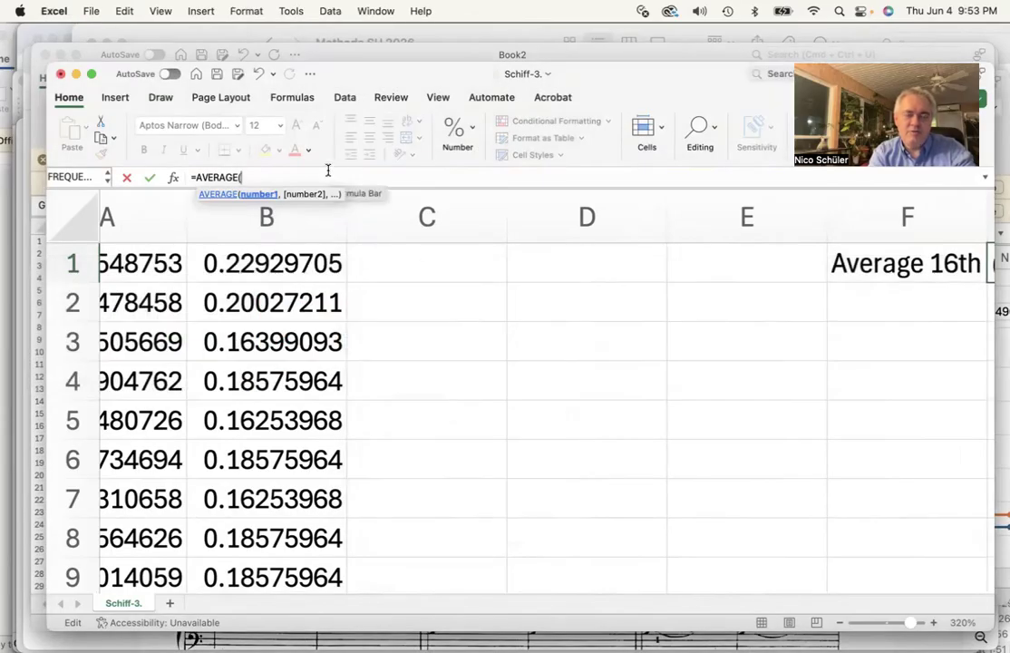
text(B)
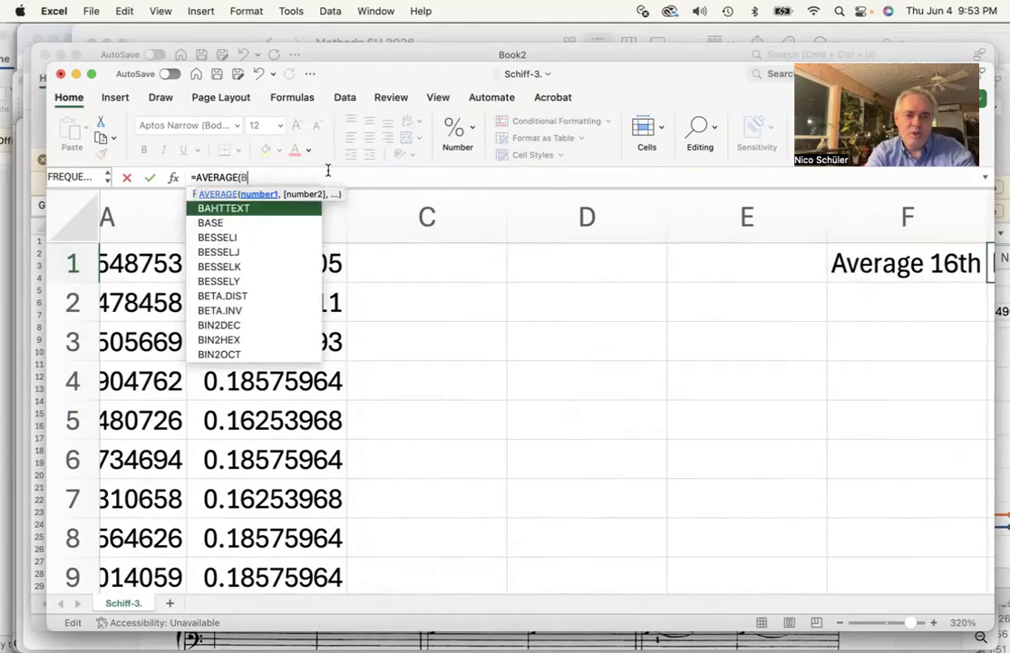
text(:)
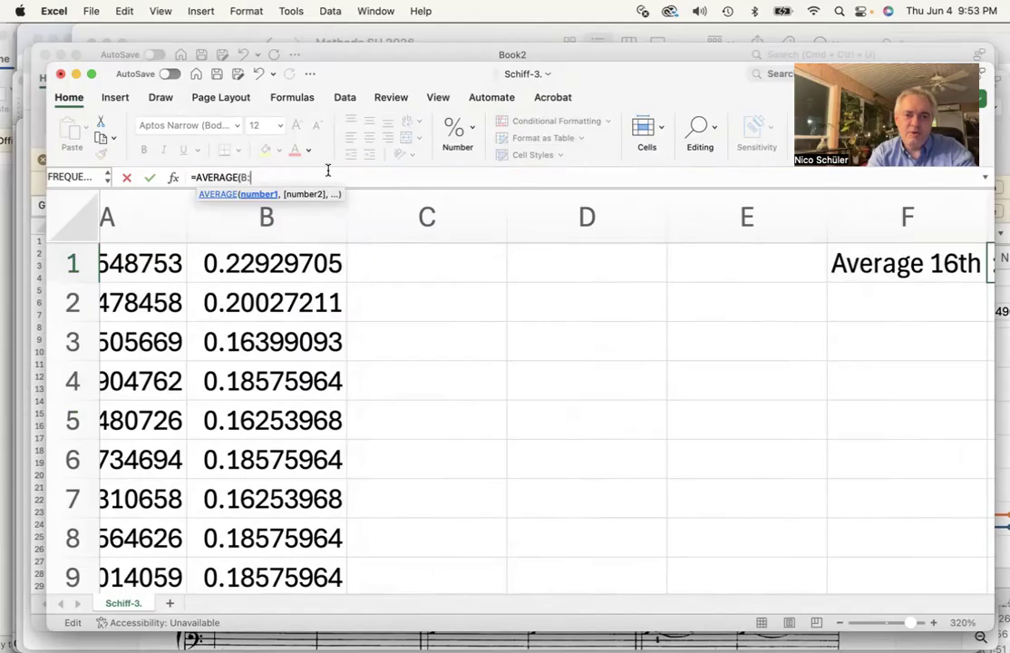
key(BackSpace)
text(1)
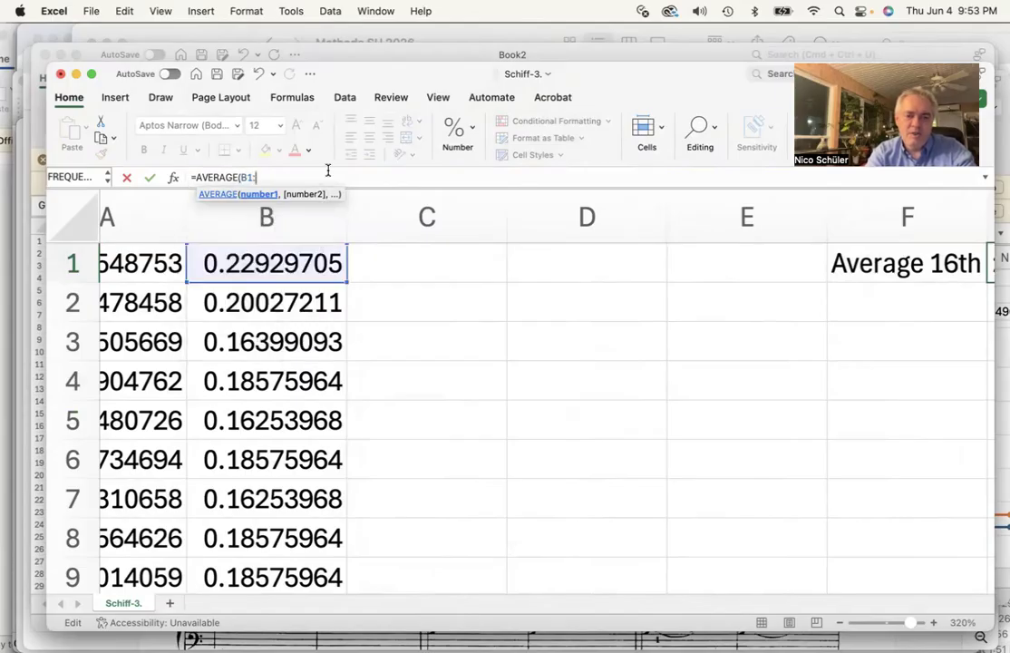
text(:B56)
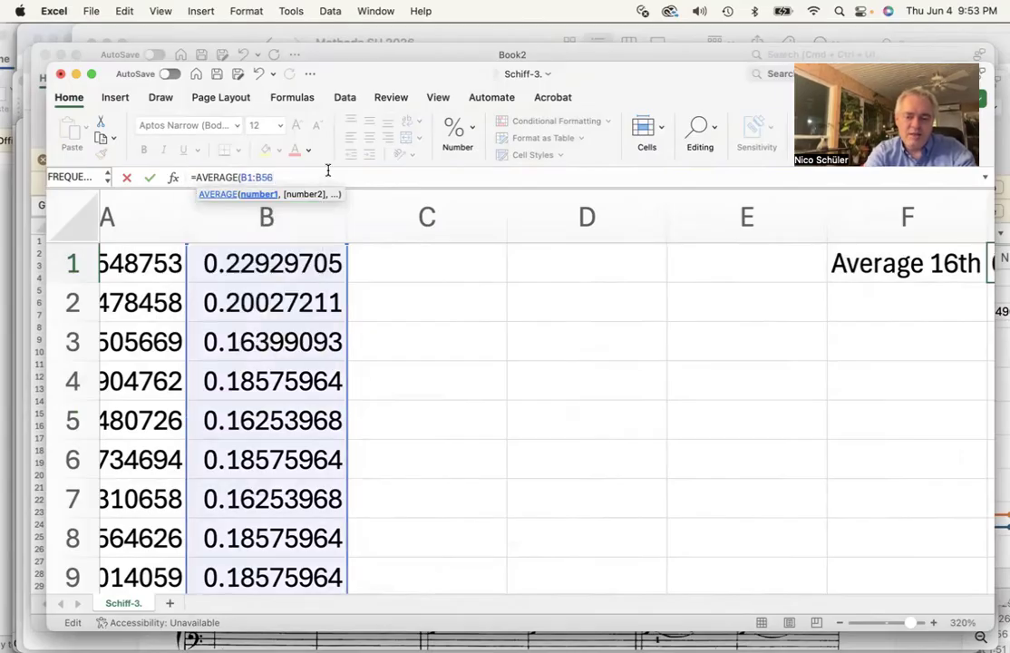
text(0)
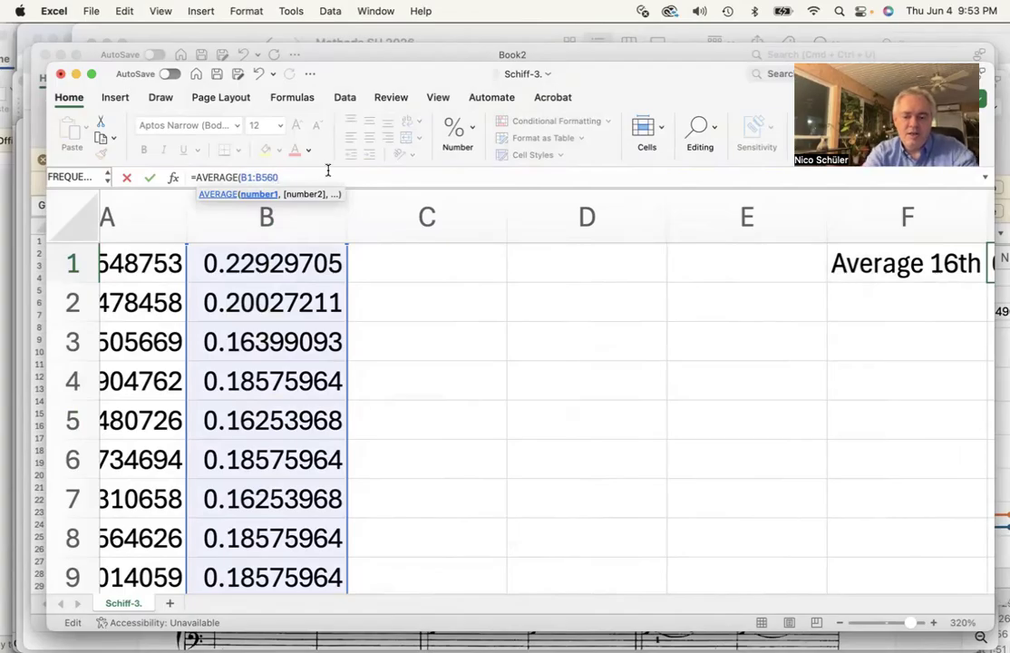
text())
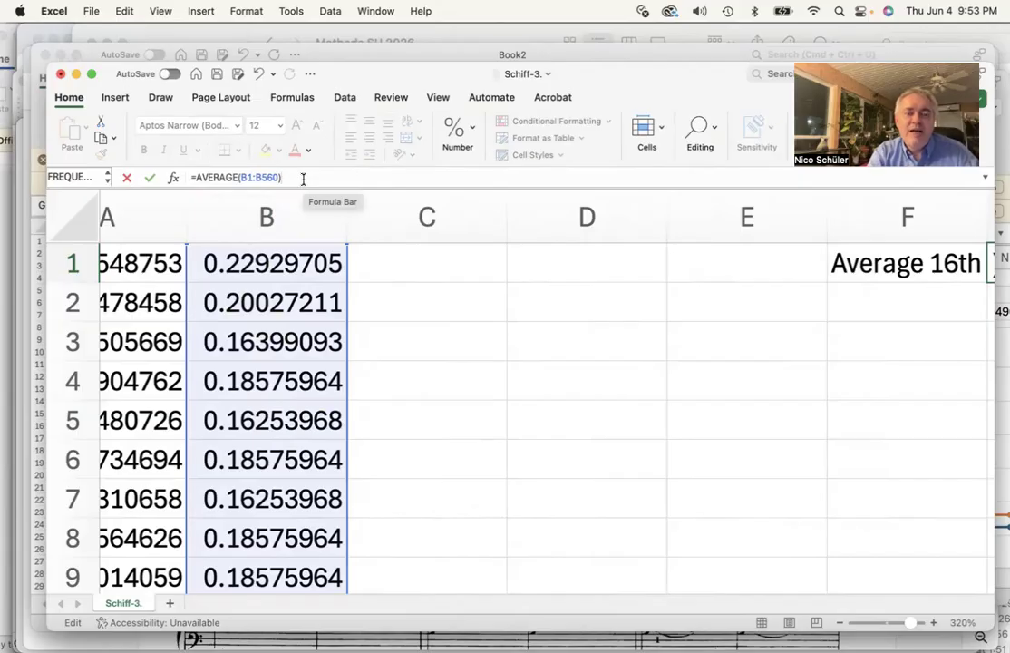
Switch to Acrobat and scroll the Bach Prelude score to its final measures
mouse_move(5, 221)
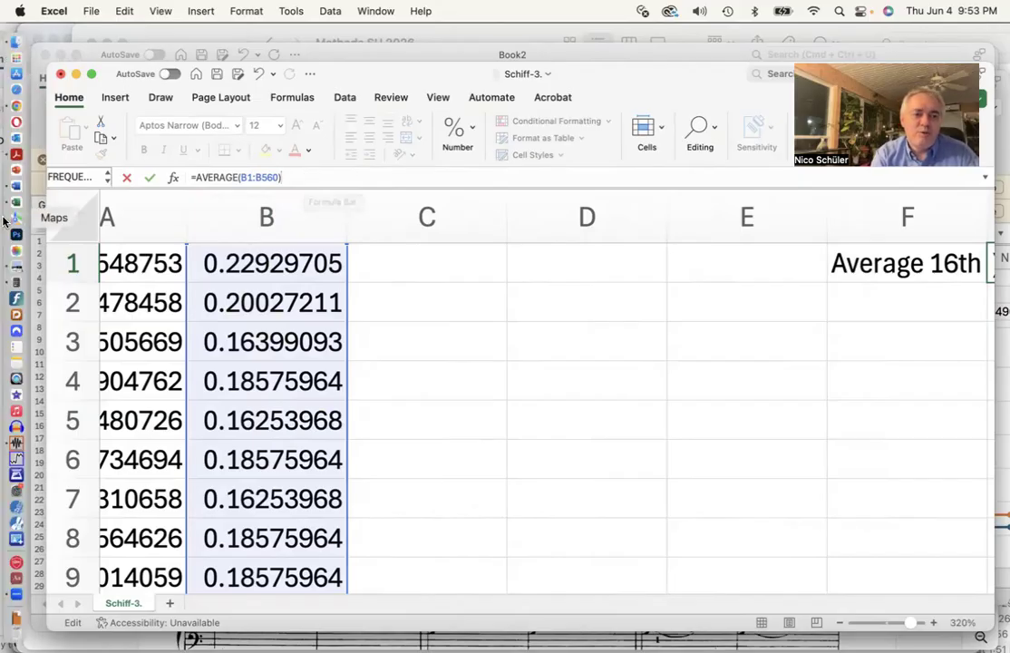
click(16, 155)
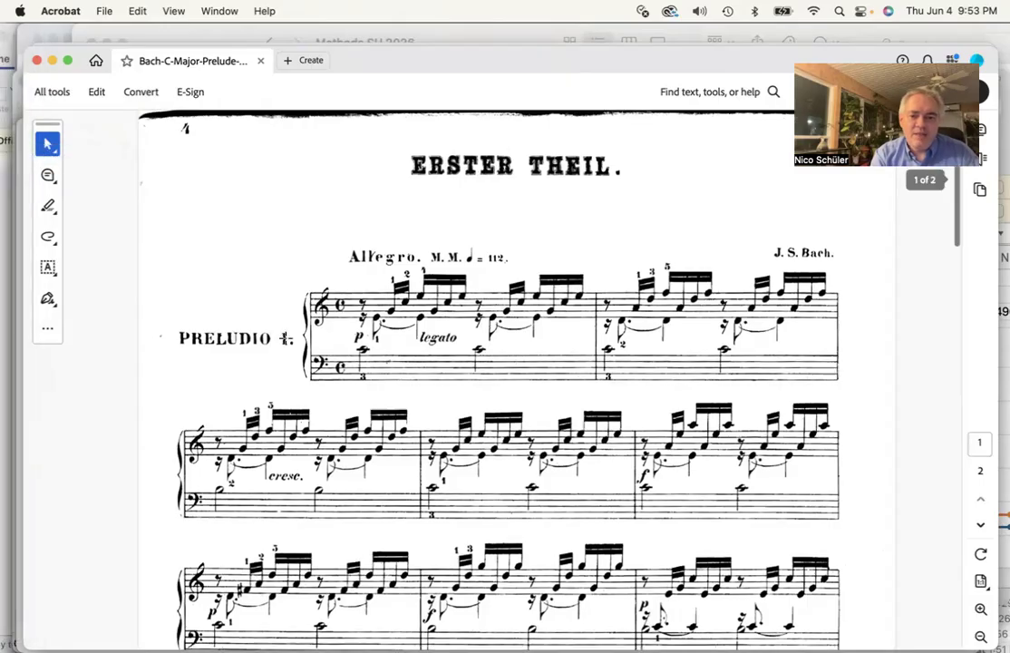
scroll(284, 337, down, 20)
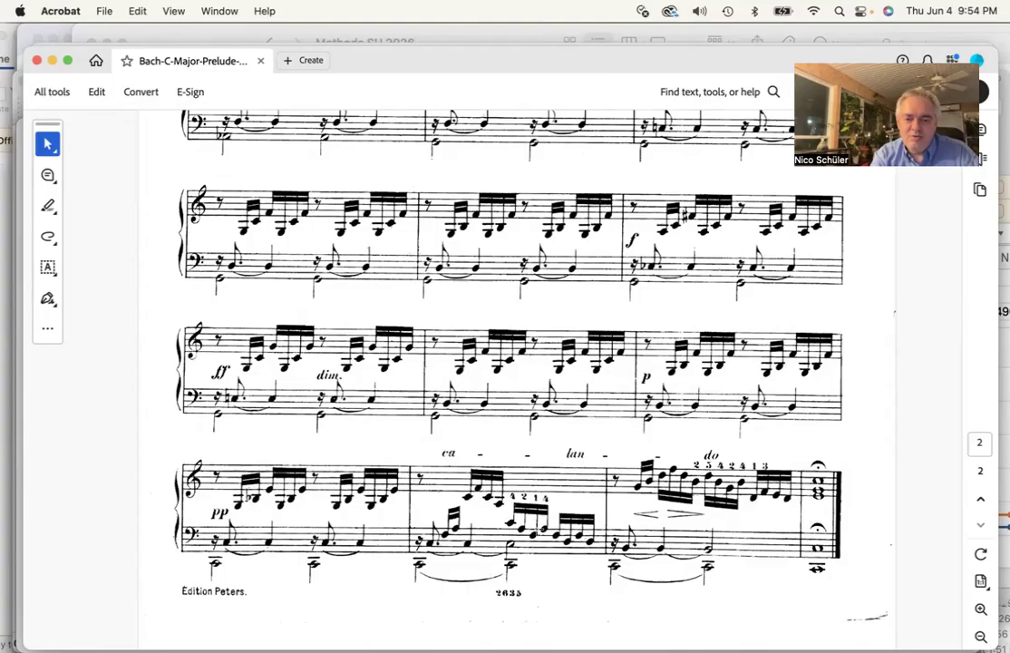
Switch to Calculator and compute 560 − 16 × 3
mouse_move(5, 333)
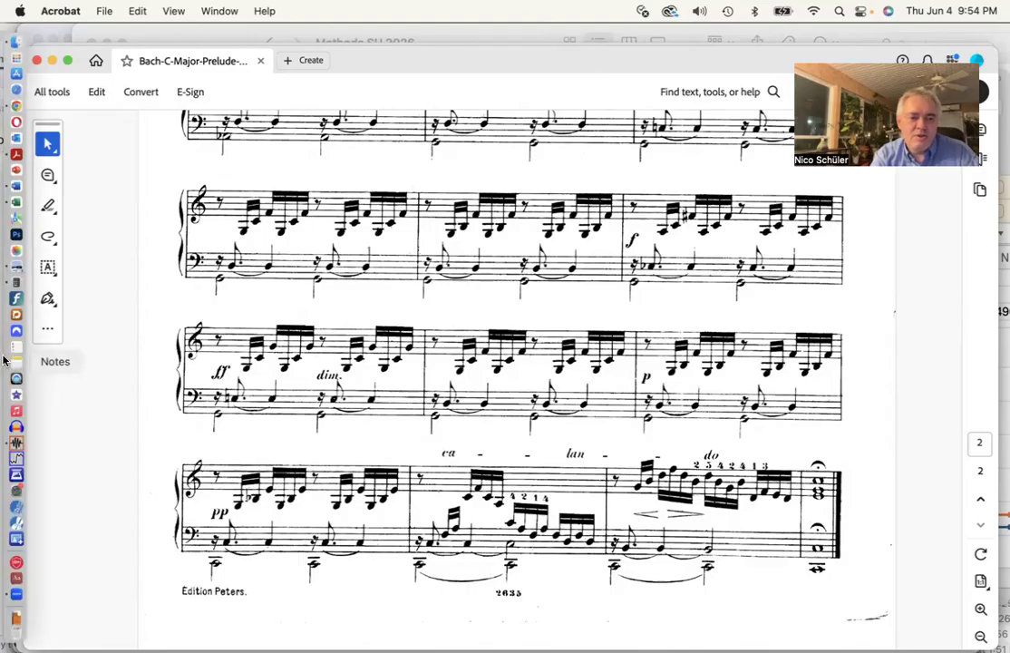
click(16, 284)
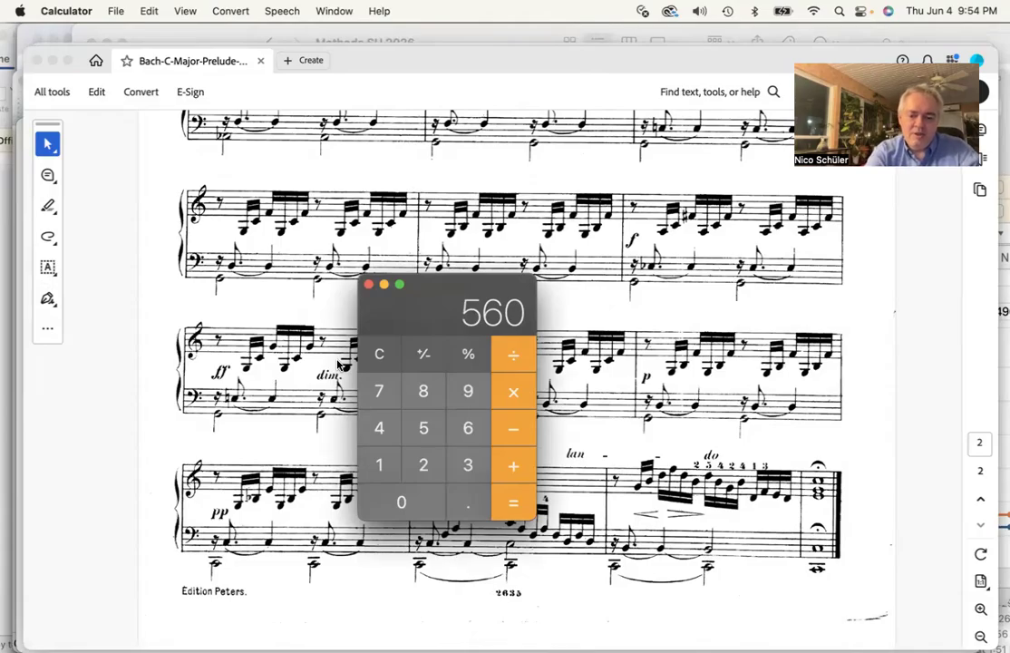
key(minus)
text(16)
key(asterisk)
text(3)
key(Return)
Return to Excel, change the AVERAGE range in G1 to B1:B512, and confirm the formula
mouse_move(5, 168)
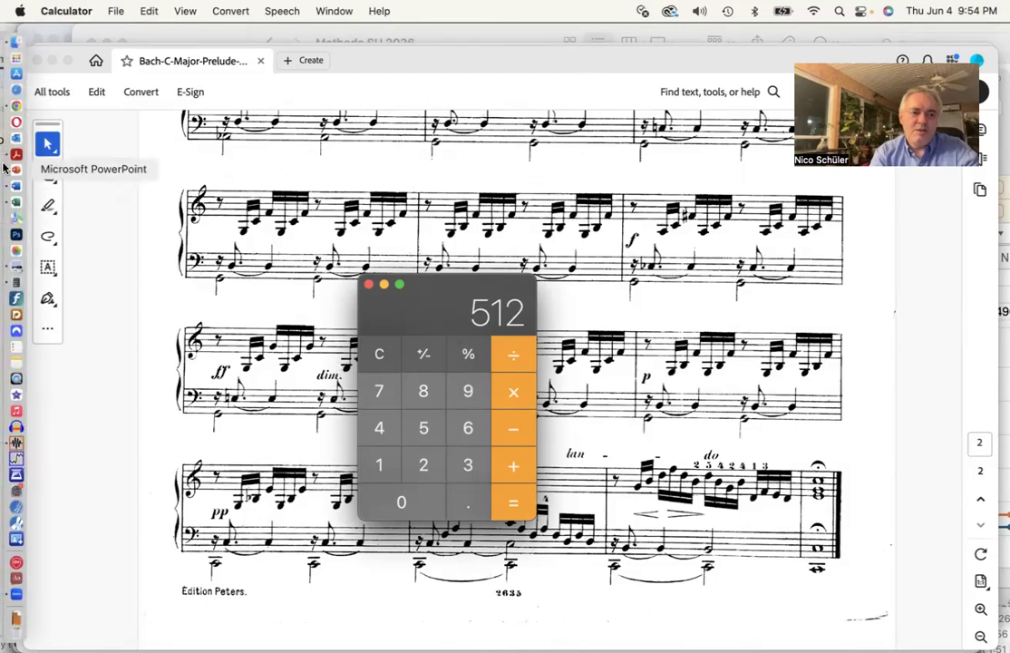
click(17, 205)
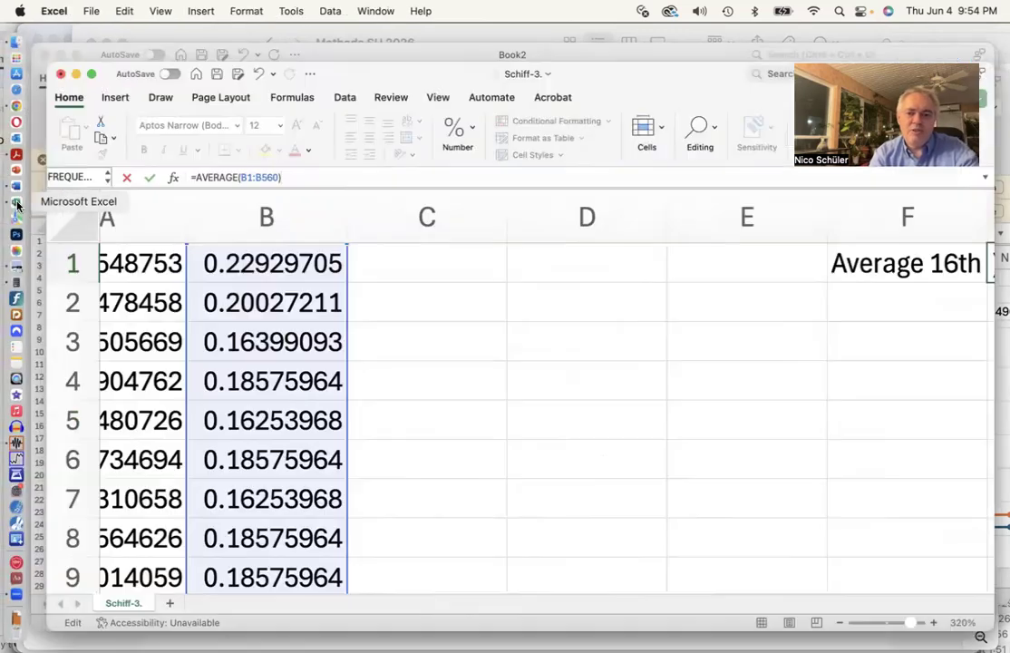
click(278, 178)
key(BackSpace)
key(BackSpace)
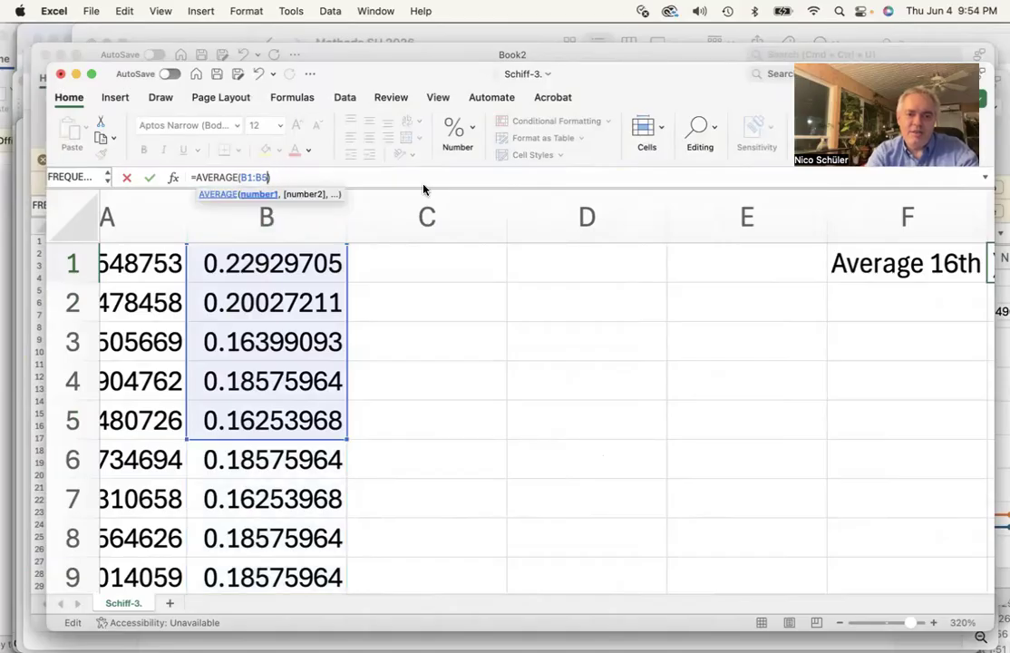
text(12)
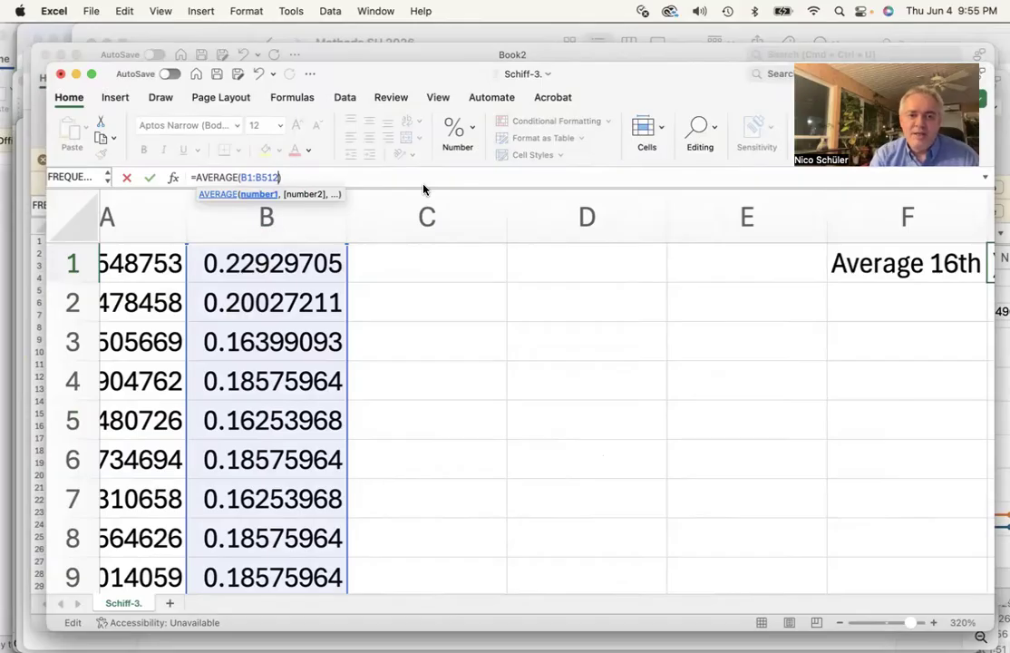
click(491, 176)
scroll(472, 249, right, 3)
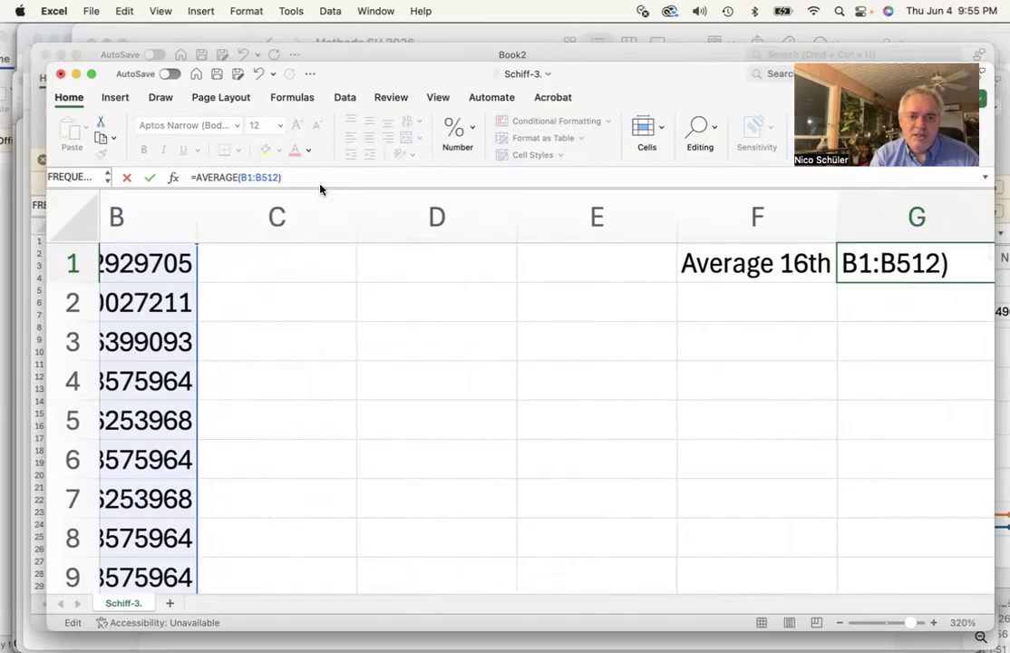
key(Return)
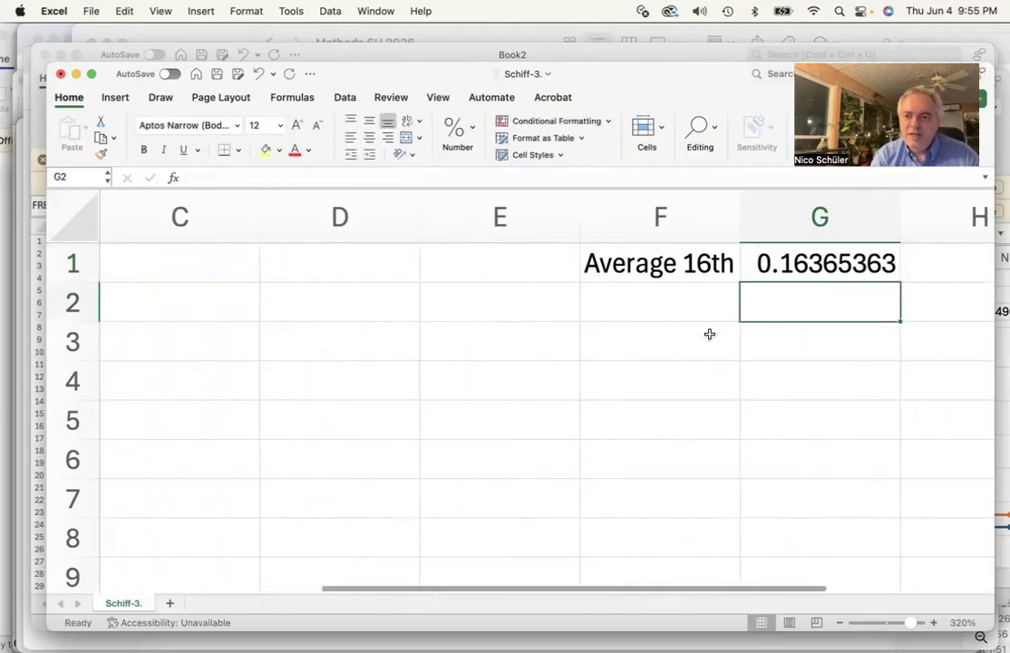
scroll(816, 264, right, 1)
click(807, 263)
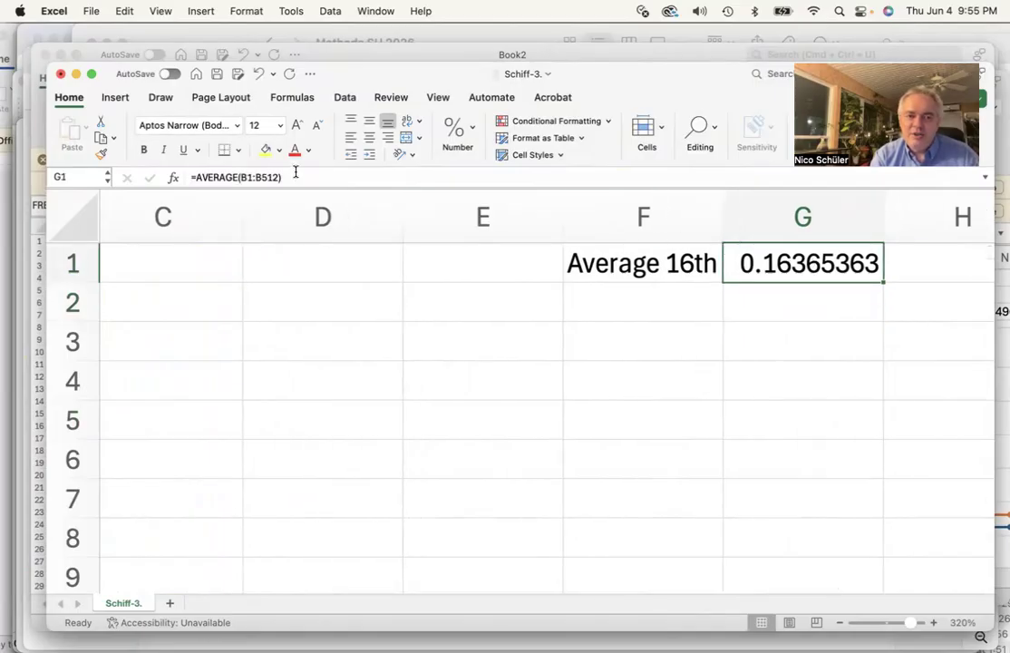
Copy the average in G1 and paste it into H1 as a plain value with Paste Special
scroll(771, 400, right, 2)
scroll(771, 397, right, 1)
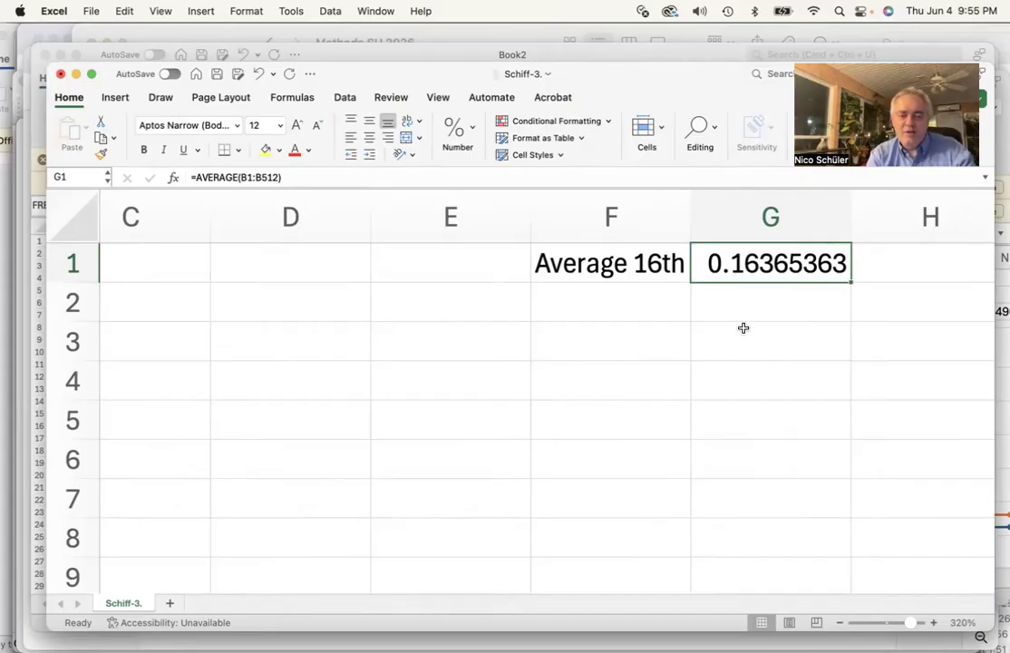
click(124, 10)
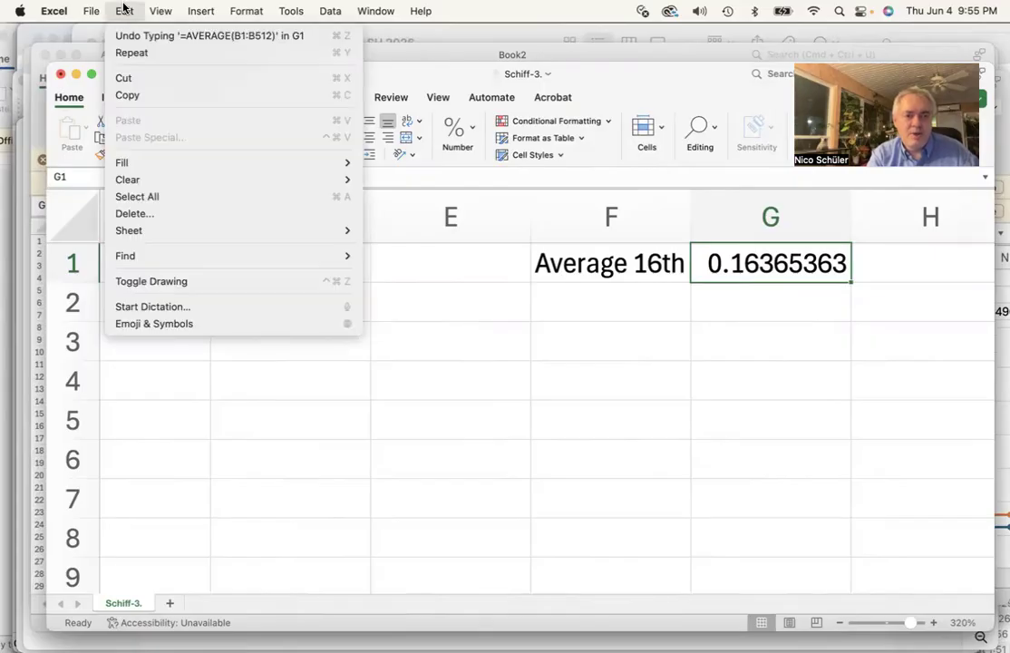
click(143, 103)
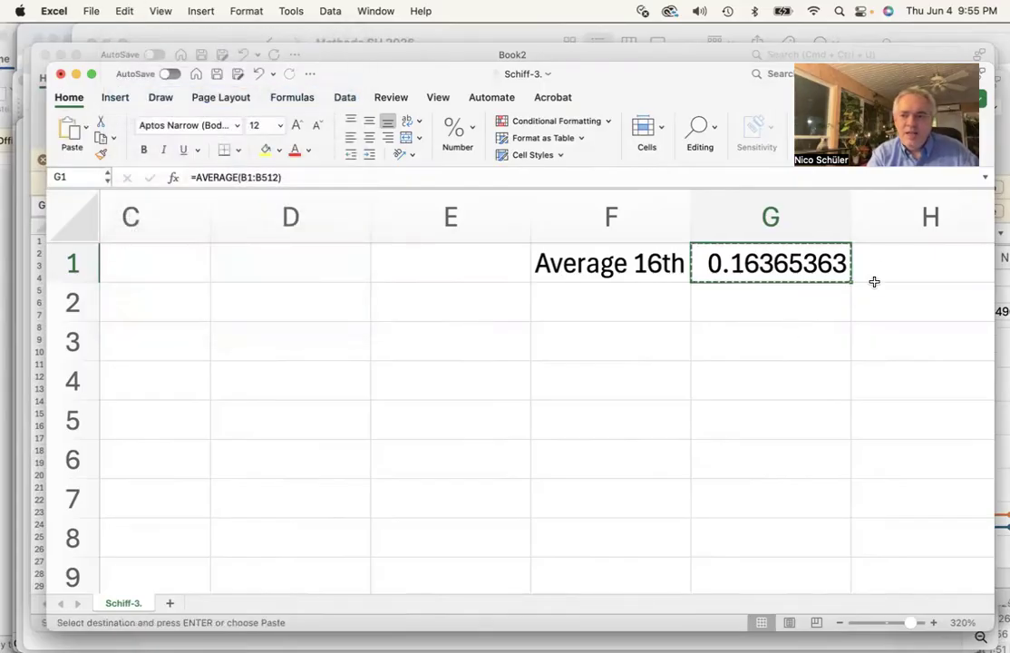
click(886, 268)
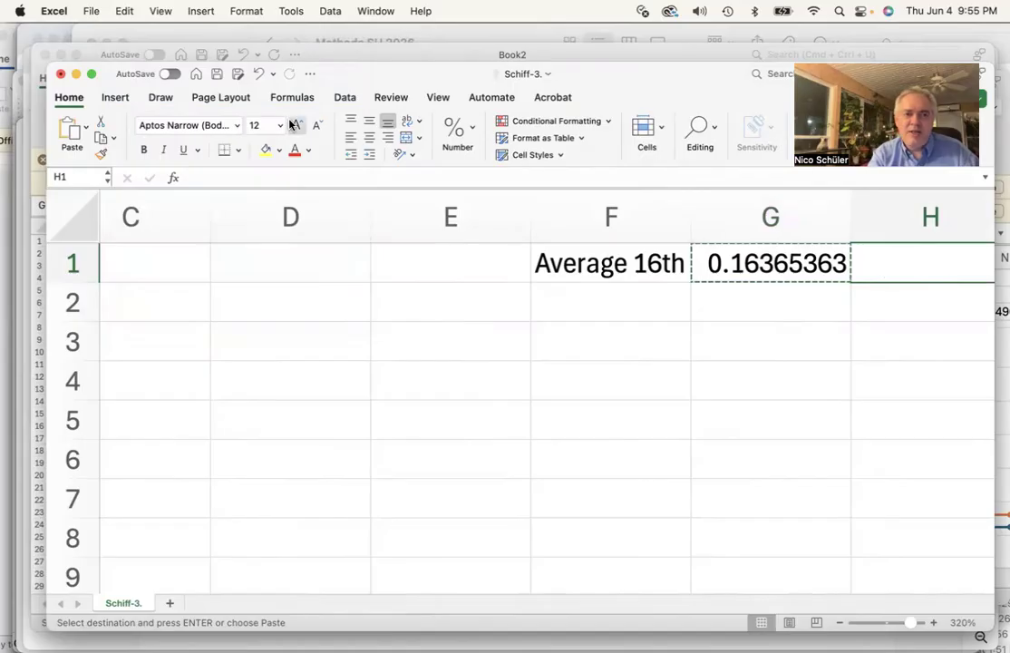
click(126, 9)
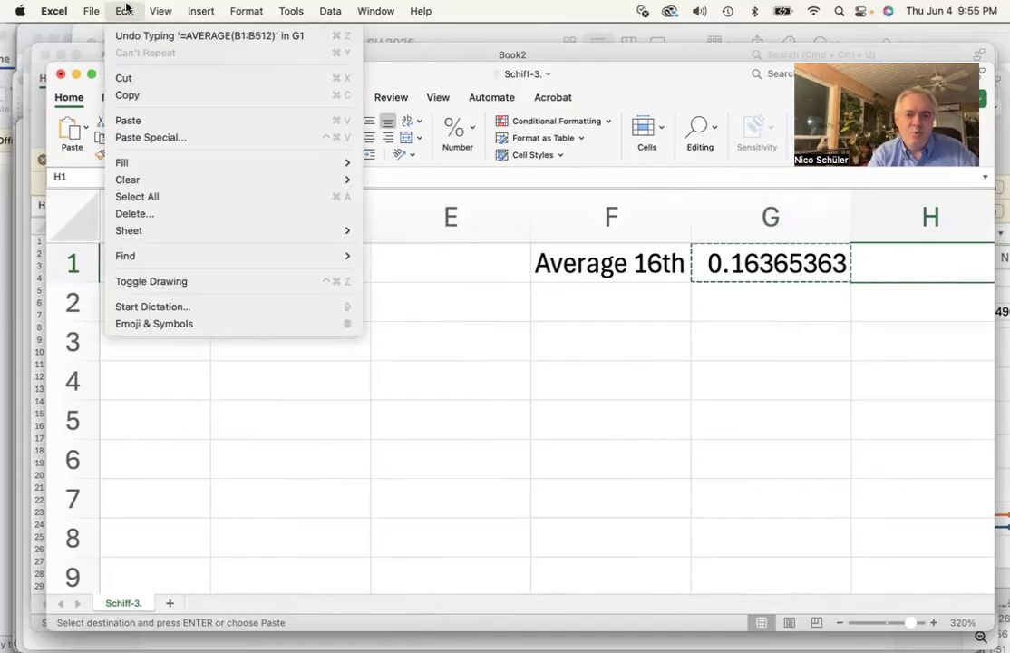
click(145, 137)
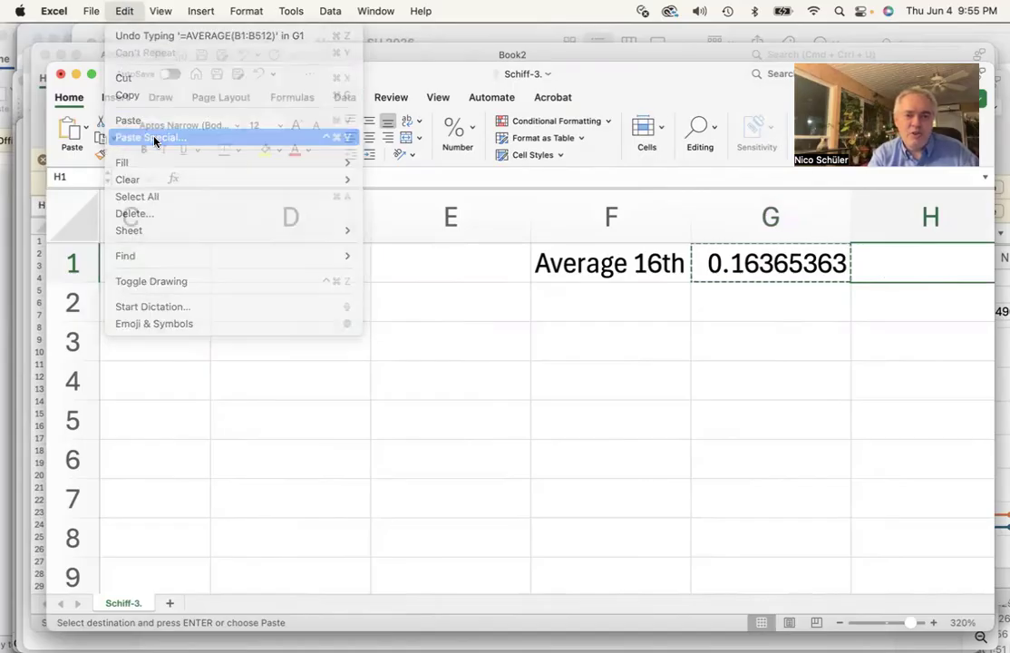
click(381, 195)
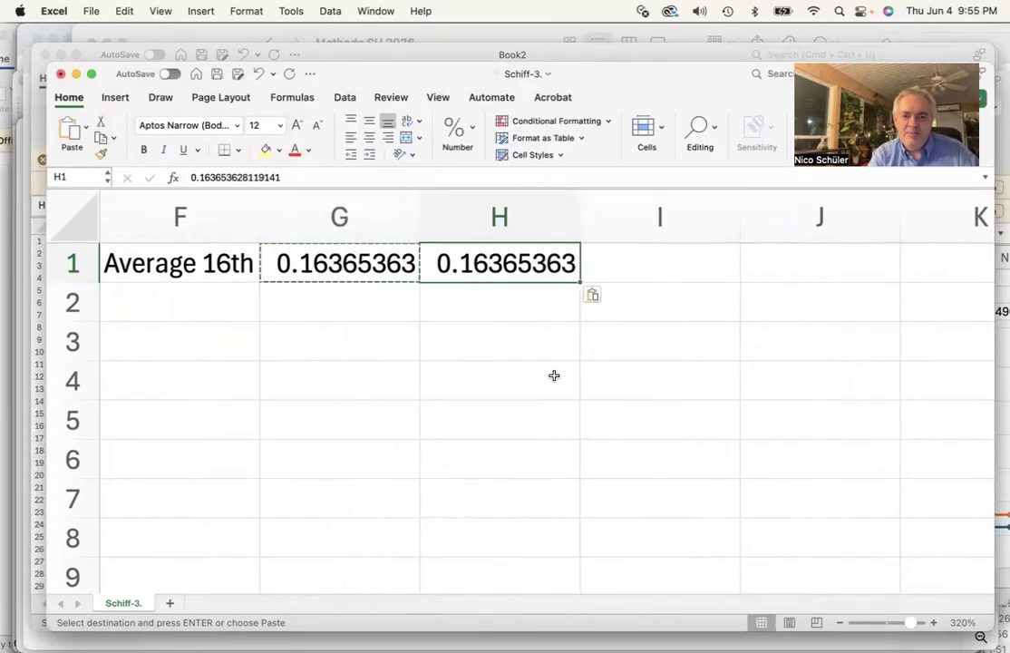
Compare the contents of cells G1 and H1
click(481, 311)
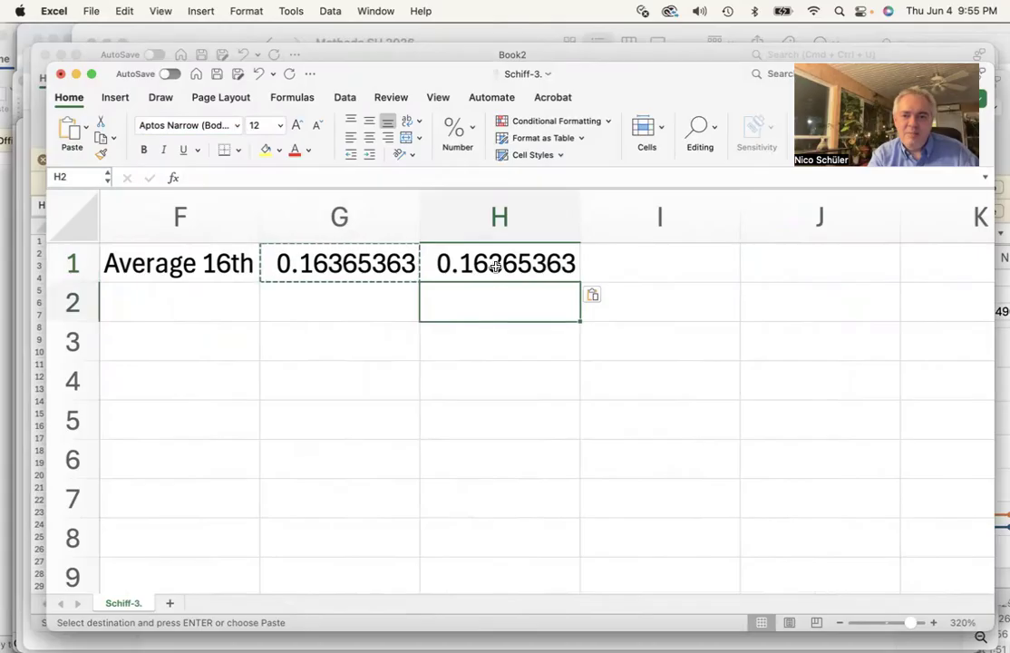
click(498, 266)
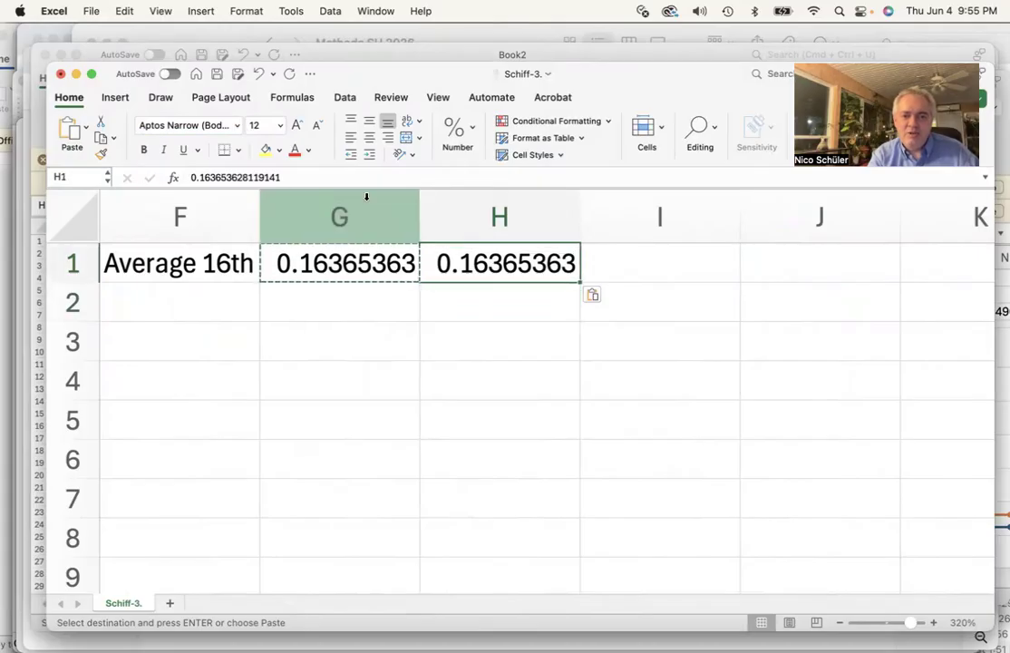
click(350, 261)
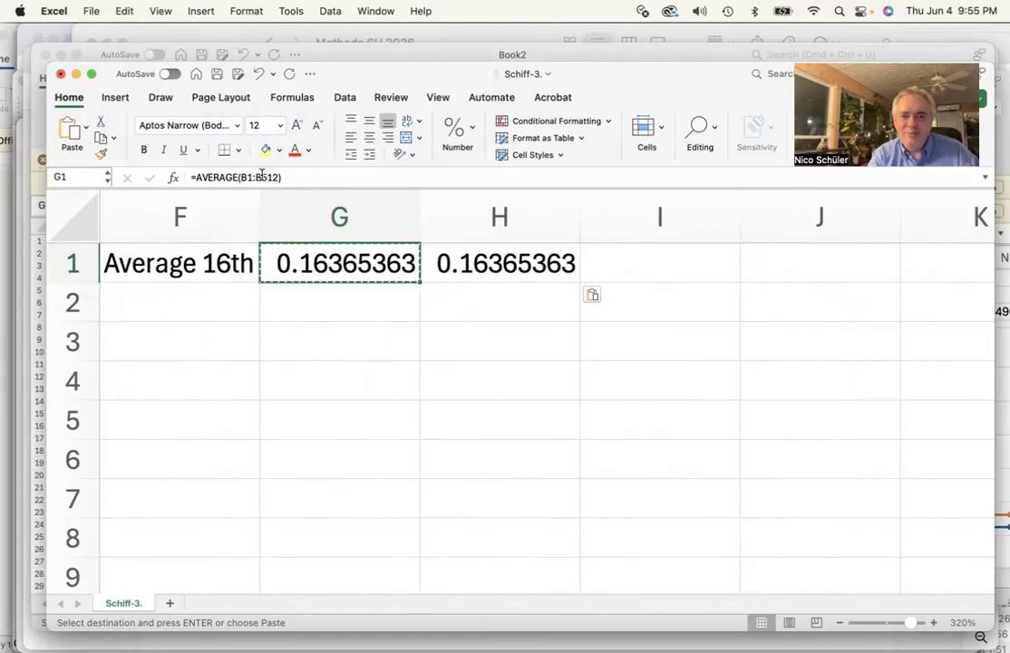
click(502, 270)
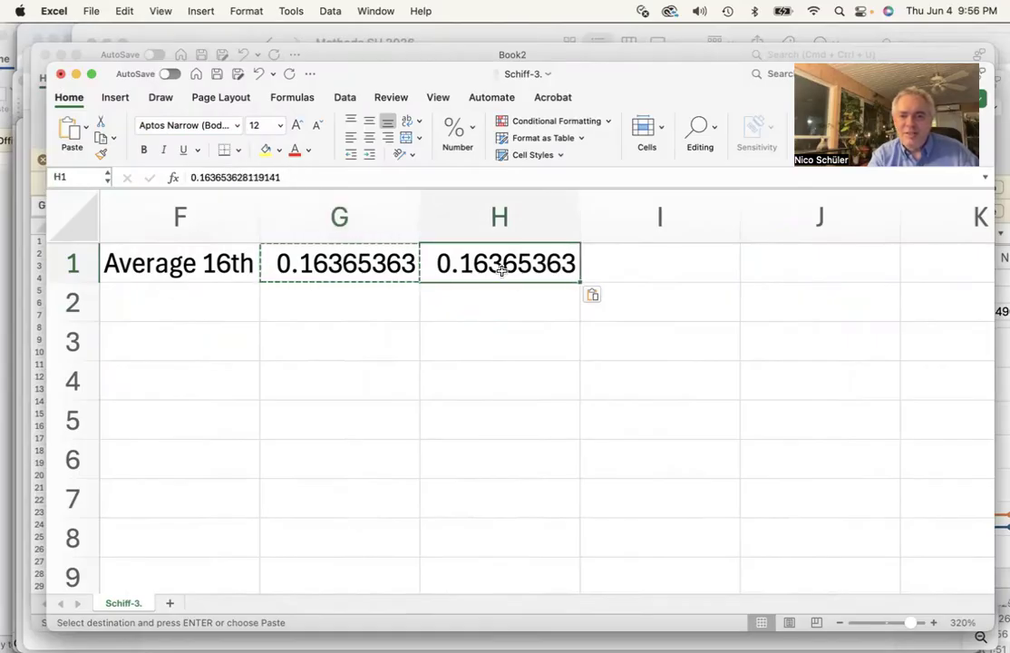
double_click(502, 265)
click(486, 302)
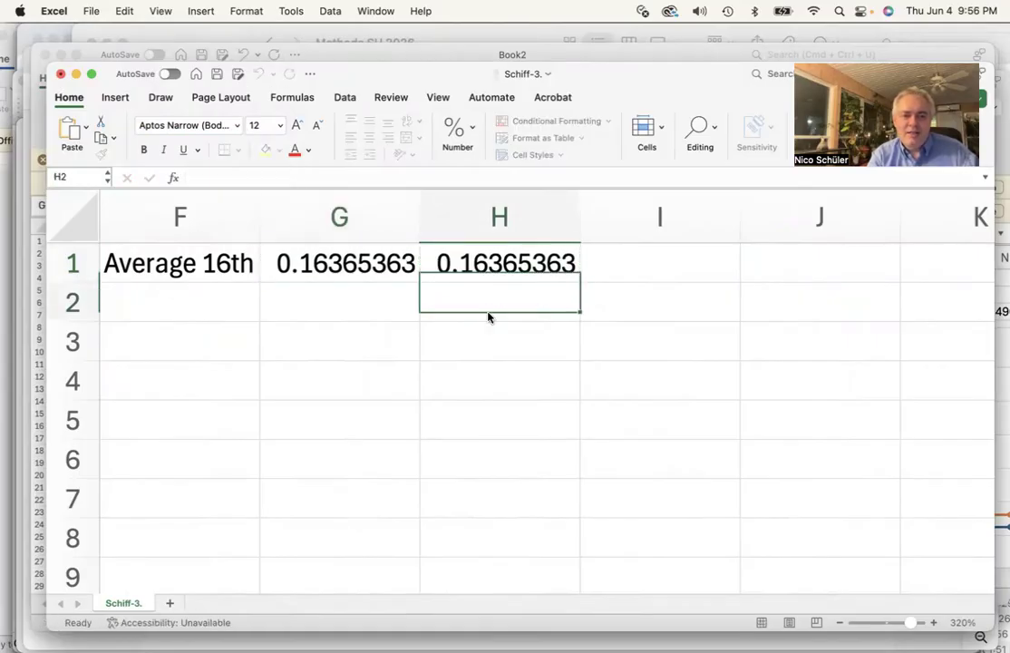
click(486, 271)
key(super+c)
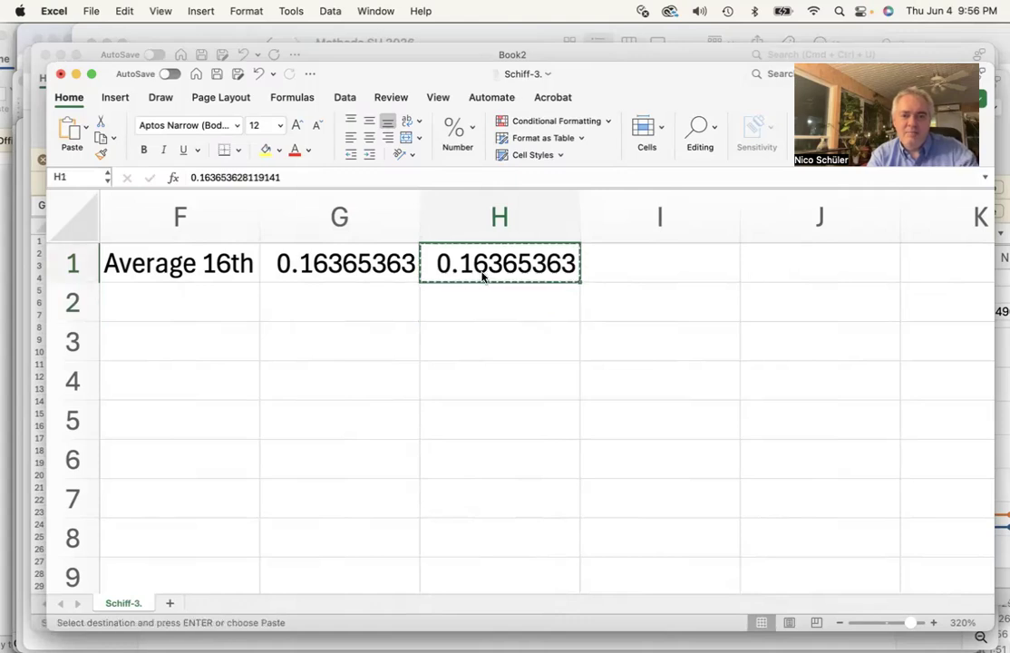
Enter the heading Schiff 2017 in cell C1
scroll(357, 269, left, 5)
scroll(357, 268, left, 3)
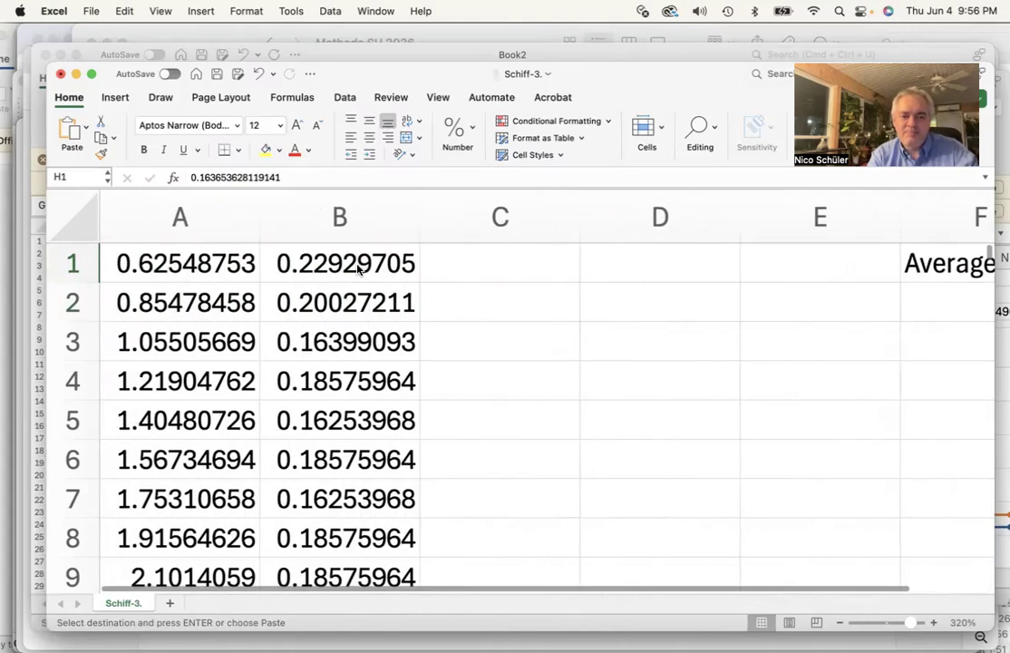
click(497, 265)
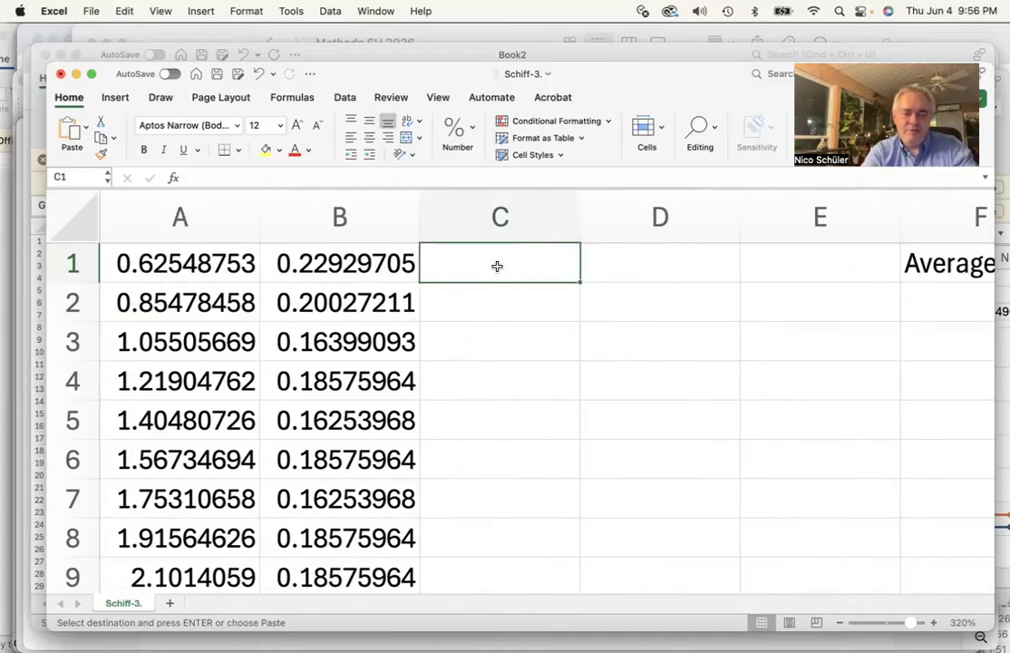
text(Schiff)
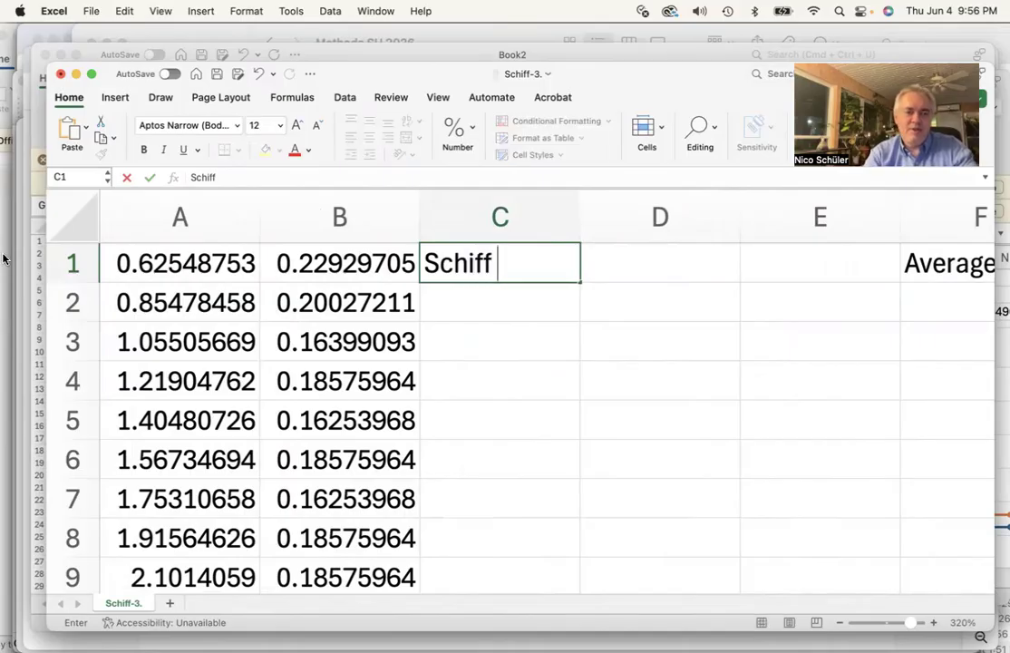
click(11, 443)
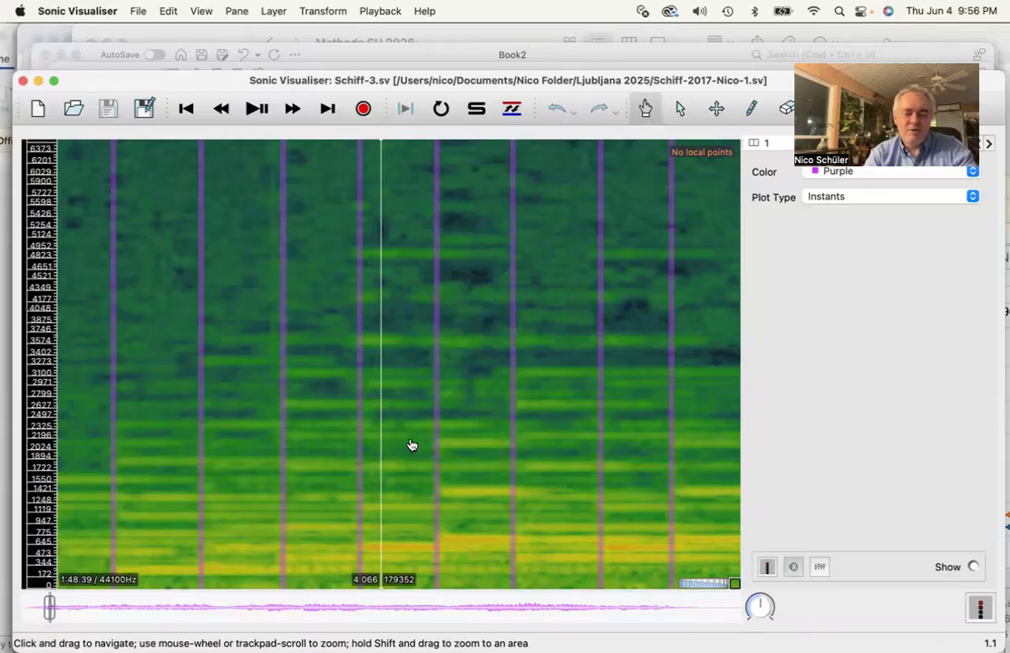
key(super+Tab)
text(2017)
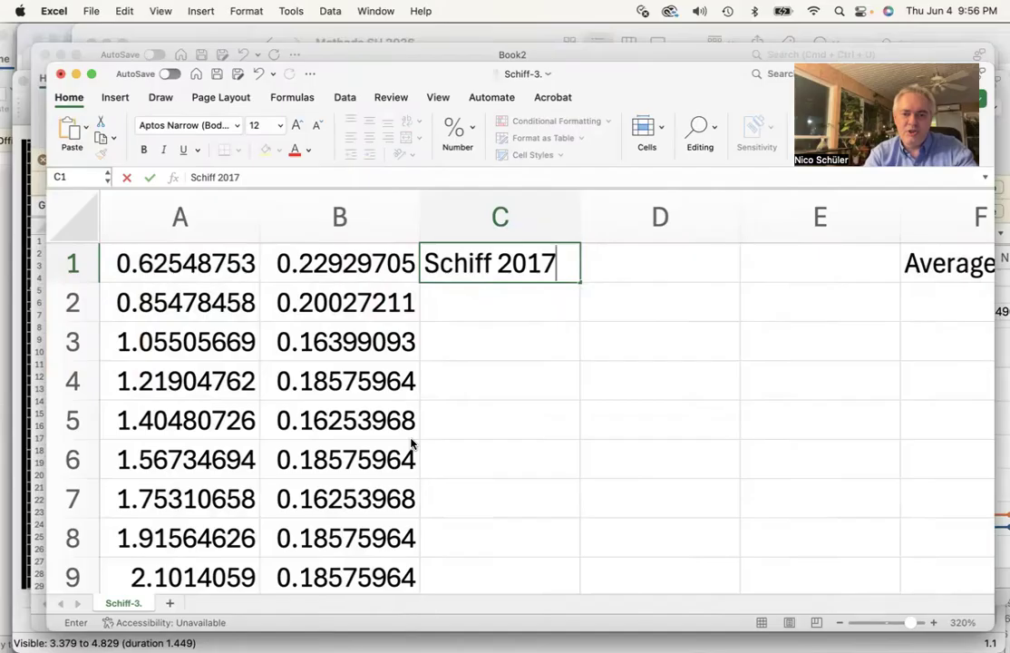
key(Return)
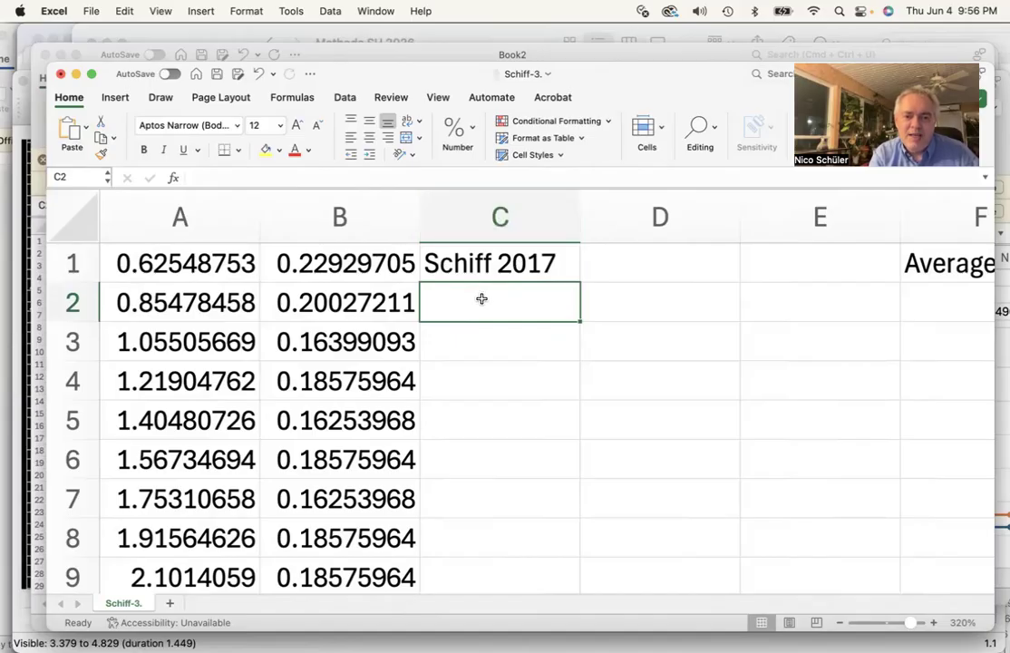
Switch to Word and copy the formula =(100/0.1756945)*D2
mouse_move(2, 227)
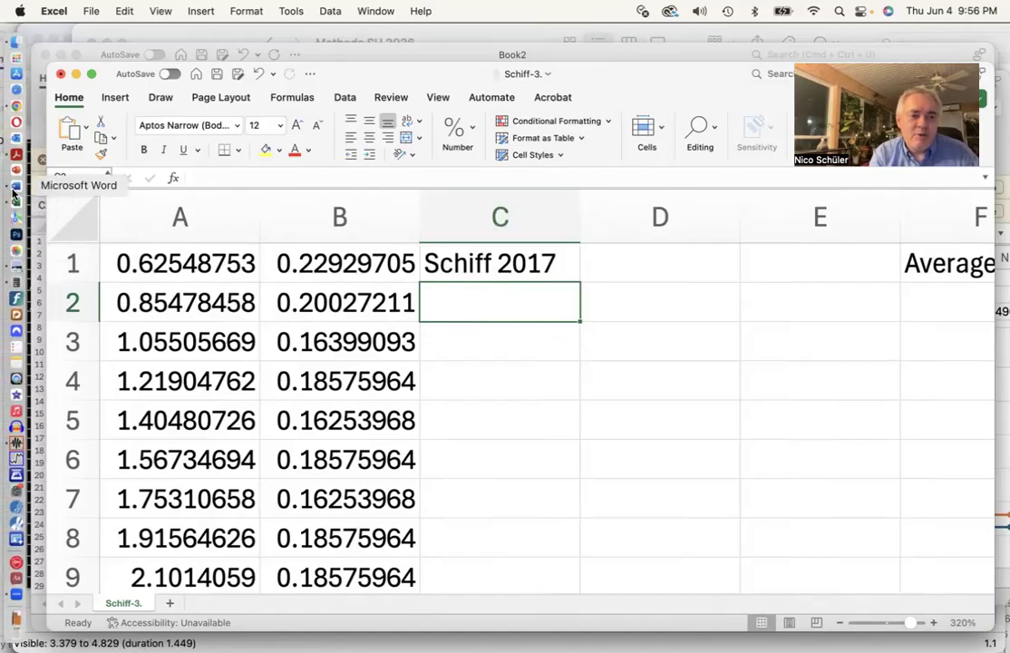
click(13, 189)
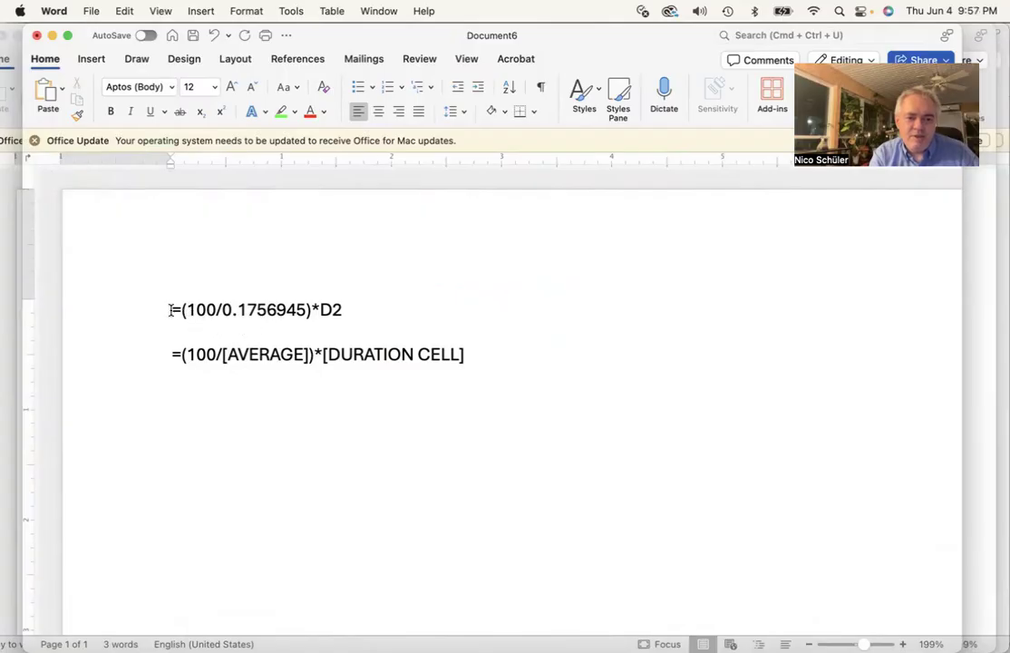
scroll(182, 296, up, 5)
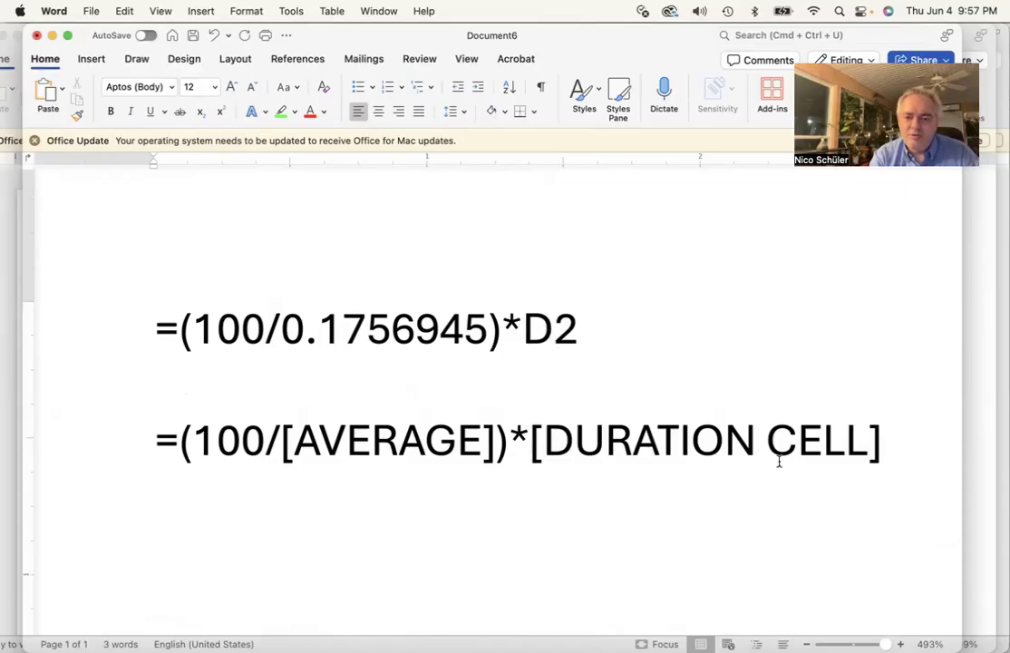
click(103, 449)
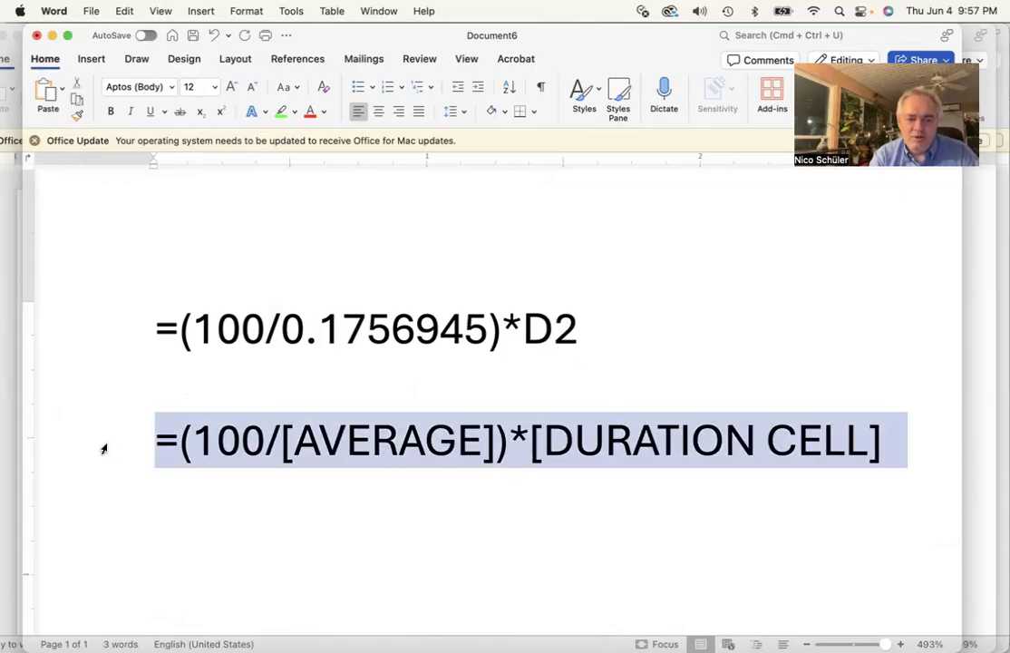
click(216, 470)
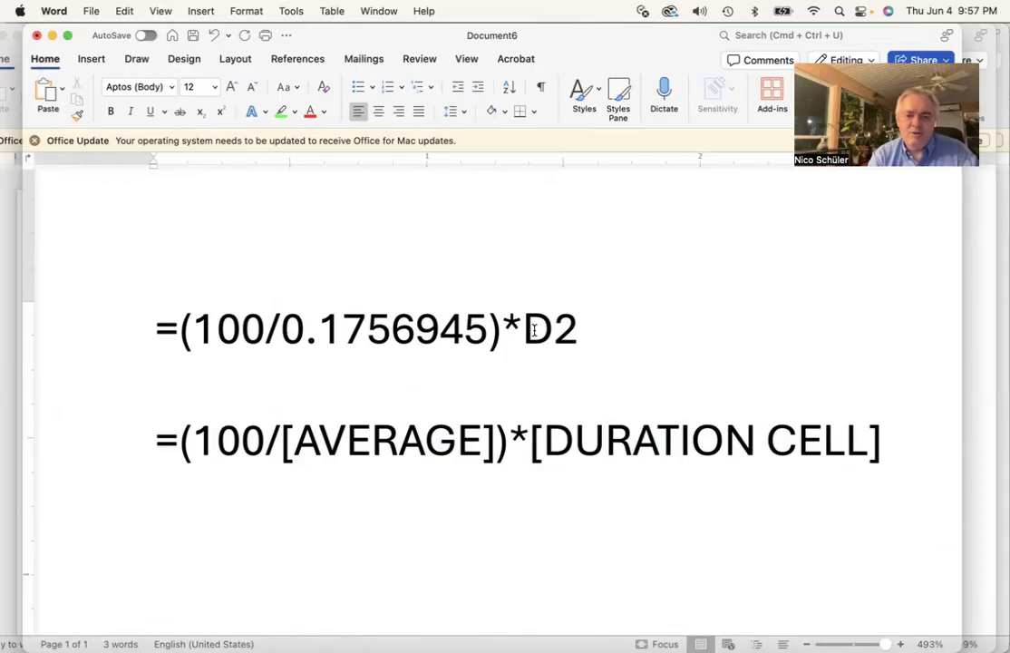
drag(153, 327, 581, 334)
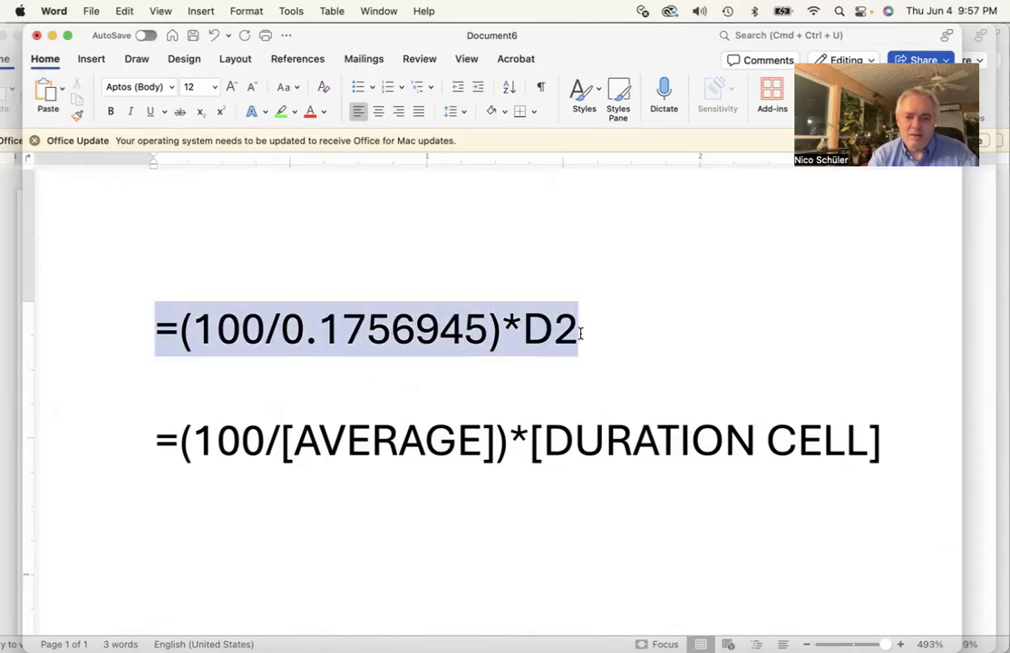
Return to Excel and paste the formula =(100/0.1756945)*D2 into cell C2
mouse_move(7, 218)
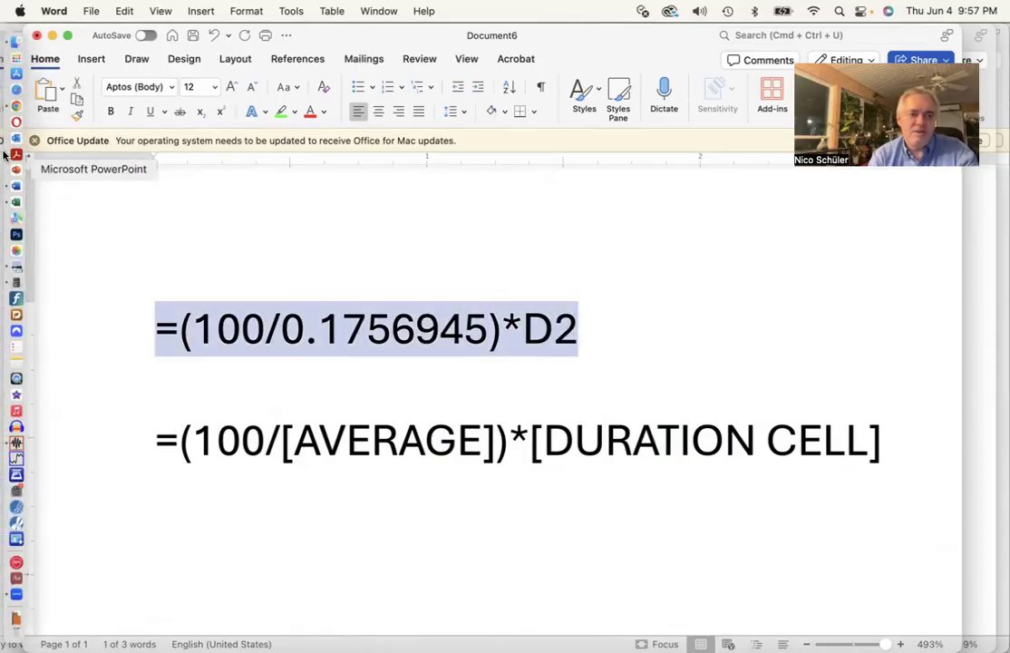
click(15, 202)
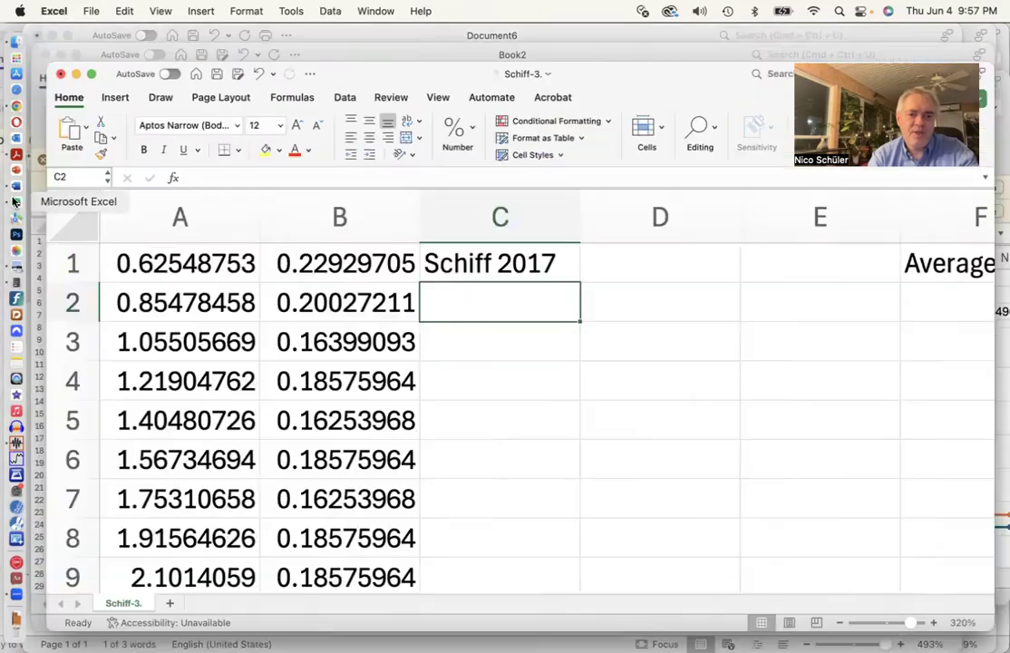
click(294, 181)
key(super+v)
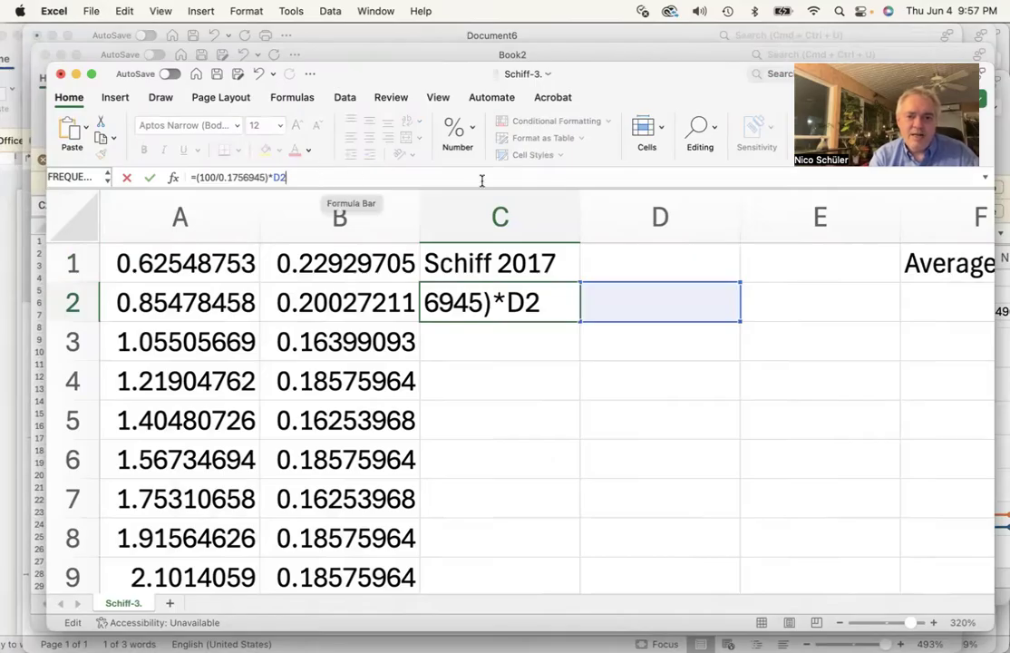
key(Return)
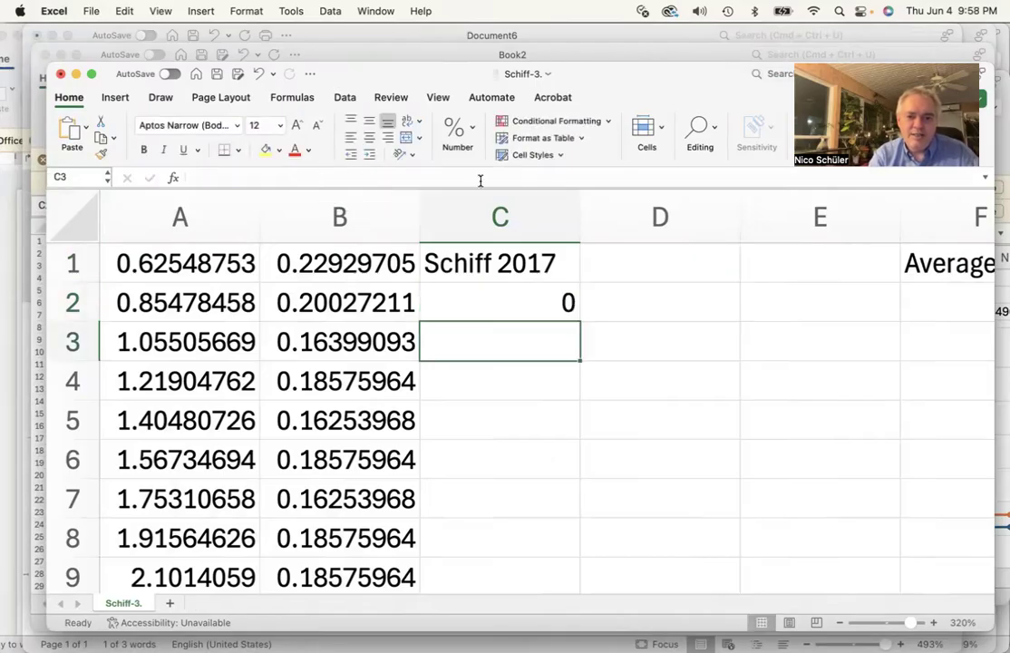
Copy the exact average value stored in H1
click(503, 302)
scroll(893, 374, right, 10)
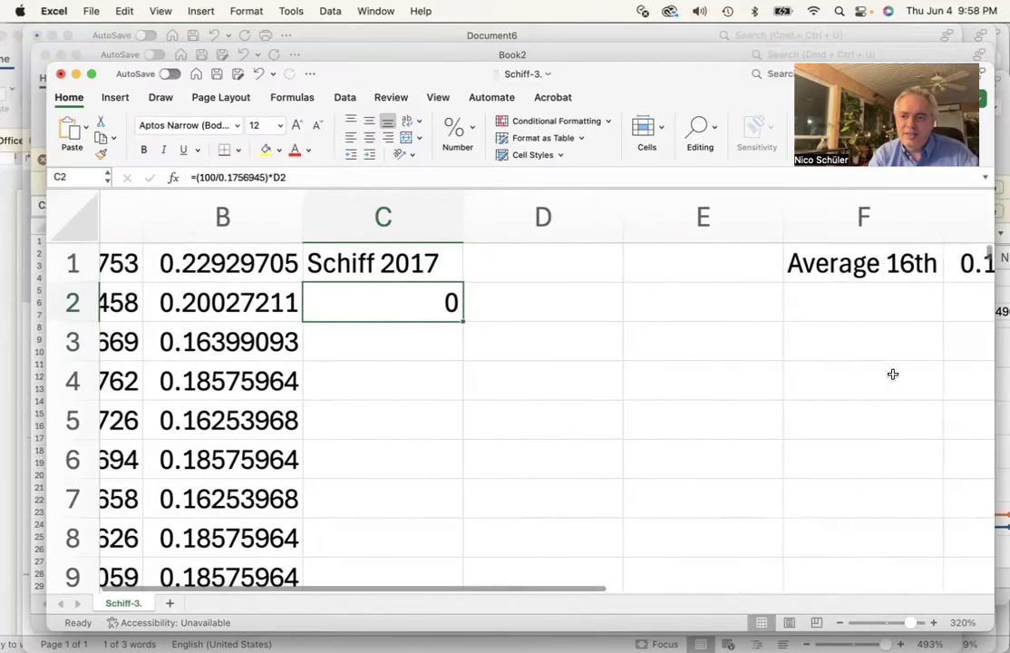
click(800, 265)
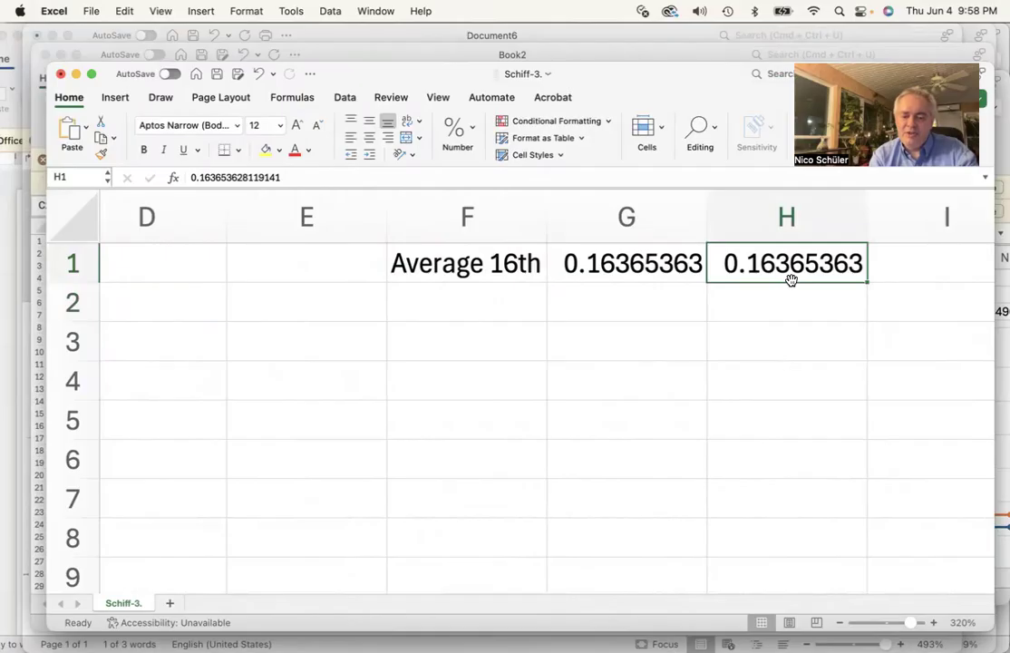
key(super+c)
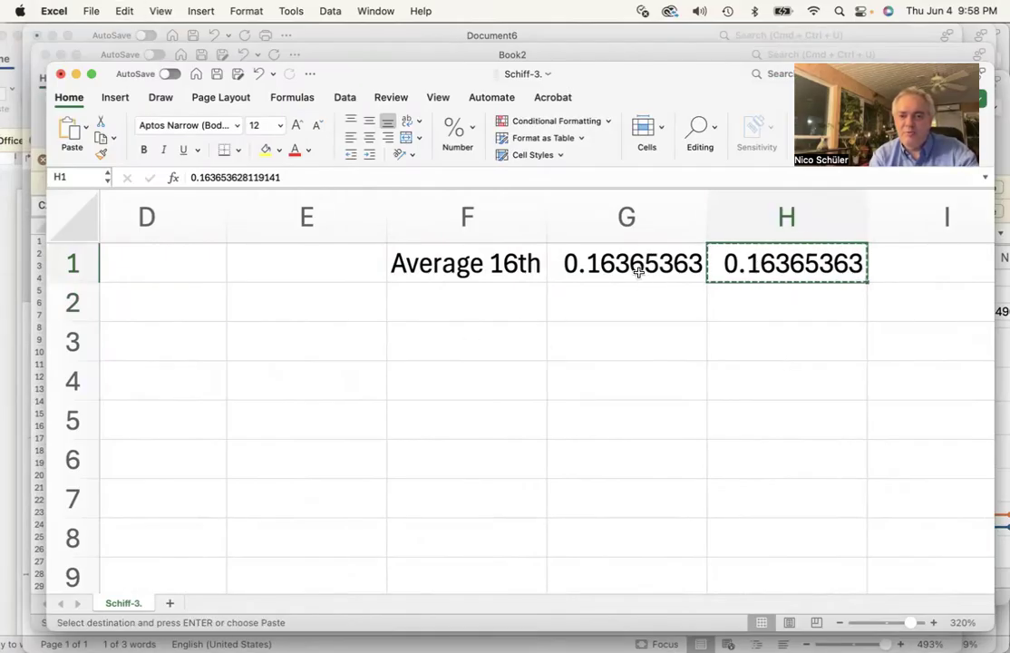
Edit the formula in C2 to =(100/0.163653628)*B1, using the exact average and referencing B1
scroll(548, 348, left, 2)
scroll(548, 348, left, 5)
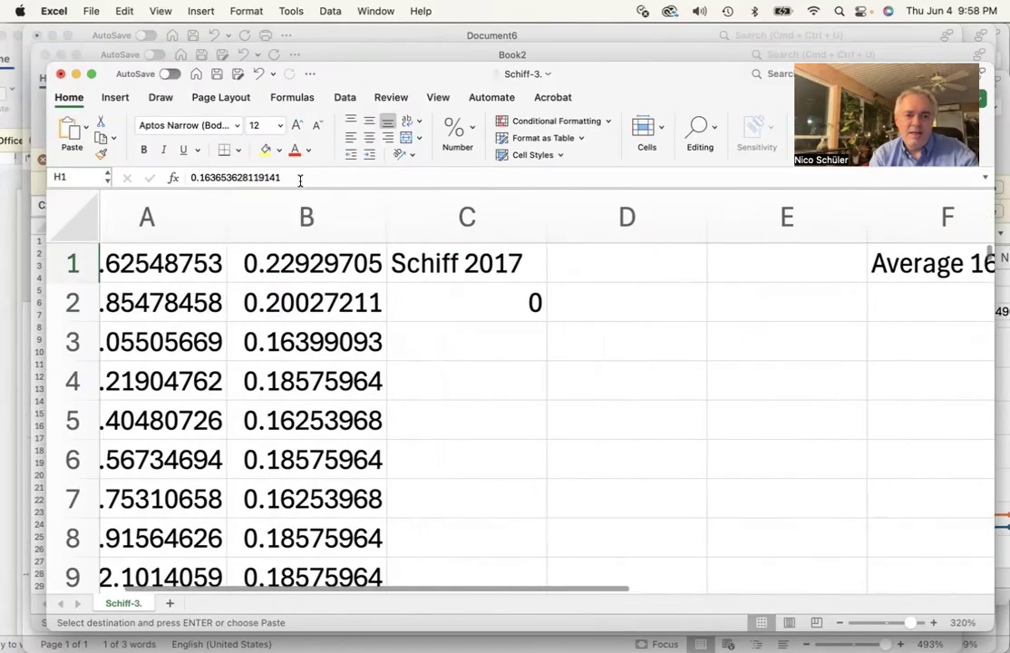
click(458, 302)
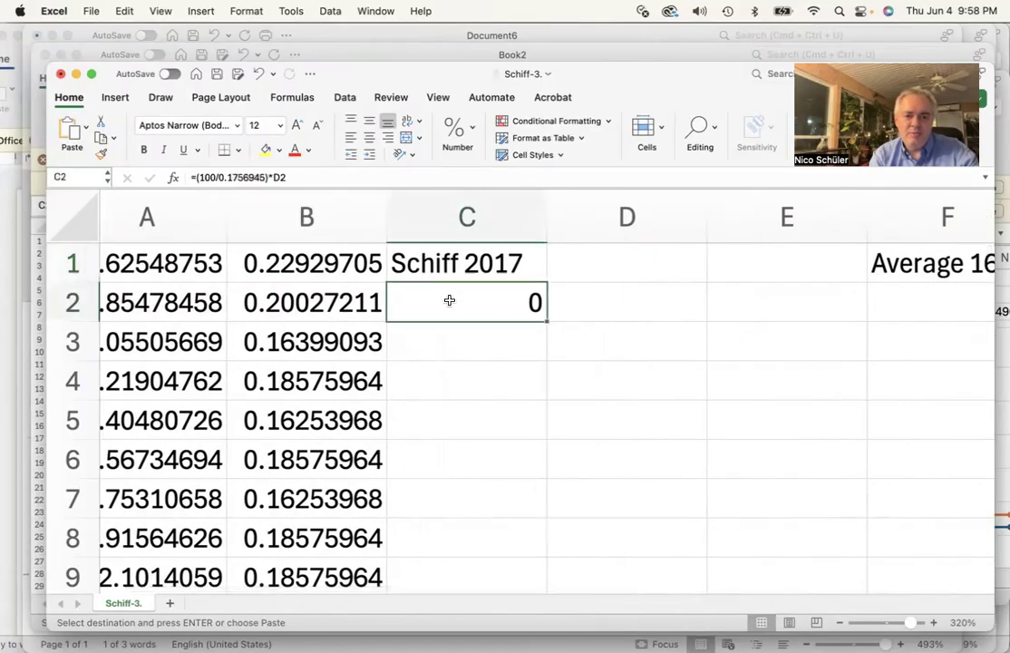
click(266, 177)
key(BackSpace)
key(BackSpace)
key(BackSpace)
key(BackSpace)
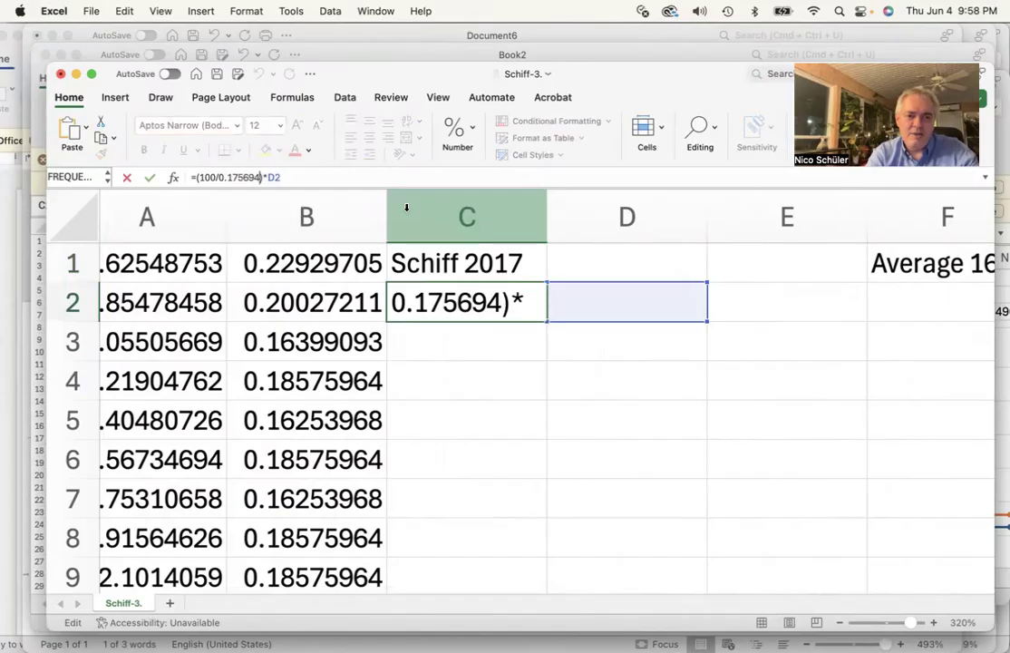
key(BackSpace)
key(BackSpace)
key(BackSpace)
key(BackSpace)
key(BackSpace)
key(super+v)
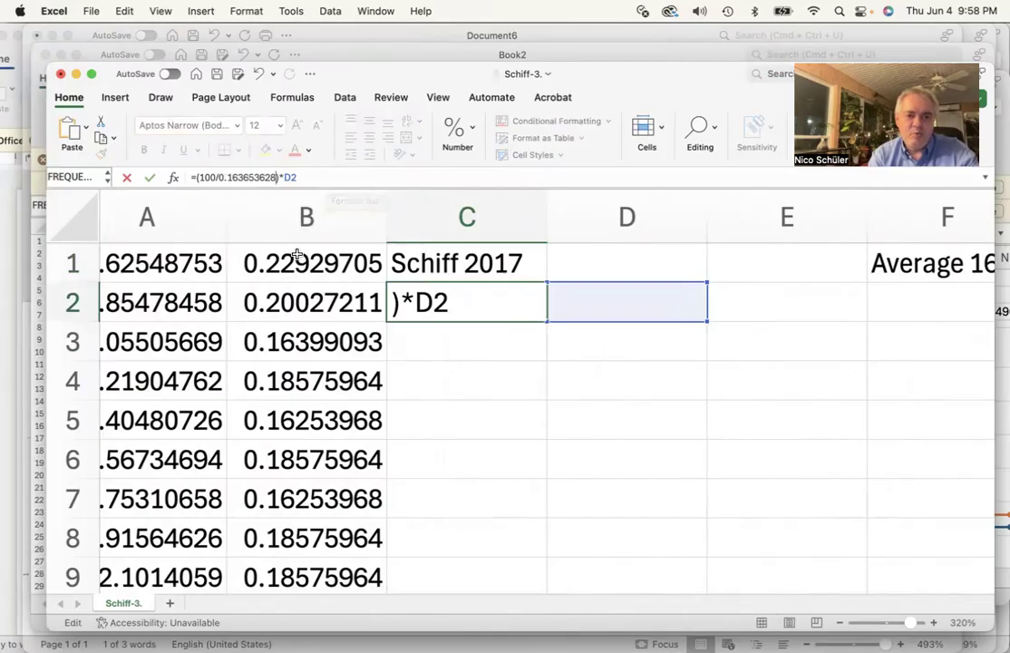
click(333, 176)
key(BackSpace)
key(BackSpace)
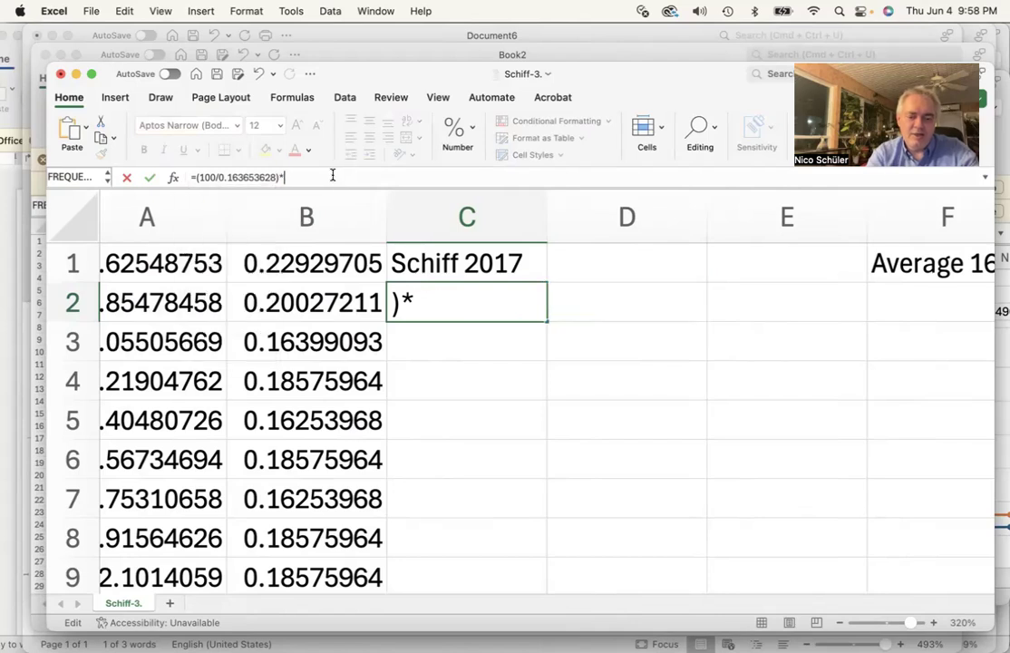
text(B1)
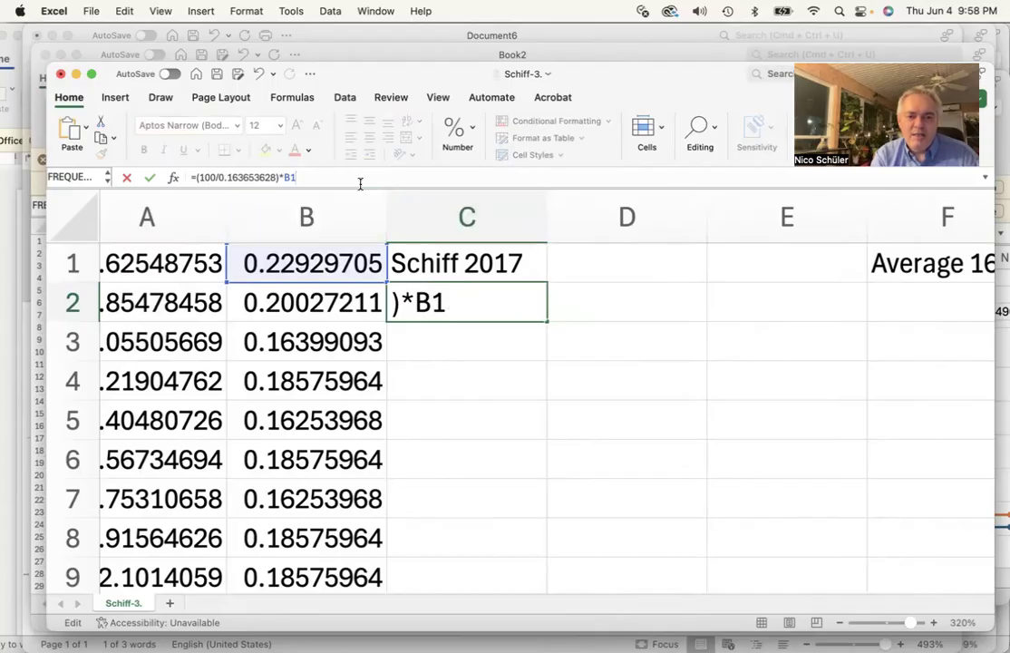
key(Return)
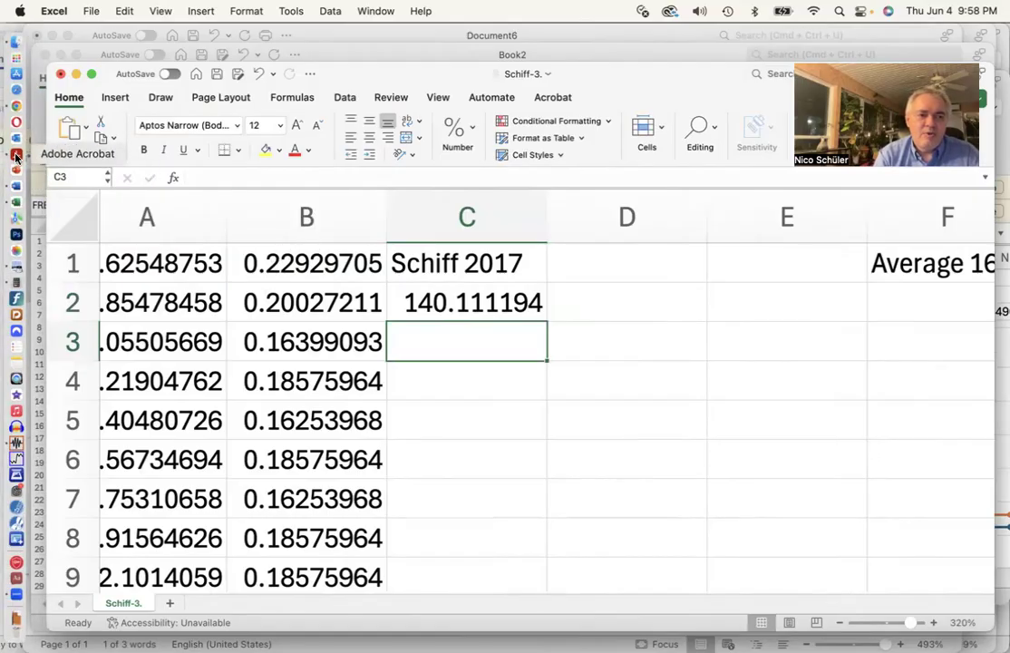
Switch to Acrobat to look at the Bach C major Prelude score, then return to Excel
click(12, 141)
scroll(340, 263, up, 15)
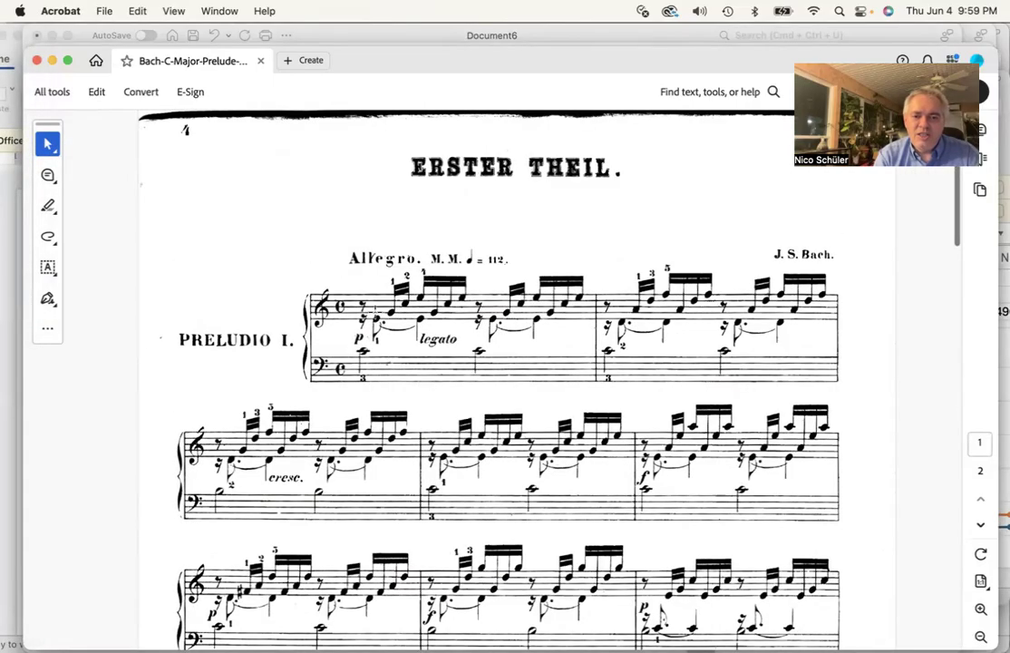
mouse_move(11, 207)
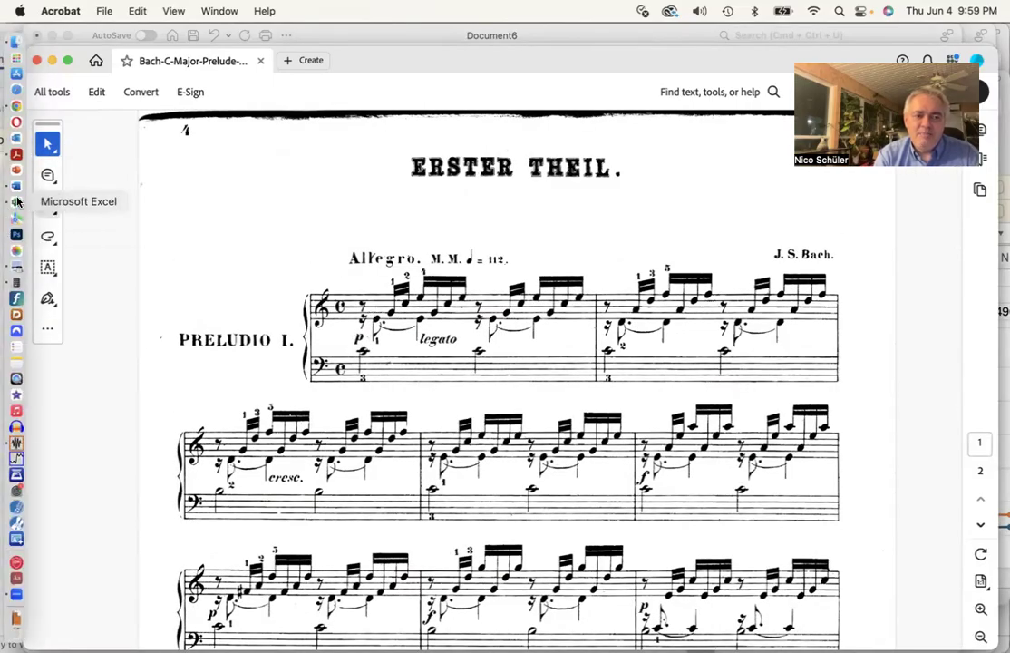
click(17, 206)
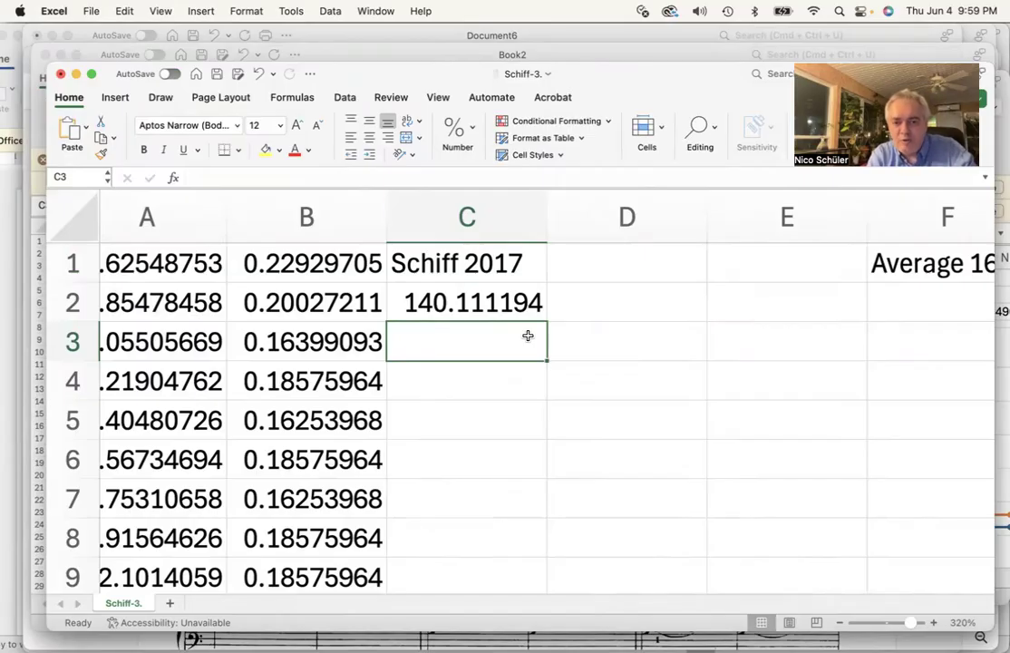
key(super+Tab)
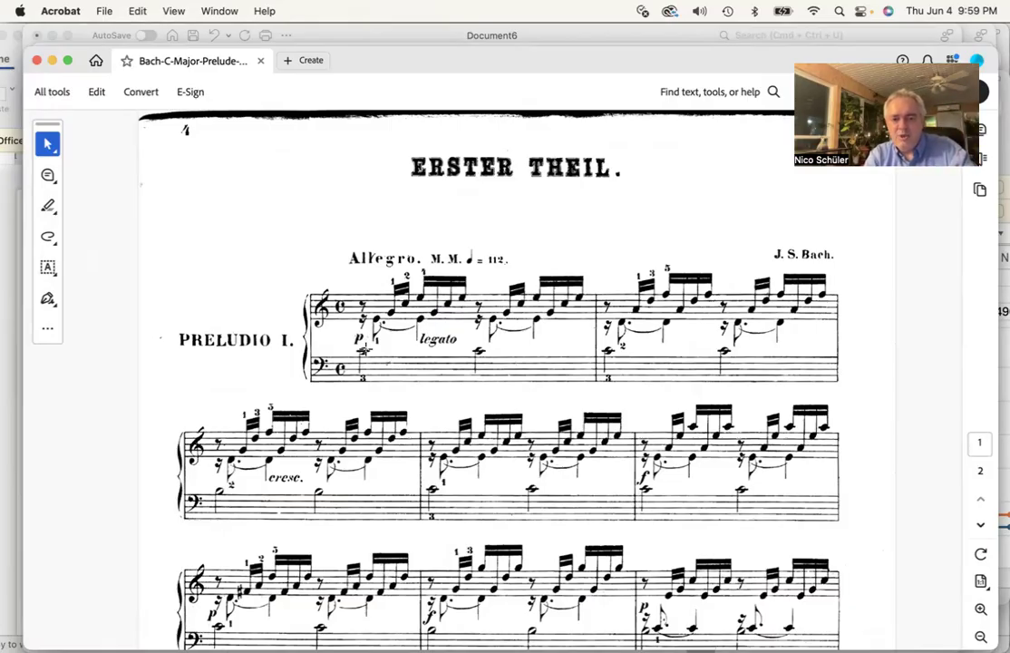
key(super+Tab)
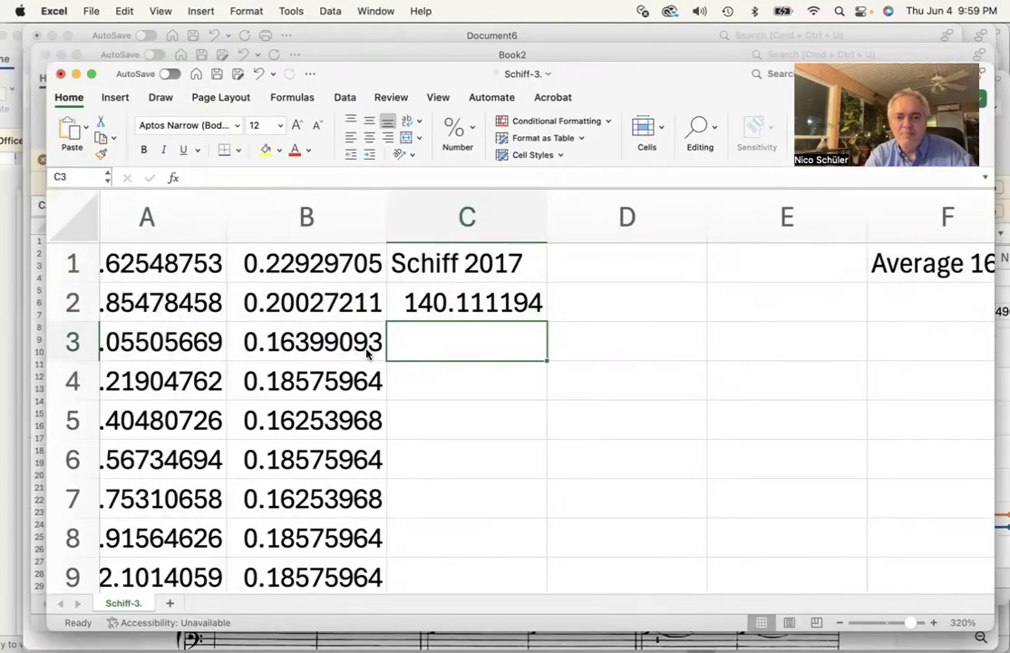
Fill the C2 formula down the whole Schiff 2017 column
click(491, 298)
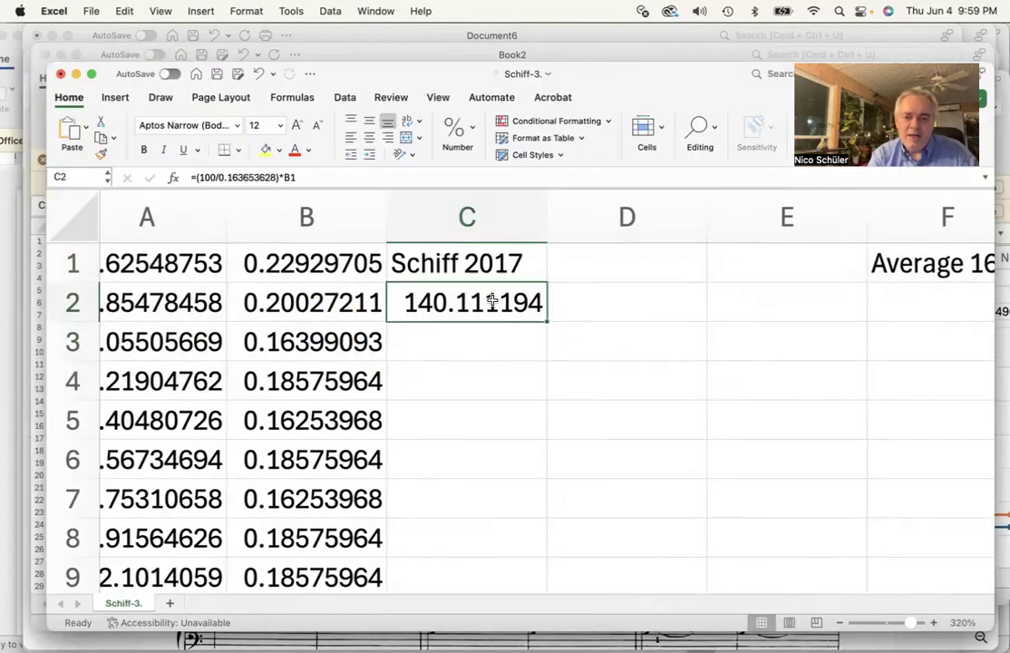
double_click(547, 321)
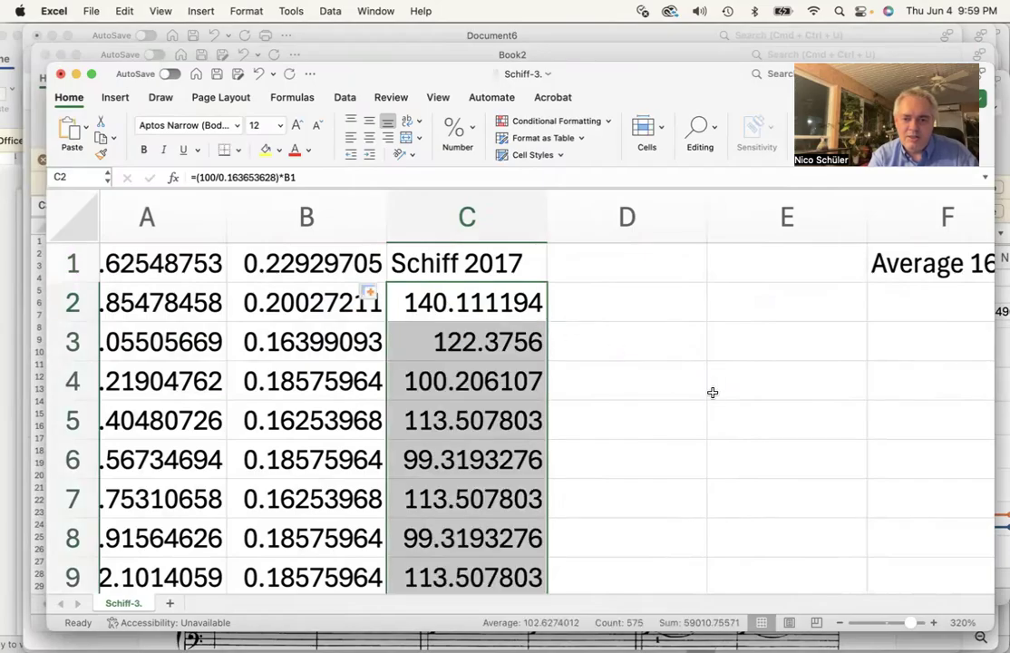
click(470, 300)
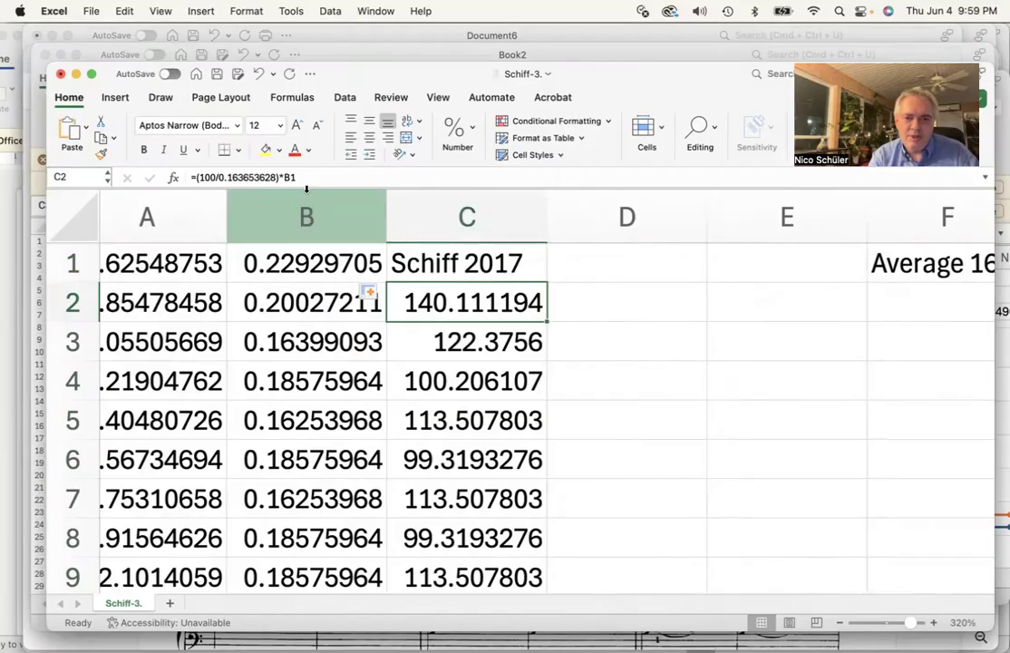
Inspect the formulas in the first cells of columns B and C to check their references
click(313, 264)
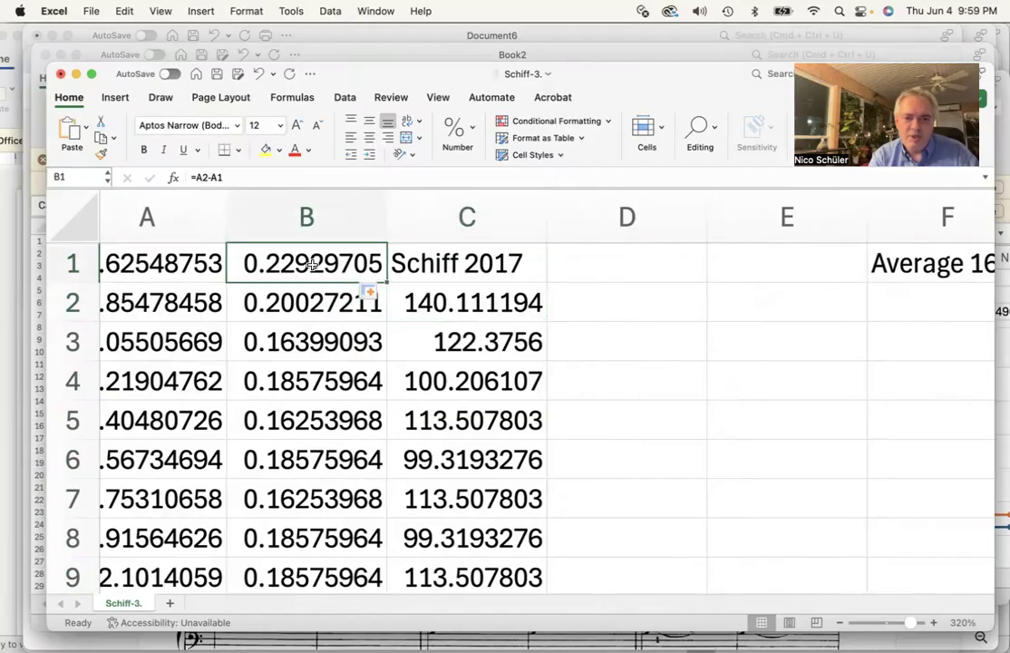
click(464, 300)
click(477, 341)
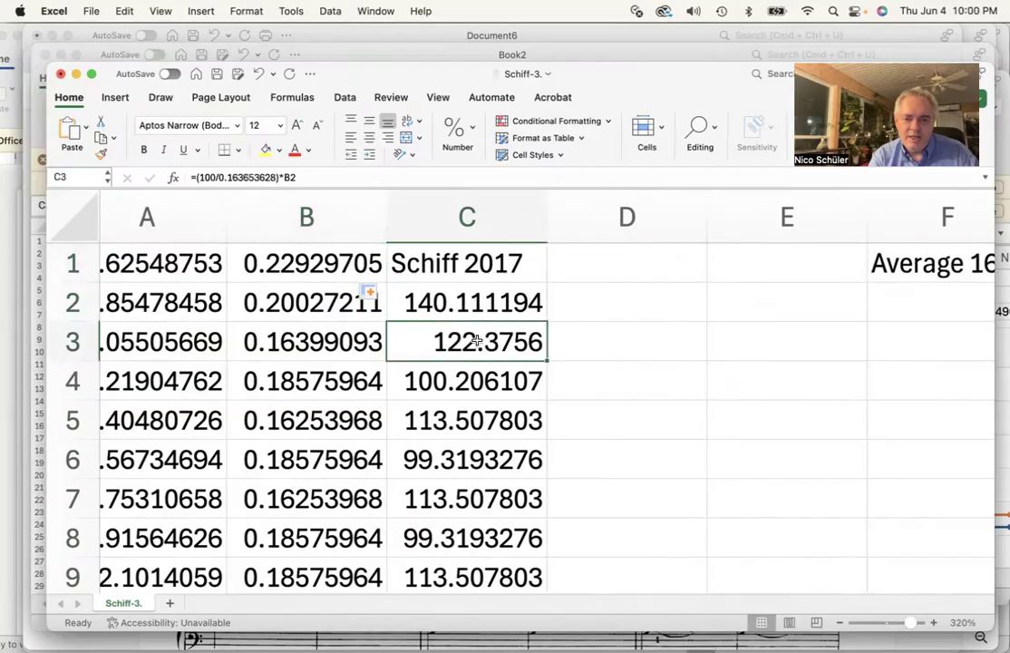
click(316, 299)
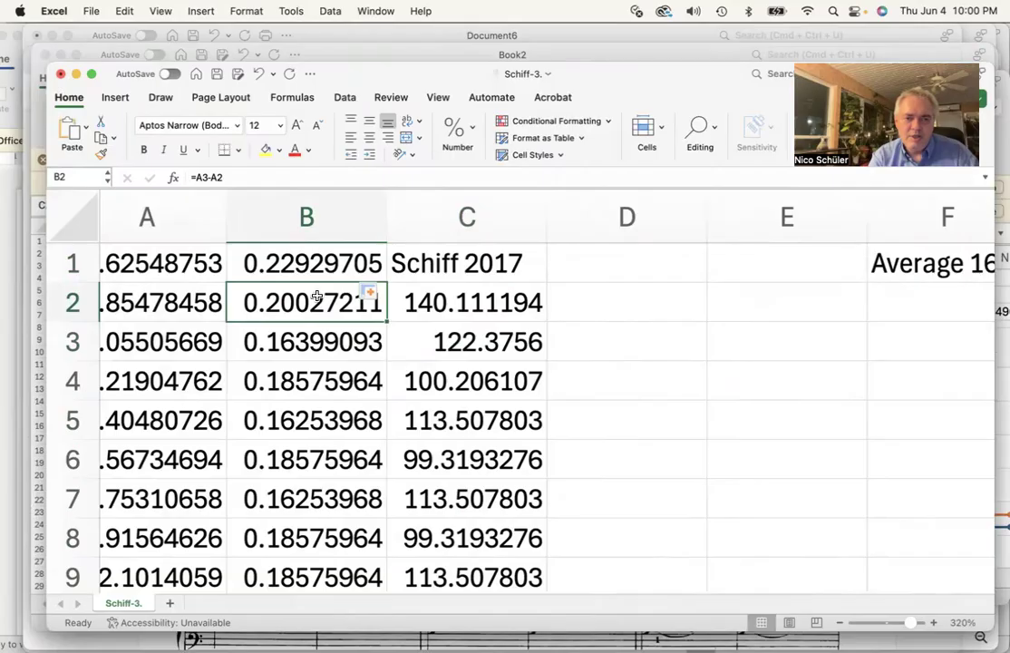
click(463, 343)
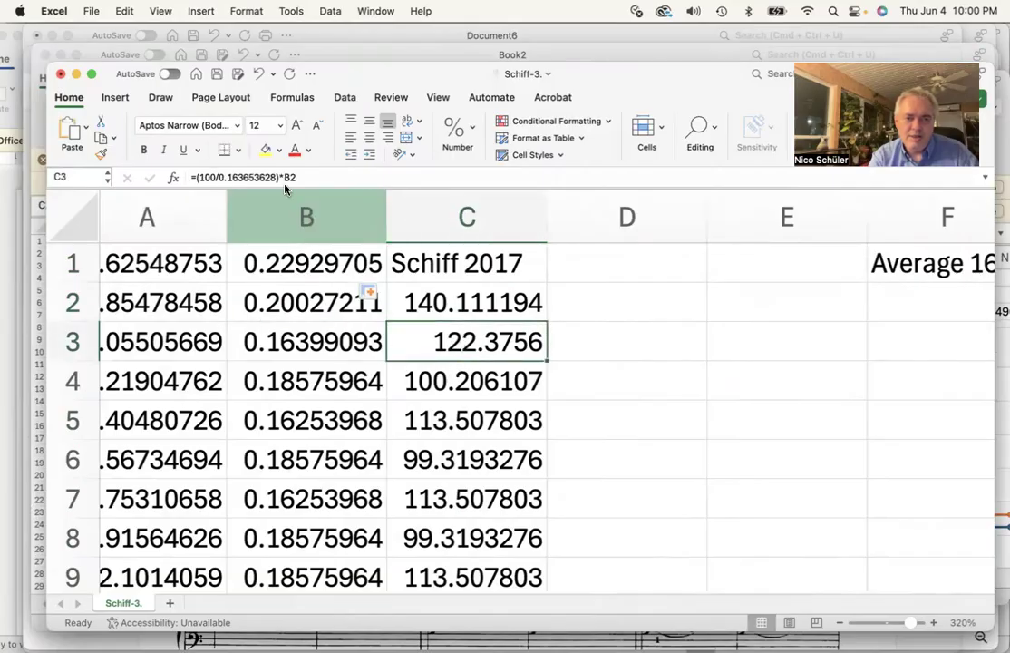
click(471, 384)
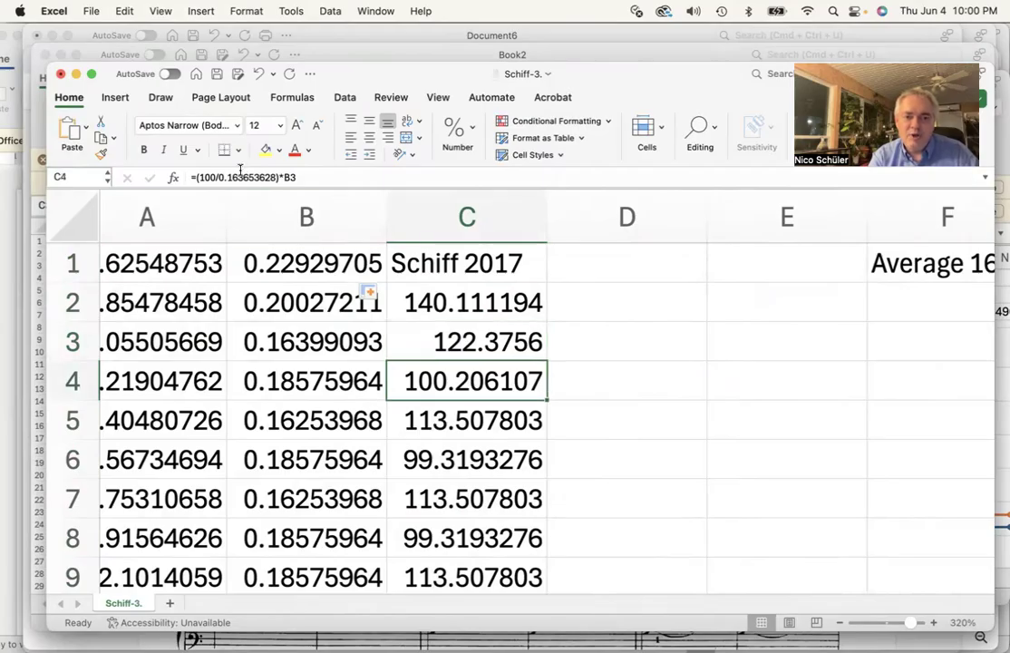
key(Up)
key(Up)
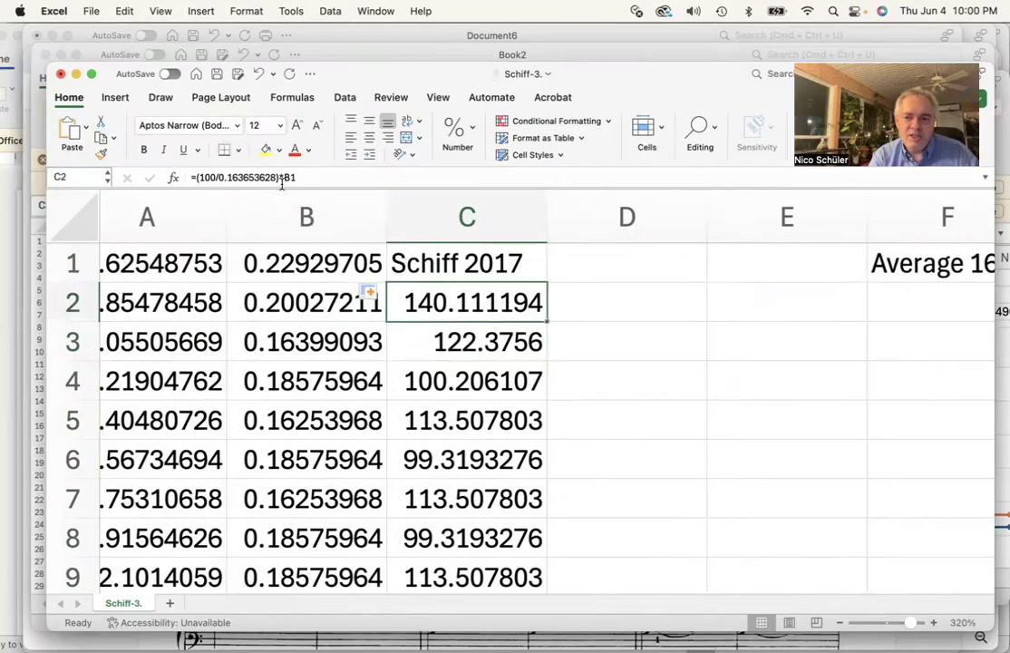
Scroll through the Schiff 2017 column to review the normalized relative durations
scroll(649, 302, right, 5)
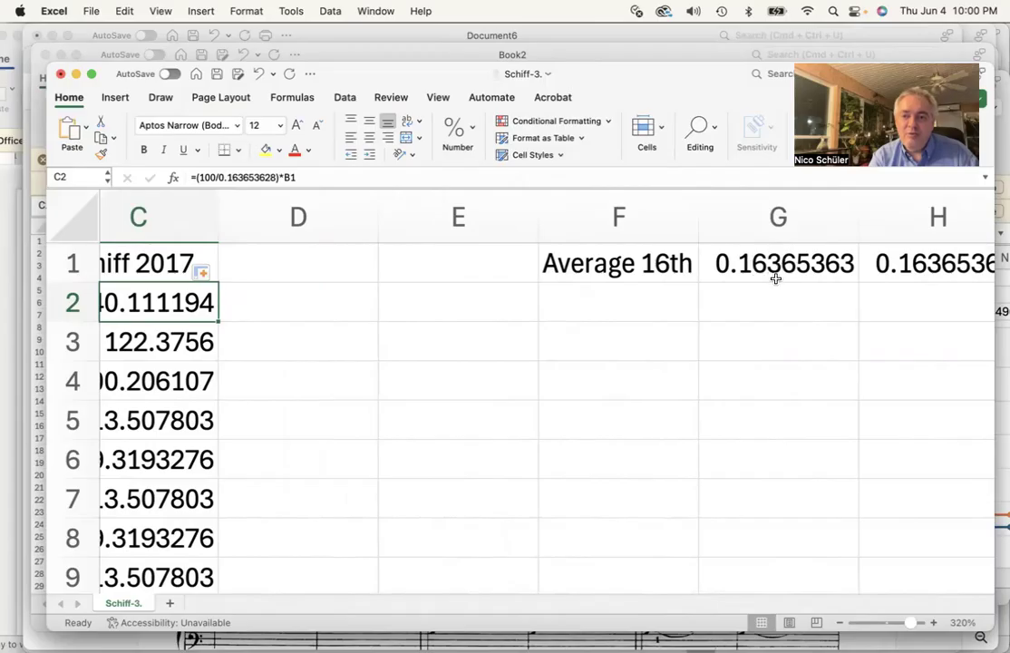
scroll(420, 345, left, 5)
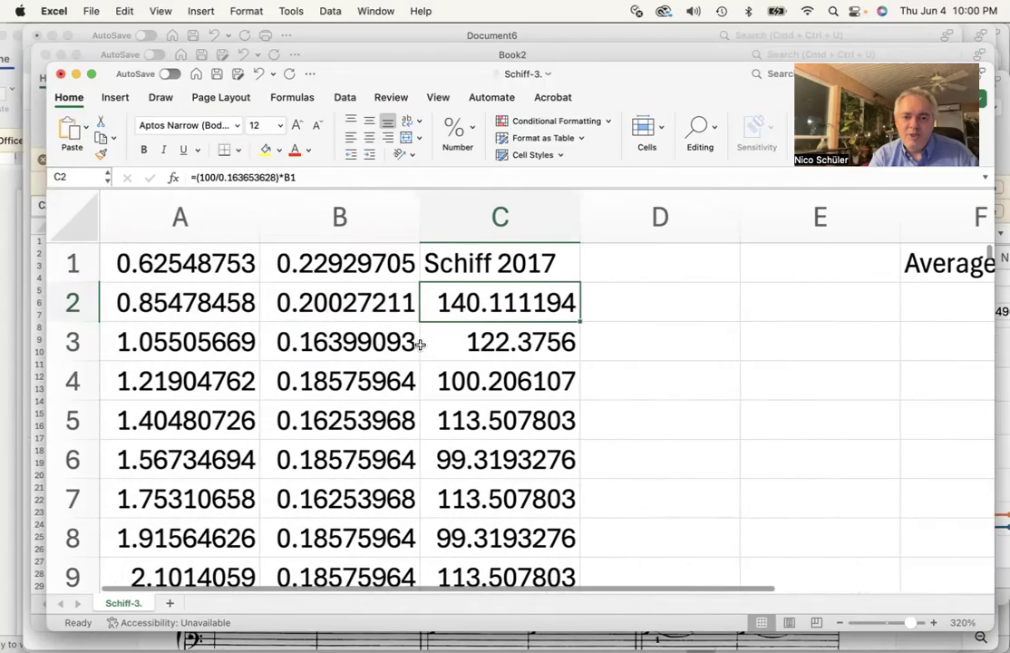
scroll(420, 345, right, 1)
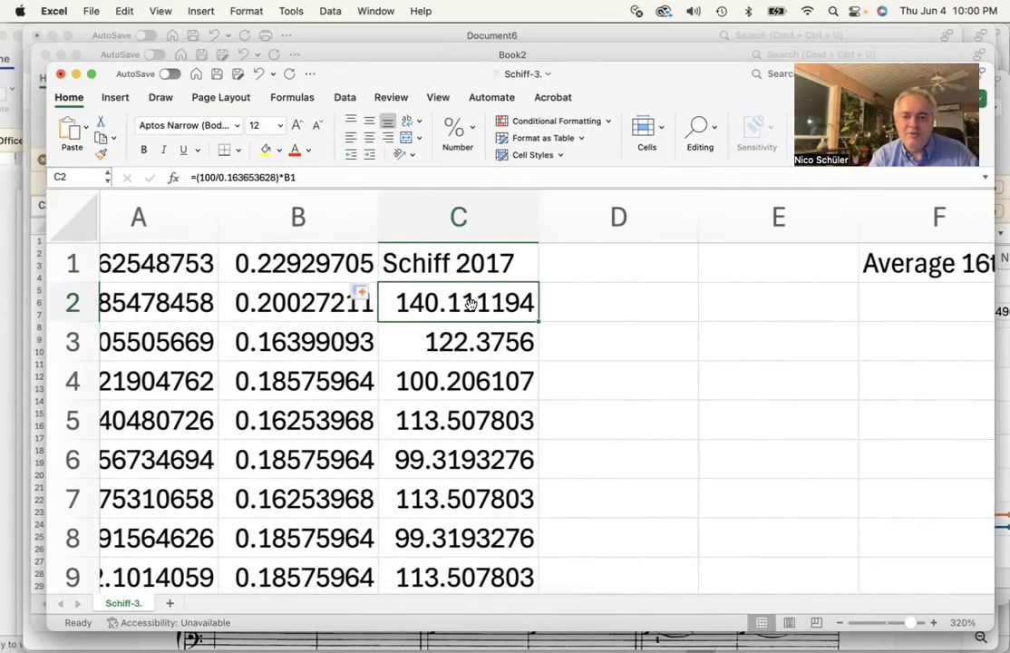
scroll(515, 329, left, 1)
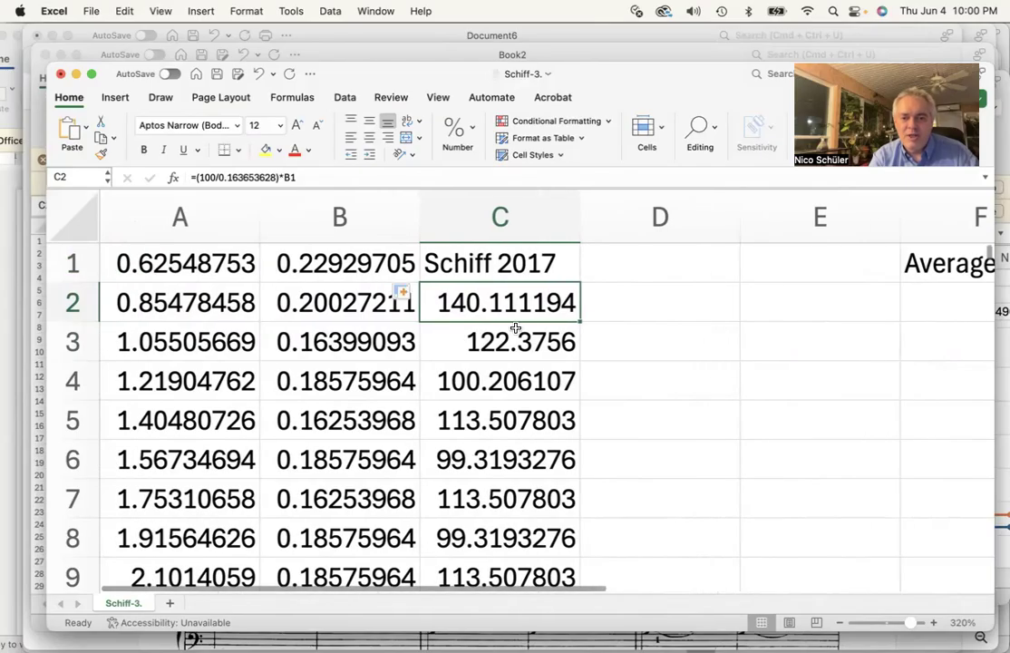
scroll(617, 377, right, 2)
scroll(618, 377, down, 1)
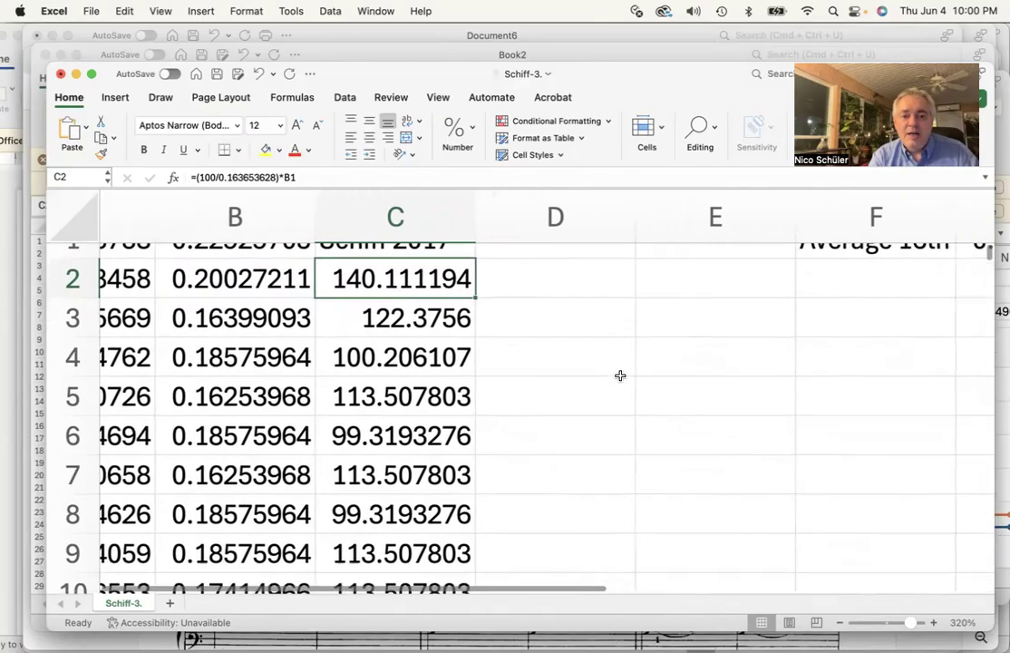
scroll(621, 377, up, 1)
scroll(394, 415, down, 1)
scroll(393, 412, up, 1)
scroll(392, 413, down, 3)
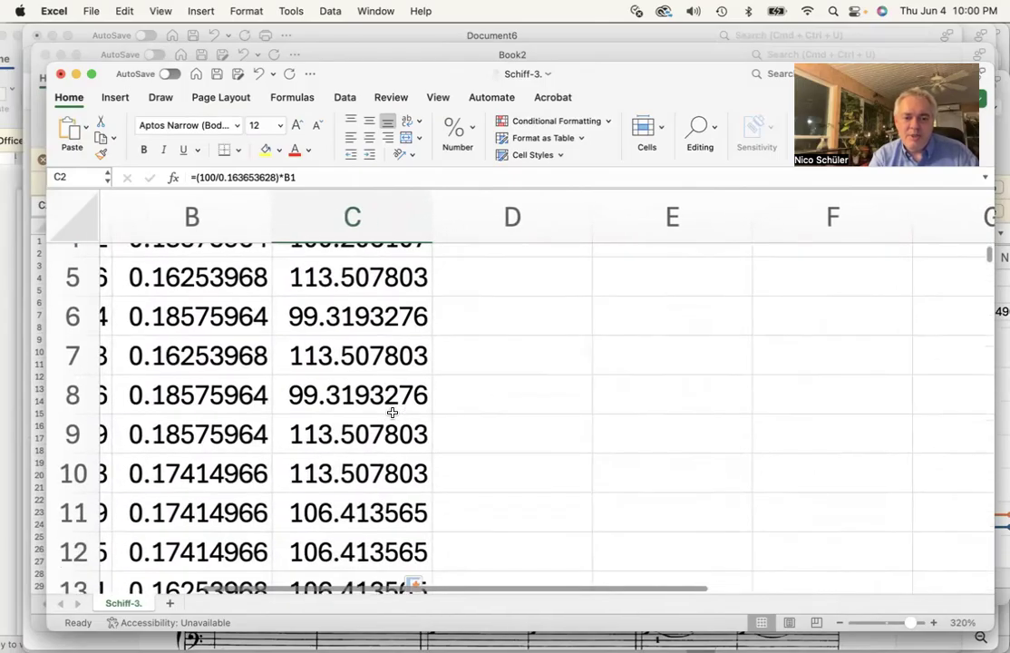
scroll(392, 413, down, 3)
scroll(393, 413, down, 4)
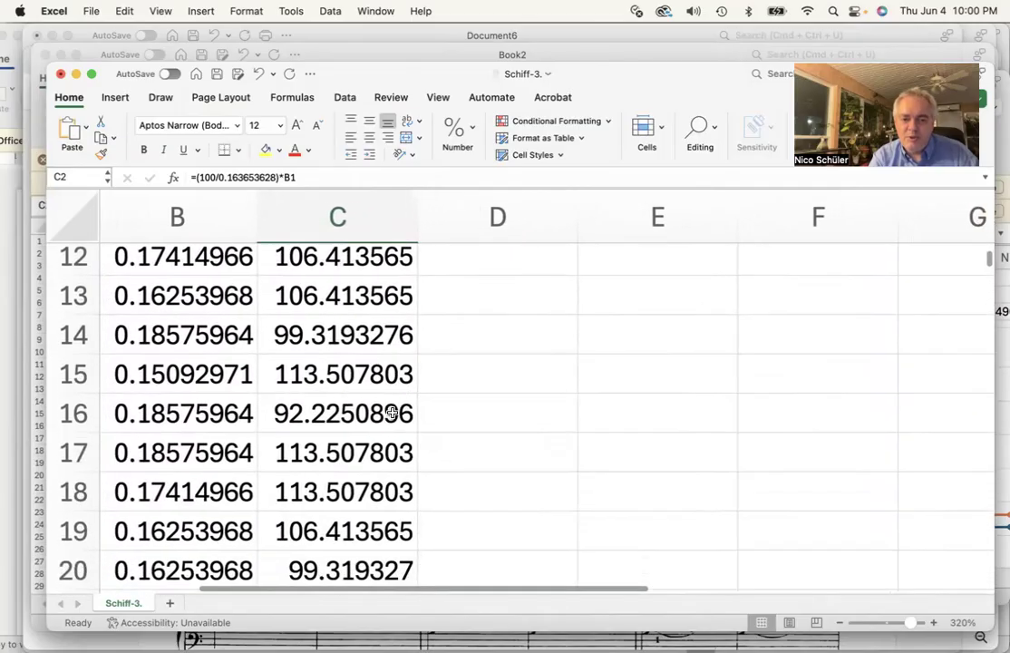
scroll(393, 413, down, 3)
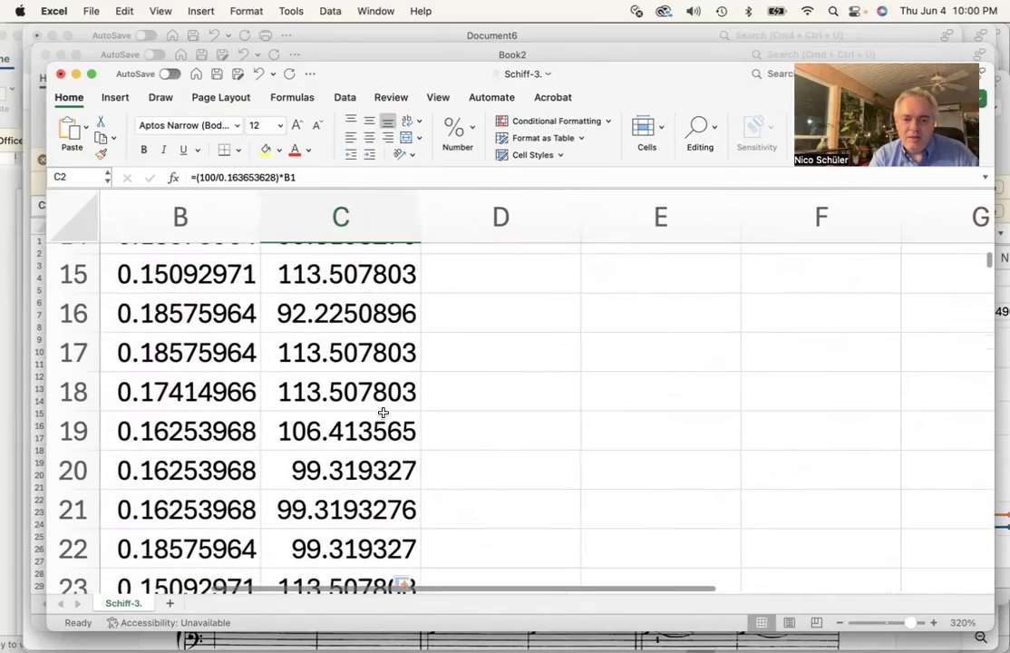
scroll(329, 472, down, 4)
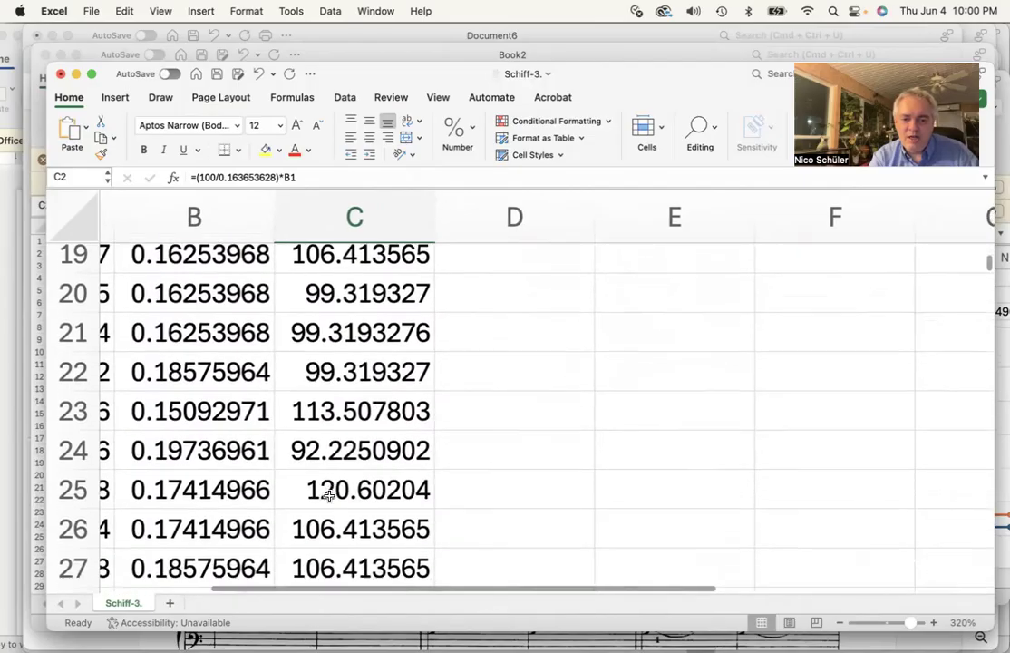
scroll(329, 494, down, 5)
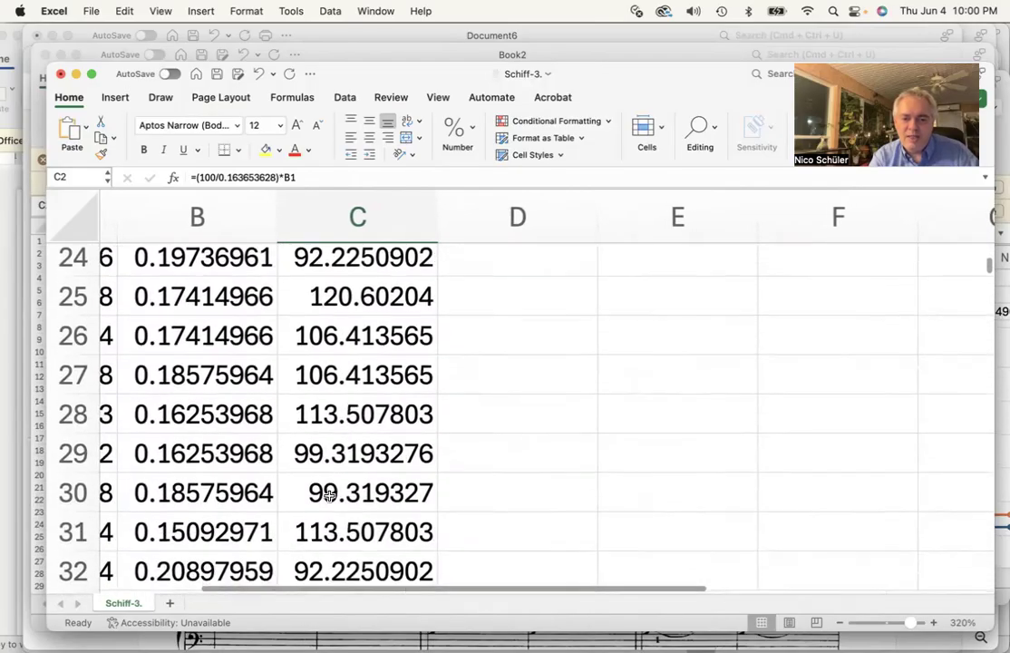
scroll(329, 496, down, 5)
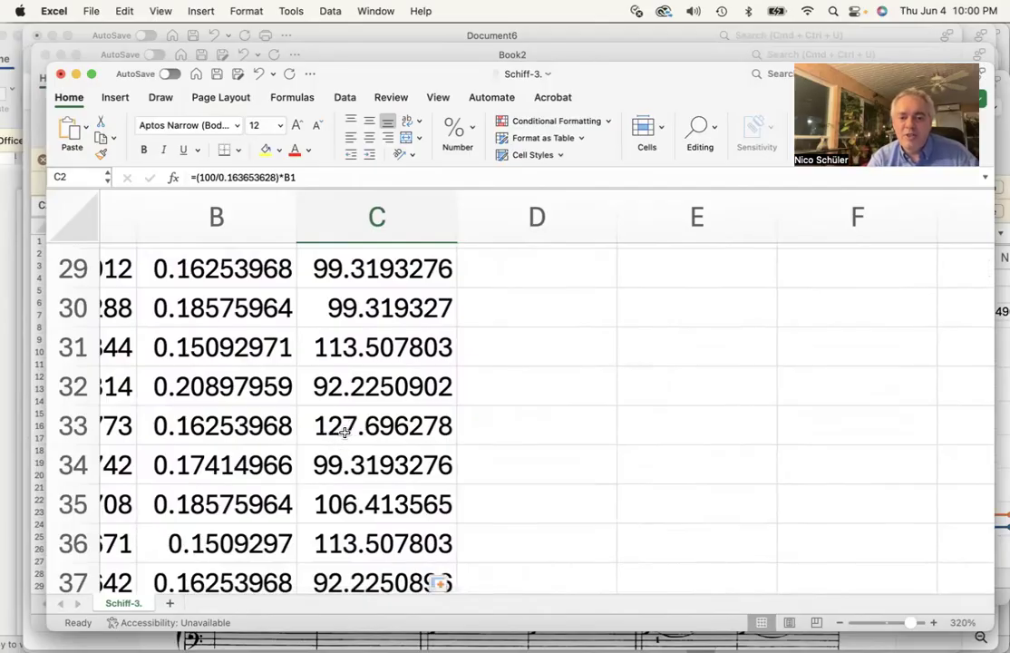
scroll(344, 433, up, 15)
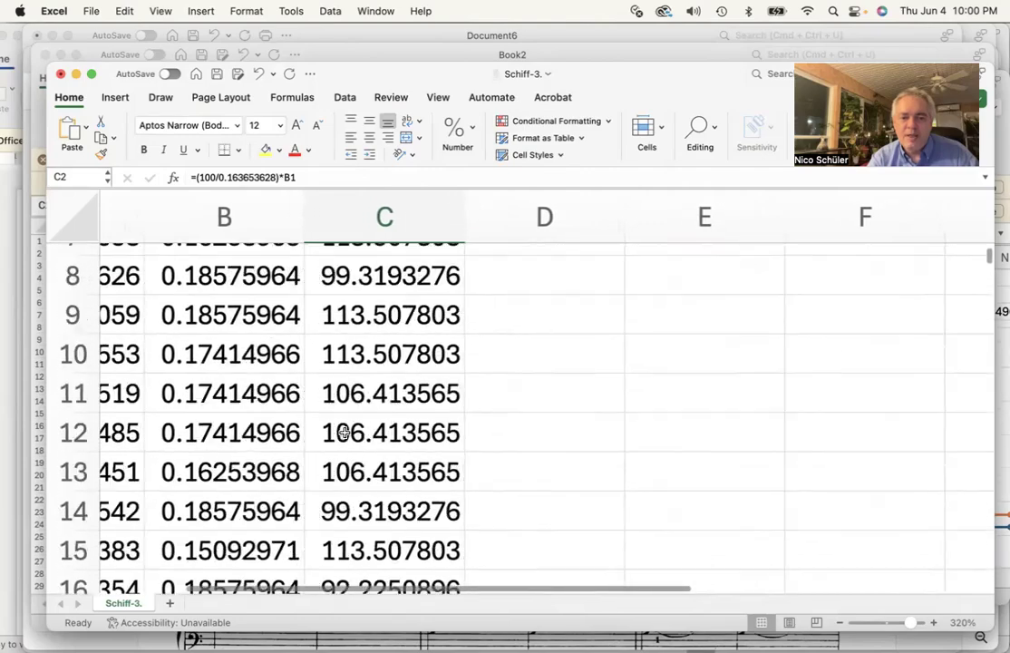
scroll(345, 433, right, 4)
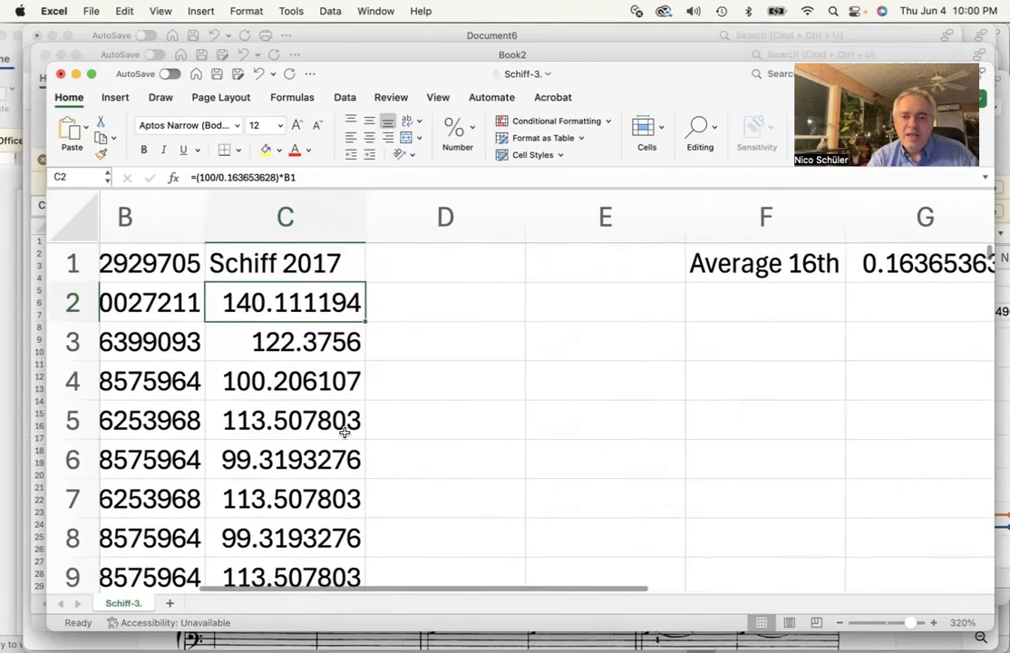
scroll(440, 389, down, 5)
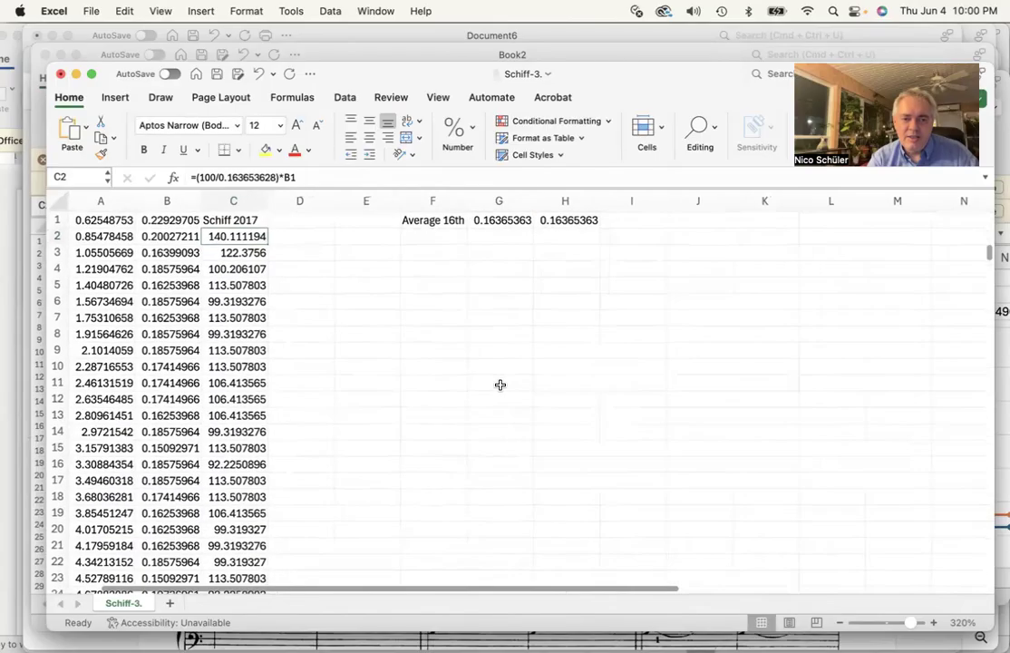
Inspect the Schiff 2017 column and the formula in cell C4
scroll(405, 400, left, 2)
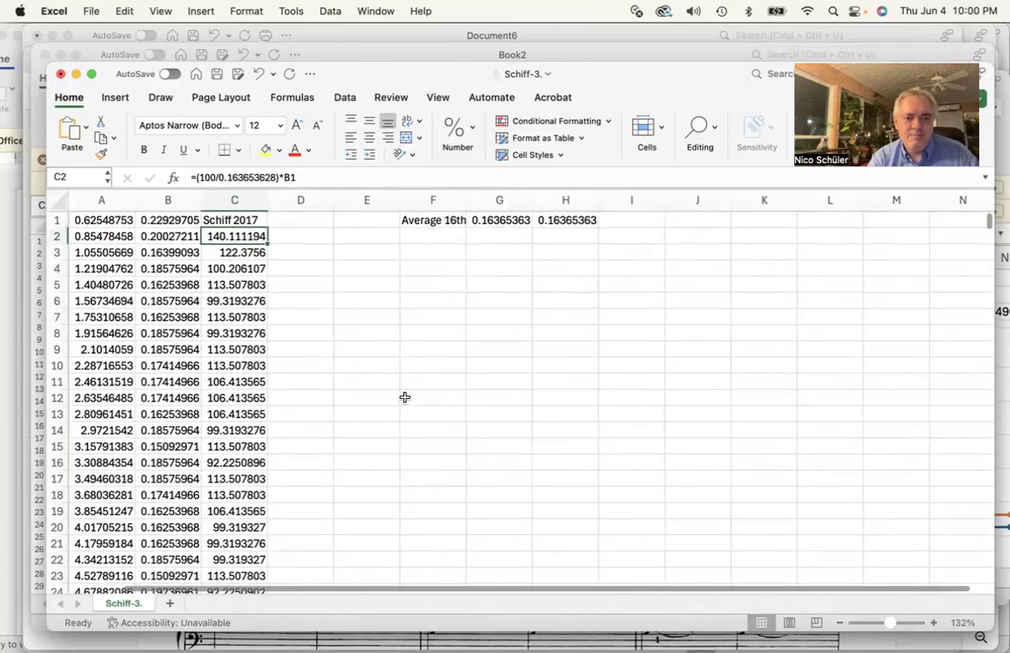
click(210, 201)
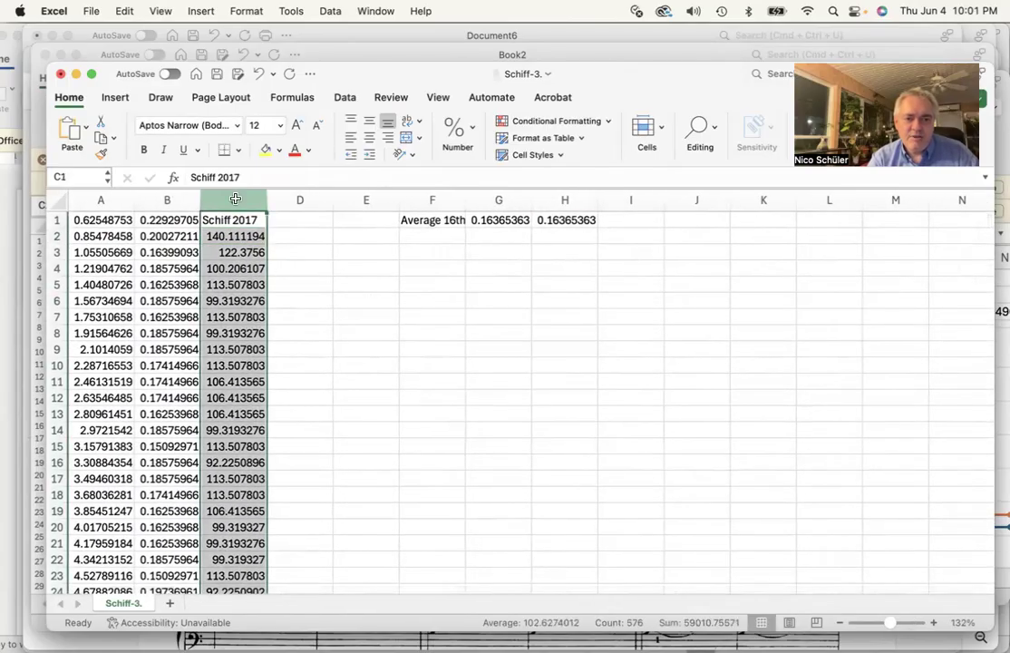
click(231, 269)
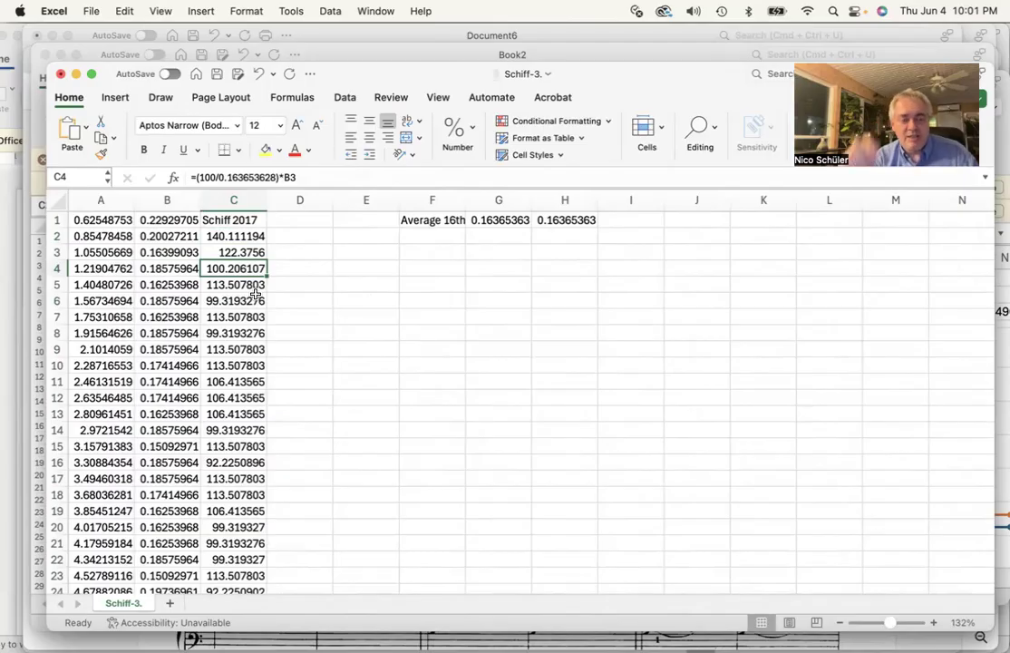
Switch to Acrobat, then browse the Ljubljana 2025 and Methods SU 2026 folders in Finder
mouse_move(5, 143)
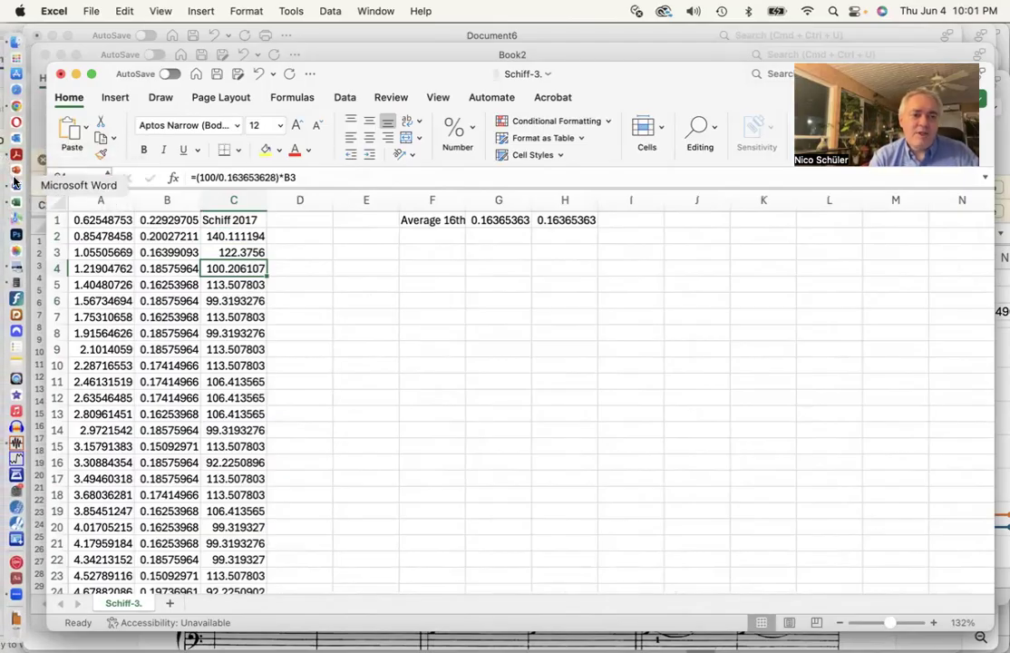
click(15, 155)
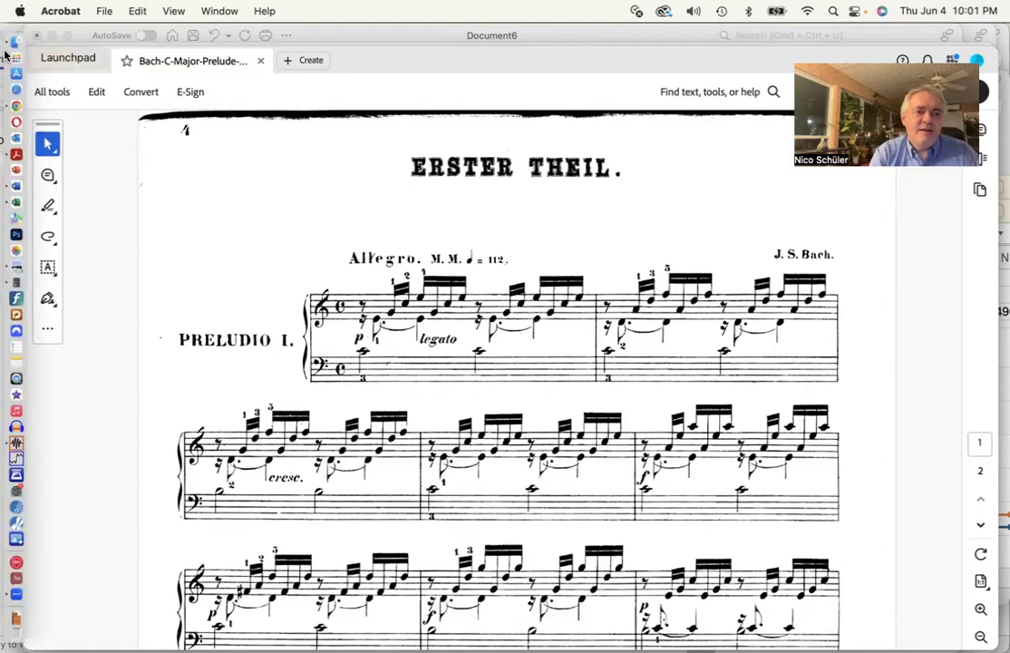
click(13, 43)
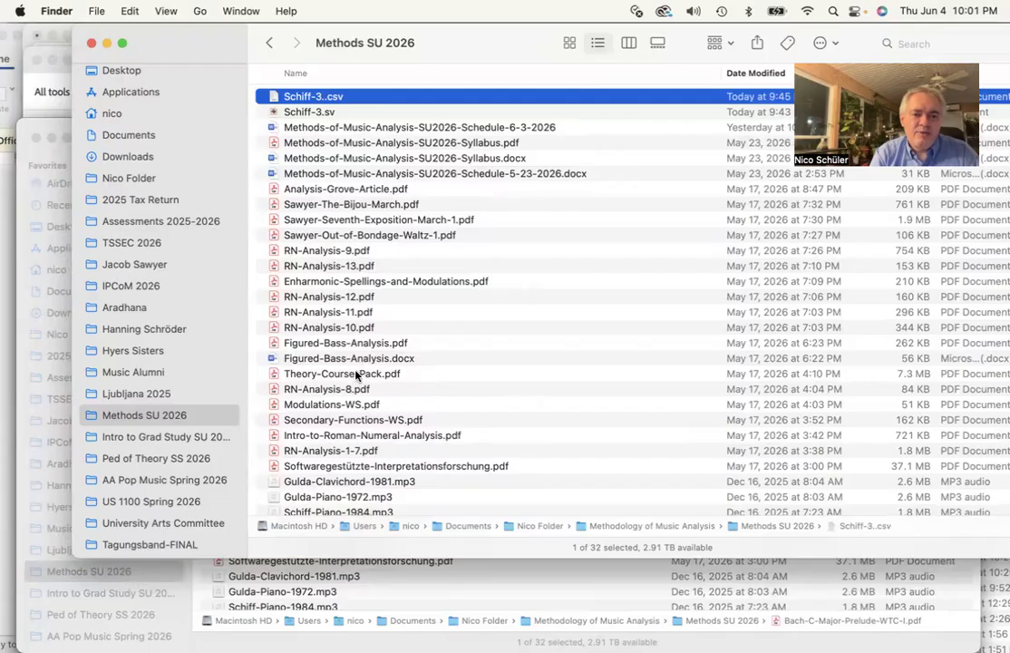
click(153, 396)
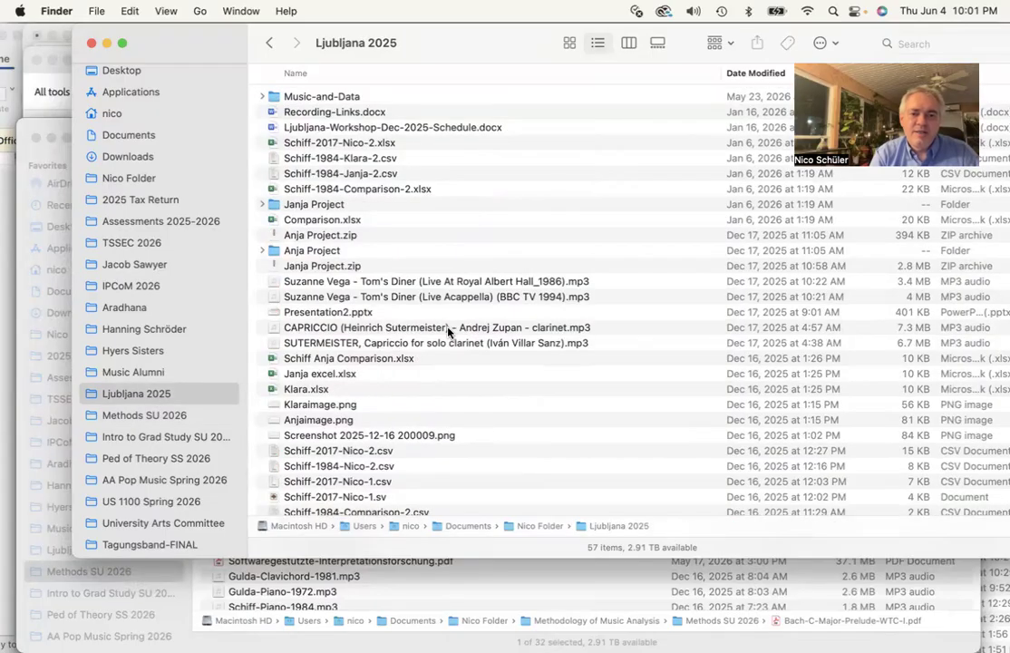
scroll(449, 333, down, 2)
scroll(450, 333, up, 3)
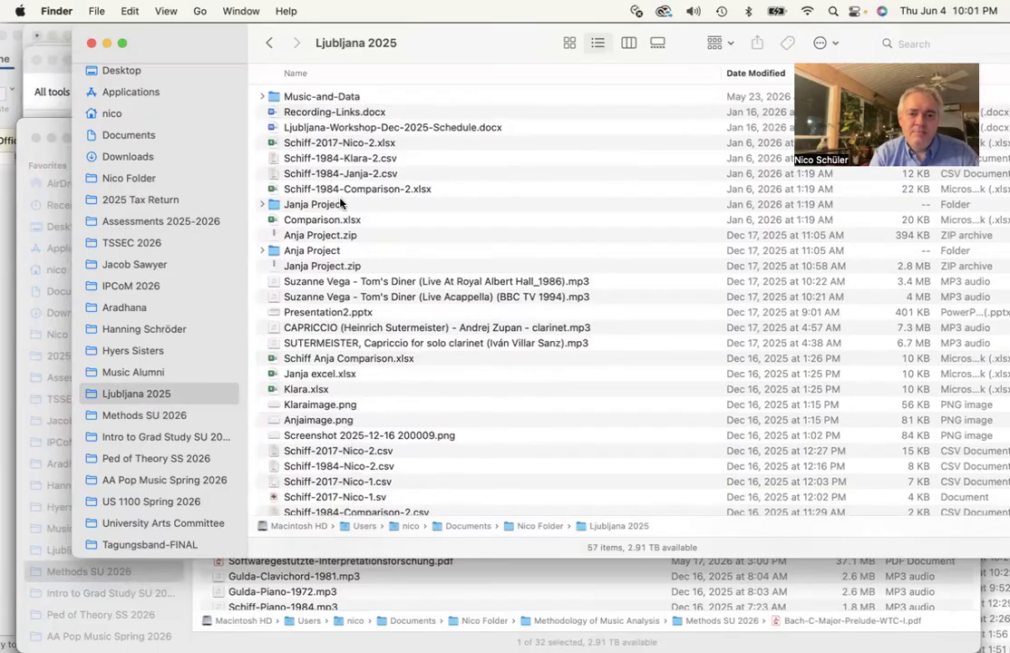
scroll(374, 296, down, 6)
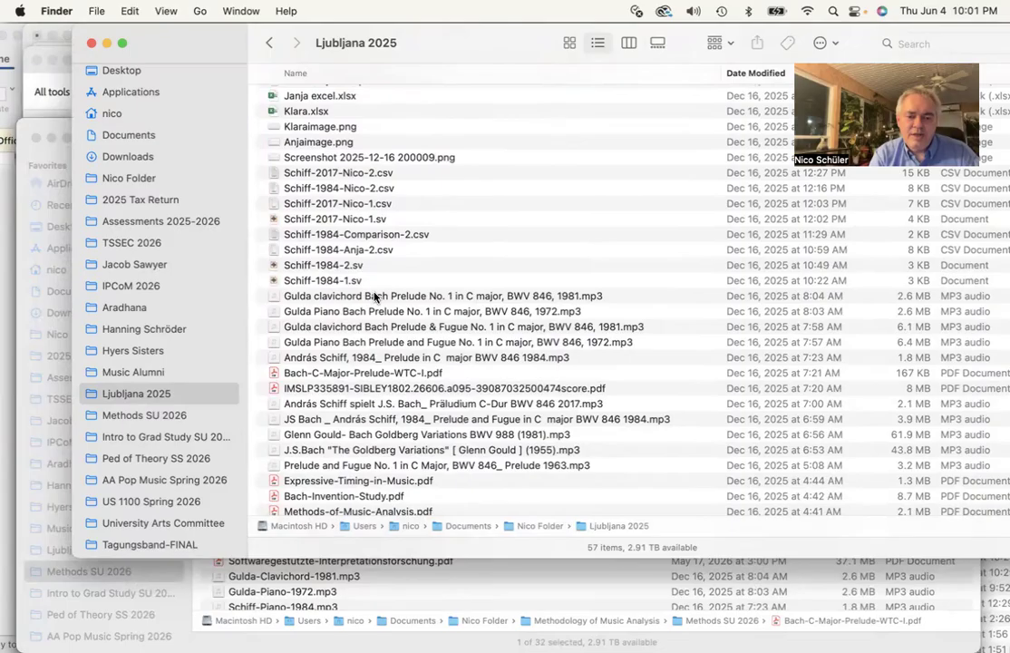
scroll(375, 297, up, 6)
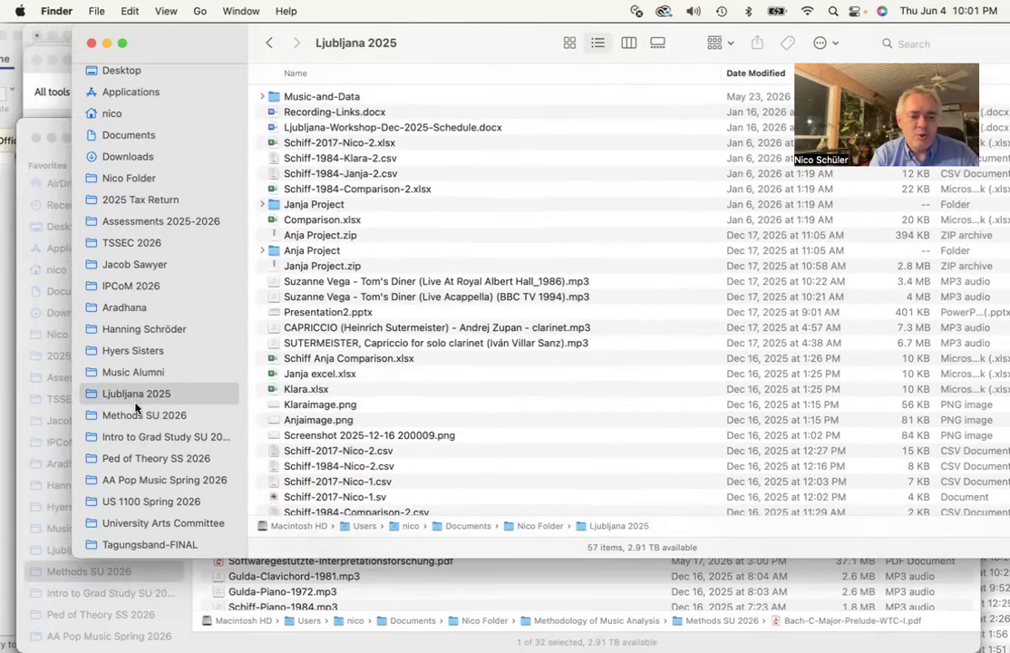
click(135, 415)
Open PowerPoint and create a new blank presentation
mouse_move(4, 249)
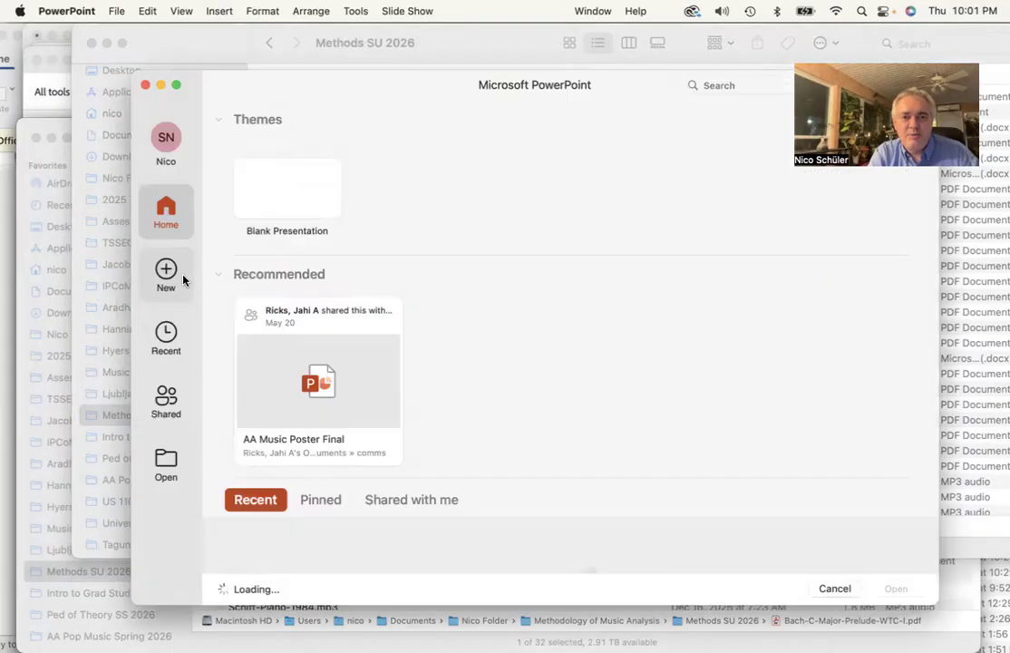
click(836, 589)
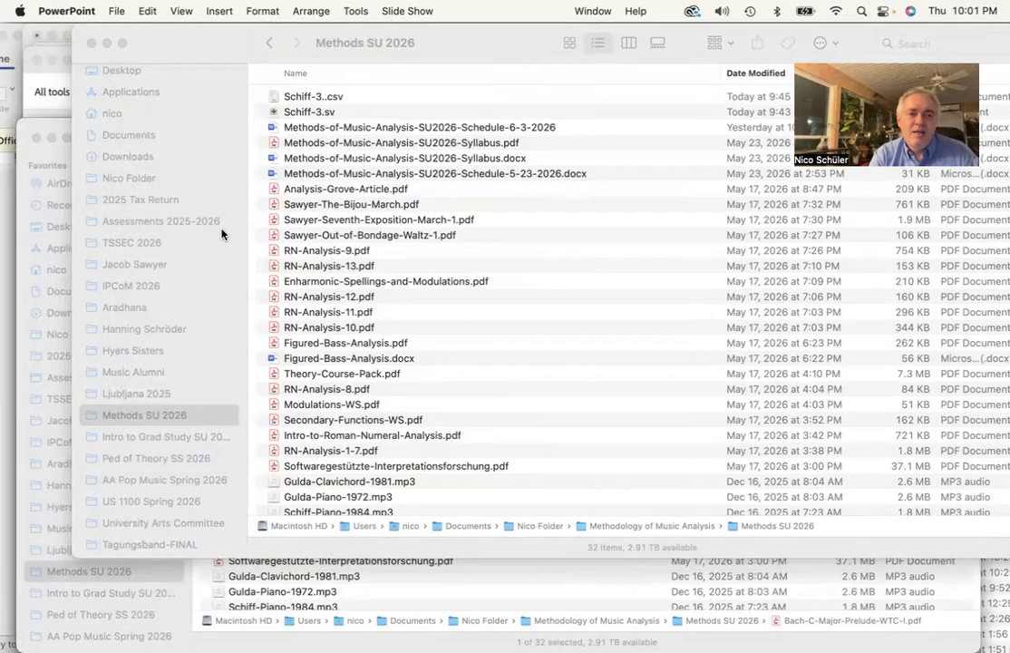
key(super+n)
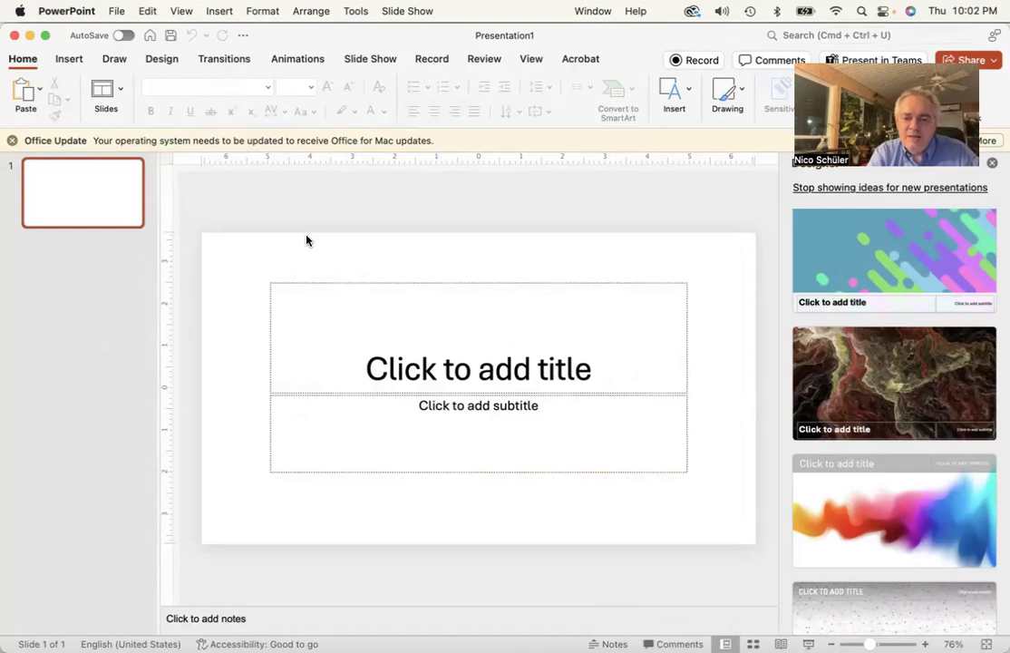
Delete the title and subtitle placeholders from the slide and close the Designer pane
click(334, 285)
click(335, 282)
key(Delete)
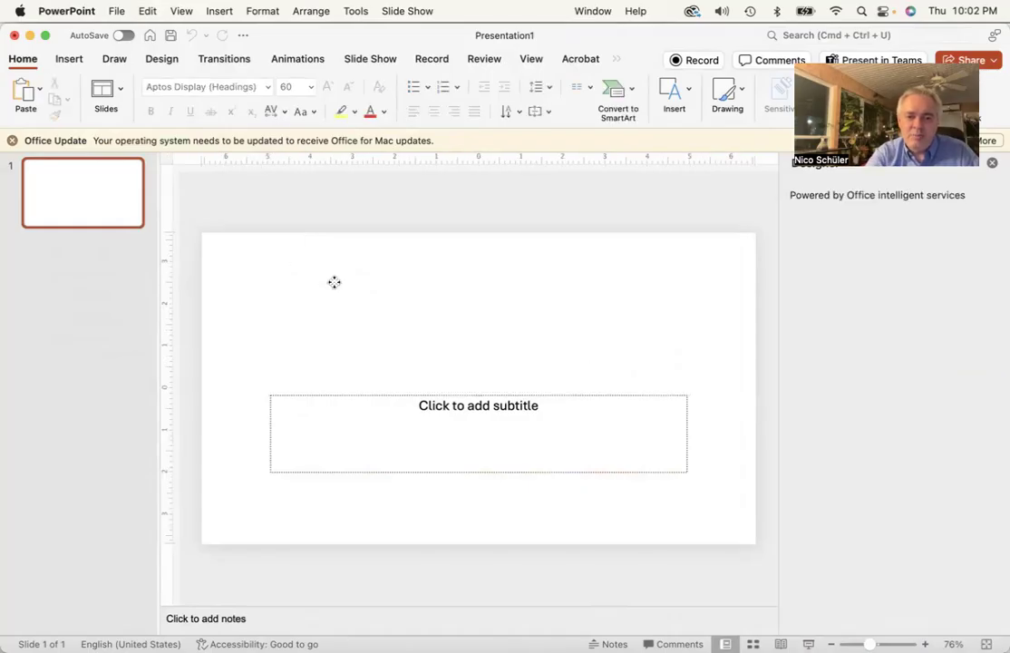
click(353, 396)
key(Delete)
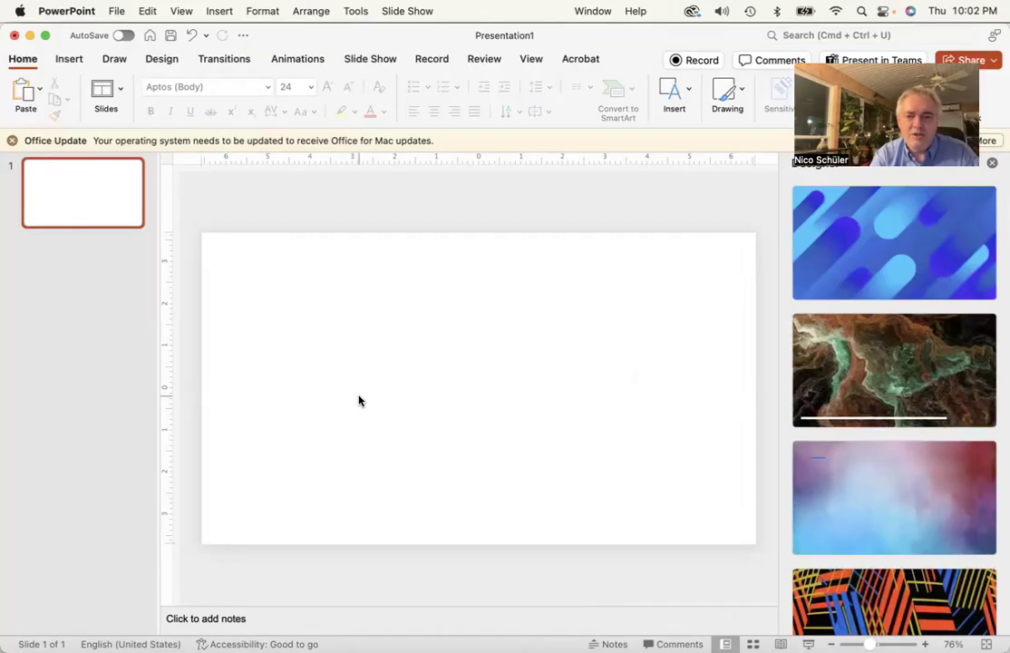
click(992, 162)
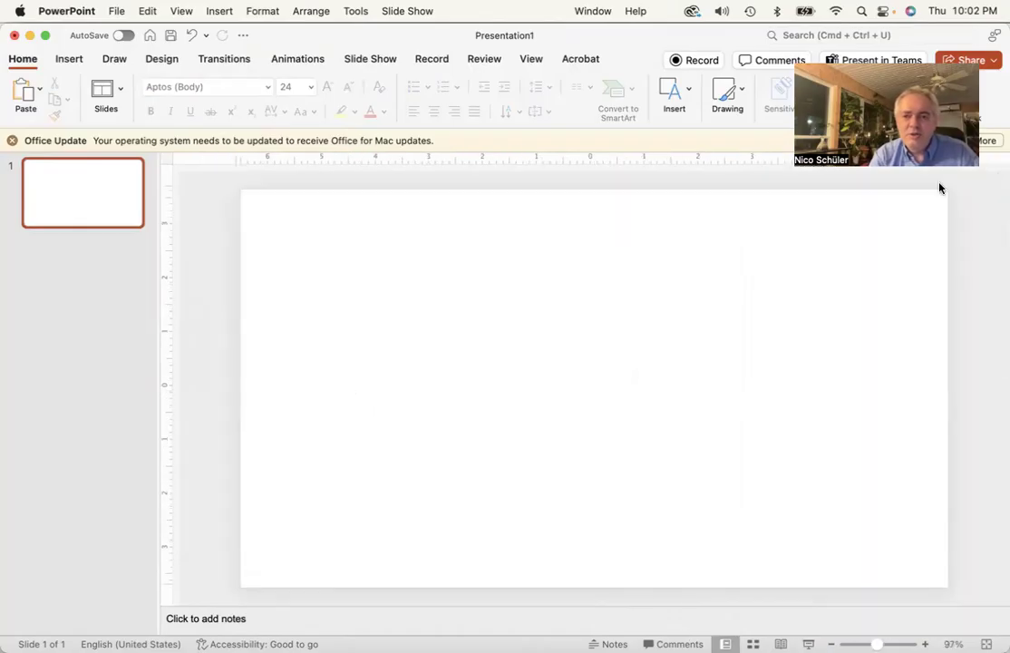
Switch to Acrobat and take a screenshot of the first system of the Prelude score
click(16, 155)
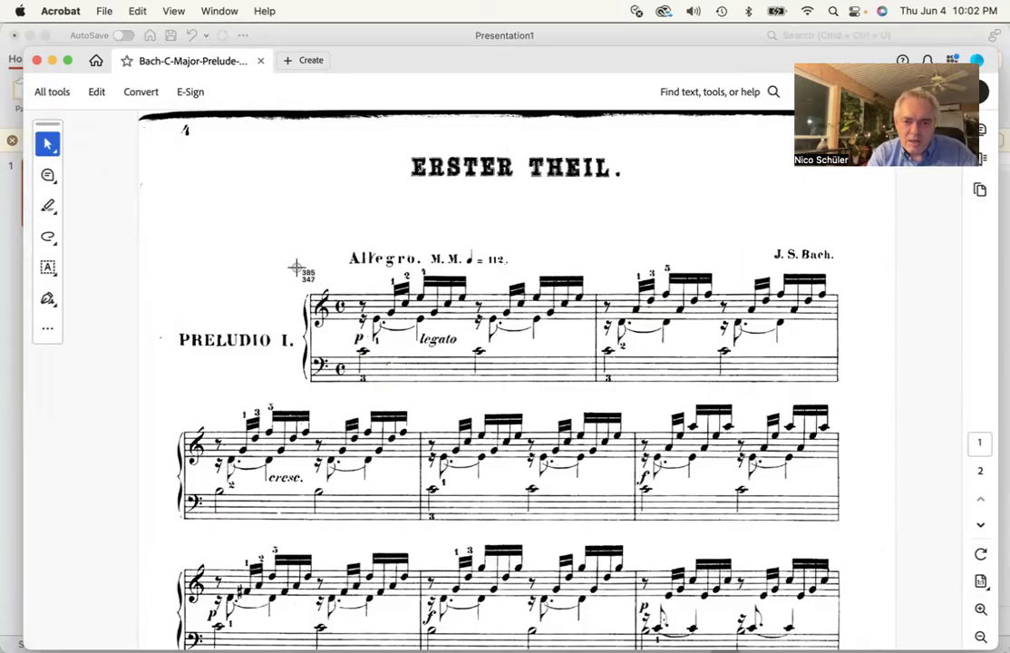
drag(296, 269, 847, 401)
drag(842, 397, 840, 389)
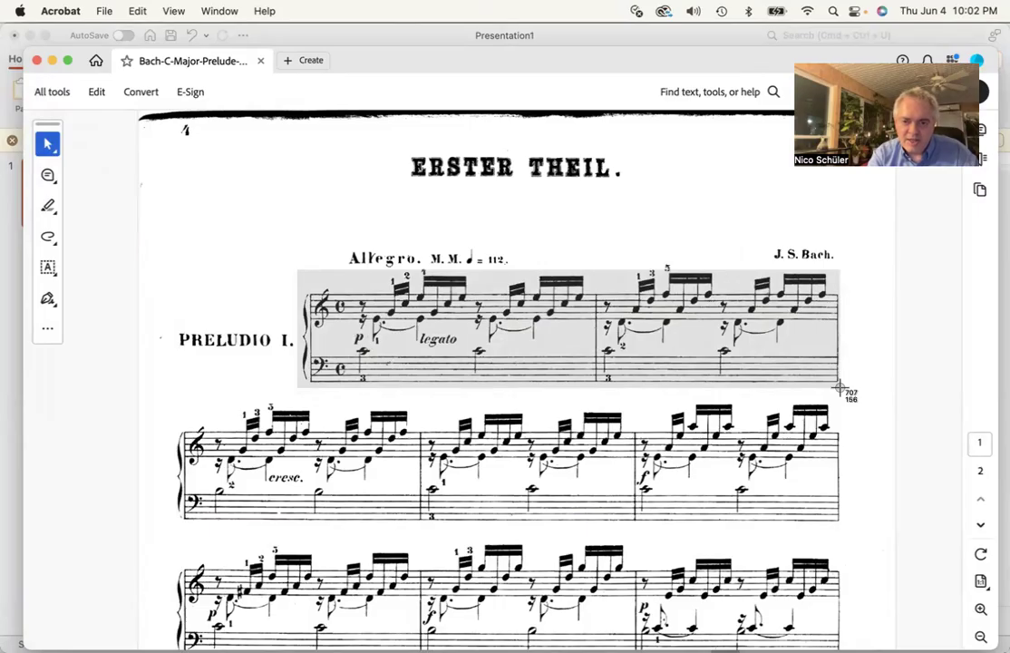
drag(840, 388, 840, 388)
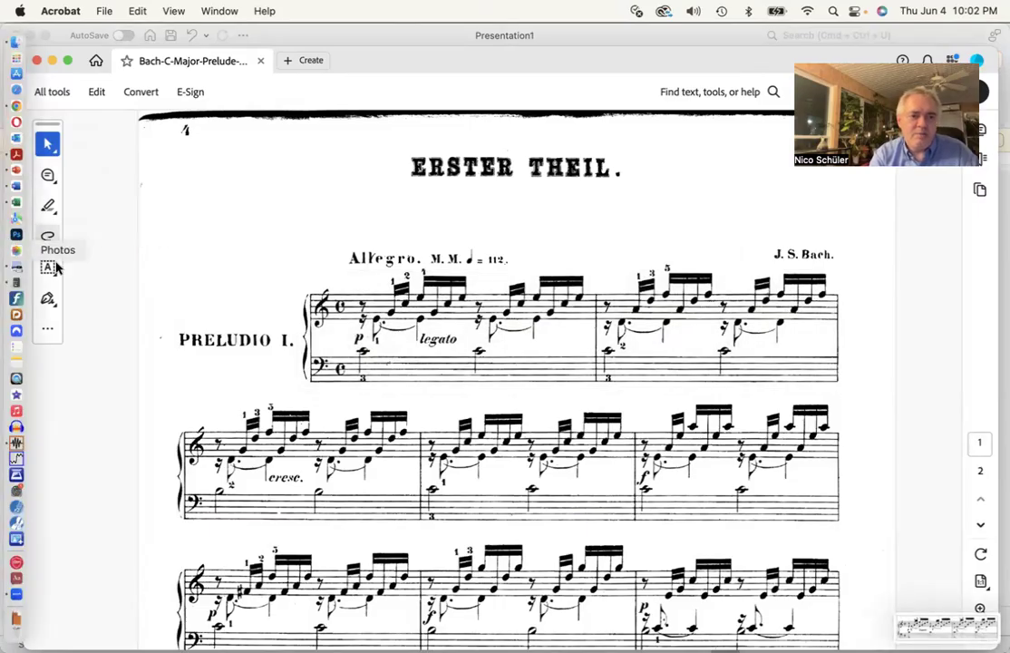
Insert the newest Desktop screenshot, Screen Shot 2026-06-04 at 10.02.34 PM, as a picture on the slide
click(18, 171)
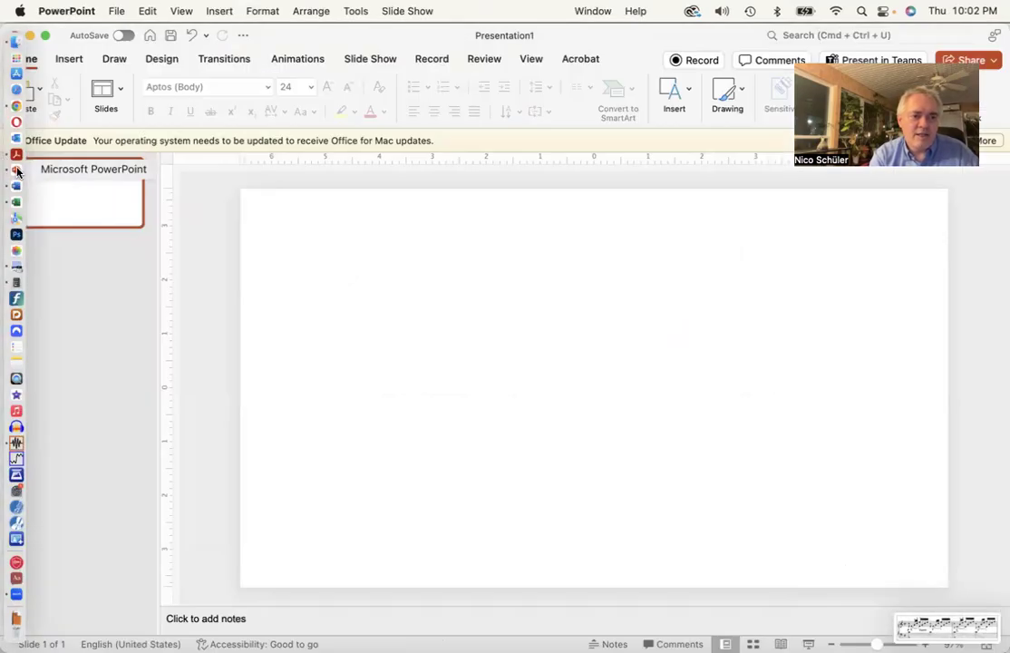
click(218, 10)
mouse_move(311, 317)
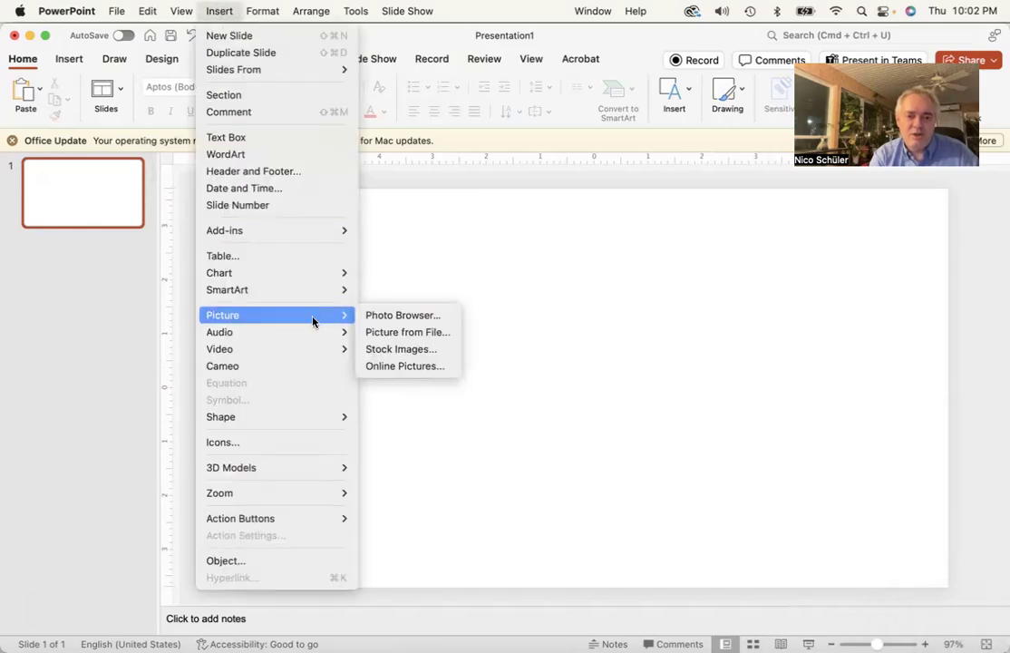
click(421, 334)
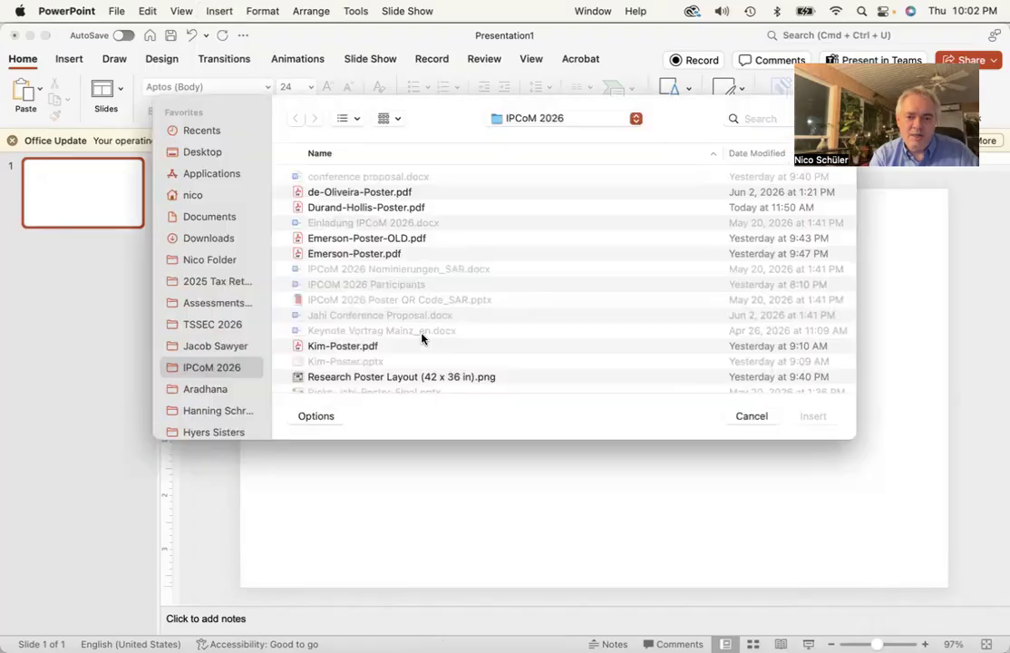
click(209, 152)
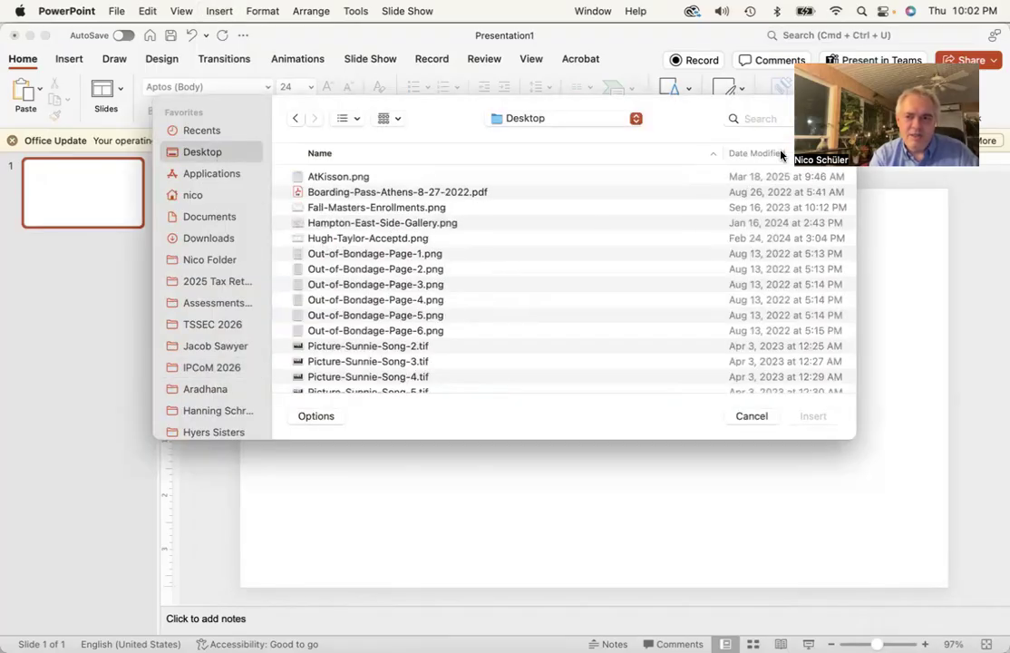
click(758, 153)
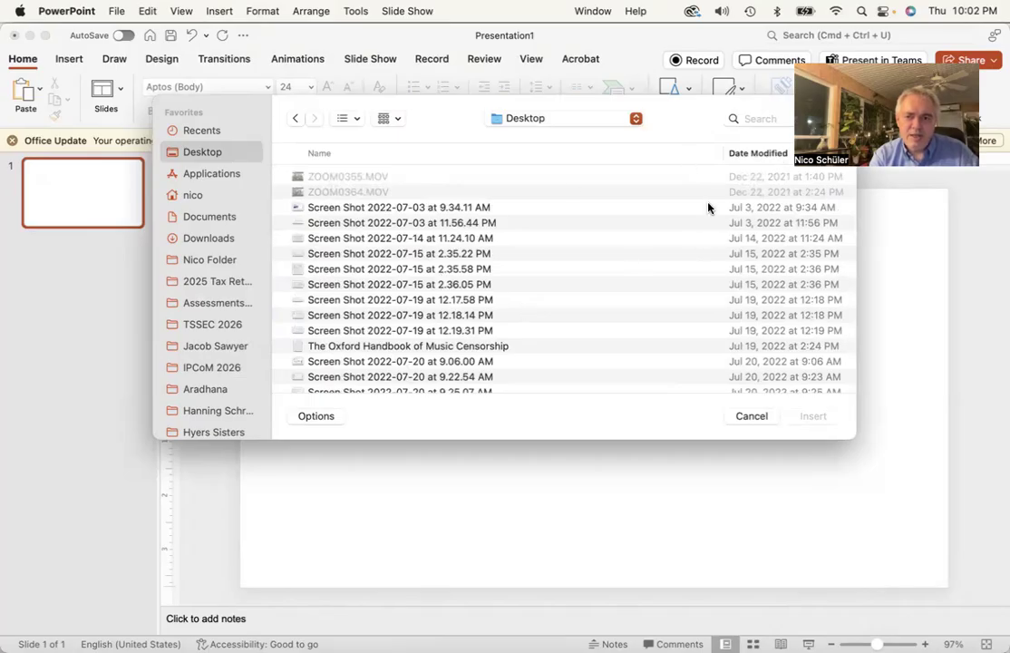
click(753, 154)
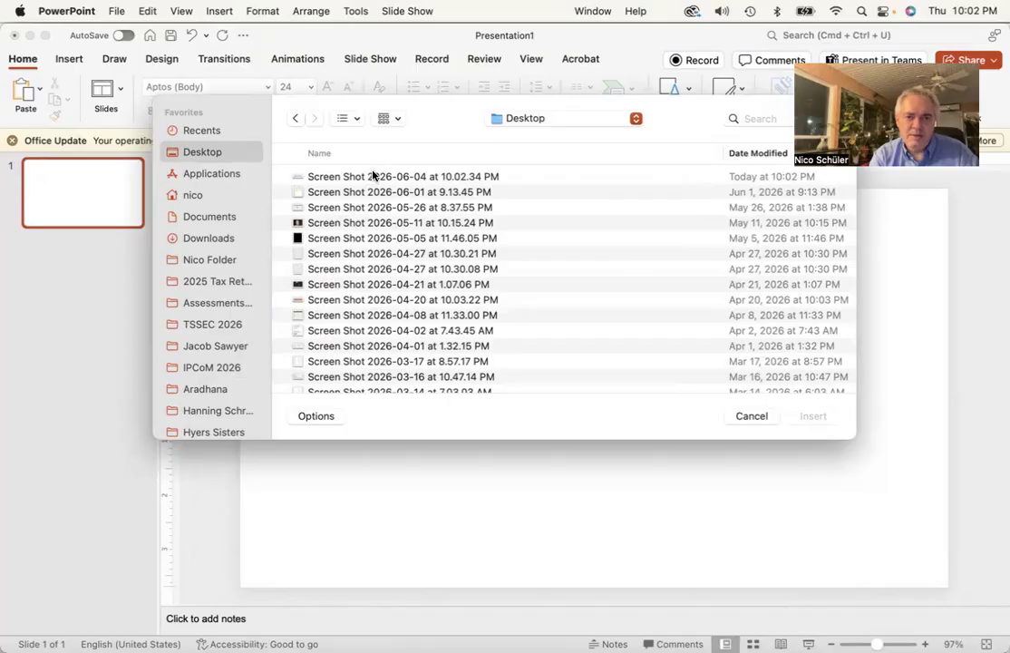
double_click(373, 176)
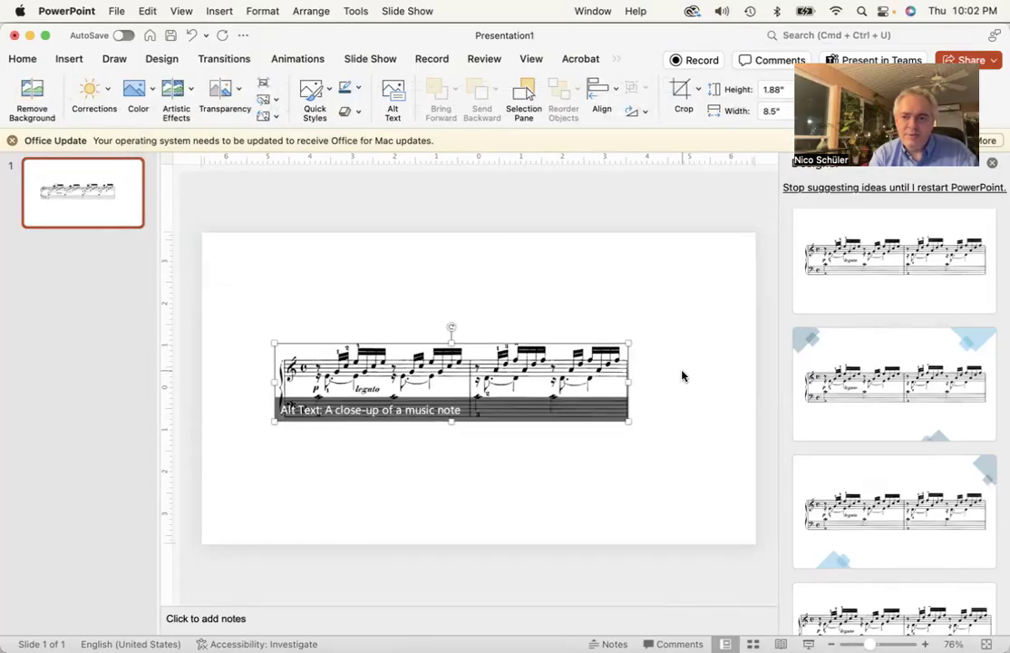
Enlarge the score picture to about 11.6 by 2.56 inches and close the Designer pane
drag(629, 343, 615, 313)
mouse_move(556, 342)
mouse_down()
mouse_move(515, 311)
mouse_move(533, 282)
mouse_move(539, 334)
mouse_up()
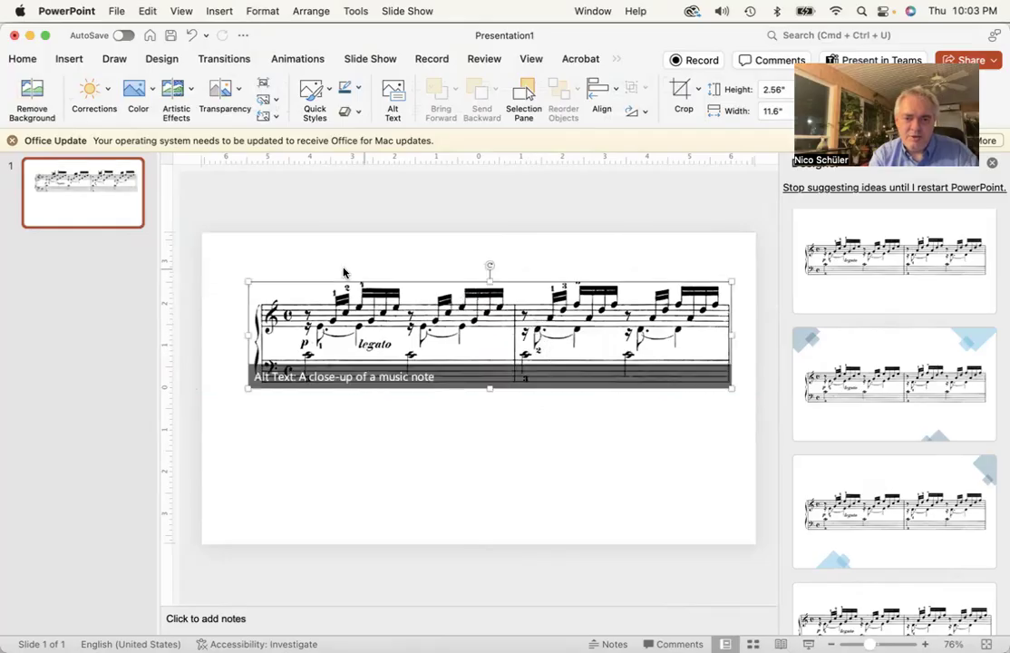
click(602, 474)
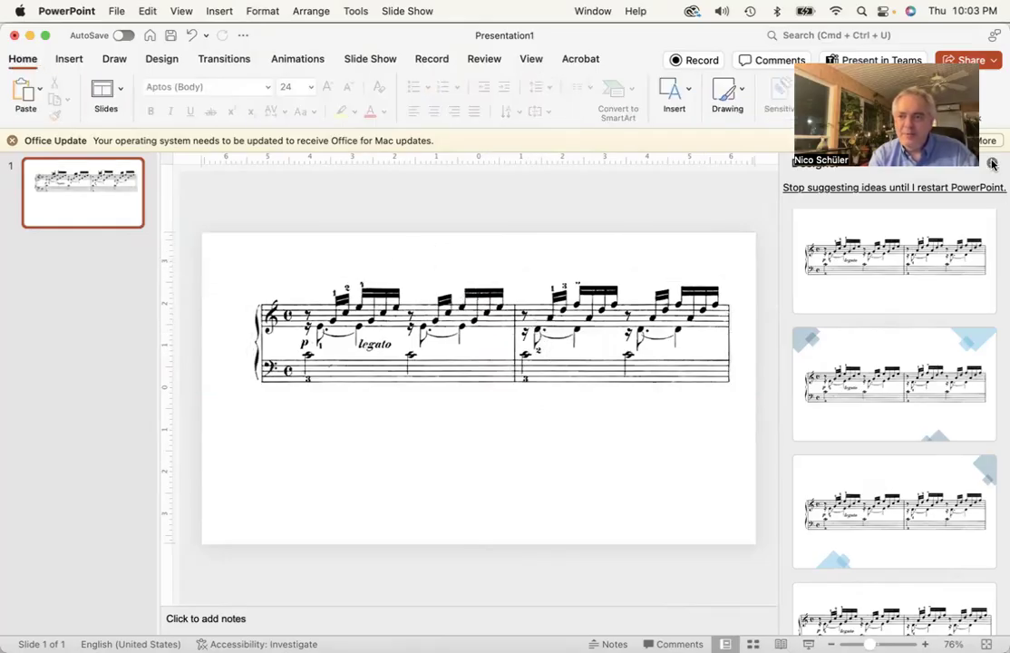
click(992, 164)
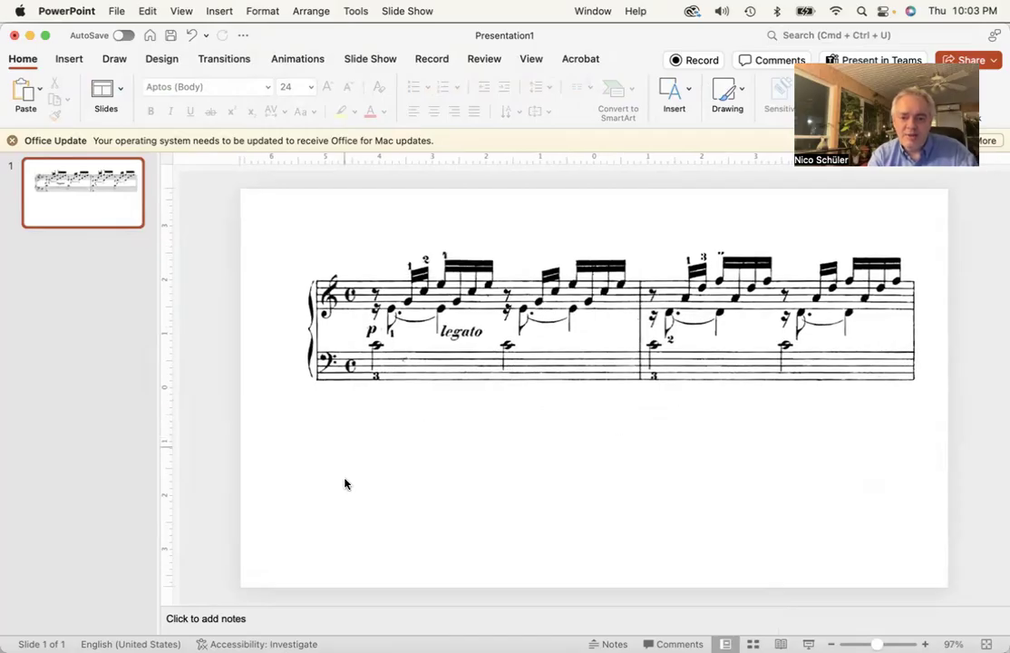
Return to Excel and select the Schiff 2017 header cell C1
mouse_move(5, 263)
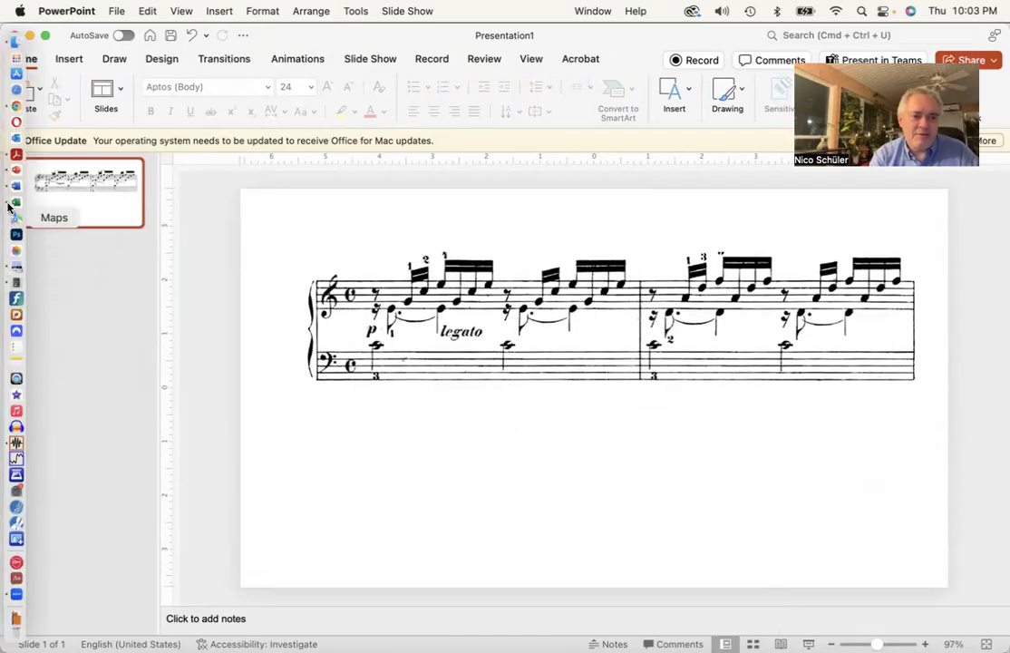
click(15, 201)
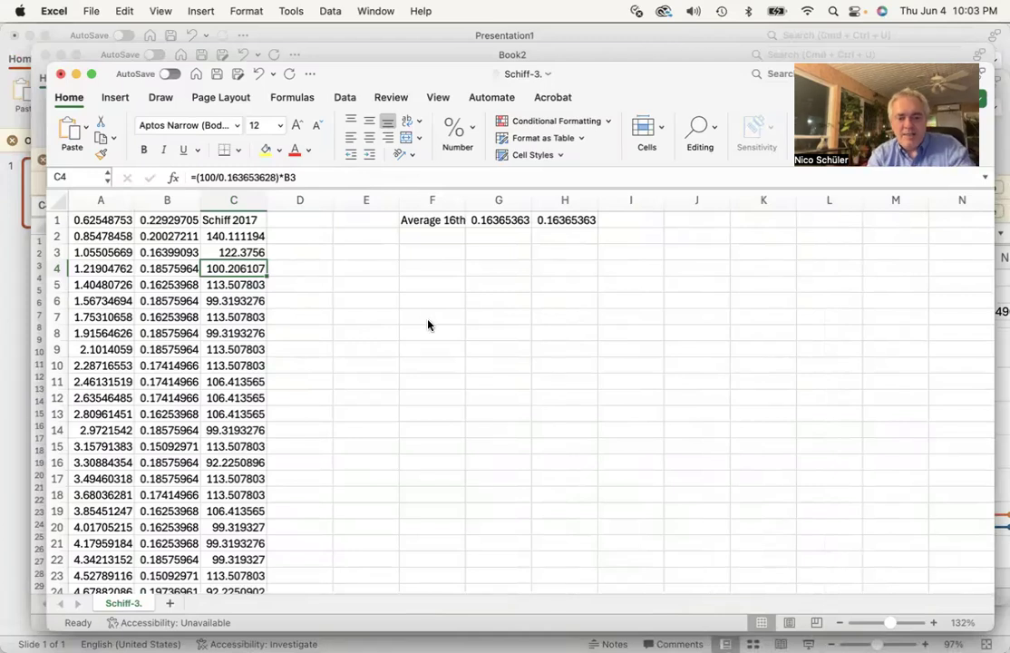
key(super+Tab)
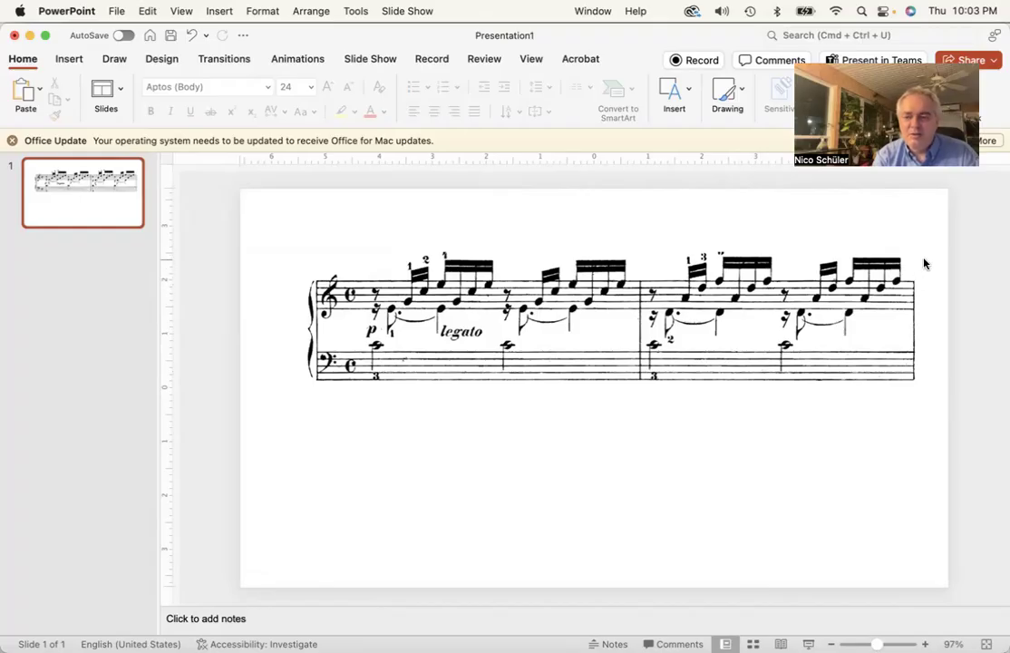
mouse_move(3, 154)
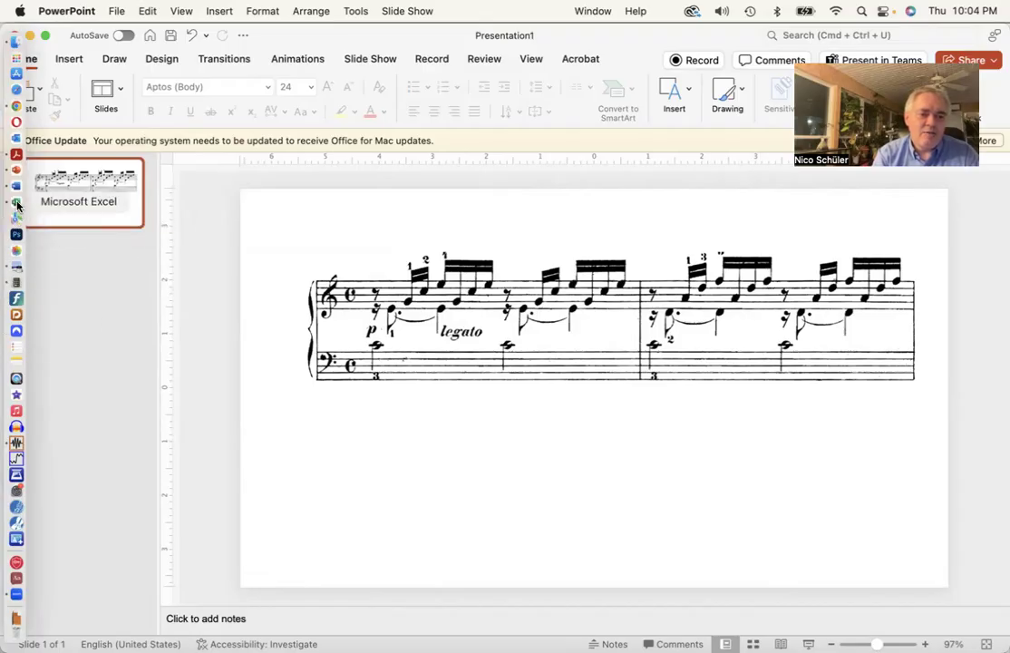
click(17, 206)
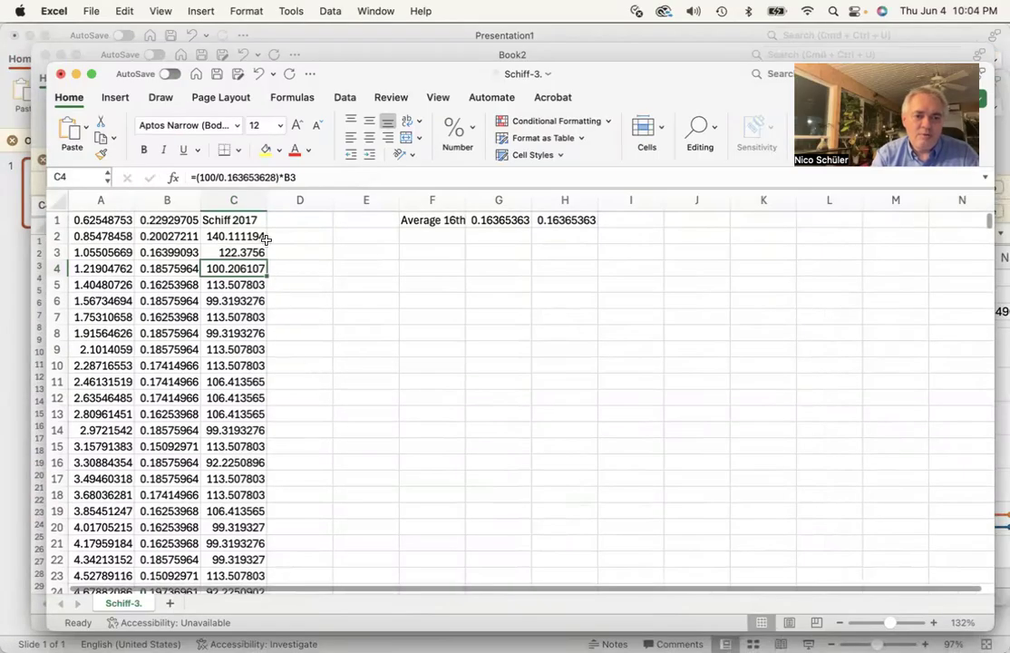
click(233, 219)
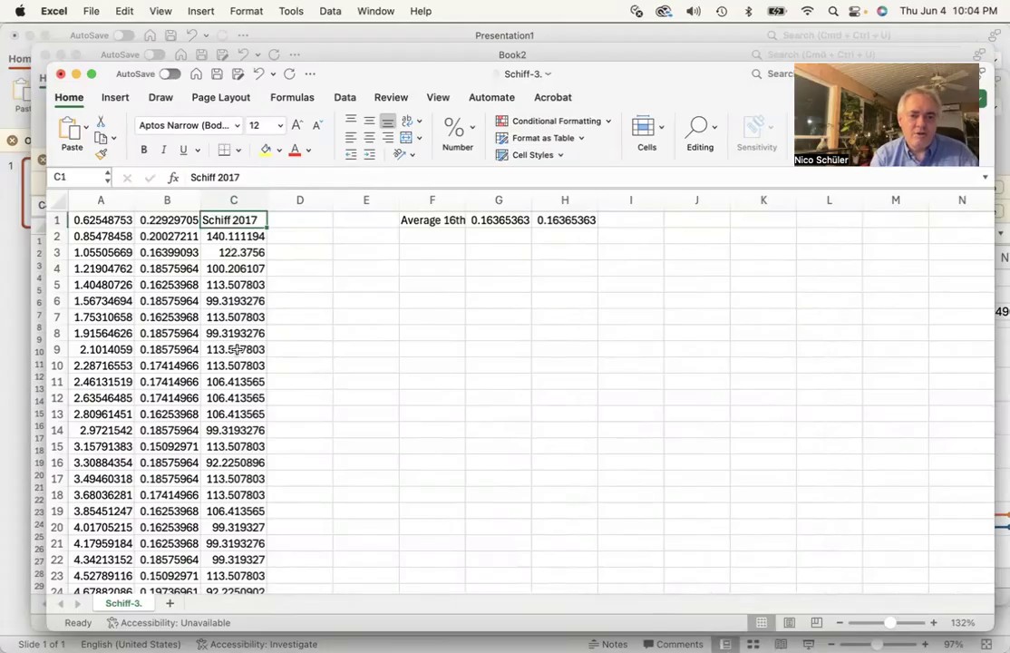
Select the Schiff 2017 column from C1 to C33 and insert a 2-D Line with Markers chart
scroll(236, 349, down, 5)
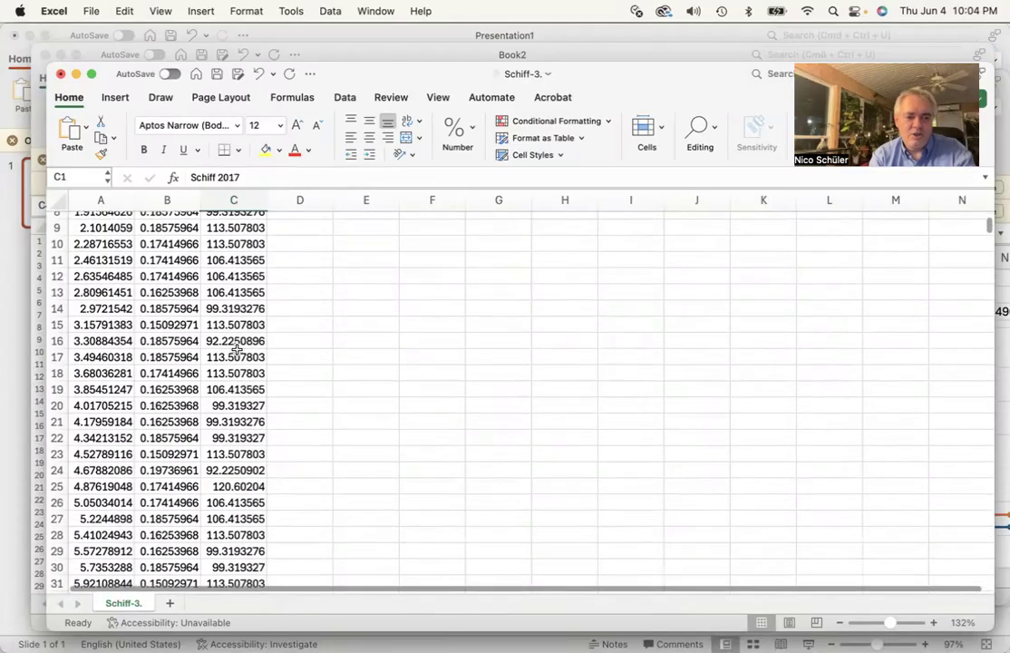
scroll(234, 513, down, 2)
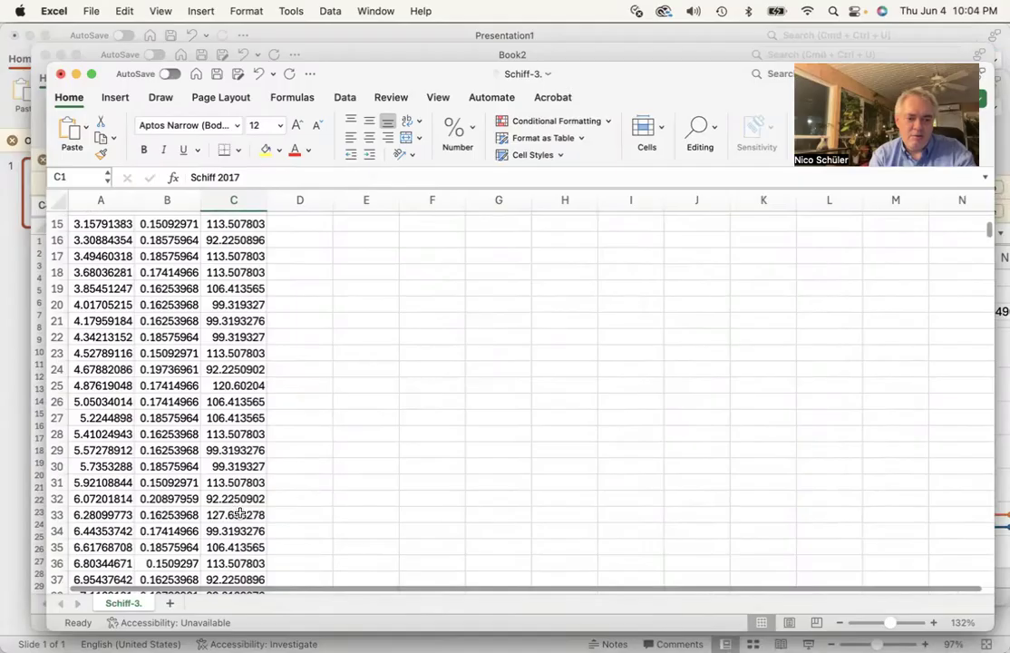
shift+click(239, 514)
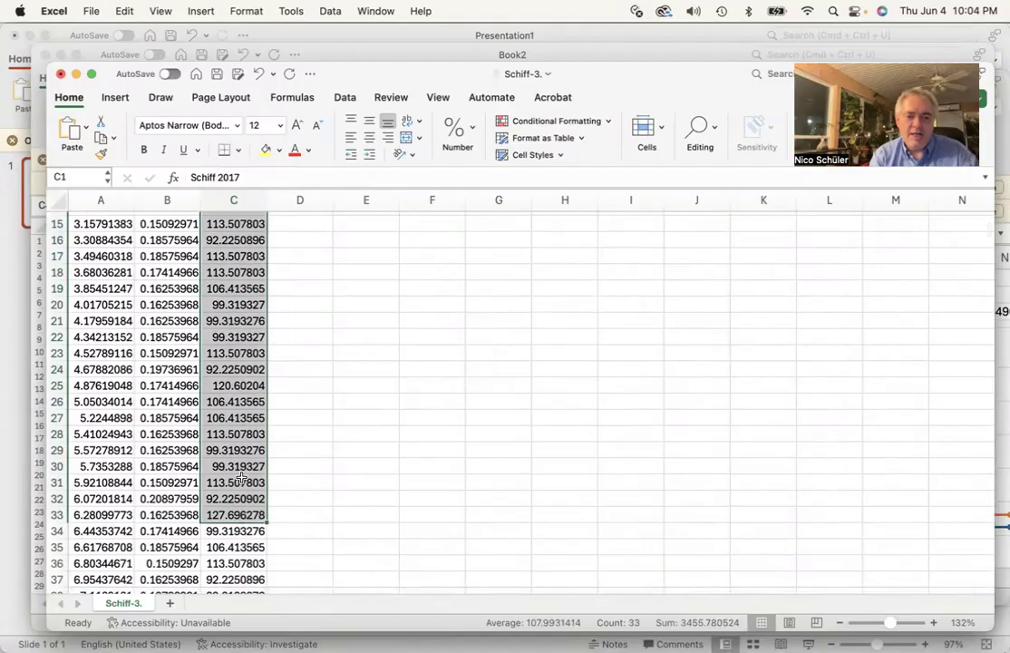
scroll(241, 479, up, 5)
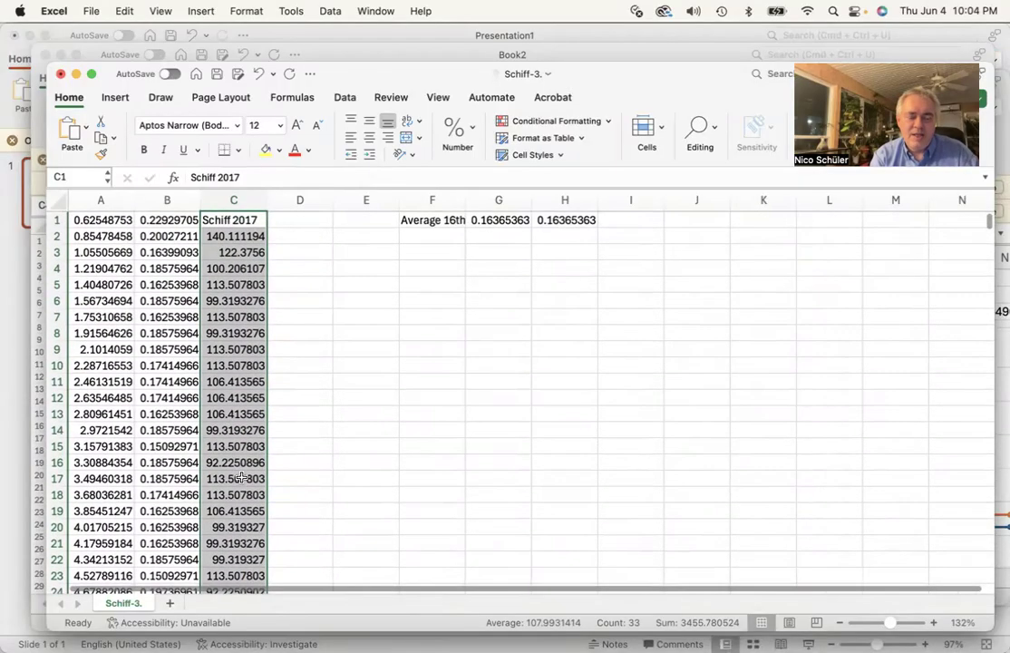
click(239, 218)
scroll(233, 361, down, 10)
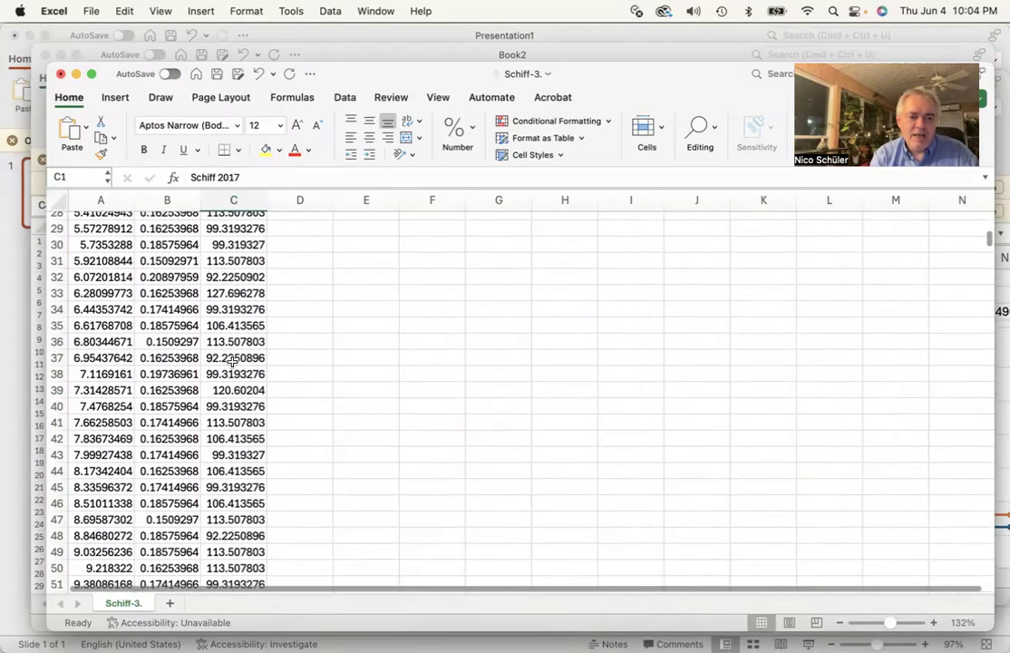
shift+click(244, 293)
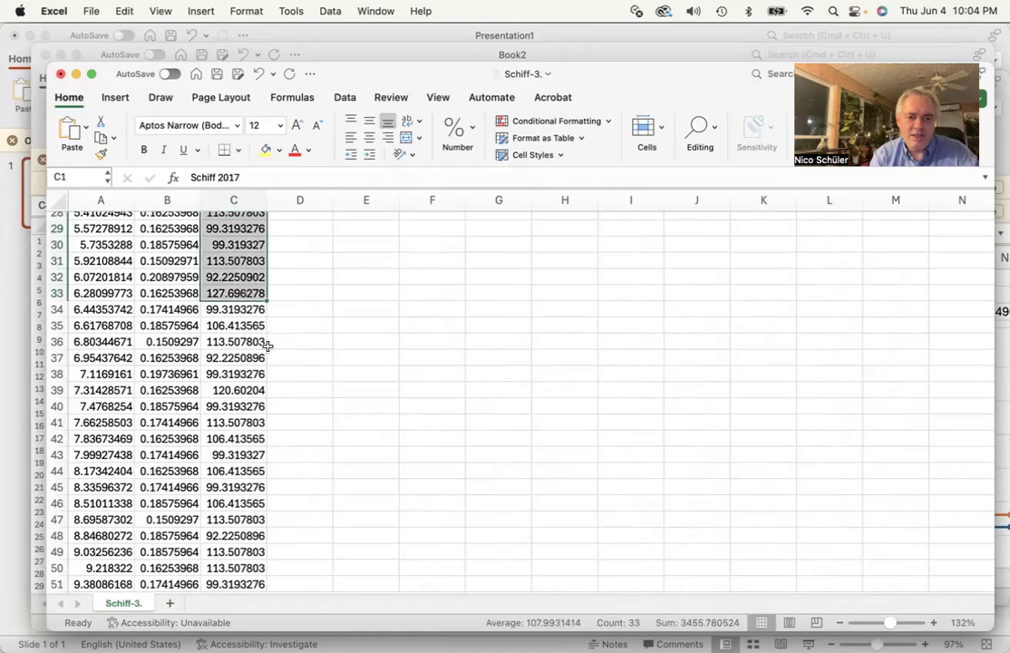
scroll(267, 344, up, 8)
scroll(268, 346, down, 2)
scroll(268, 345, up, 1)
scroll(268, 345, down, 2)
scroll(268, 347, up, 5)
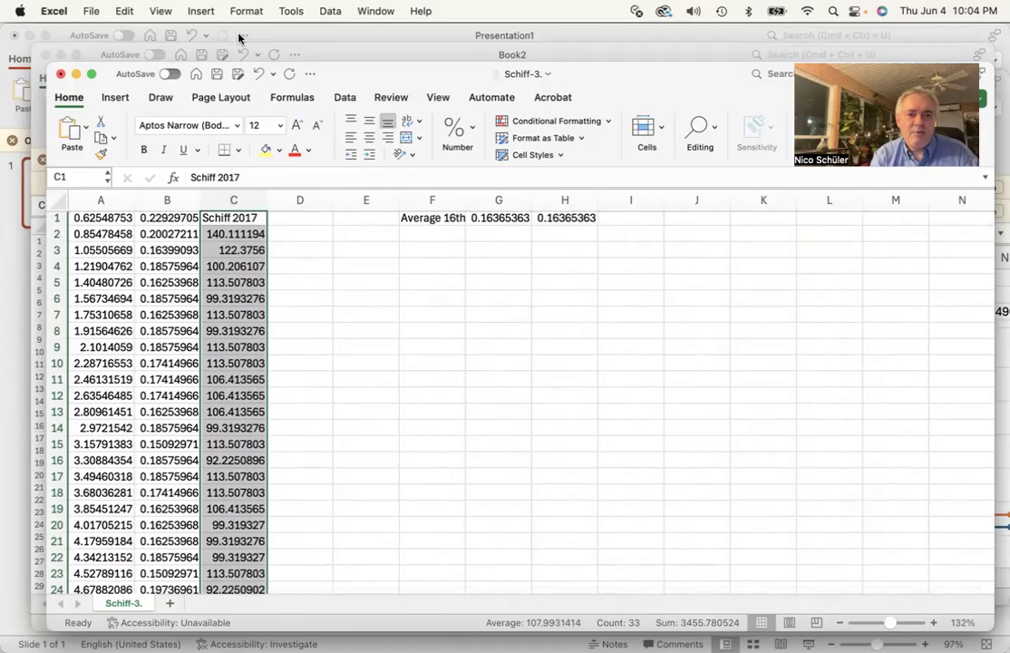
click(120, 98)
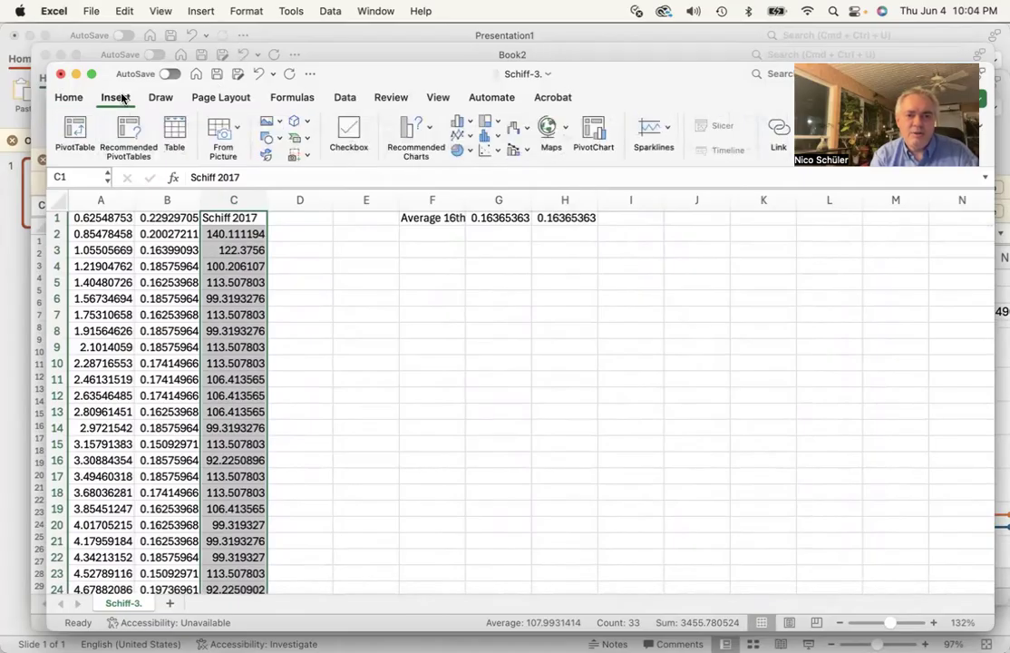
click(469, 137)
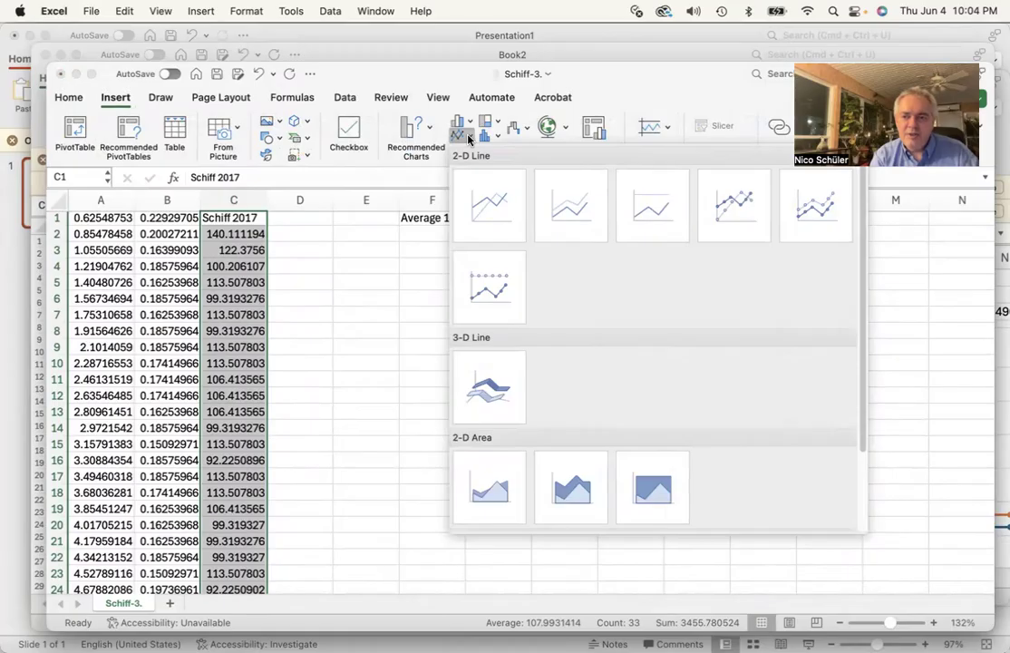
click(730, 206)
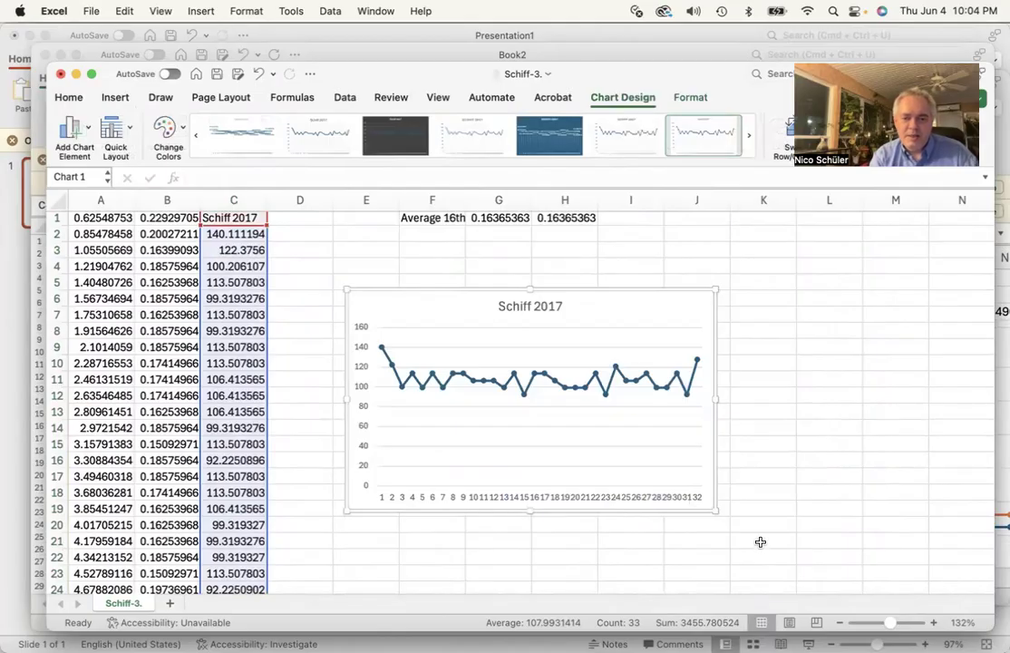
Enlarge the chart and move it up beside the data, then set the plot area's border to No line
drag(717, 511, 900, 548)
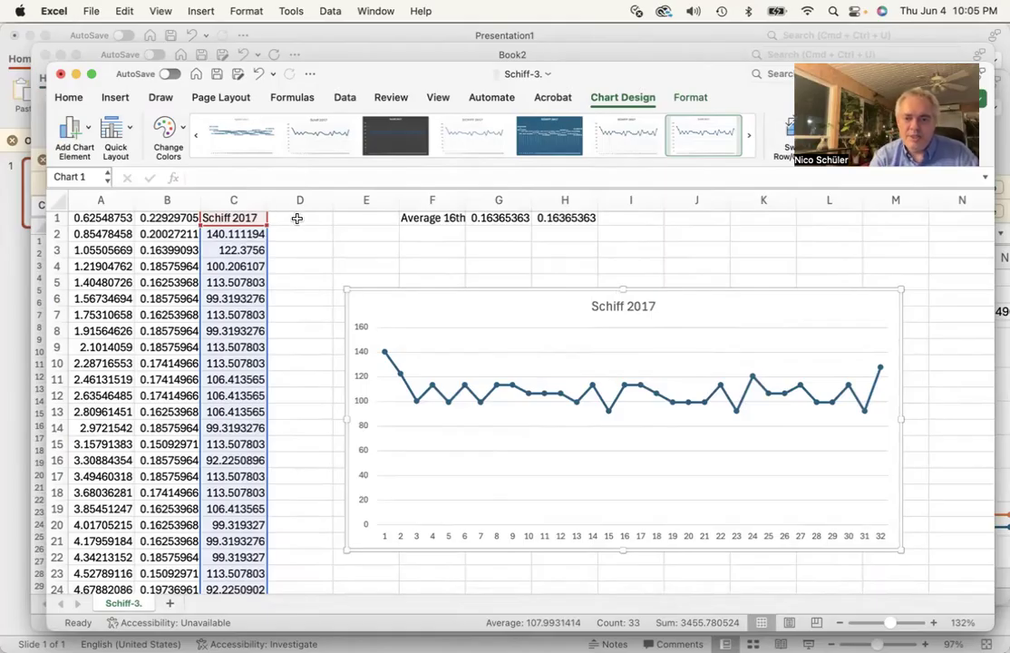
drag(475, 291, 485, 241)
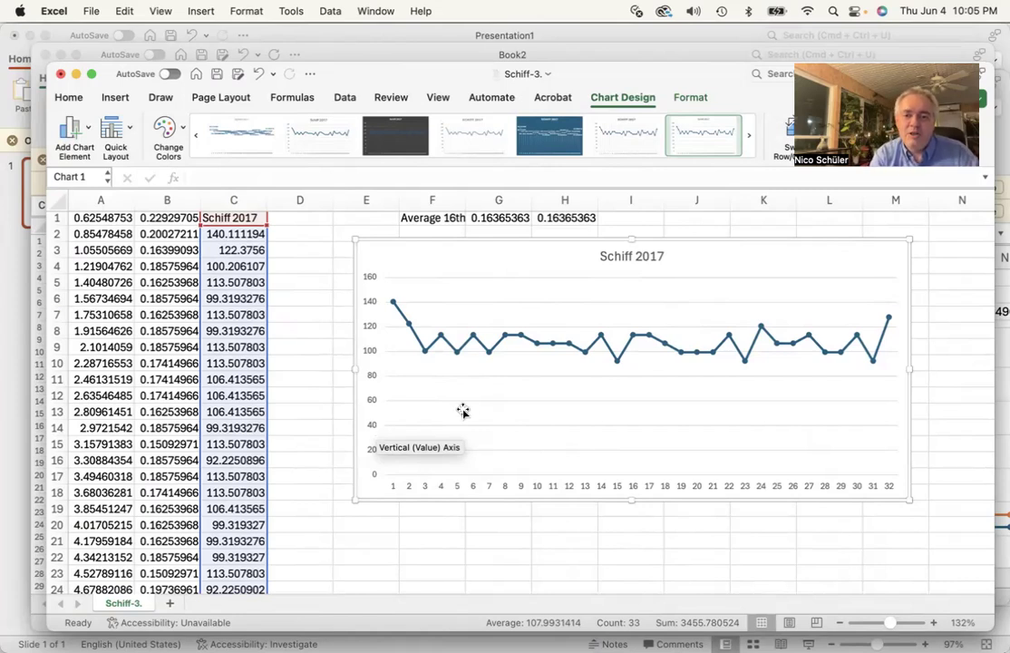
double_click(720, 241)
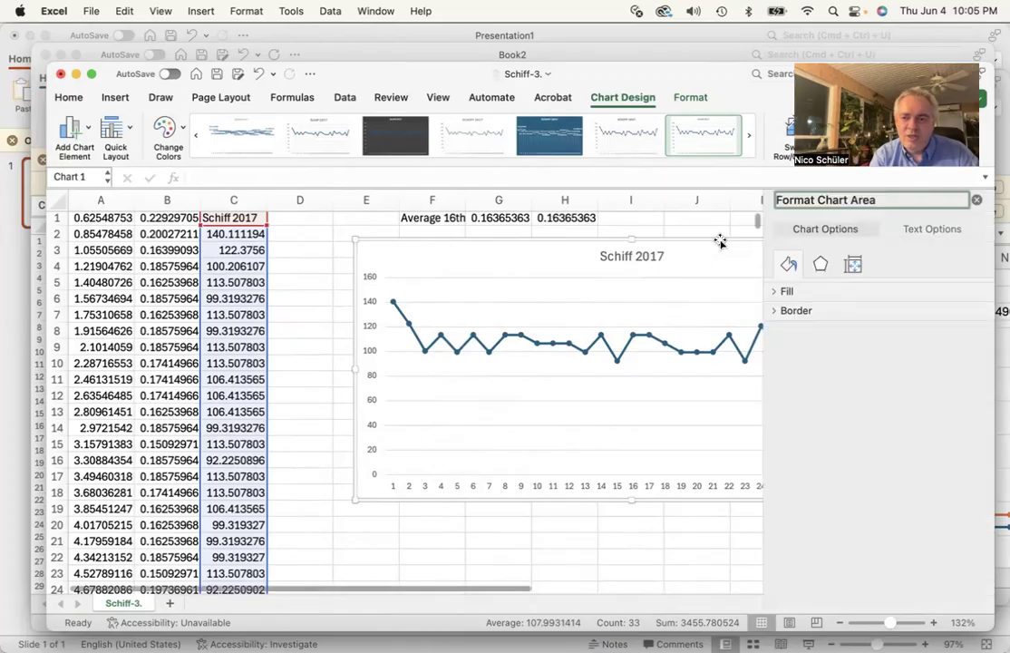
click(774, 292)
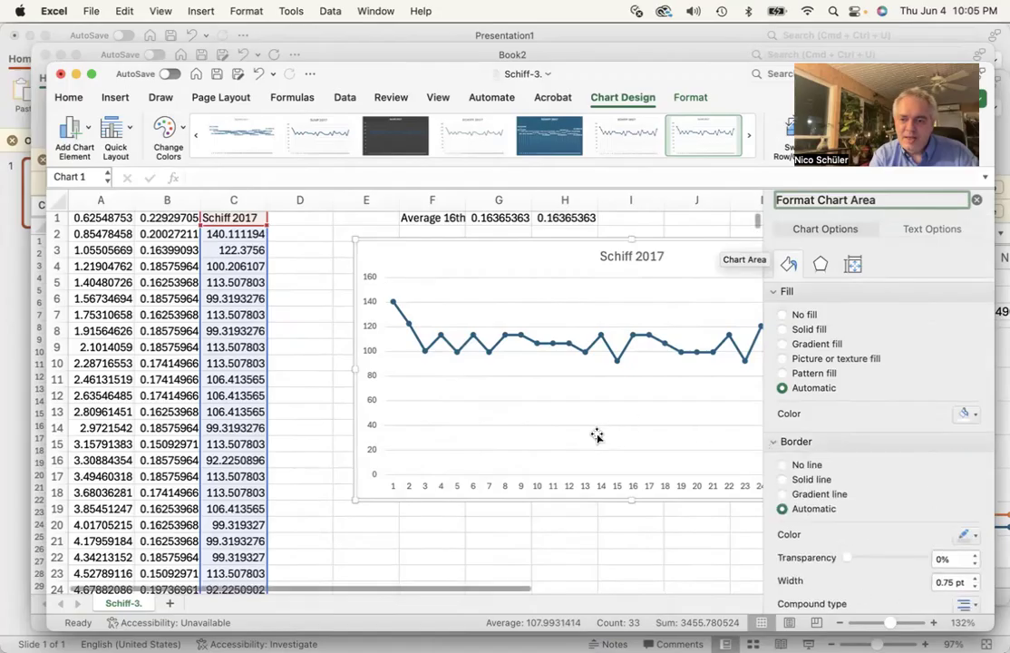
scroll(812, 477, down, 5)
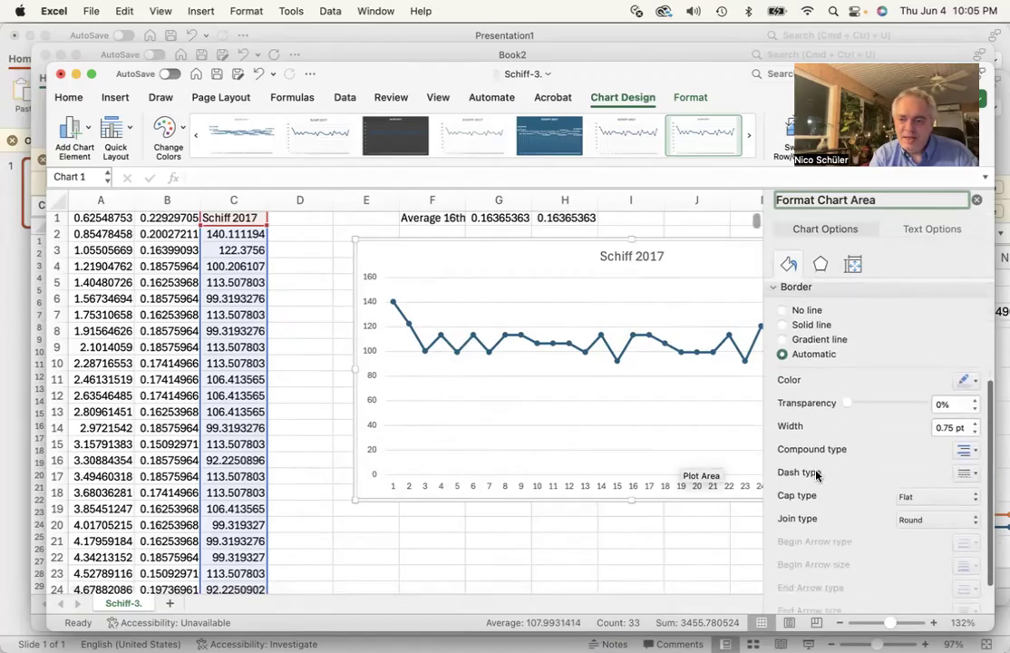
click(530, 368)
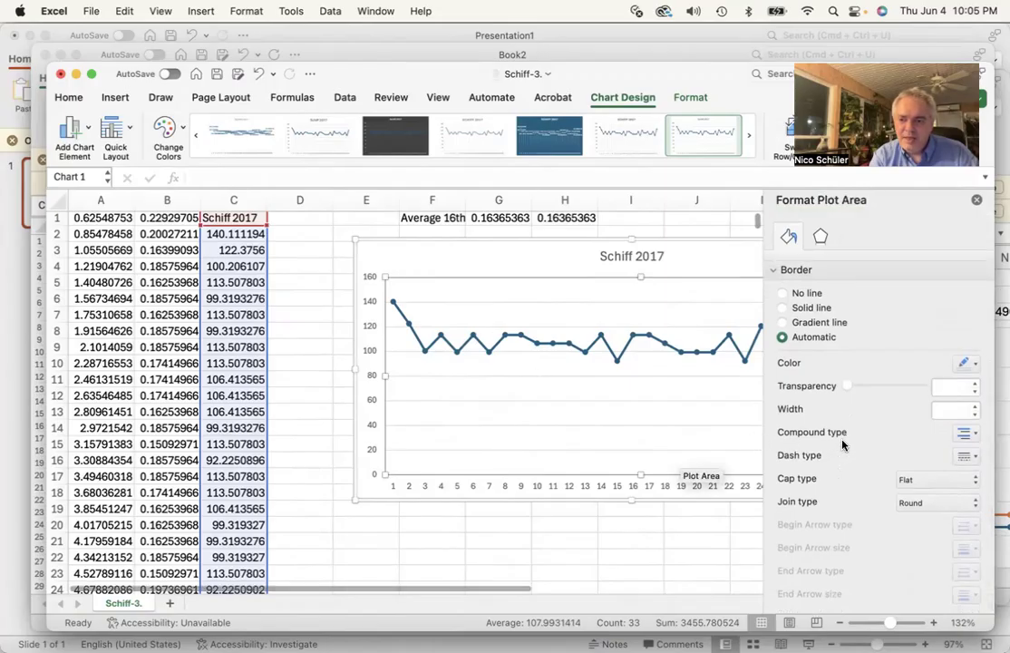
click(784, 294)
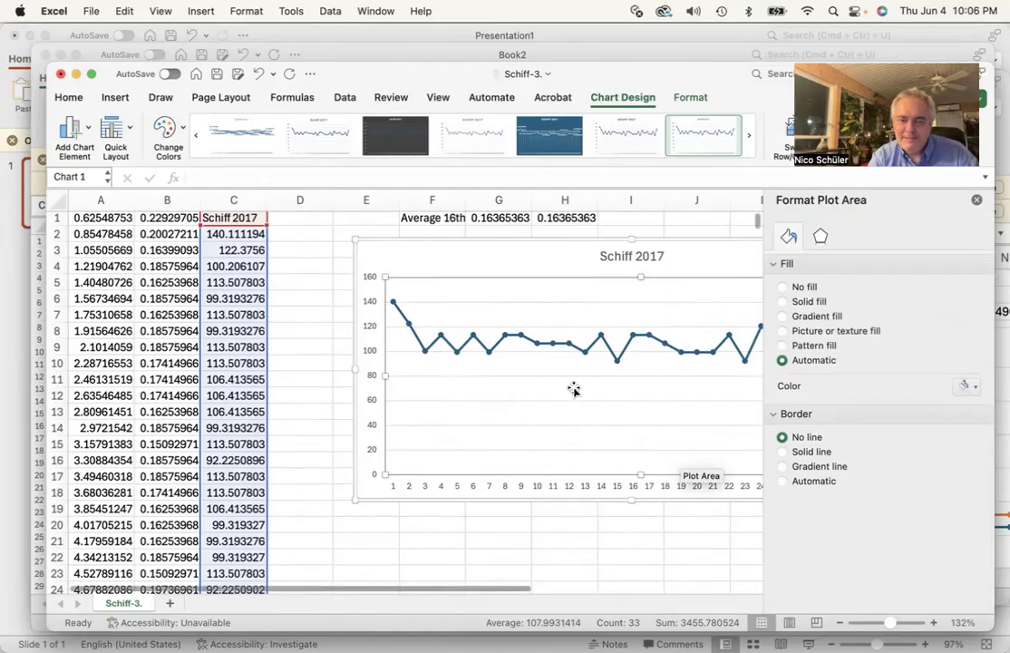
Examine the chart area's fill, effects, size and text options and the data series line options
click(368, 294)
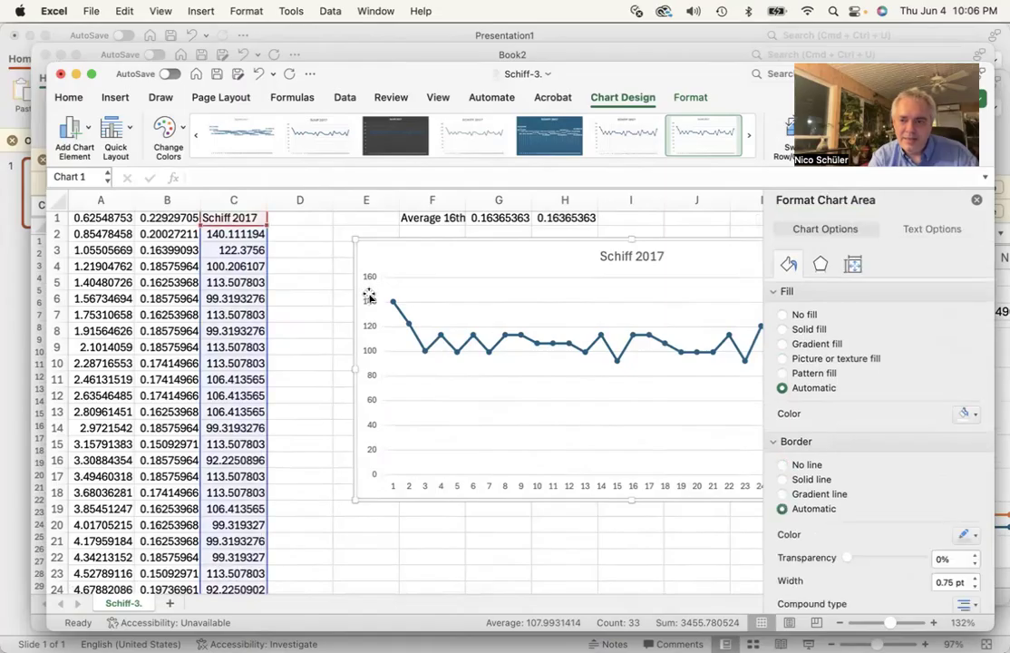
scroll(857, 418, down, 5)
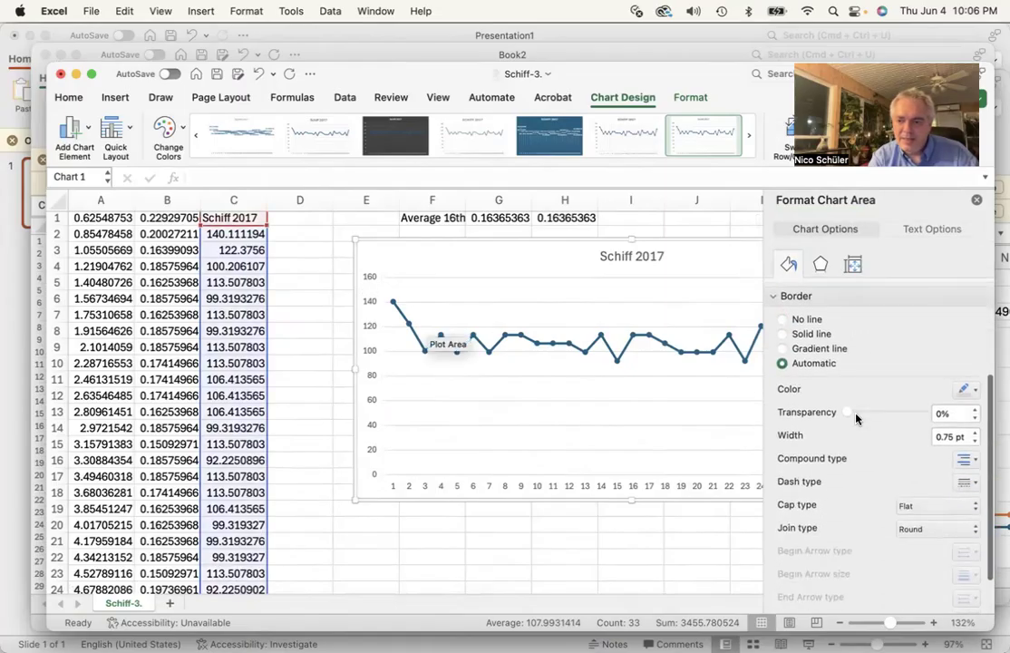
scroll(857, 419, up, 5)
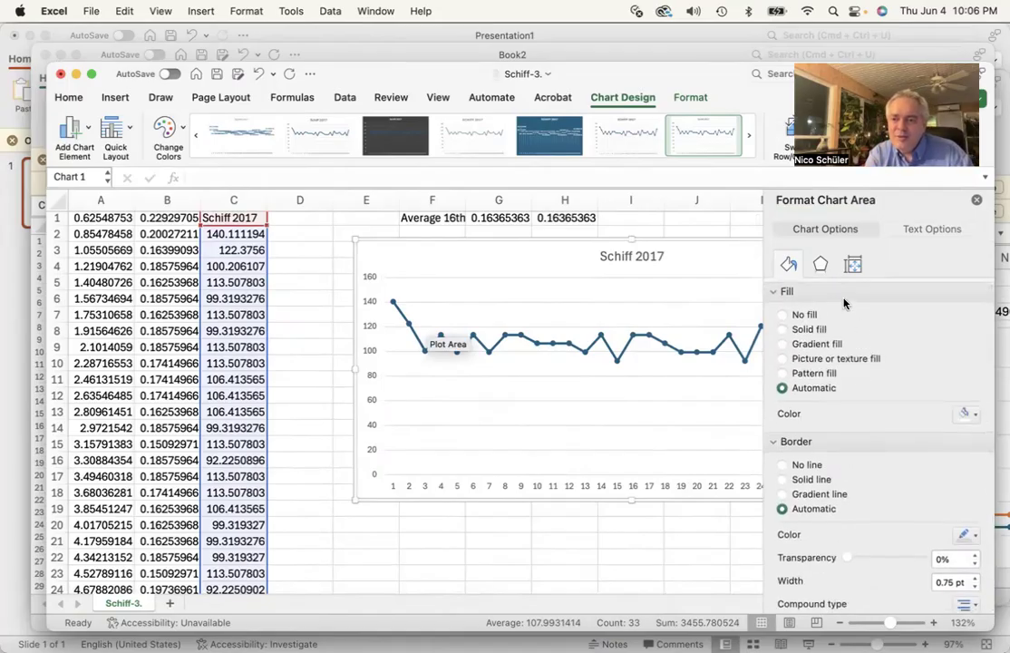
click(821, 265)
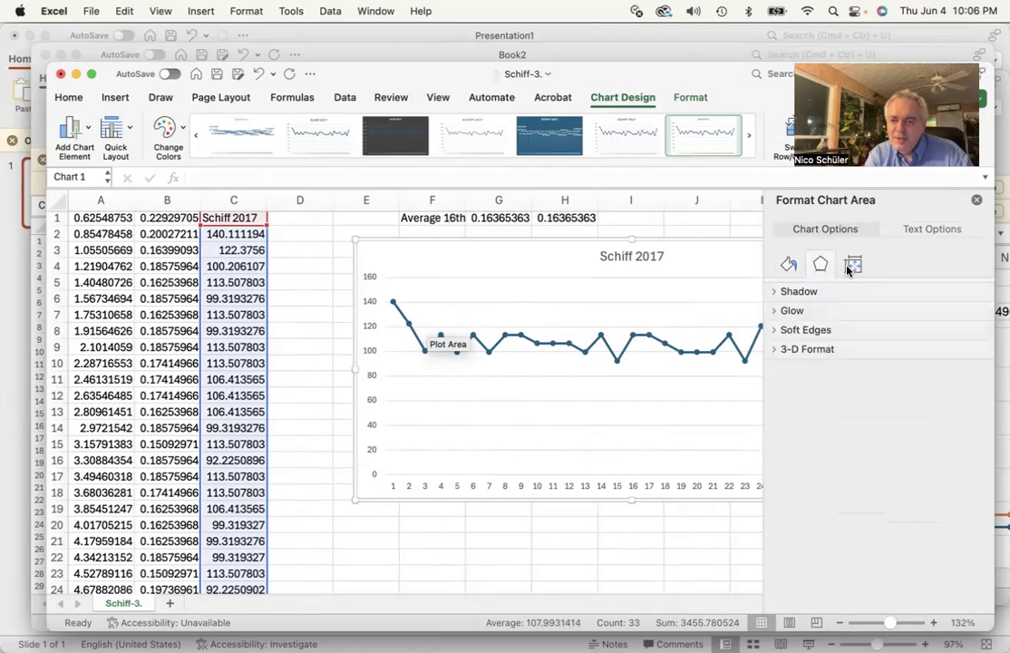
click(851, 265)
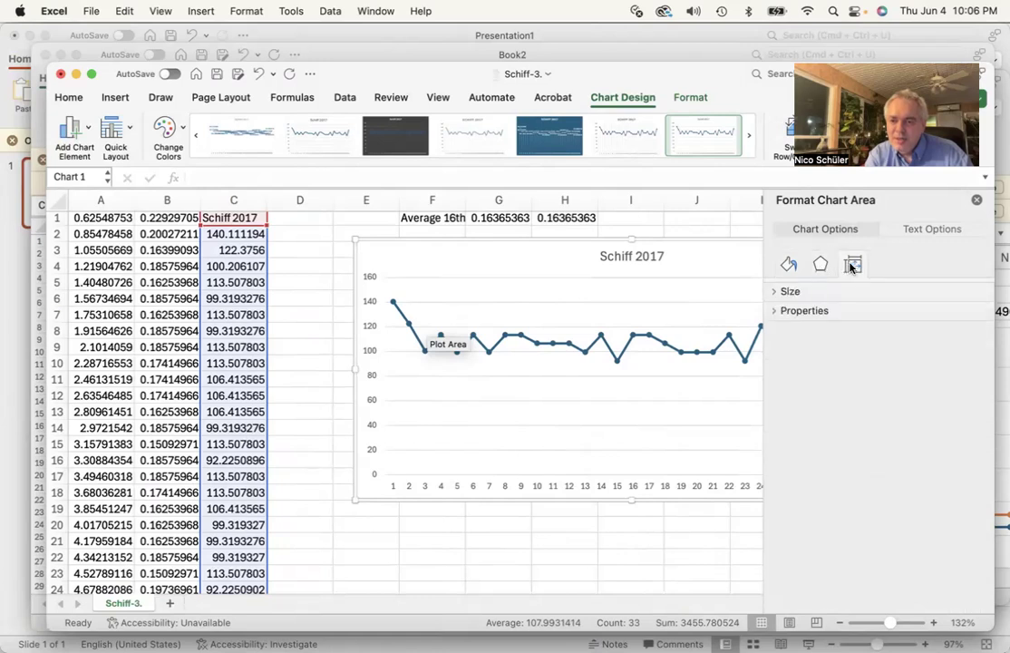
click(774, 292)
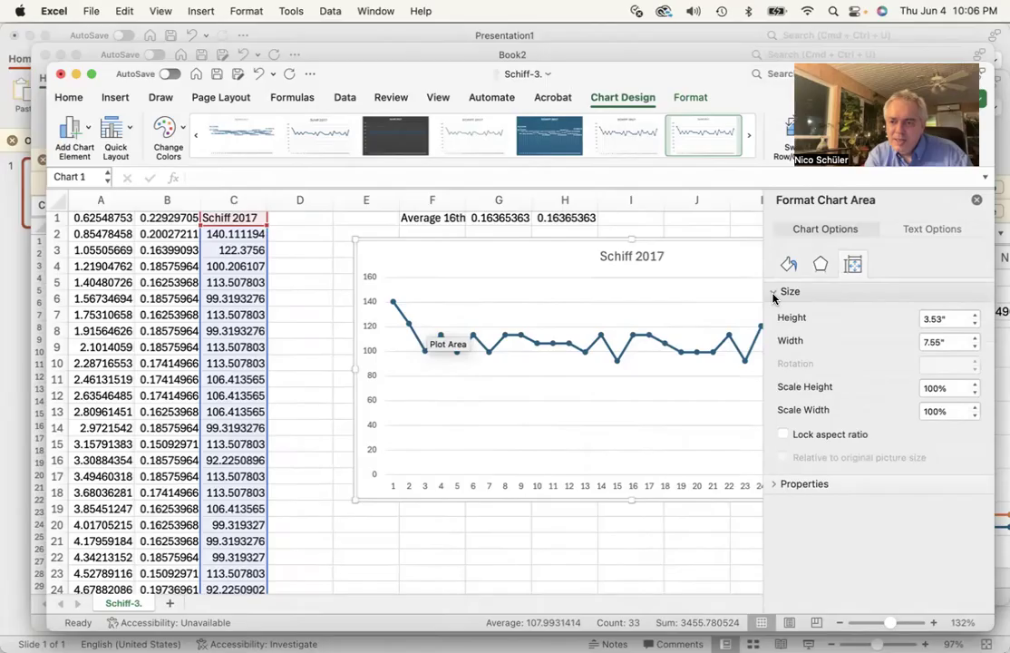
click(775, 292)
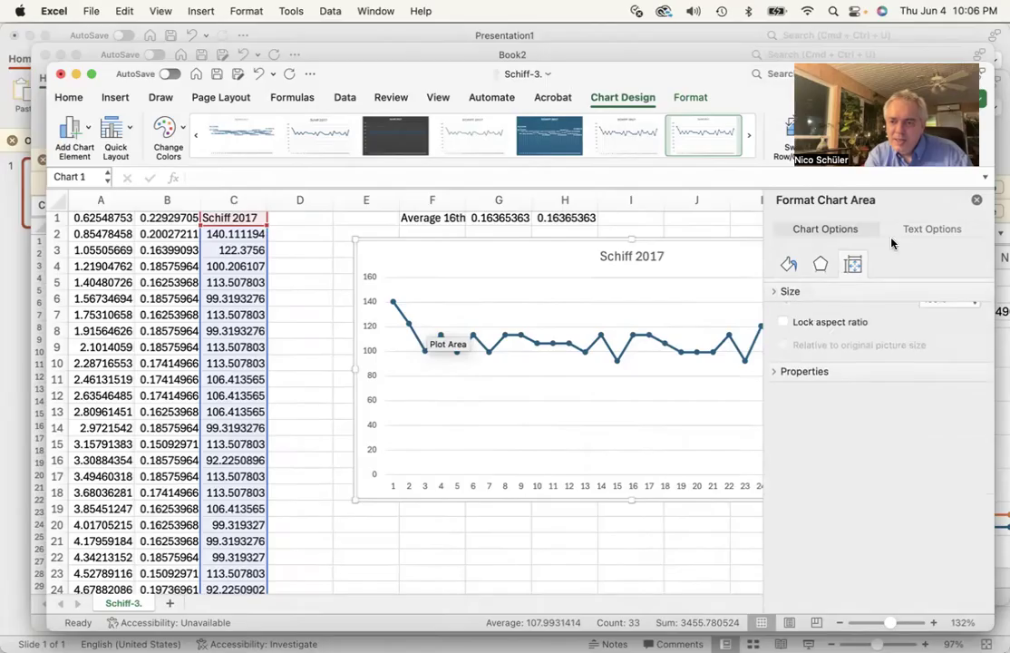
click(930, 229)
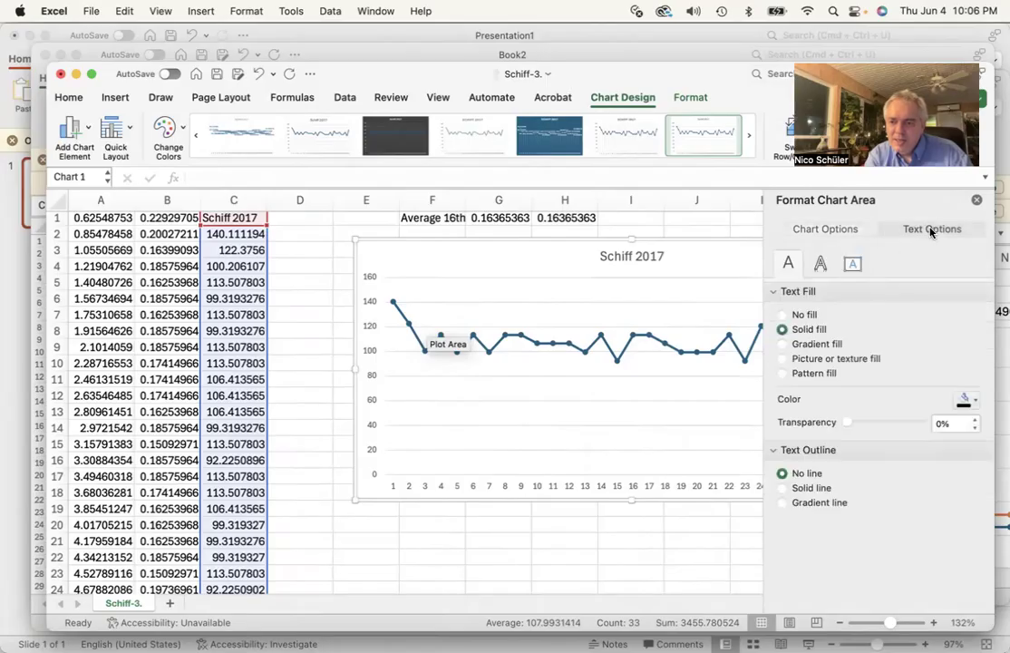
click(570, 349)
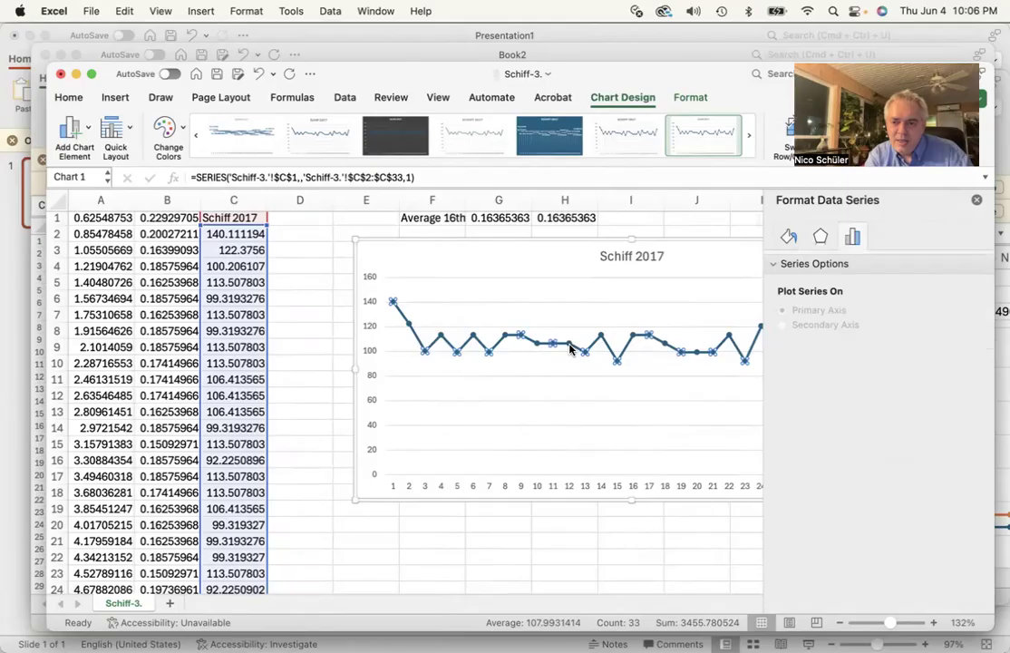
click(788, 238)
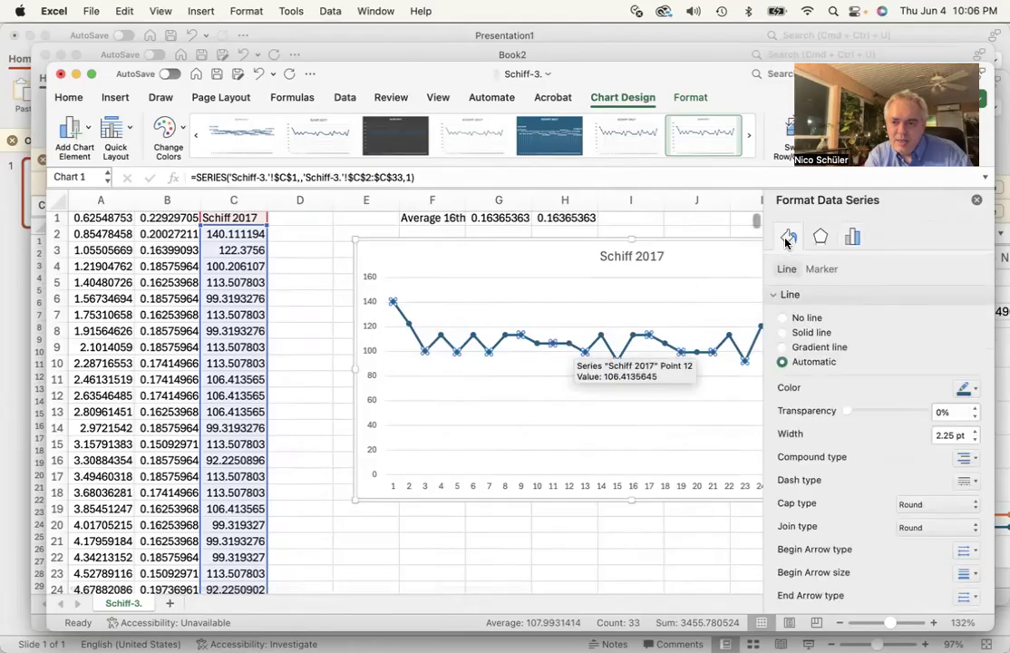
scroll(841, 428, down, 3)
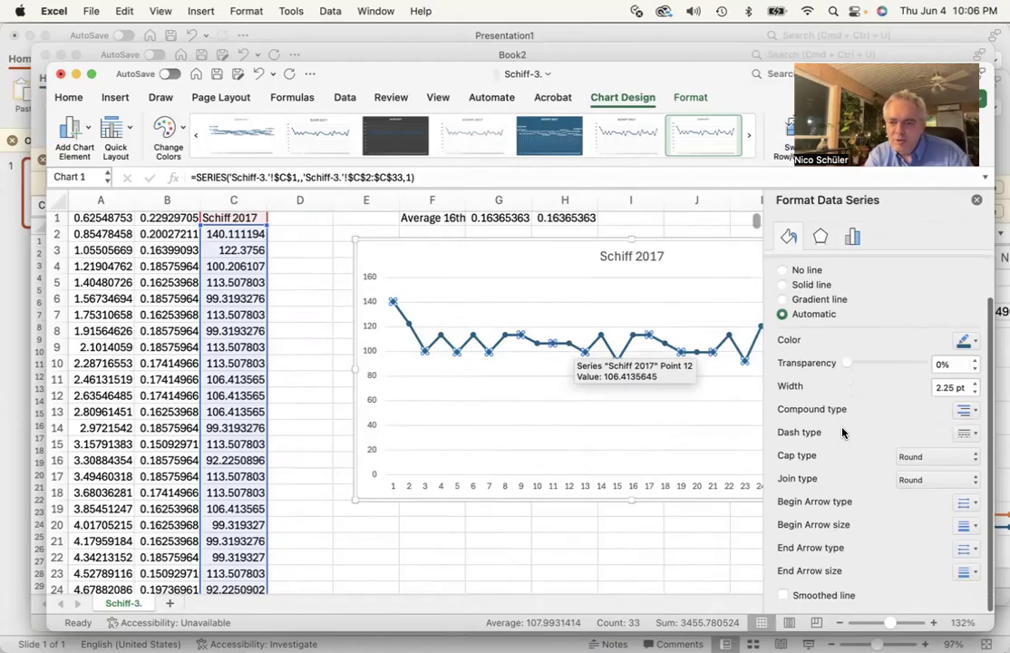
Set the chart's vertical axis minimum bound to 40
click(395, 425)
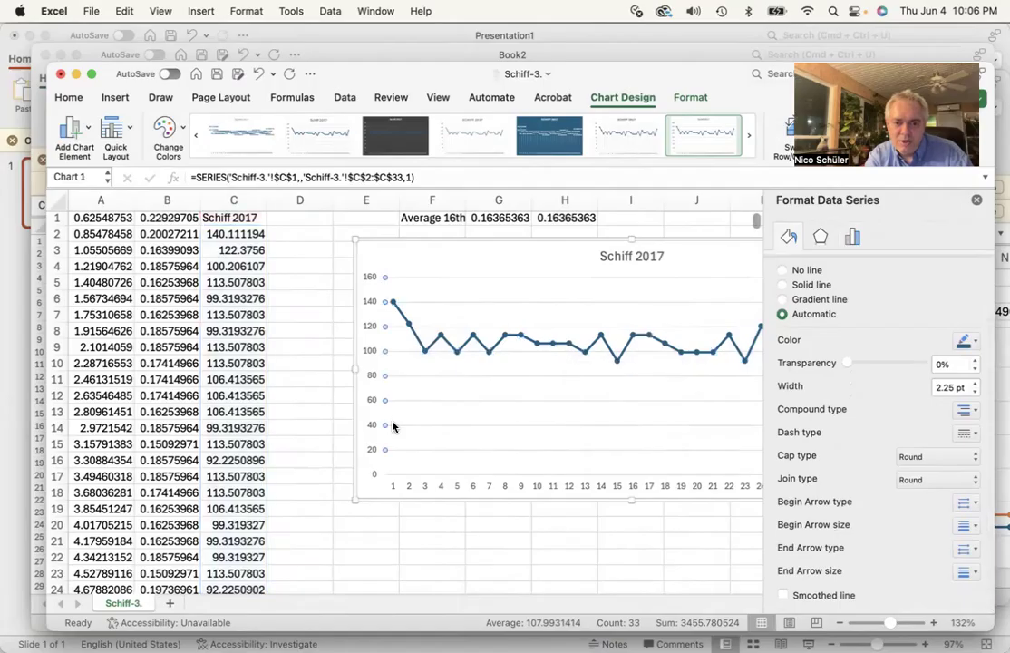
click(370, 401)
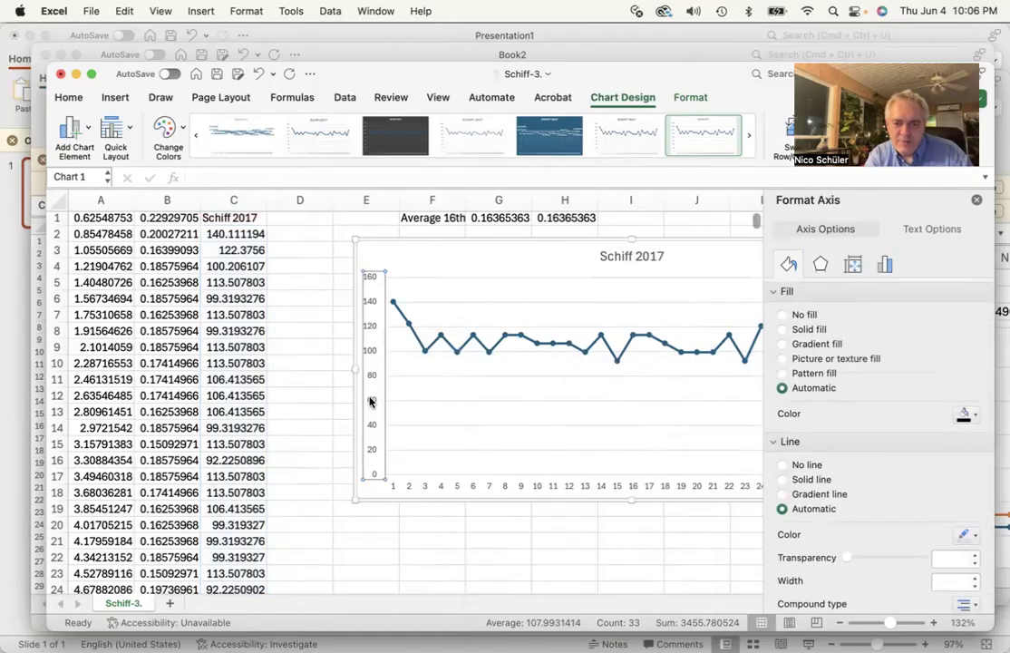
scroll(868, 444, down, 5)
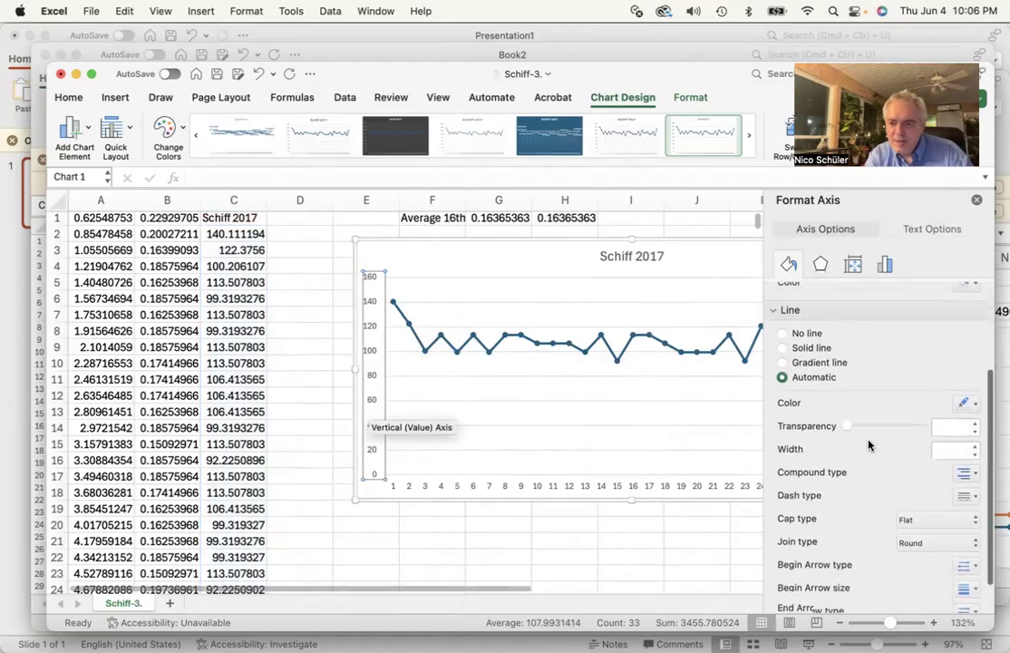
scroll(868, 444, up, 5)
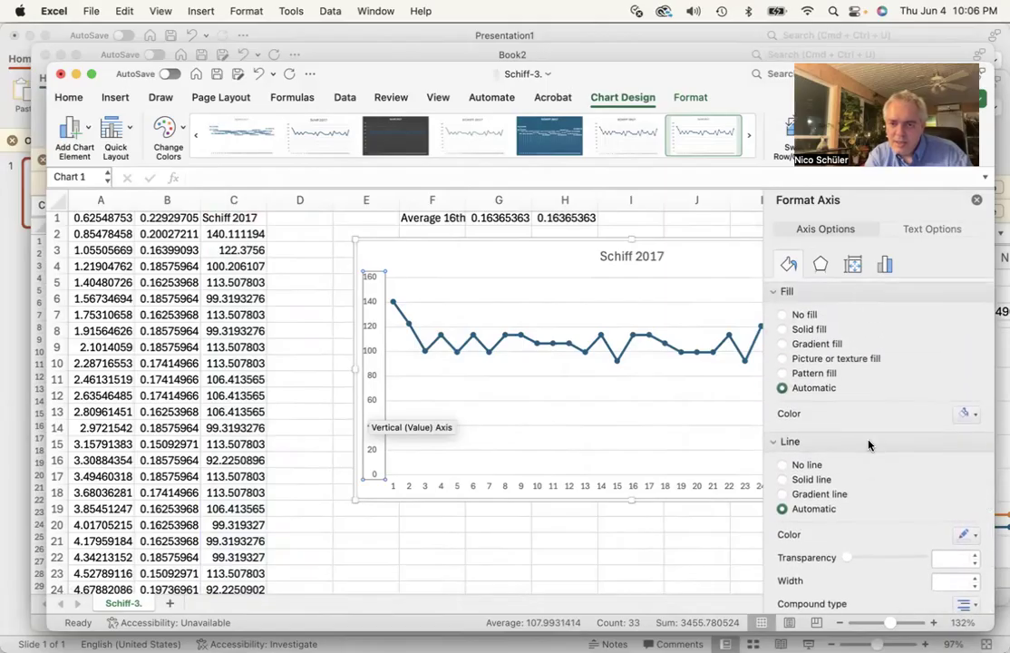
click(887, 264)
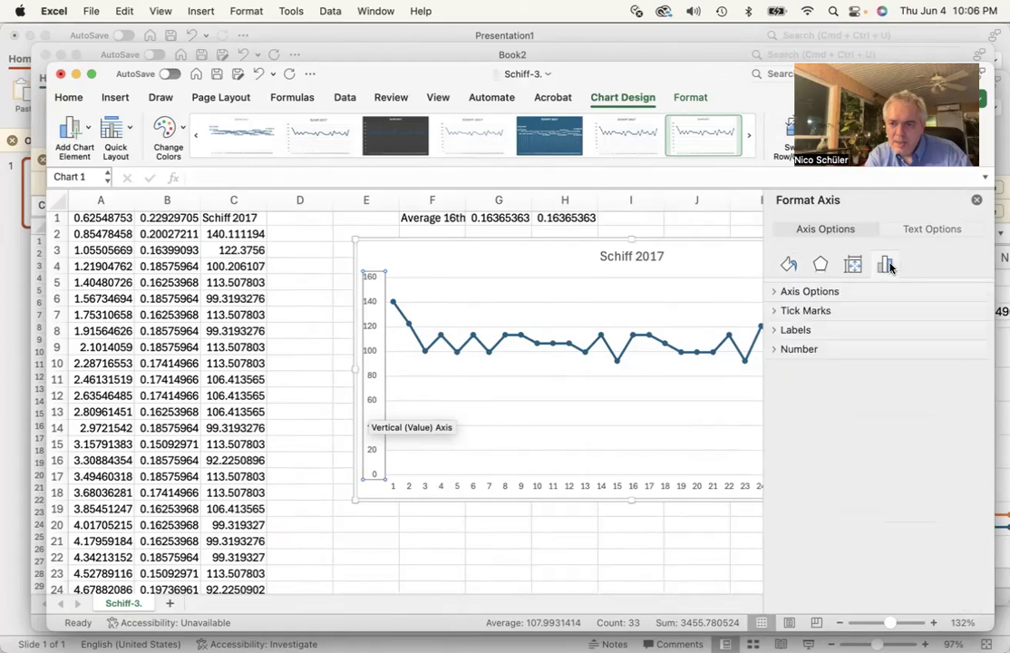
click(775, 292)
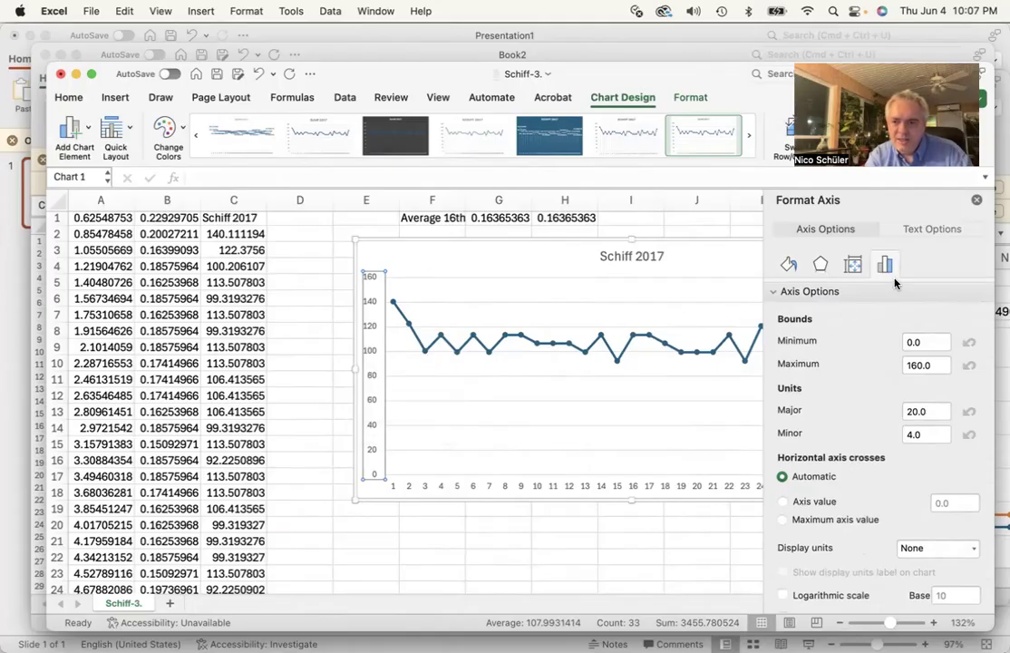
double_click(933, 342)
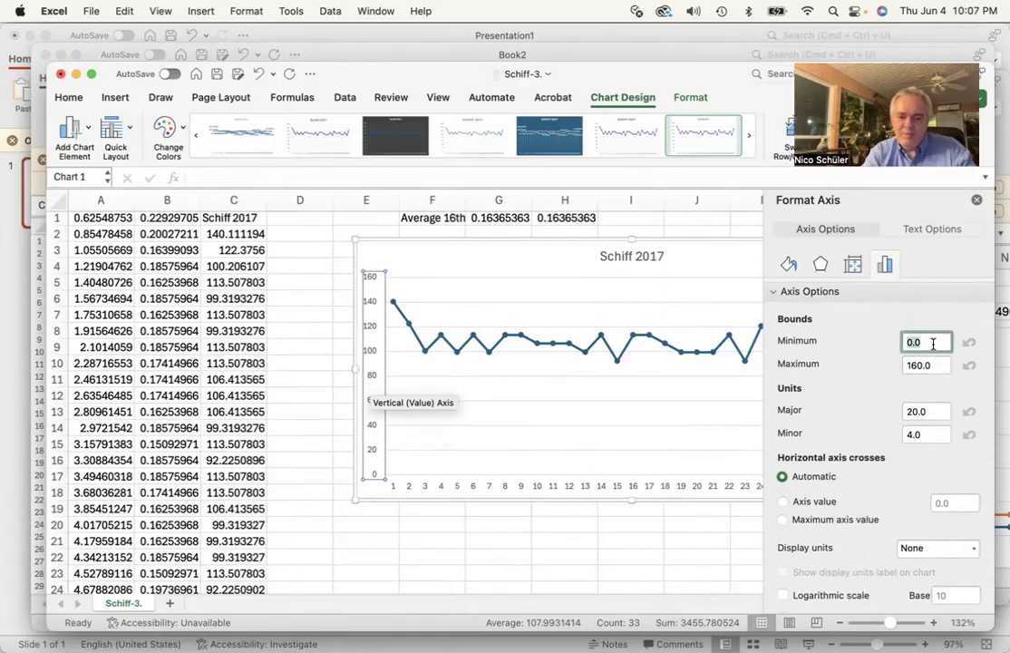
text(40)
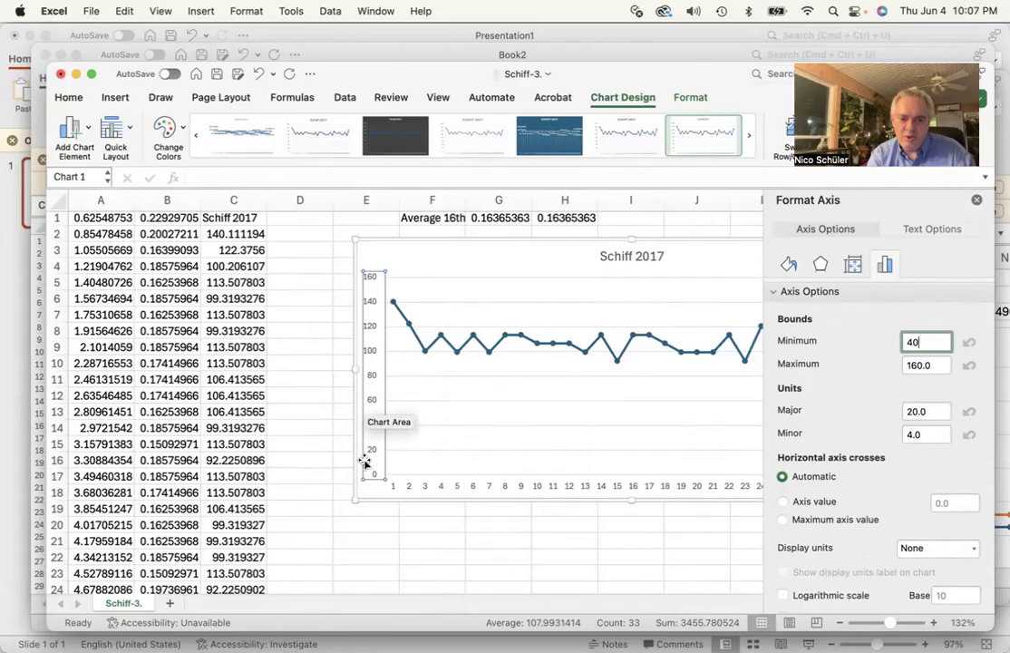
key(Return)
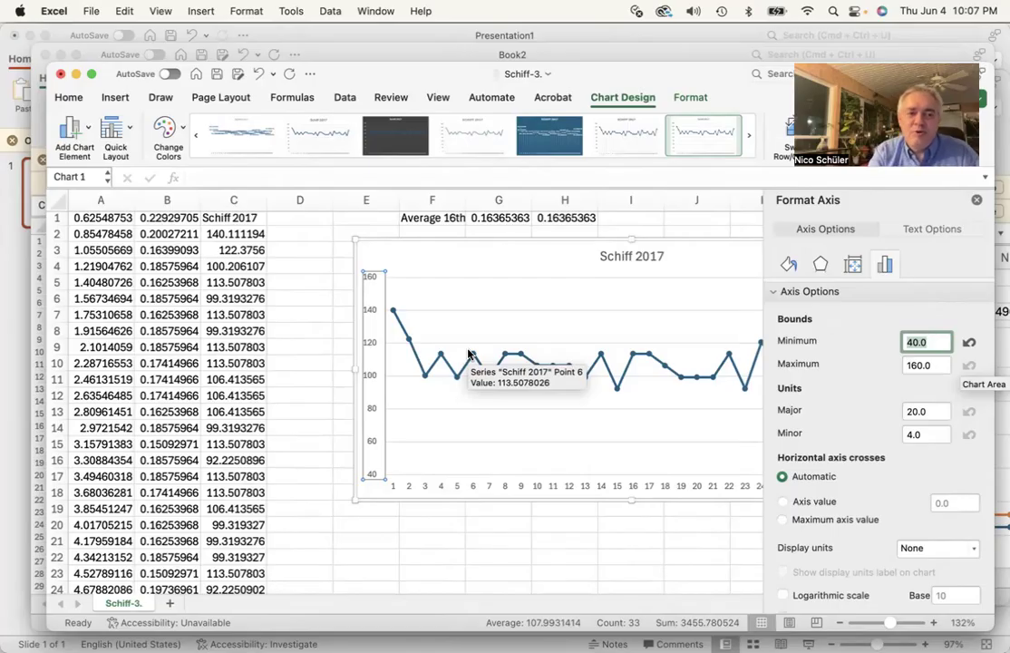
click(14, 153)
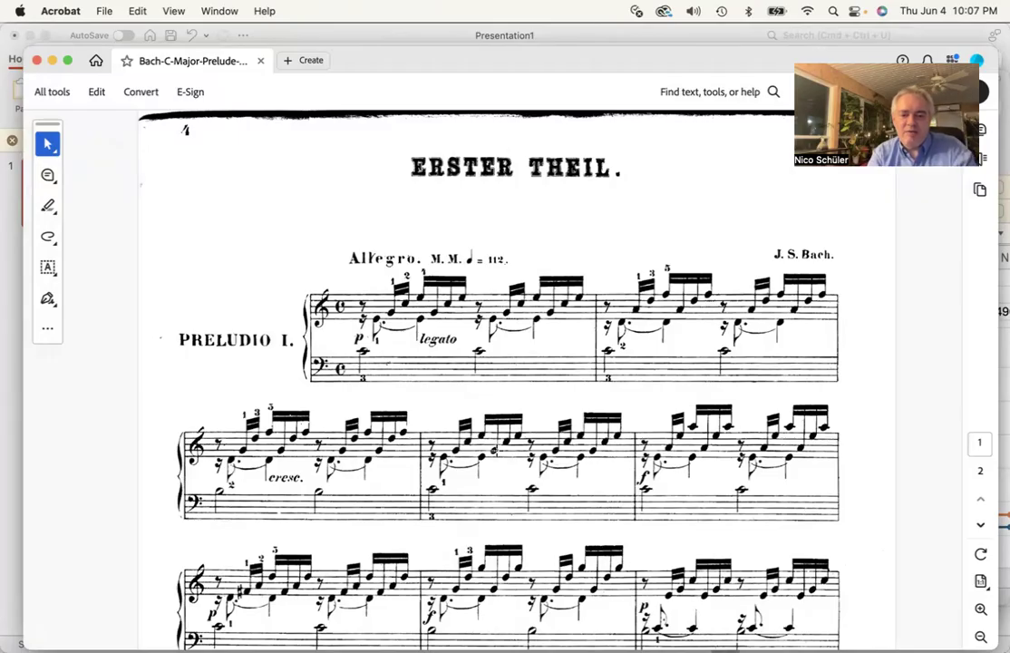
key(super+Tab)
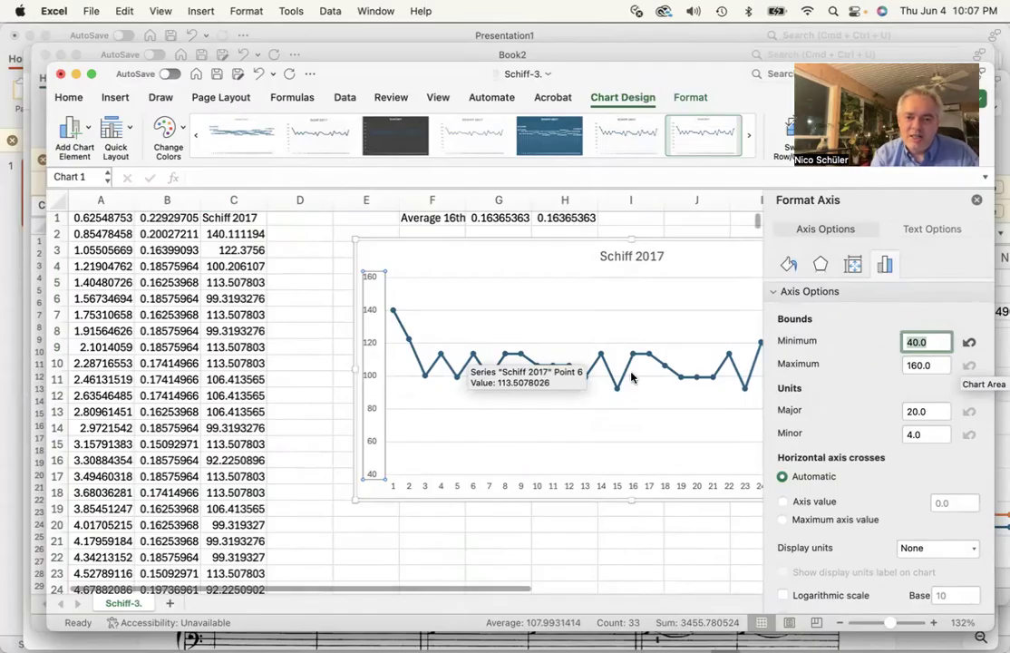
Close the formatting pane and set the chart's font size to 14
click(976, 200)
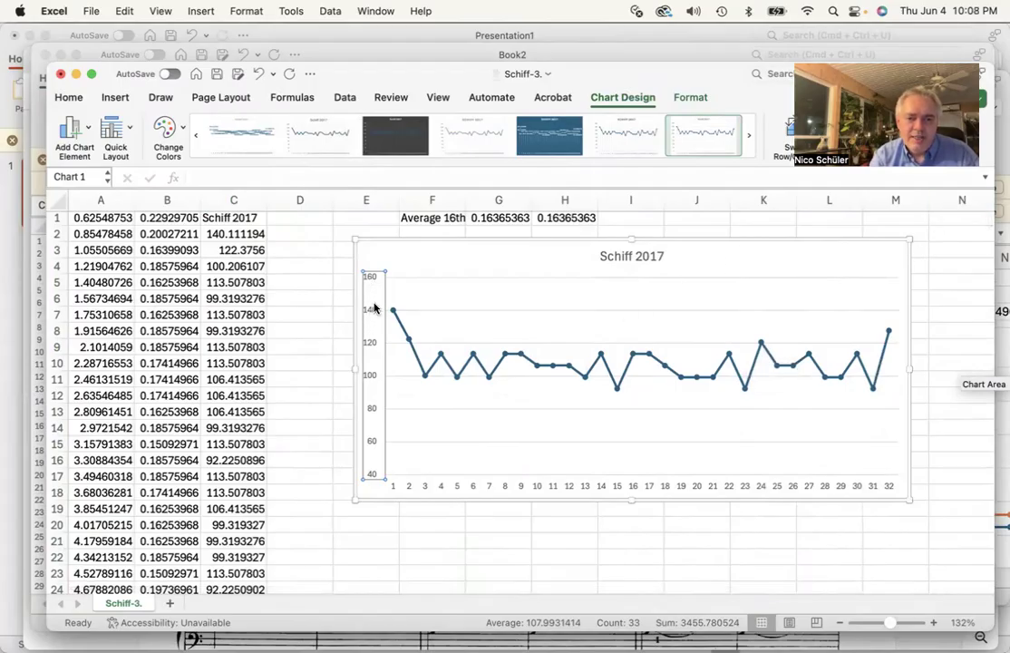
click(68, 97)
click(281, 129)
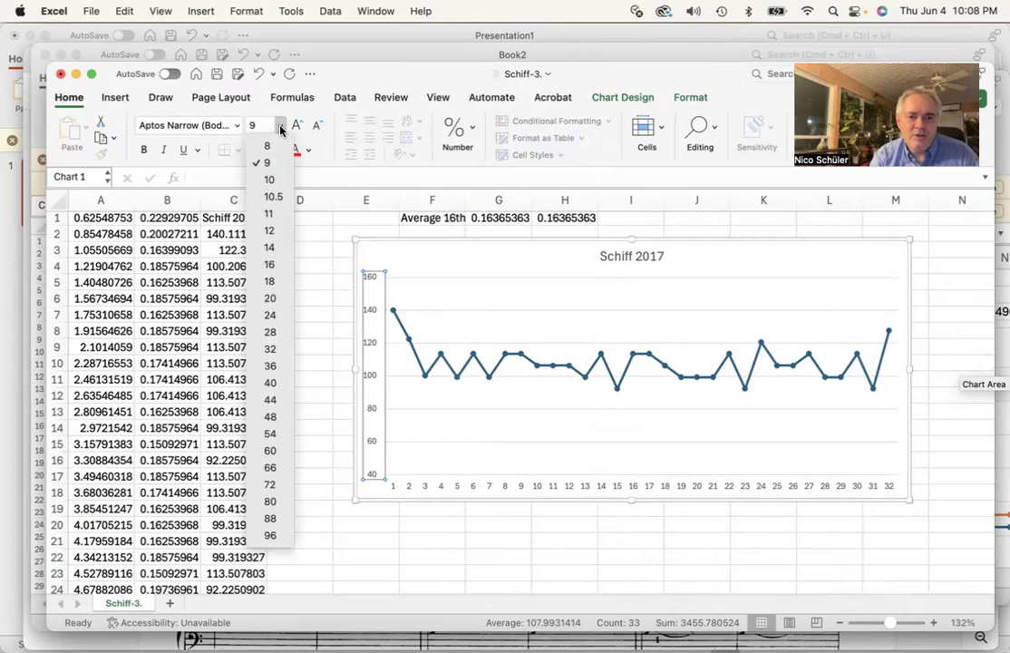
click(269, 247)
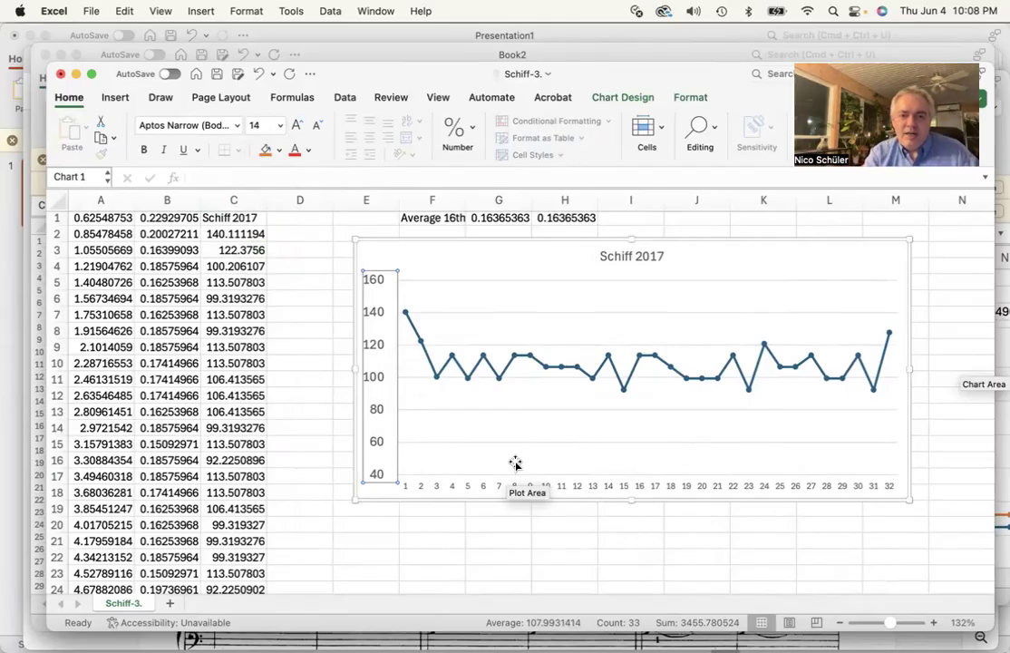
Select the chart and take a screenshot of its plot region with the axis labels
click(436, 249)
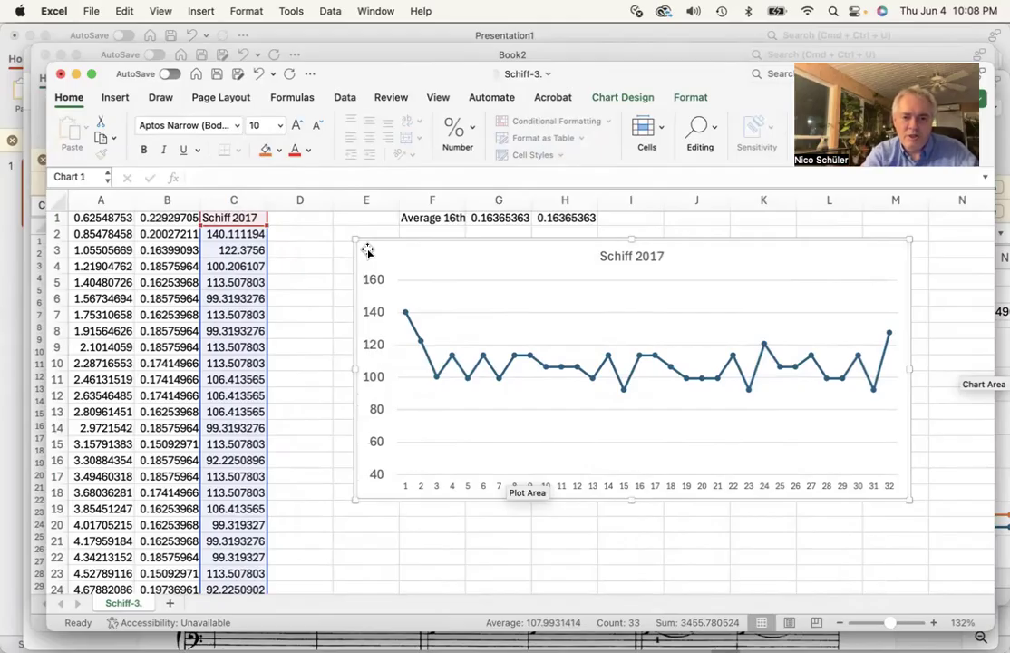
key(super+shift+4)
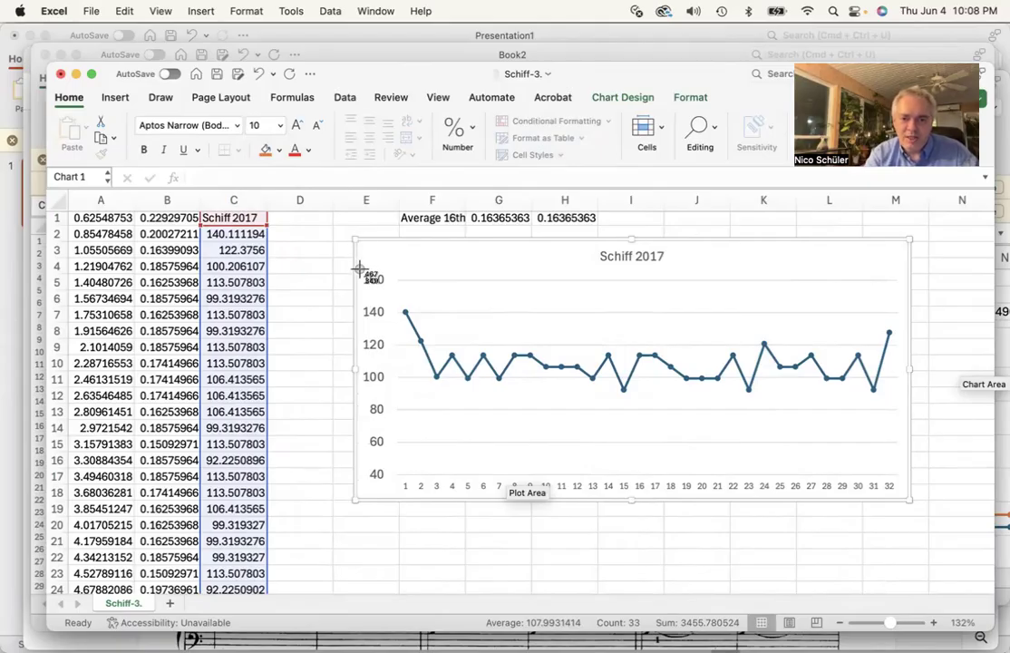
drag(360, 270, 896, 479)
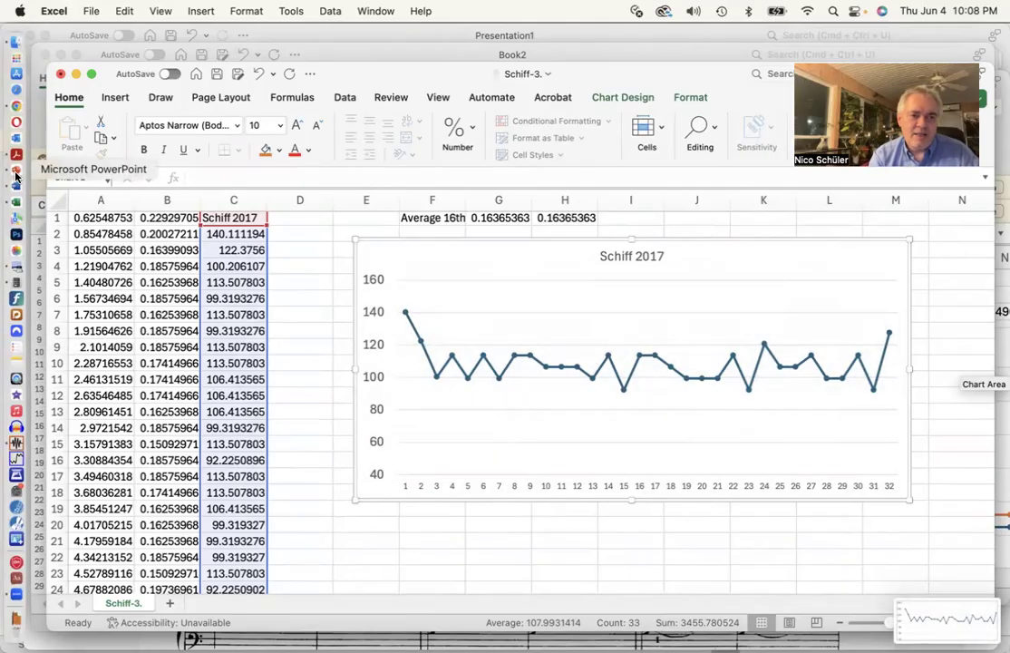
Switch to PowerPoint and insert the new chart screenshot from the Desktop as a picture
click(16, 176)
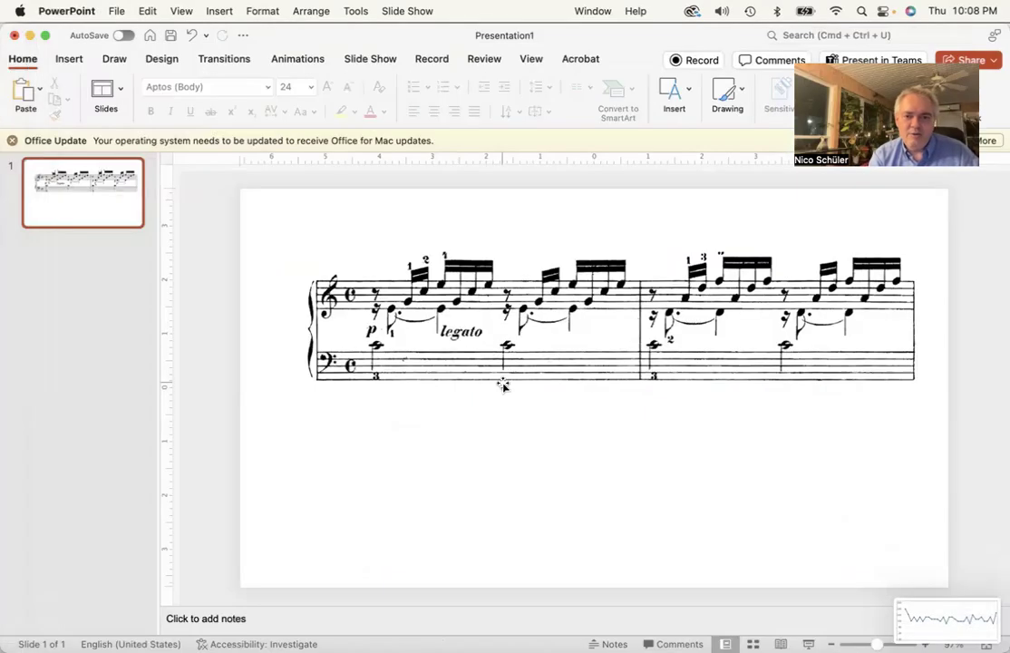
click(218, 10)
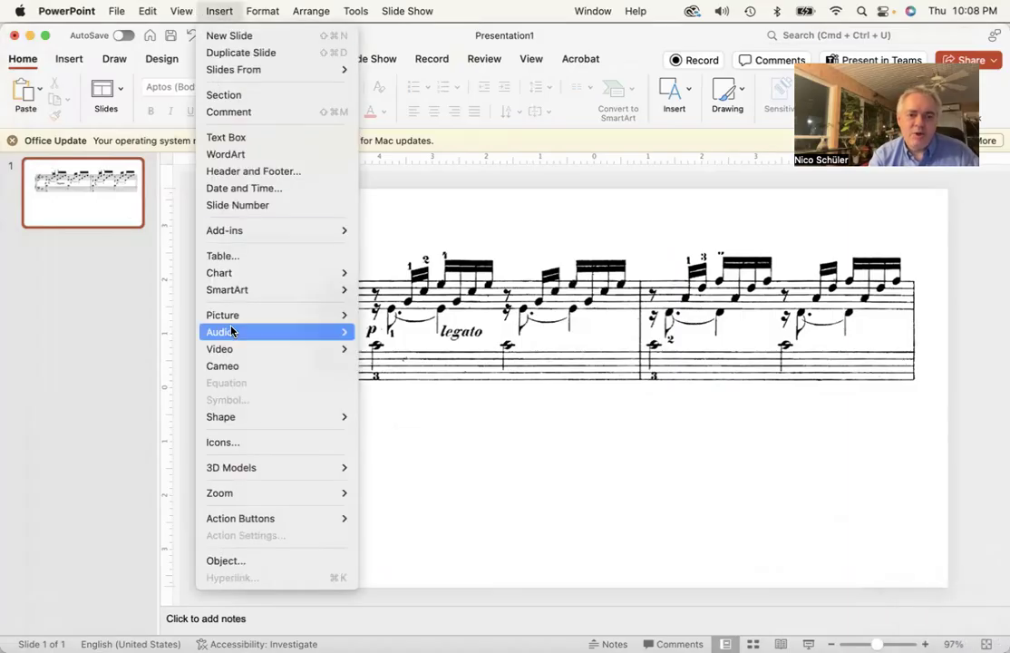
mouse_move(264, 317)
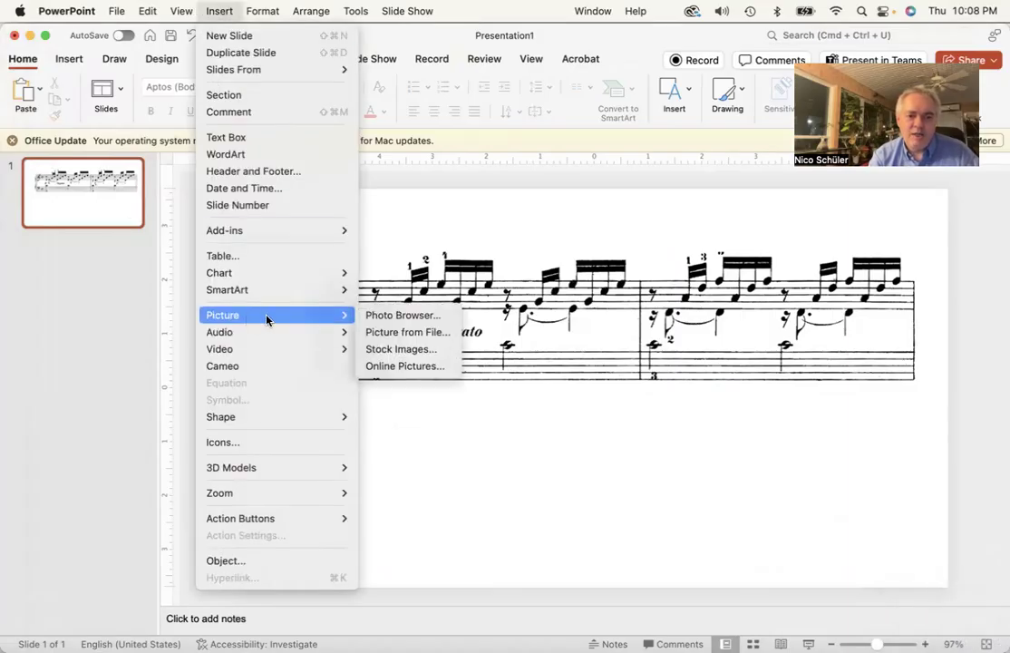
click(398, 335)
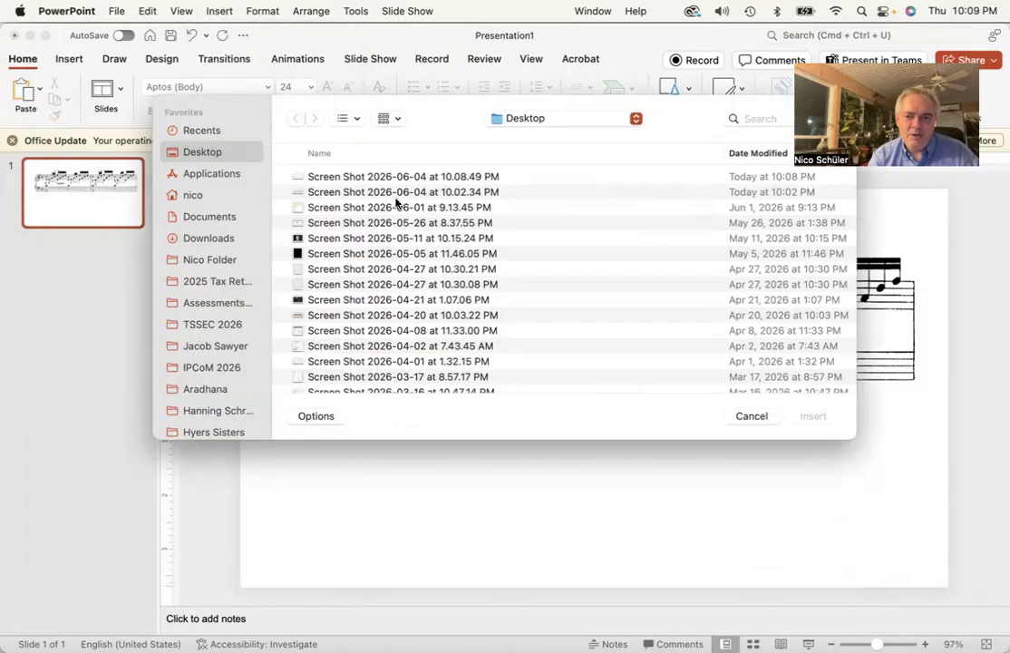
double_click(384, 176)
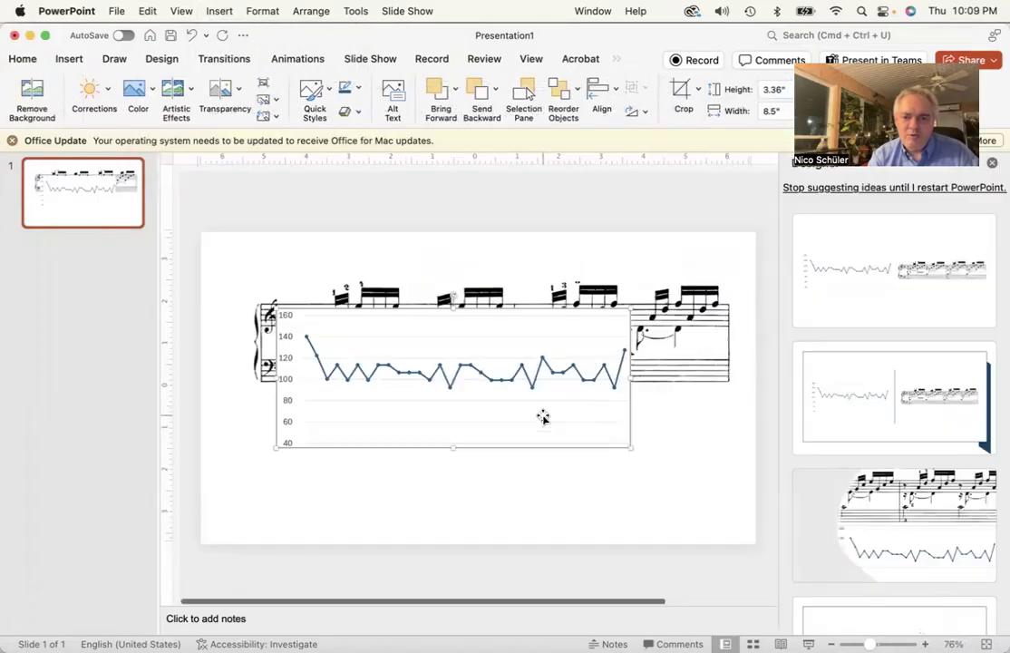
Move the chart picture below the score excerpt, stretch it to the excerpt's width, and close the Designer pane
drag(521, 423, 517, 503)
drag(626, 529, 734, 548)
drag(736, 551, 717, 546)
drag(486, 317, 487, 282)
drag(478, 416, 478, 390)
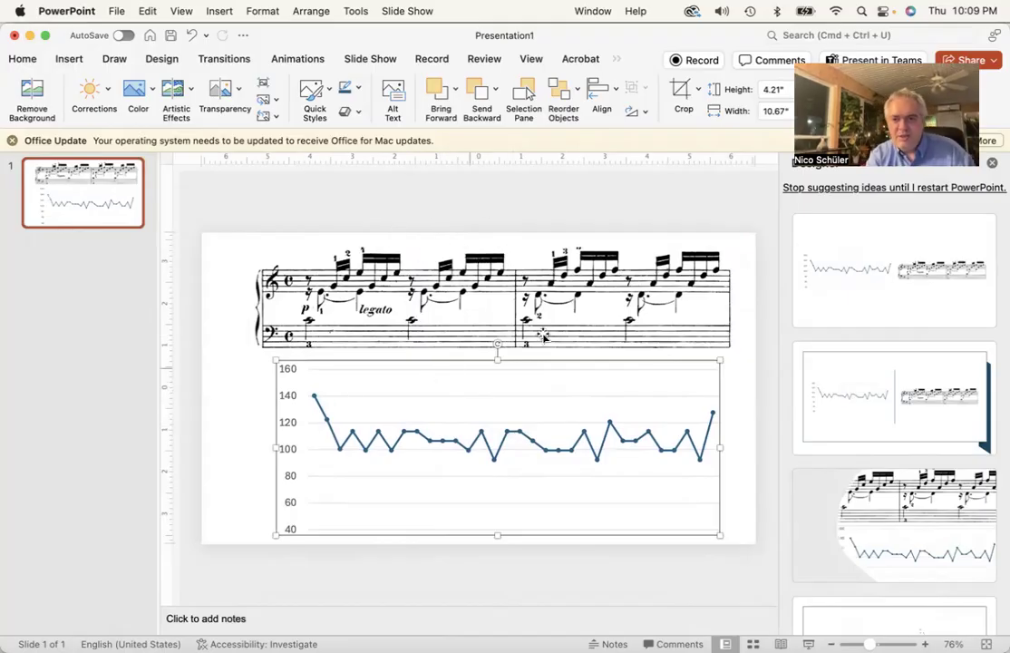
click(993, 164)
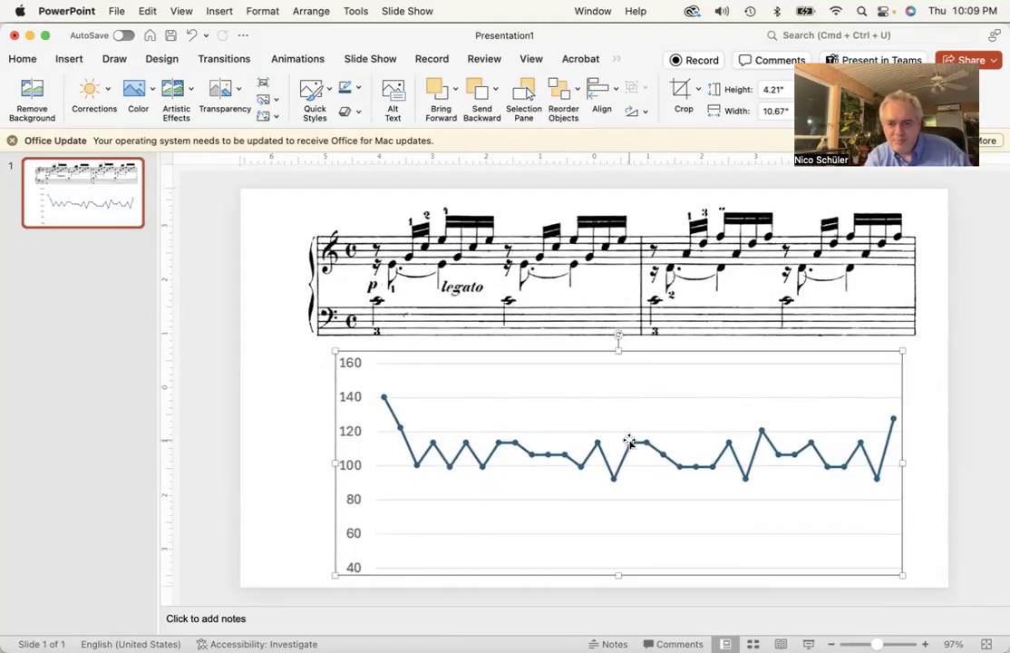
click(293, 456)
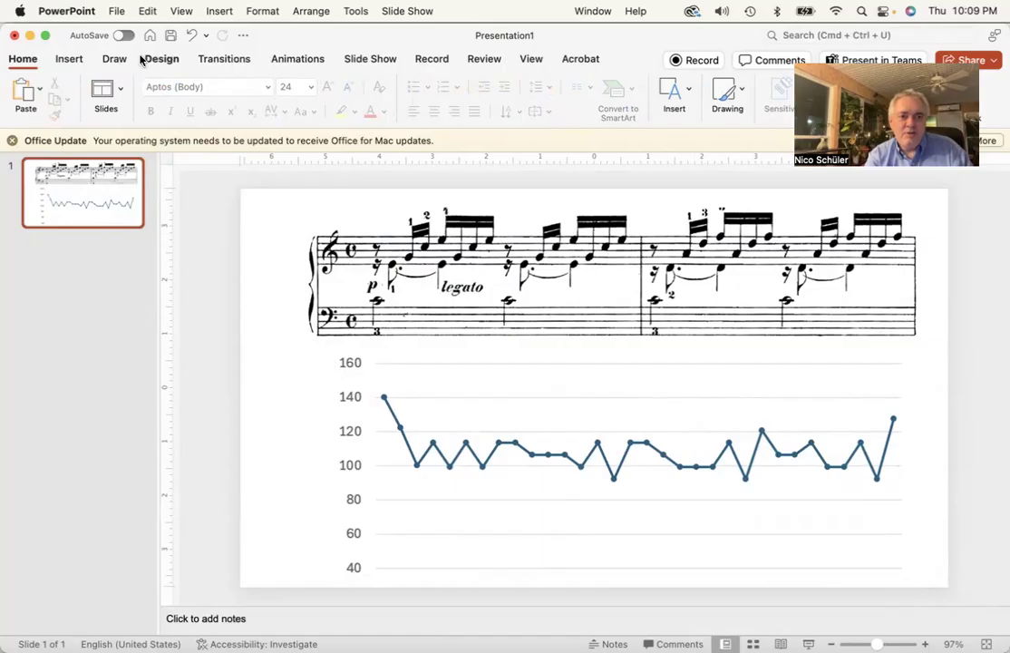
Draw a vertical line from the first bass note down to the chart's first data point
click(113, 59)
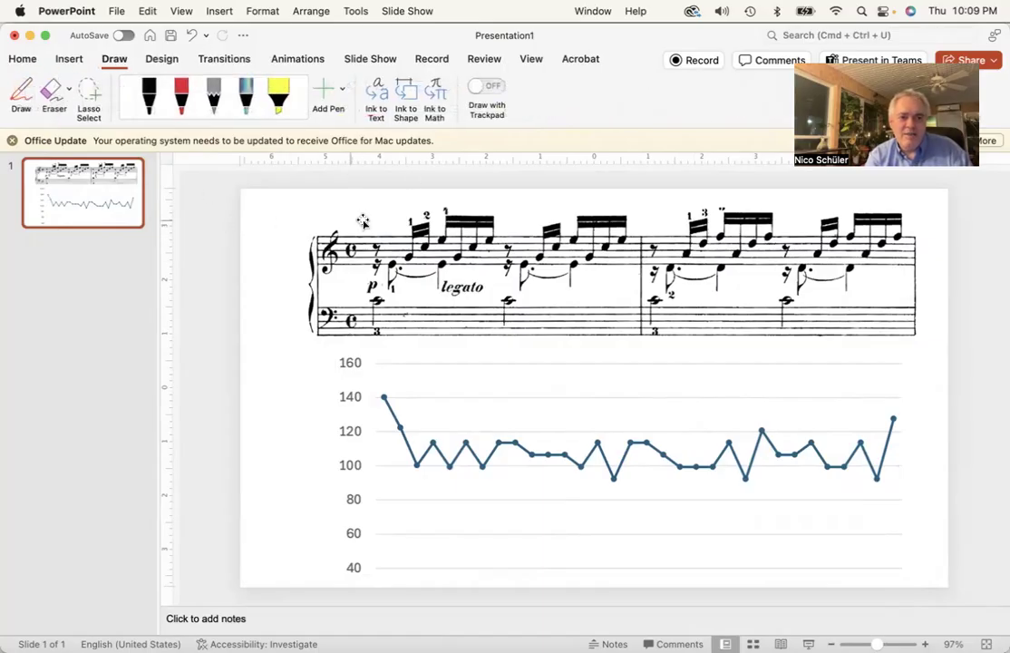
click(69, 59)
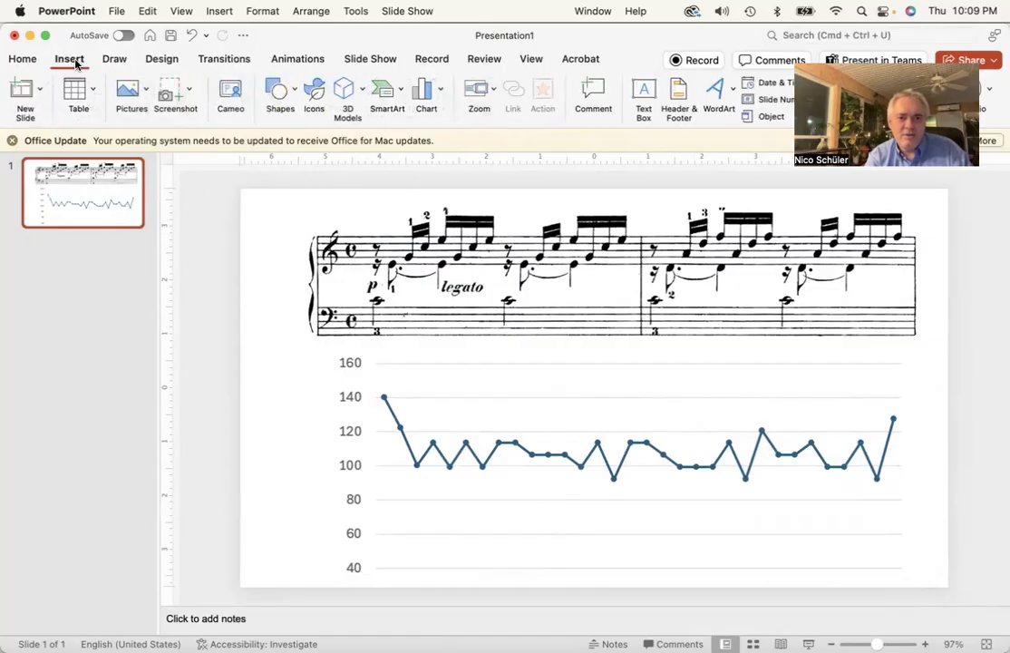
click(282, 94)
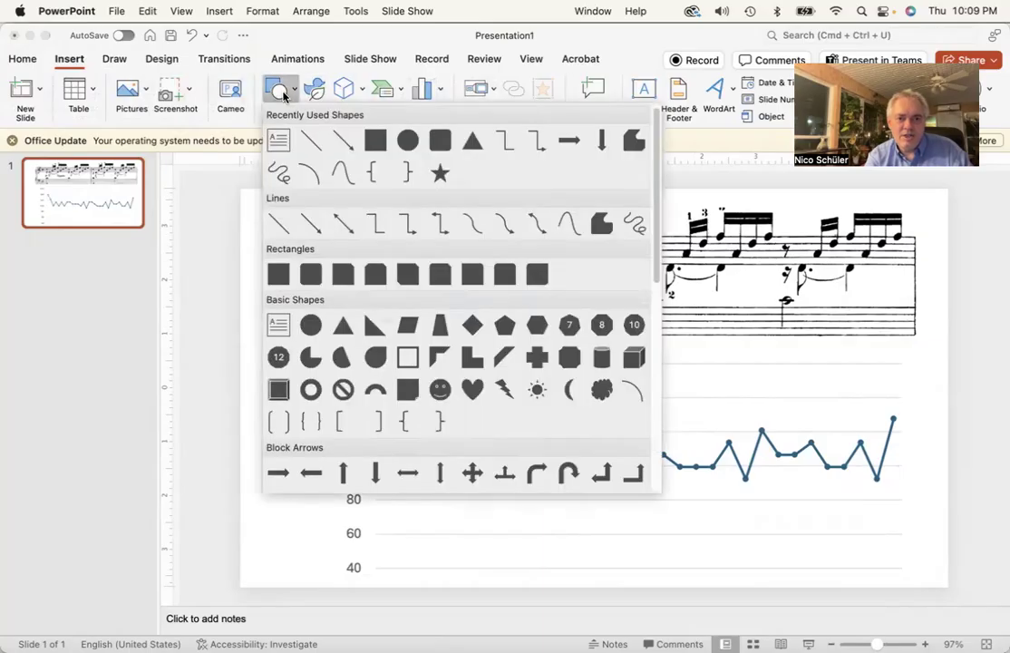
click(310, 139)
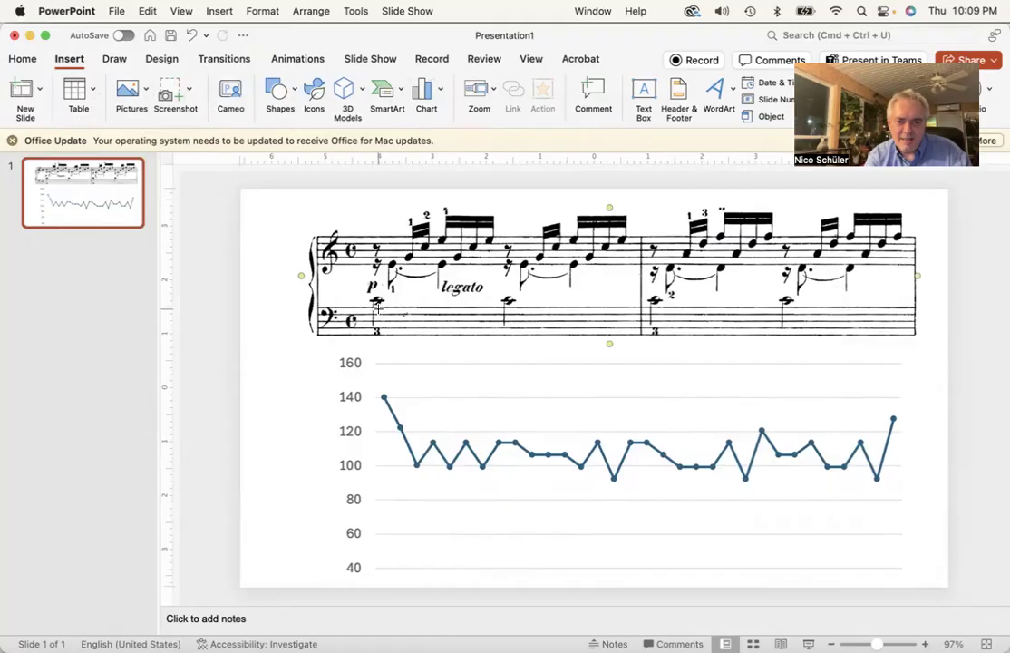
drag(377, 316, 383, 392)
Nudge the chart picture left and widen it slightly so its first point sits under the line
click(399, 430)
key(Left)
key(Left)
key(Left)
key(Left)
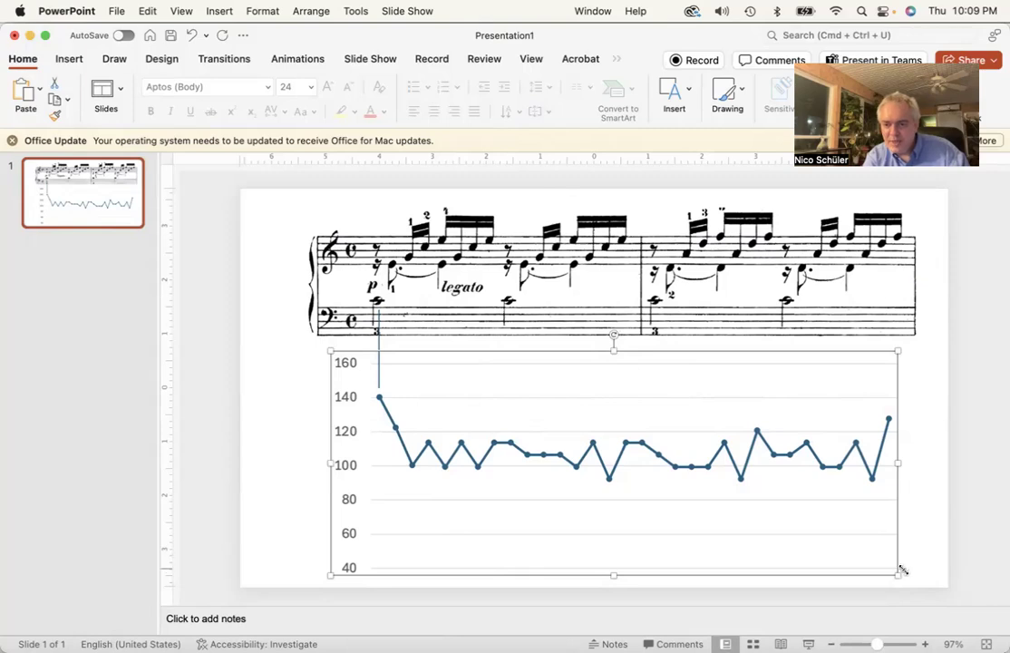
drag(900, 577, 906, 579)
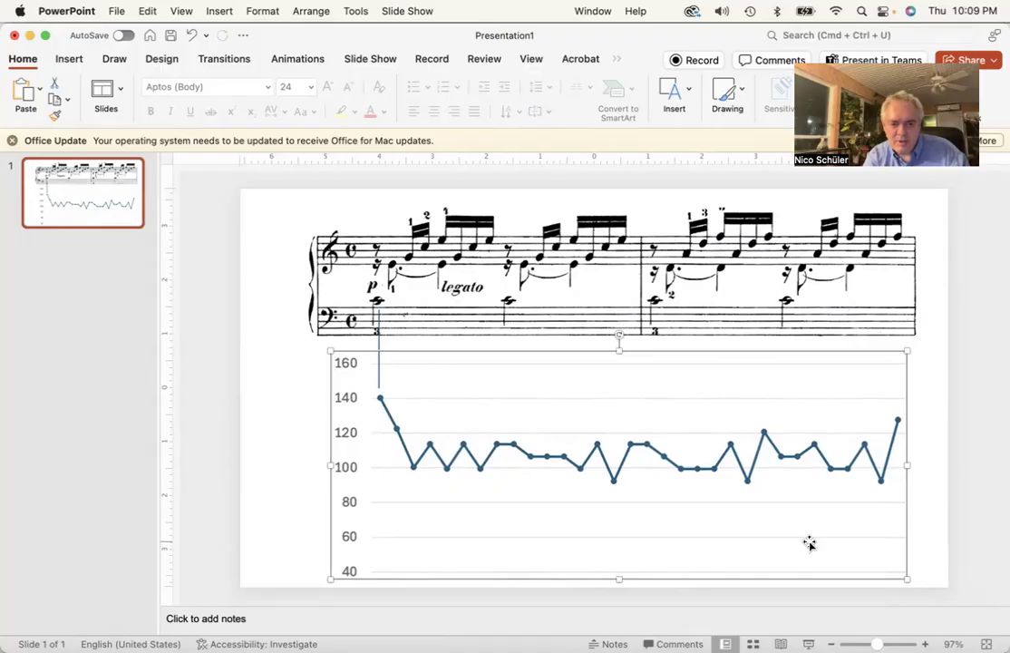
Paste a copy of the connecting line and stretch it from the legato lower-voice note down to its matching chart point
click(379, 342)
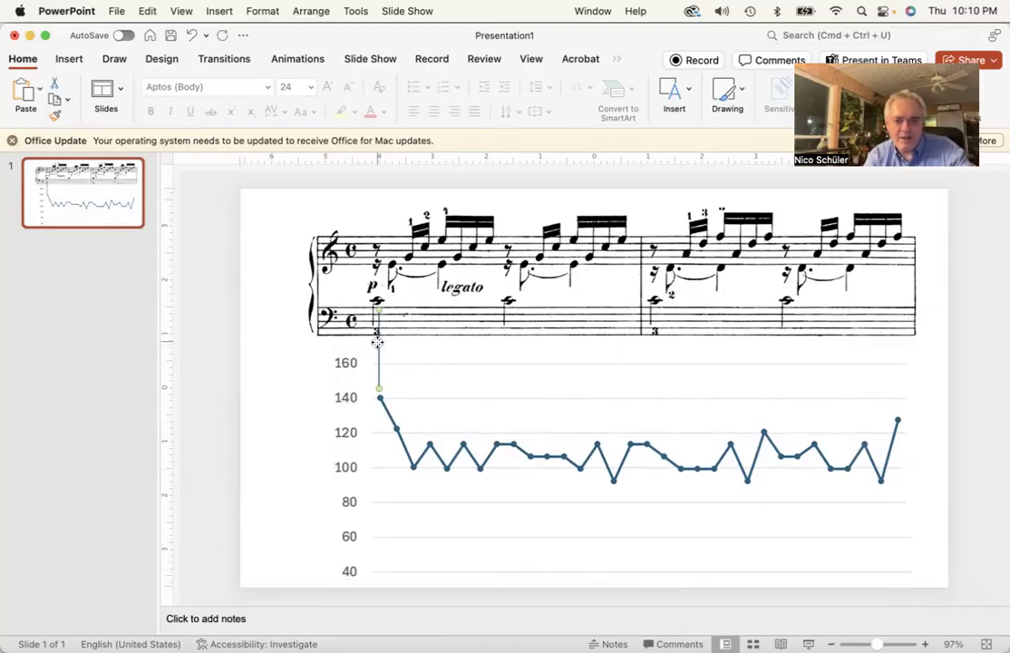
key(super+v)
drag(389, 352, 441, 303)
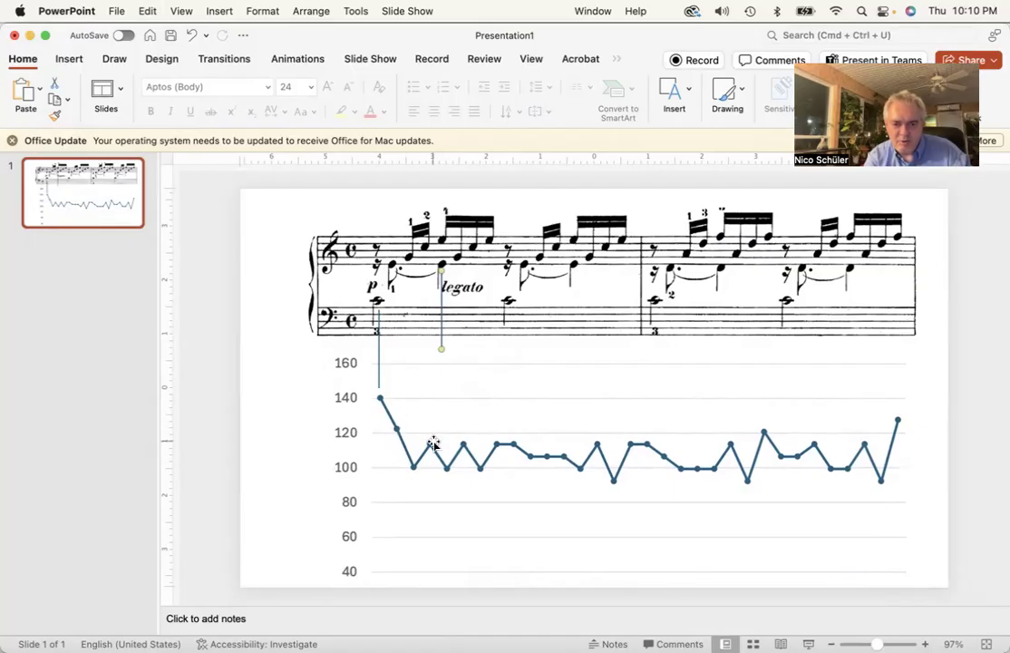
drag(441, 348, 447, 459)
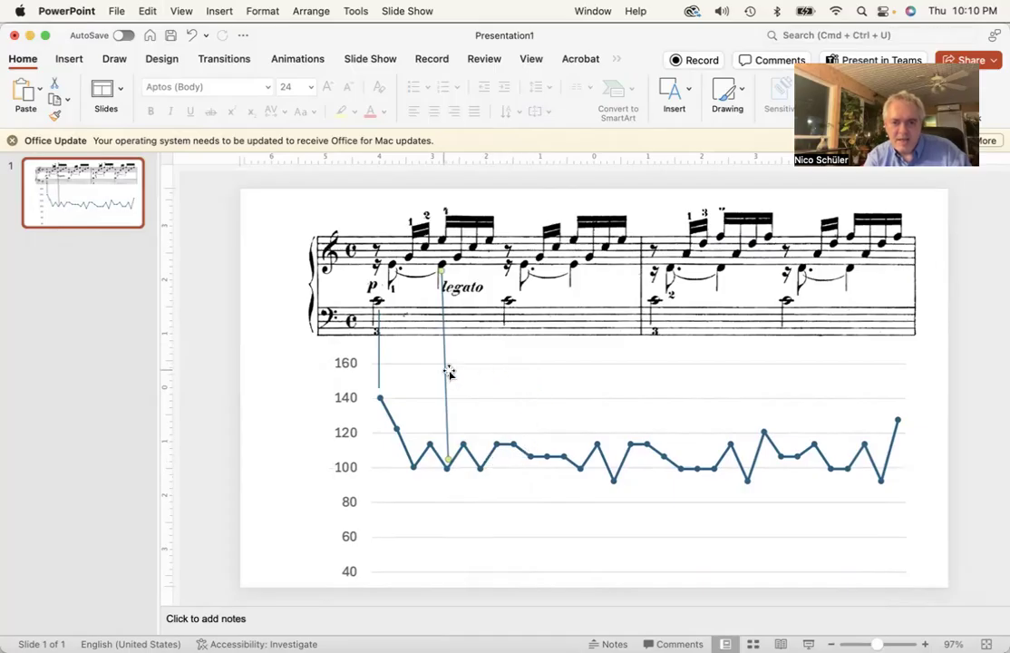
Duplicate the line onto the second bass note, shorten it to end just above the corresponding chart point, and nudge it into place
drag(446, 368, 511, 405)
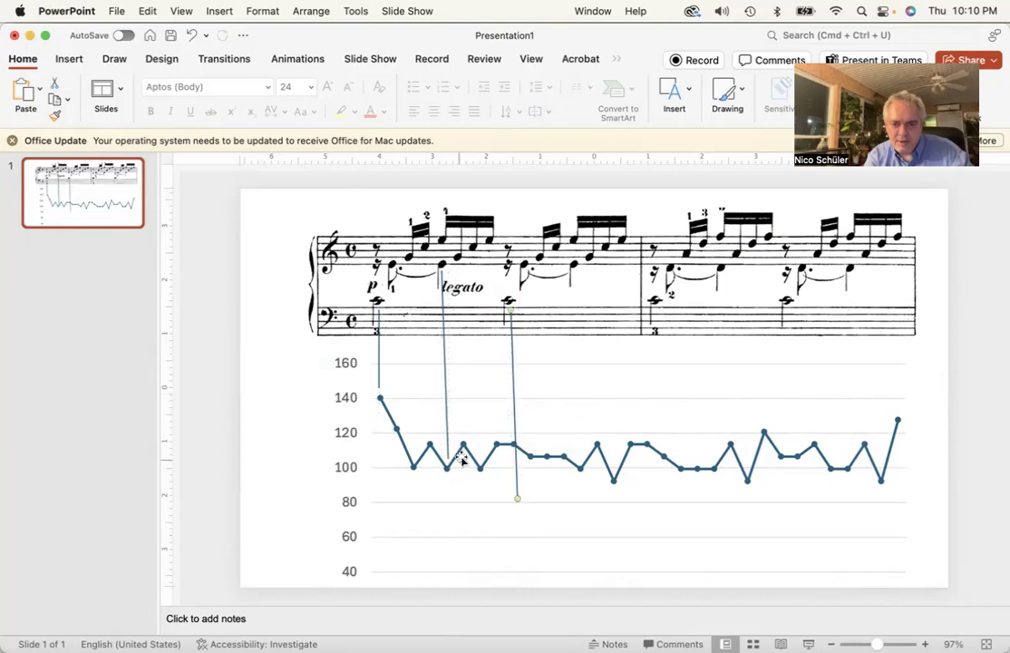
drag(517, 498, 513, 433)
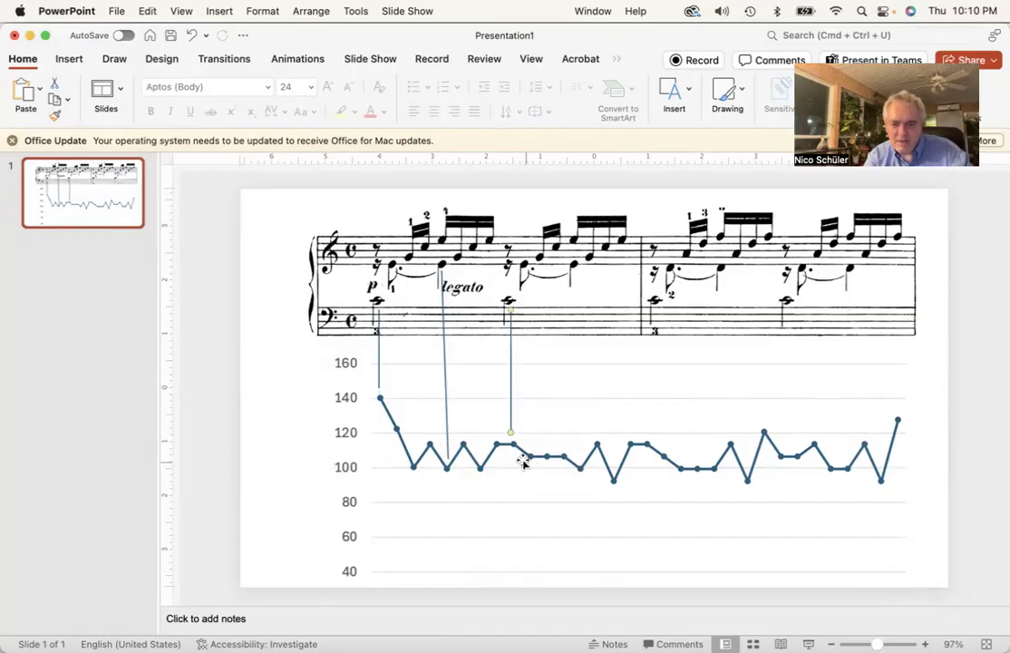
key(Right)
key(Right)
key(Right)
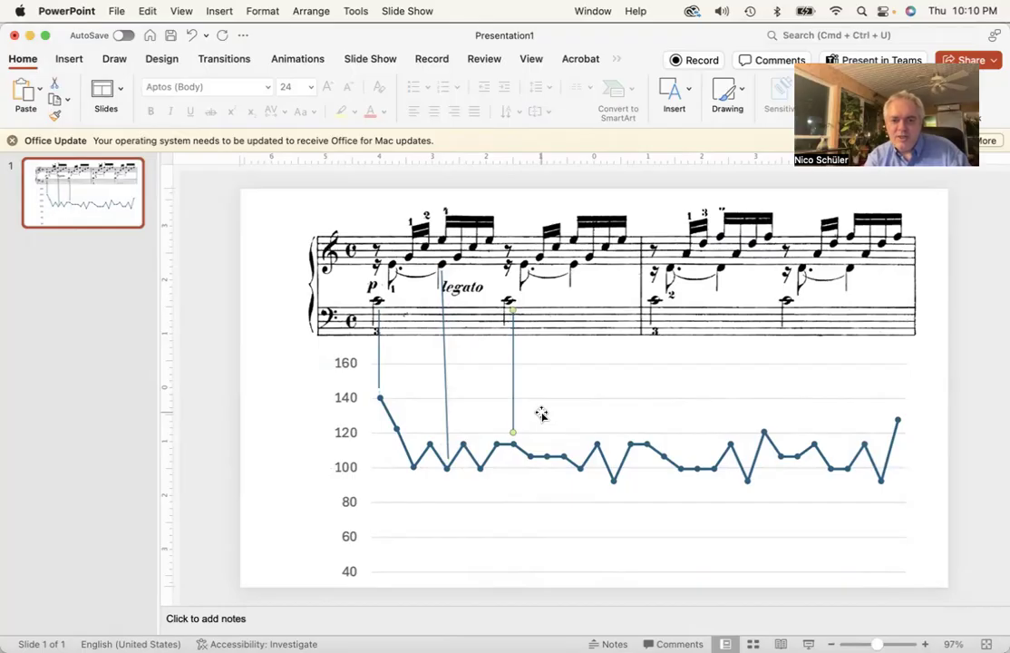
click(277, 400)
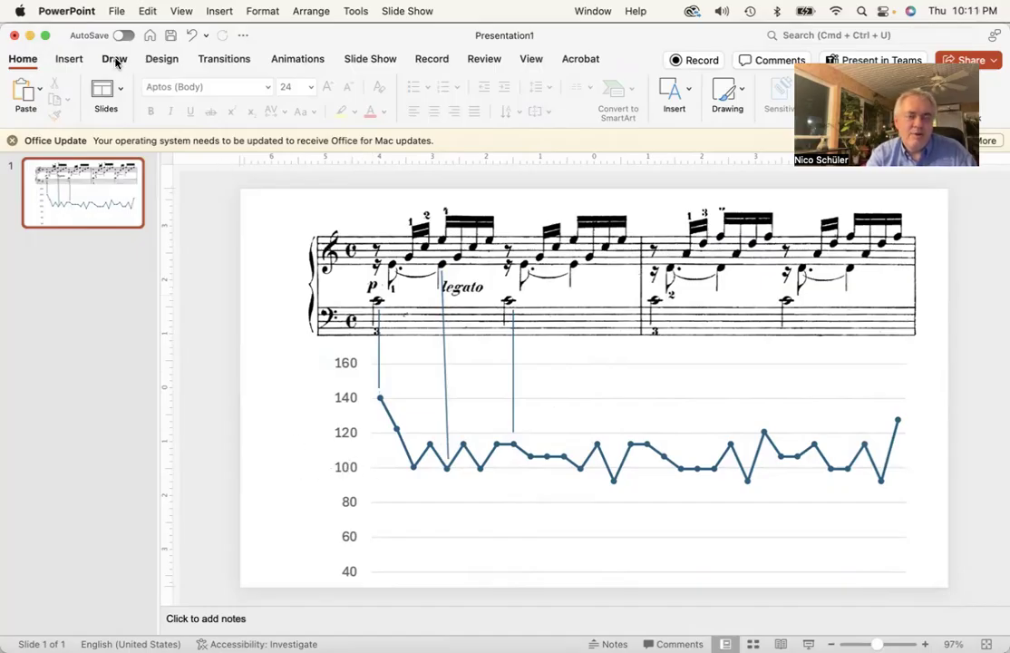
Insert a right block arrow pointing at the chart's 100 level beside the axis, then start the slide show
click(67, 61)
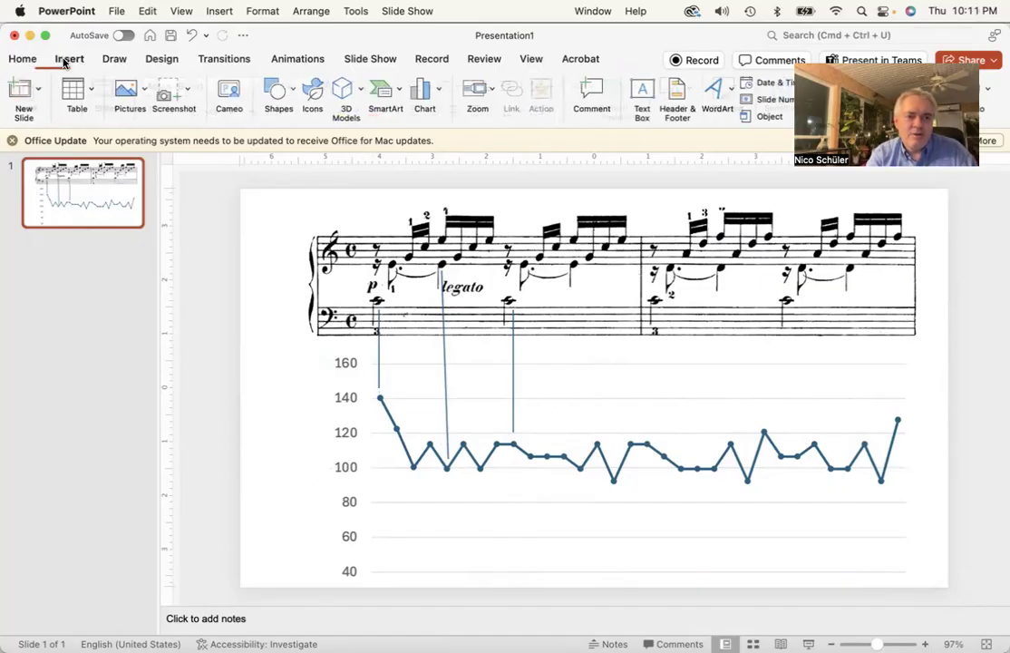
click(279, 95)
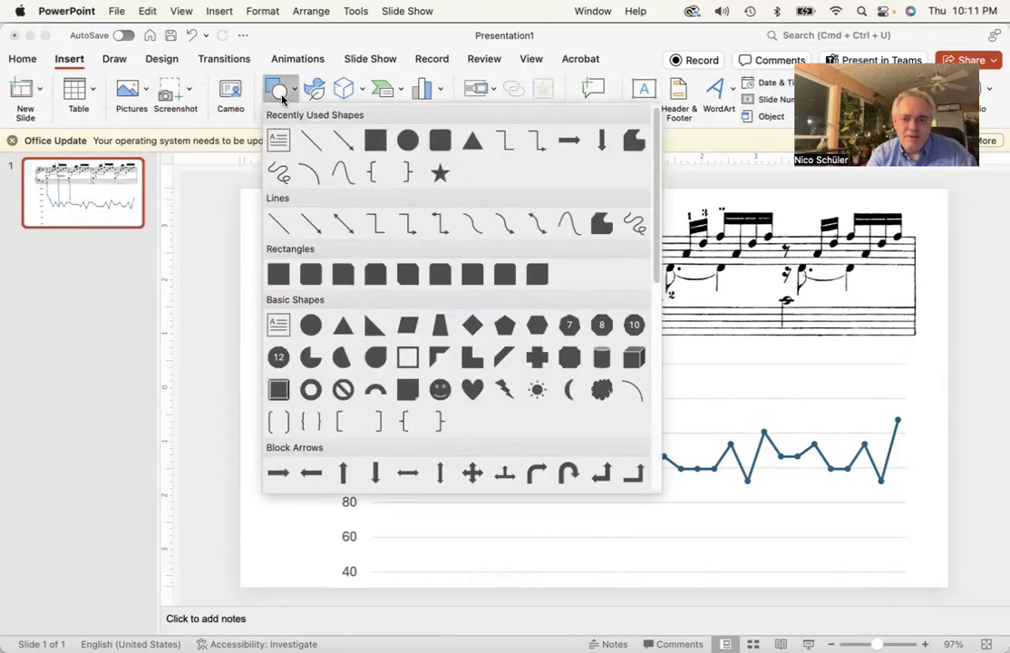
click(278, 472)
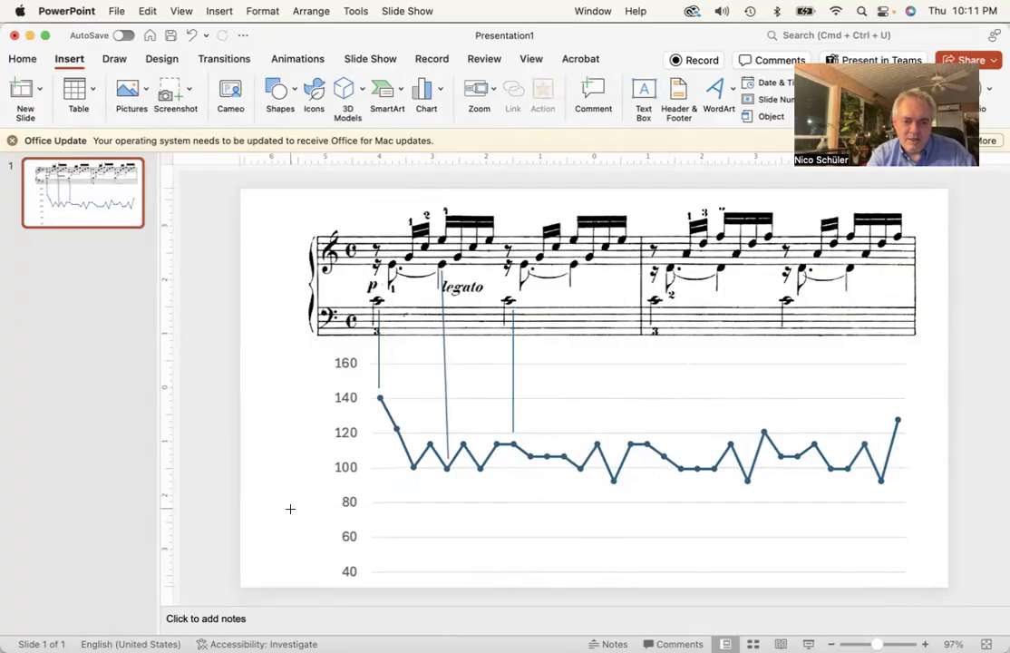
click(313, 469)
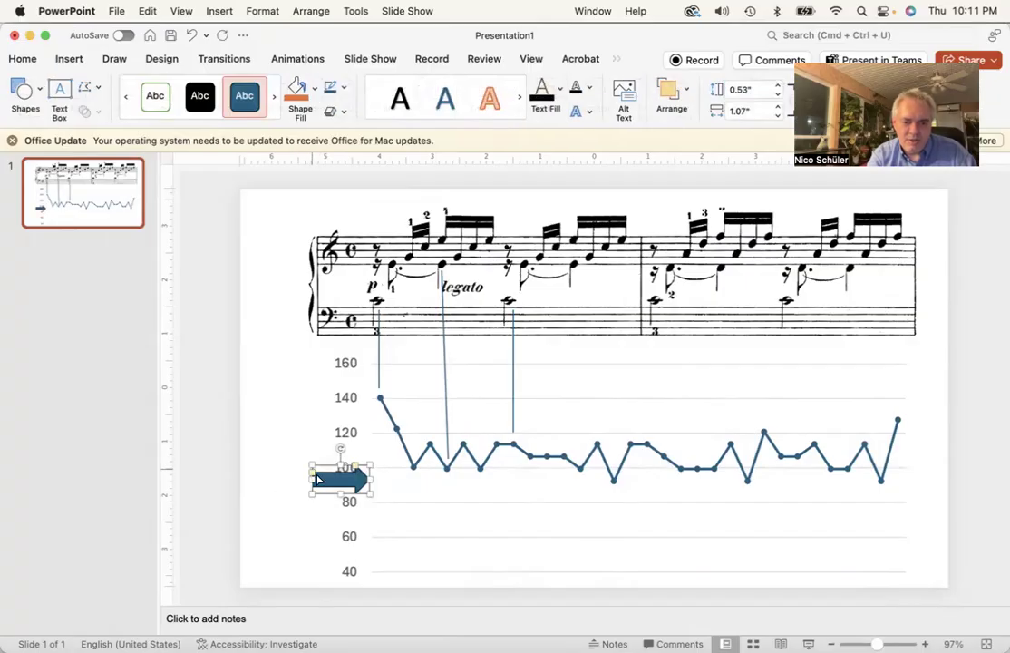
drag(323, 470, 277, 453)
click(288, 523)
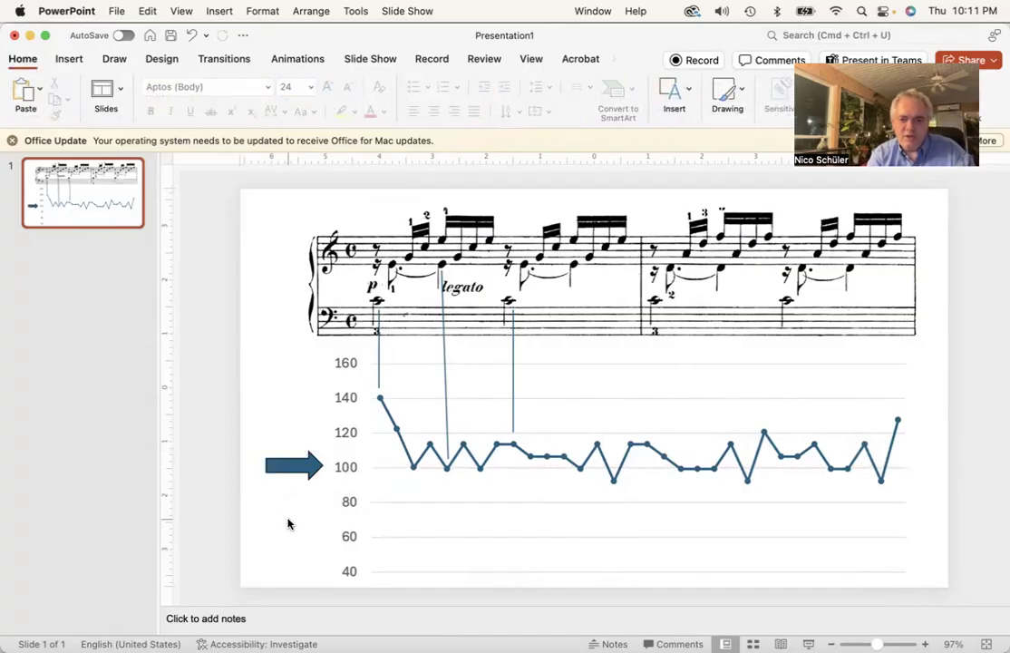
click(805, 644)
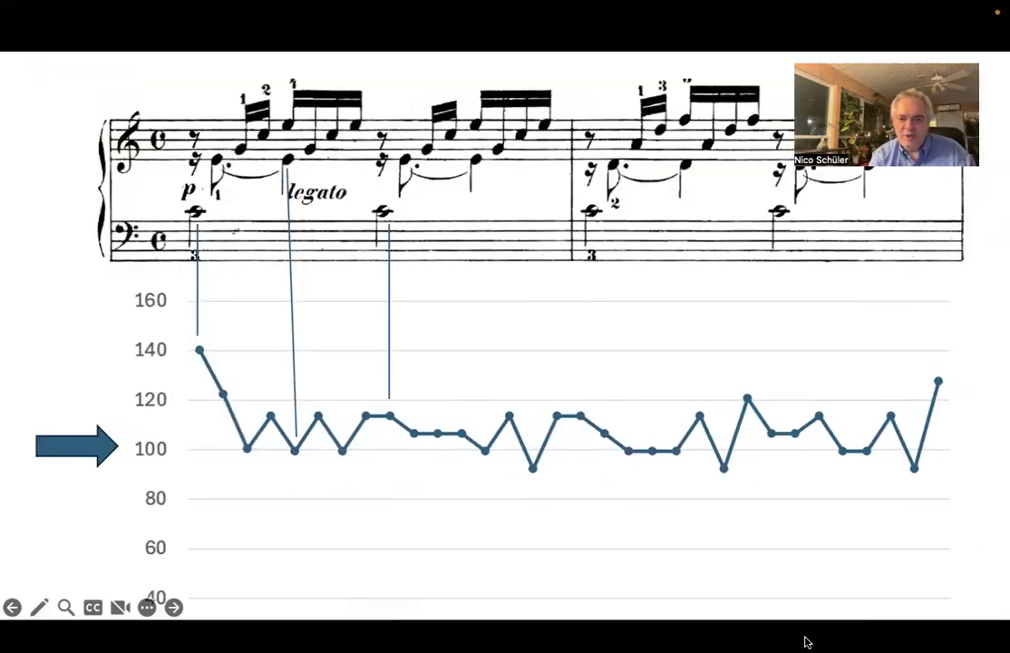
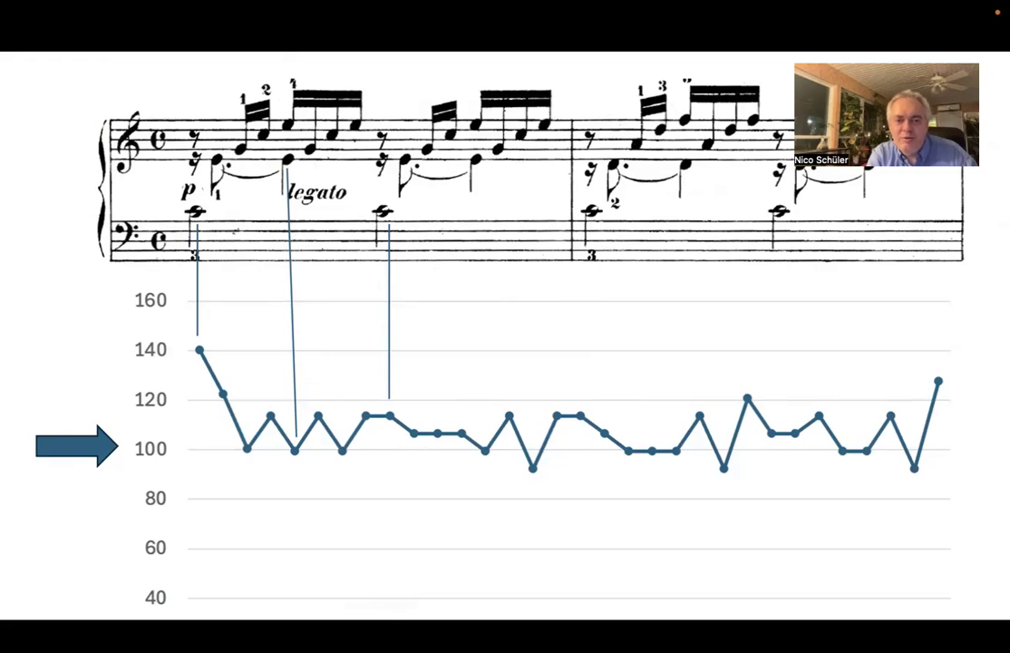
Exit the slide show, switch to Excel and bring the Schiff-2017-Nico-2 workbook window to the front
key(Escape)
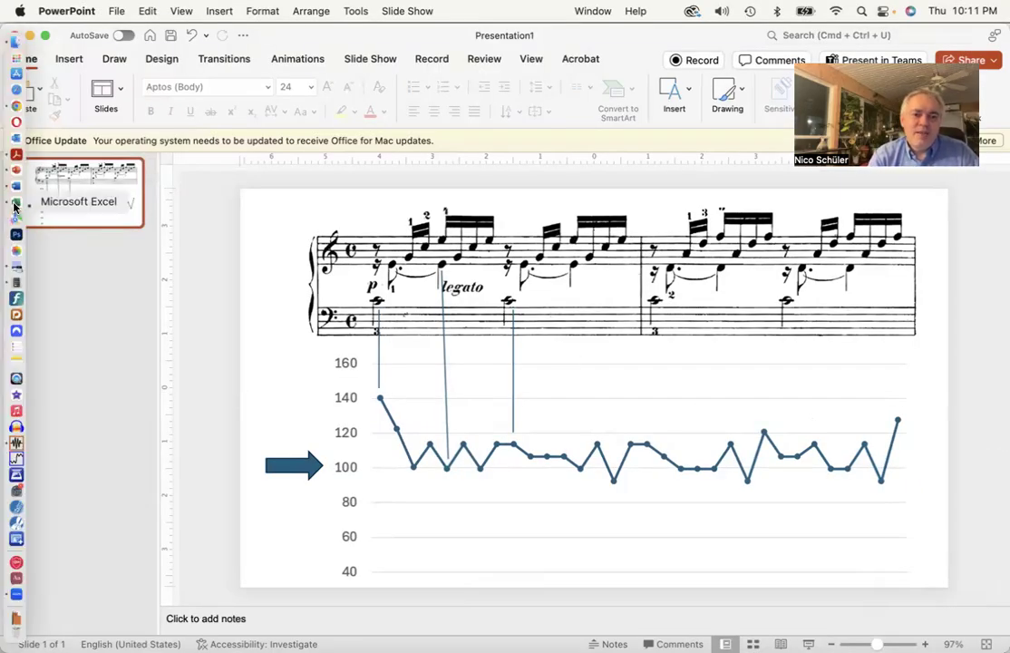
click(14, 208)
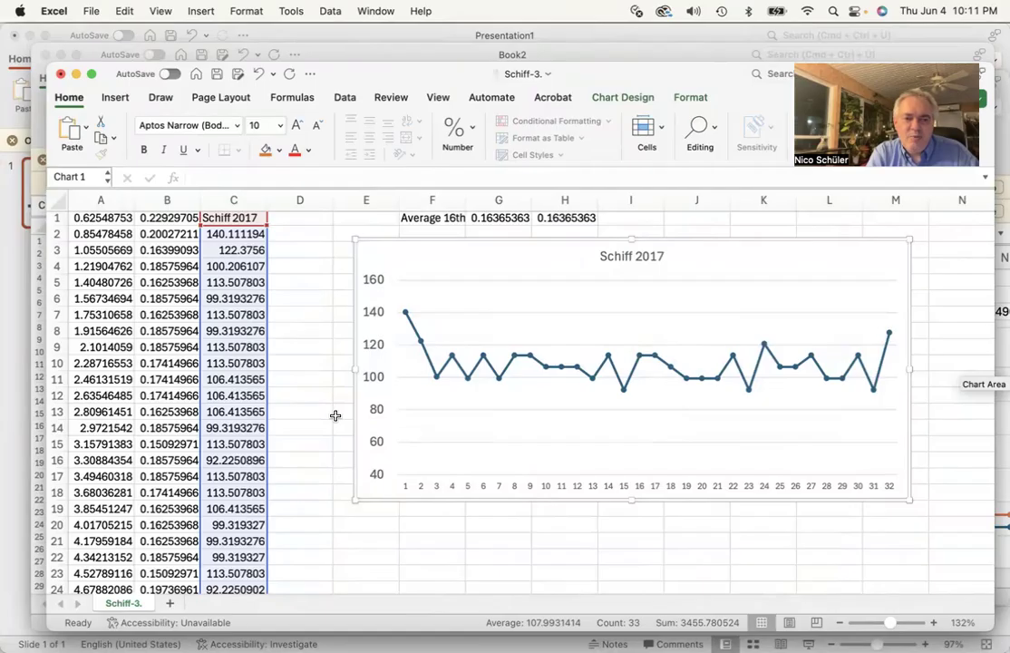
drag(395, 77, 366, 103)
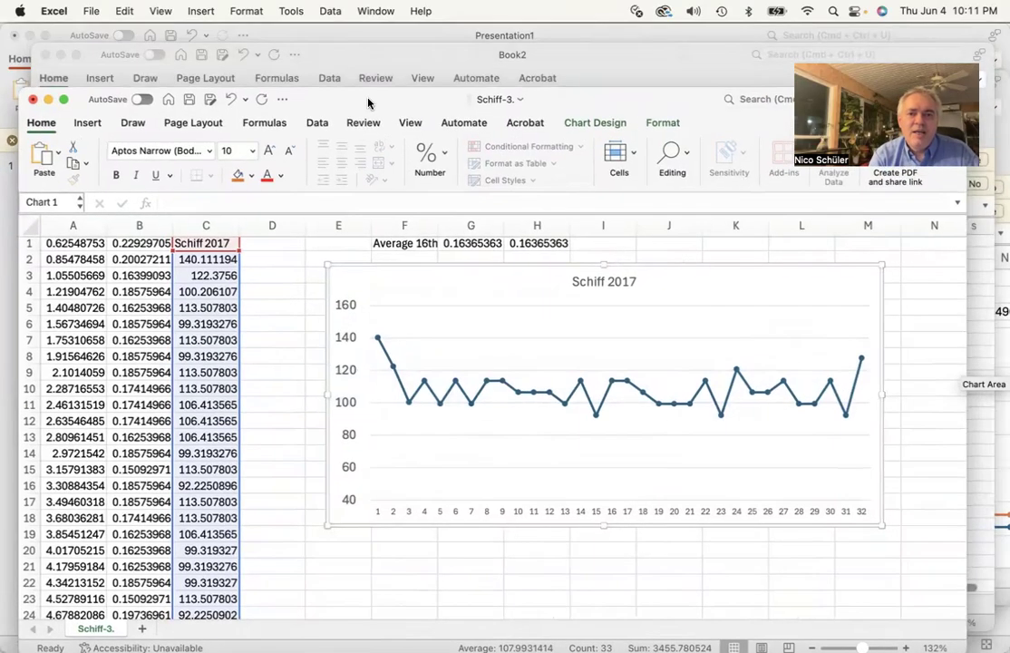
click(394, 56)
drag(407, 53, 708, 68)
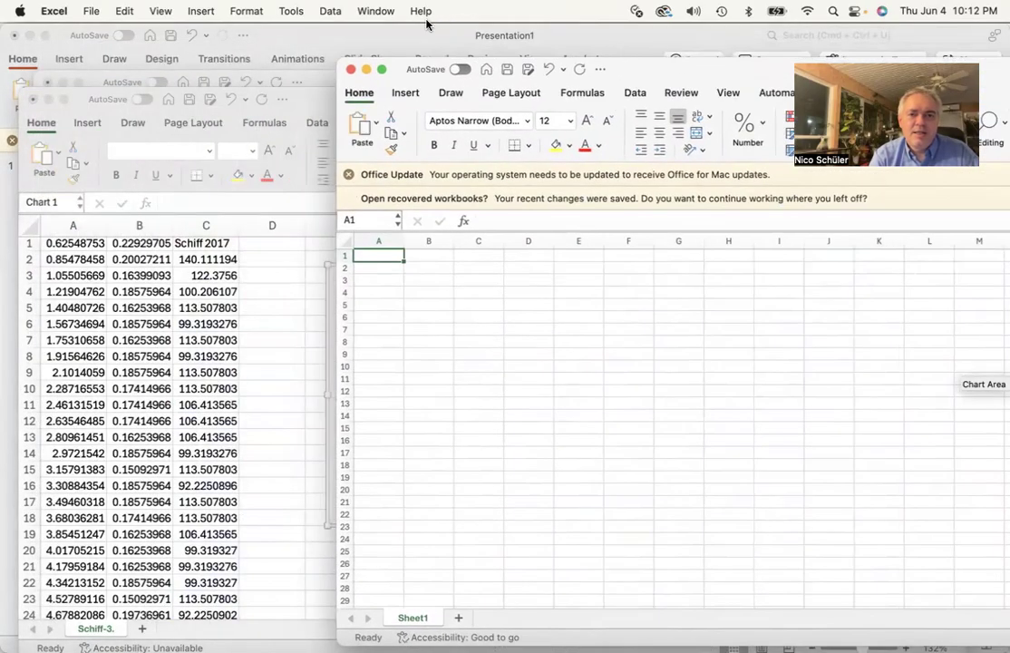
click(316, 81)
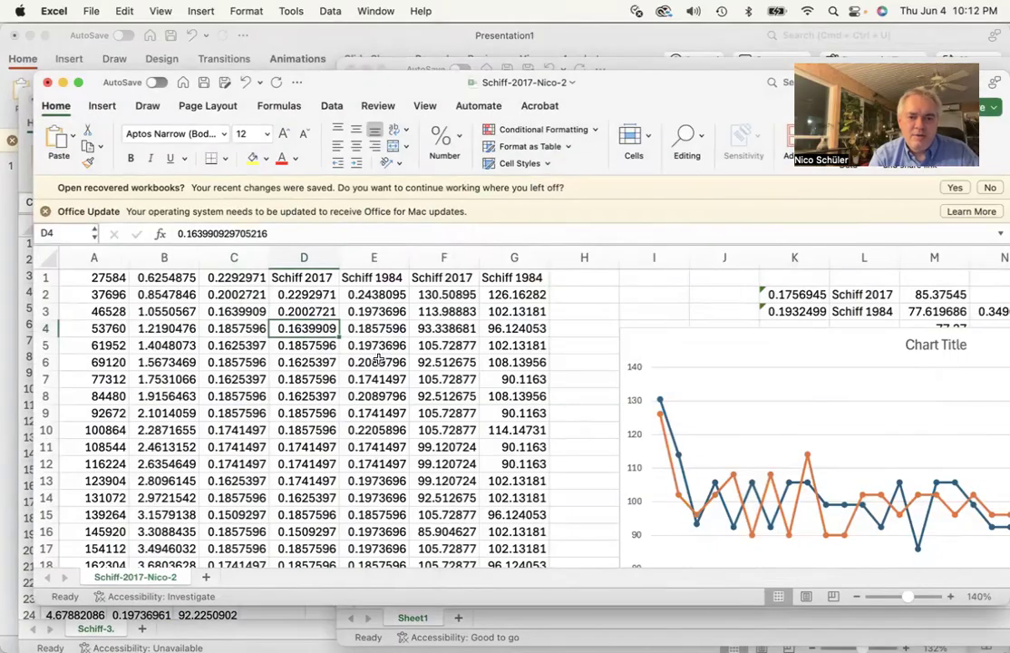
Copy the raw Schiff 1984 column E1:E33 into column D of the Schiff-3 sheet as values, then undo the paste
scroll(379, 353, down, 1)
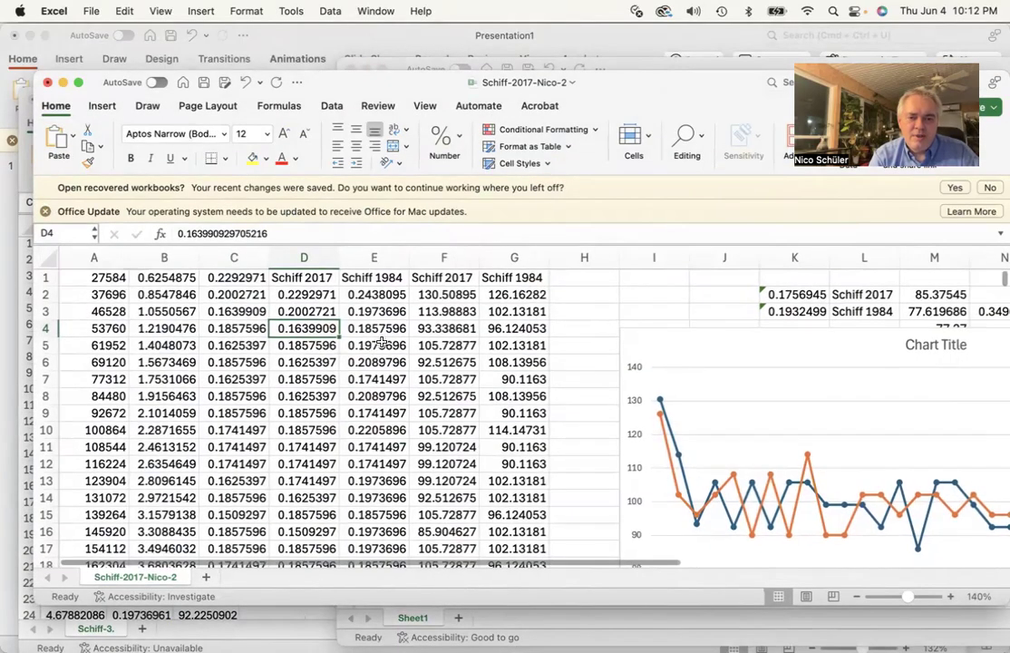
click(374, 278)
scroll(381, 397, down, 6)
scroll(380, 397, down, 3)
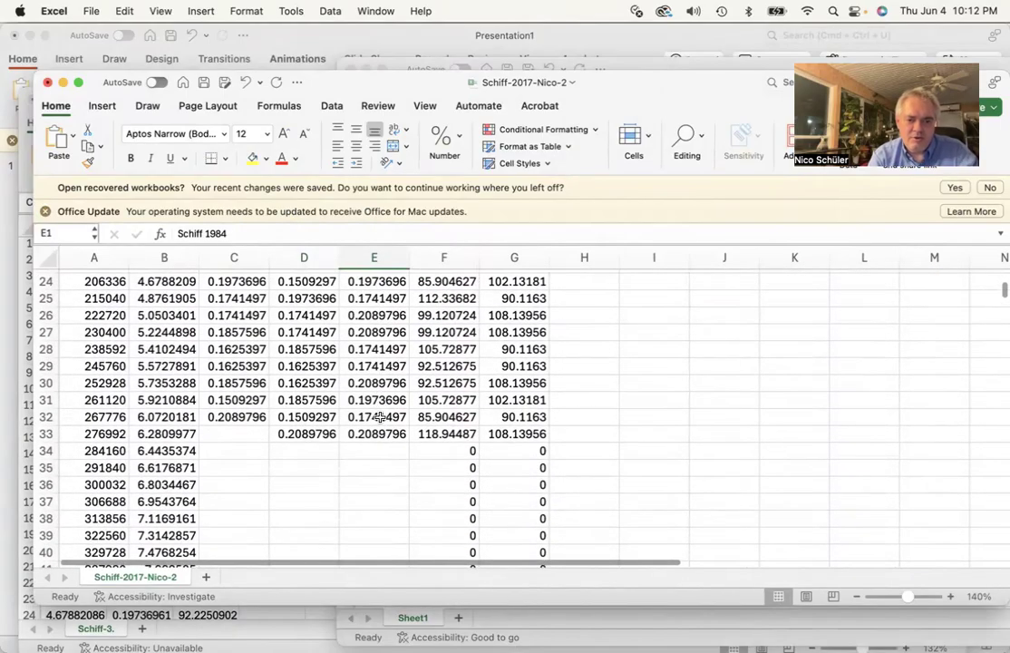
shift+click(381, 435)
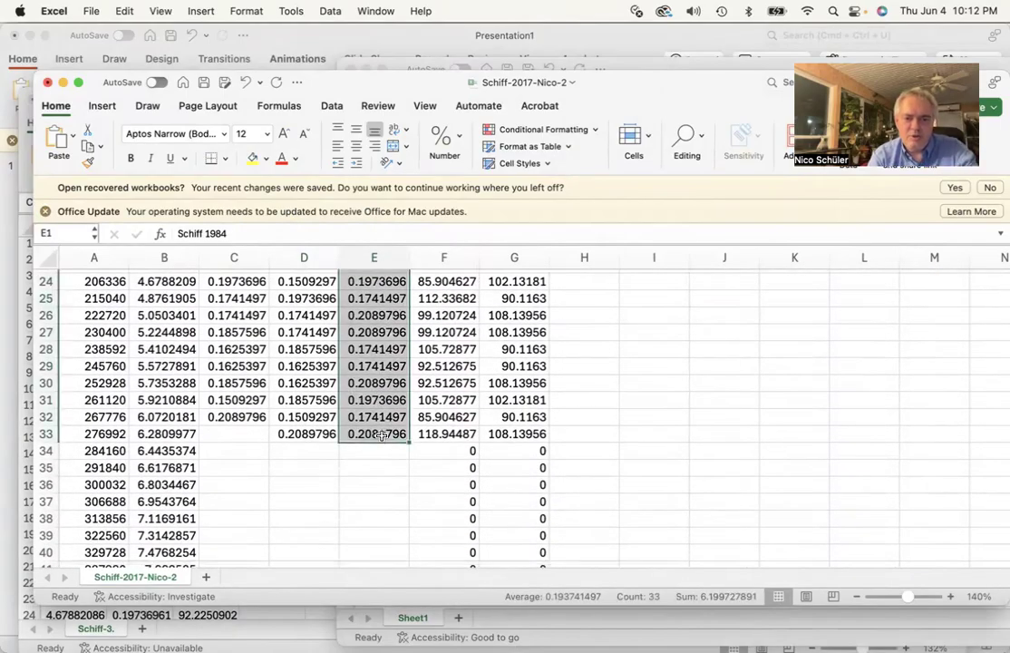
key(super+c)
scroll(381, 409, up, 8)
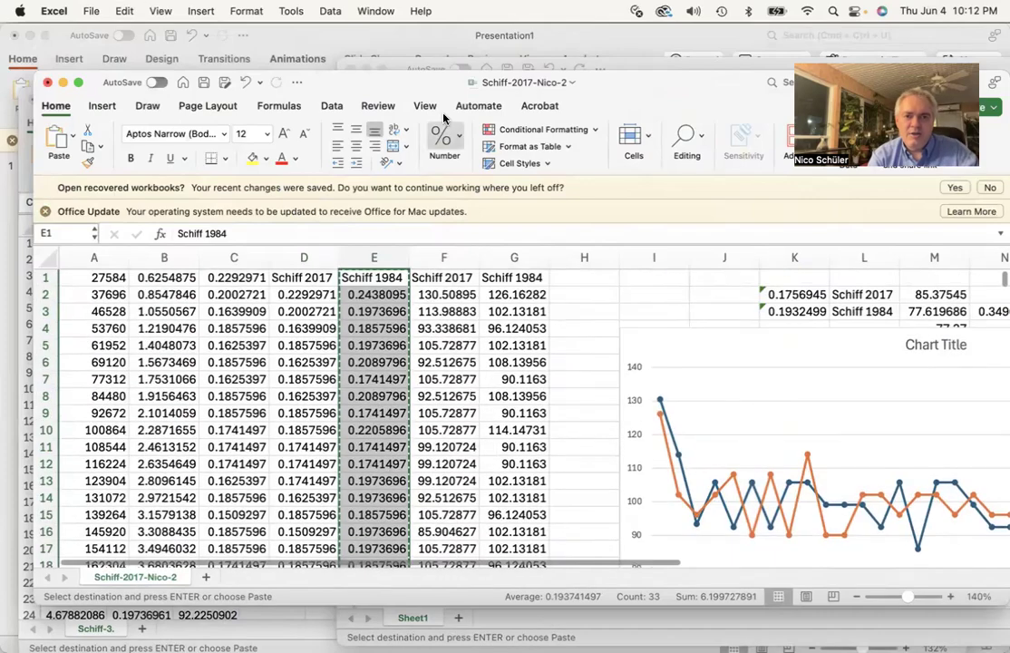
drag(417, 83, 876, 56)
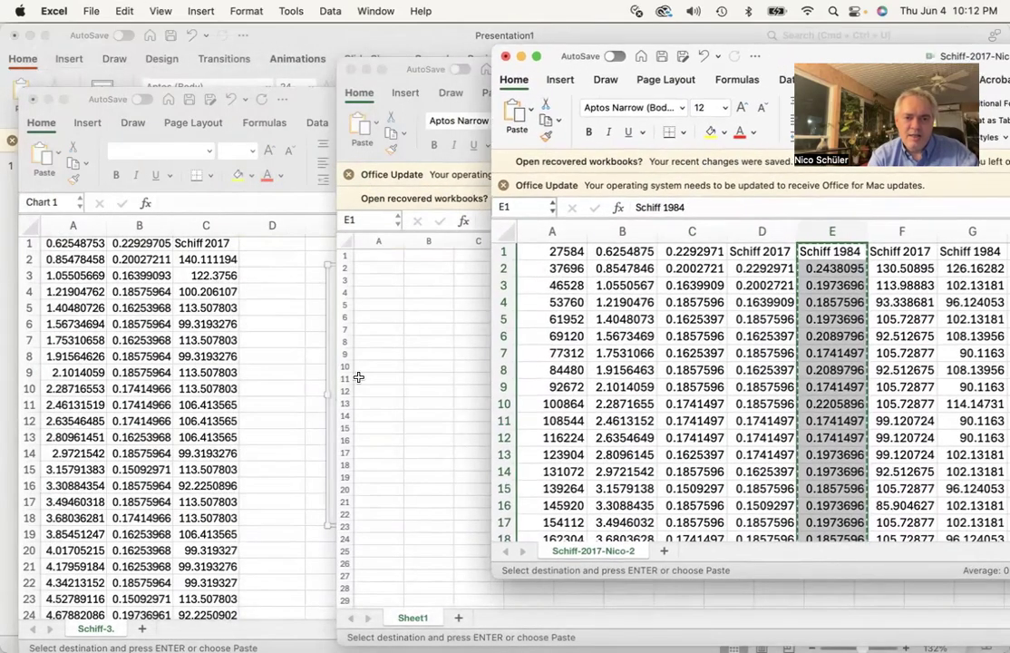
click(269, 406)
click(275, 247)
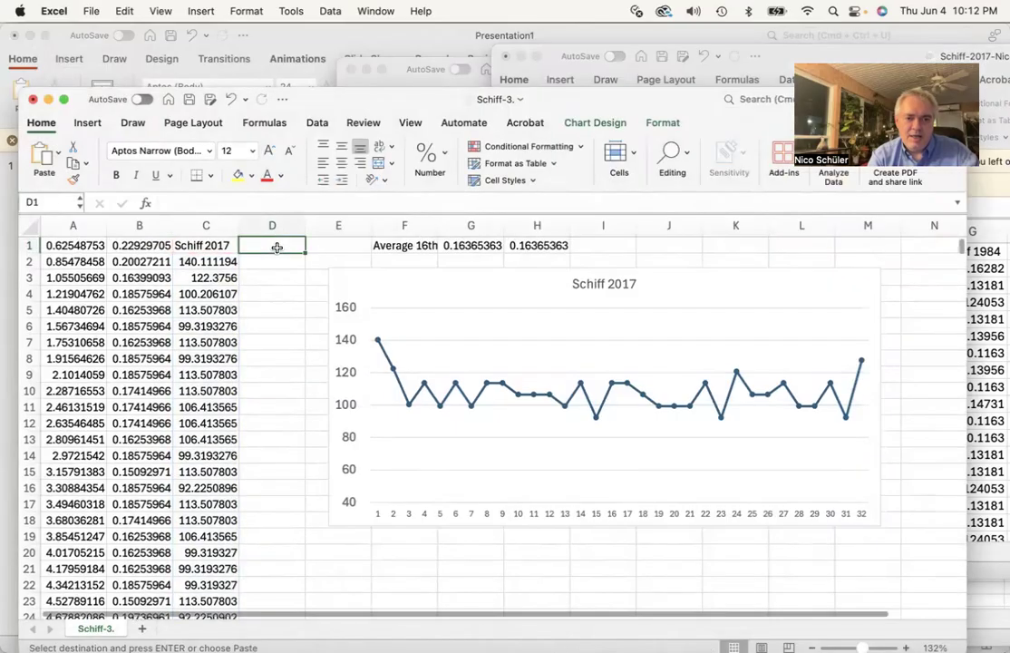
click(125, 10)
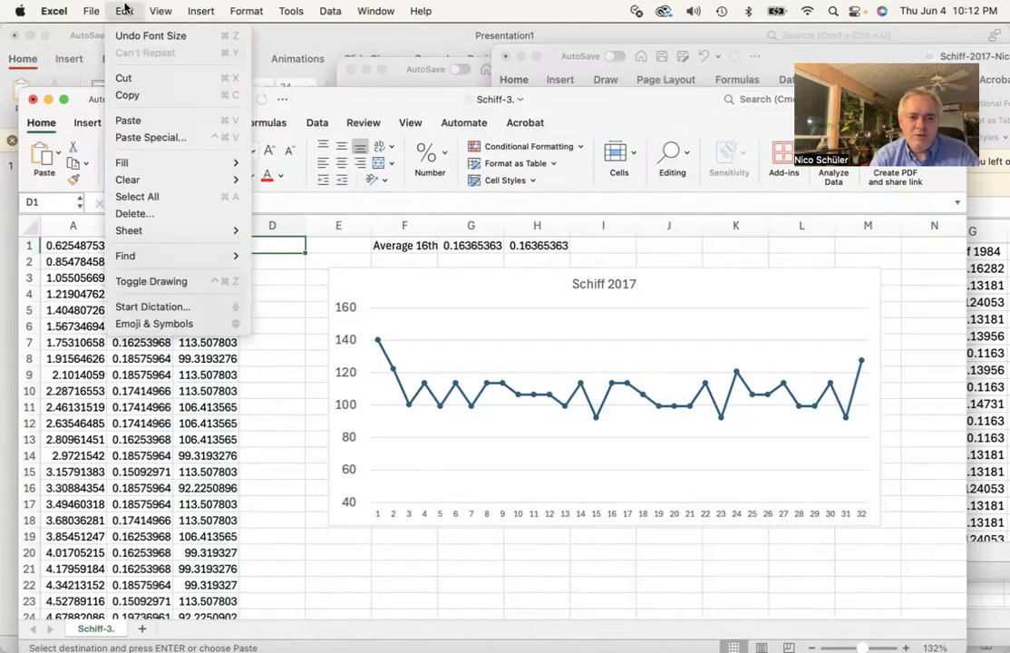
click(138, 139)
click(382, 196)
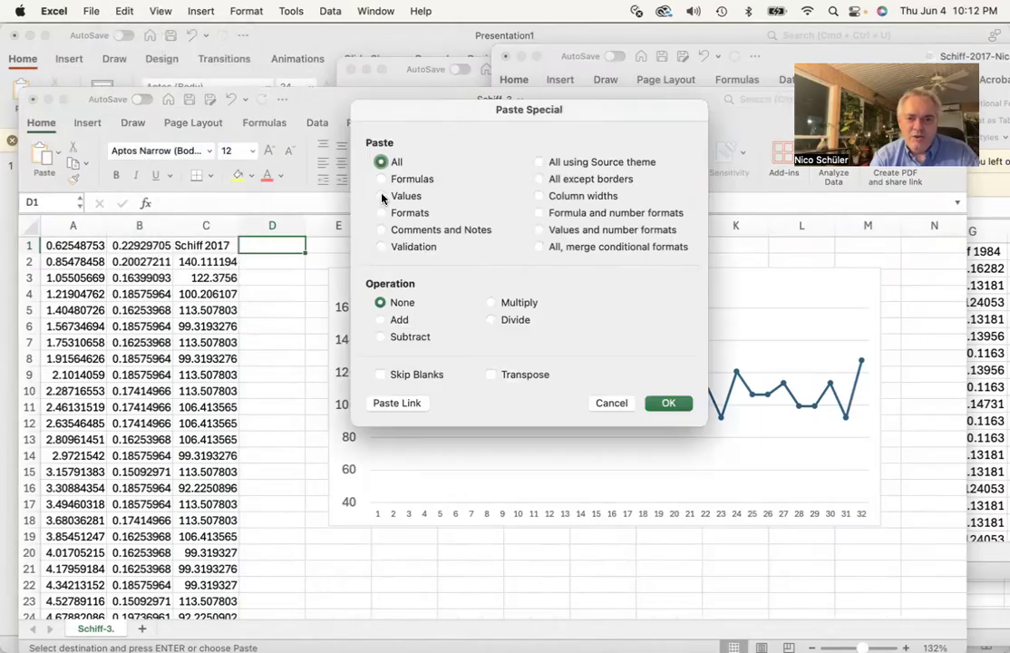
click(668, 403)
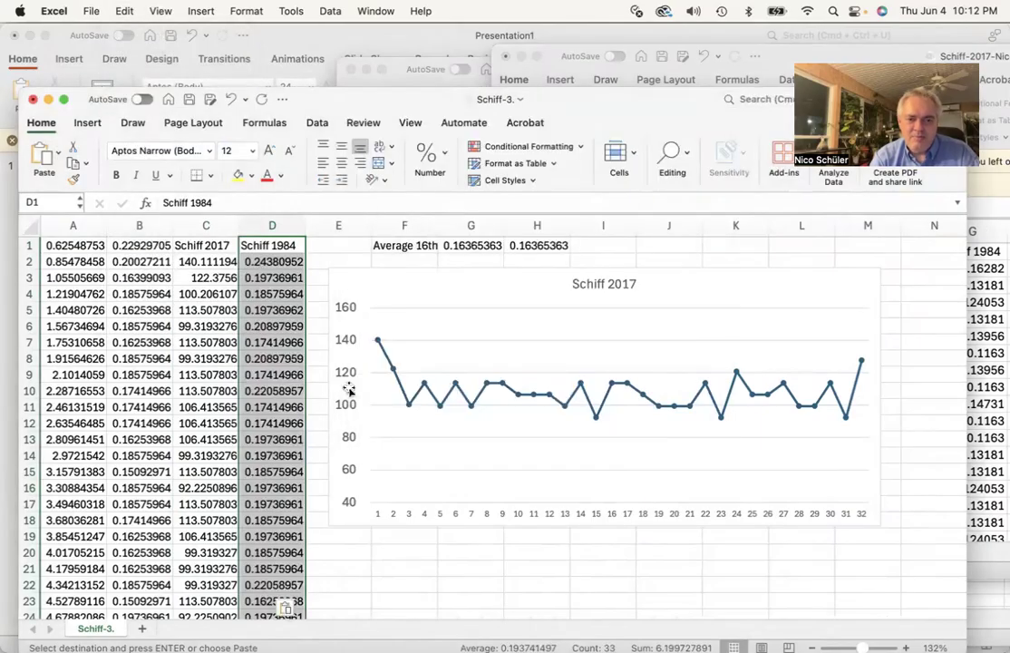
click(1001, 338)
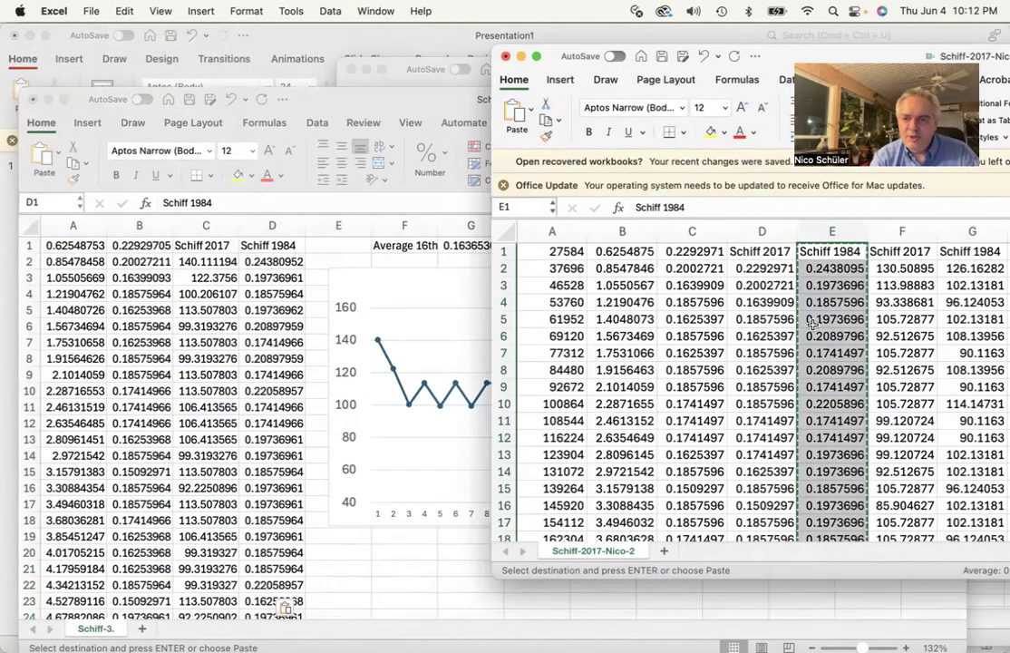
drag(686, 46, 600, 41)
click(283, 348)
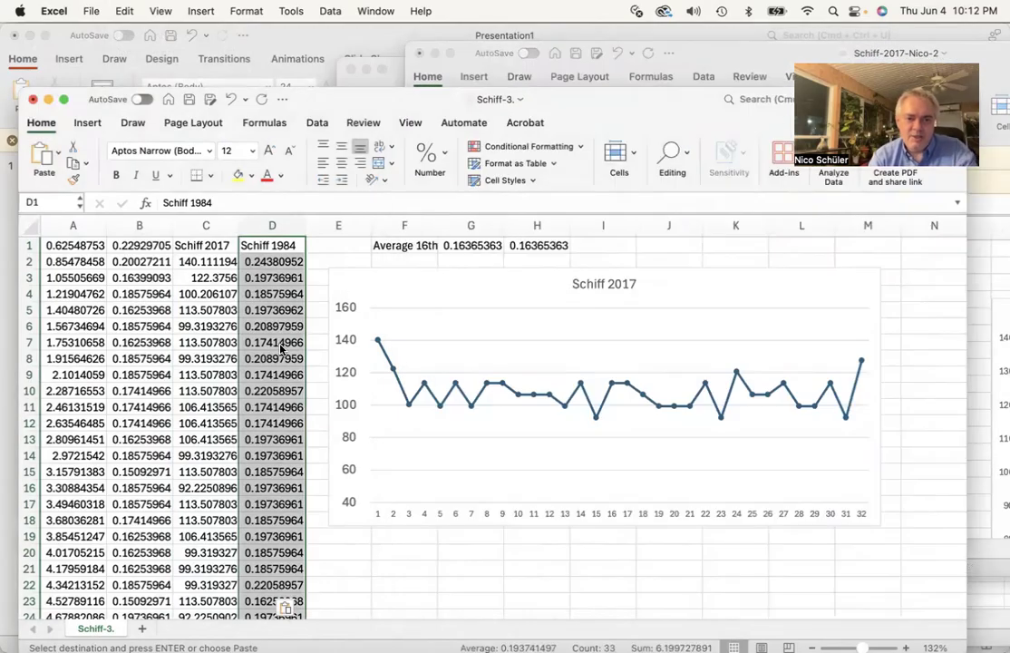
key(super+z)
Copy the normalized Schiff 1984 column G1:G33 and paste it as values into D1 of the Schiff-3 sheet
click(994, 270)
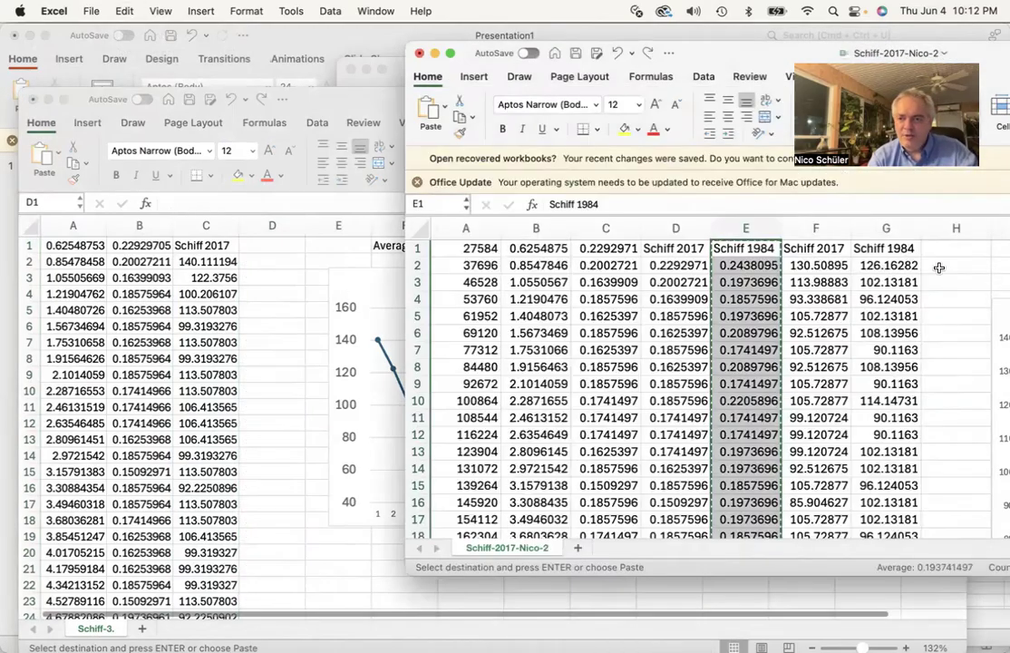
click(890, 249)
scroll(889, 361, down, 10)
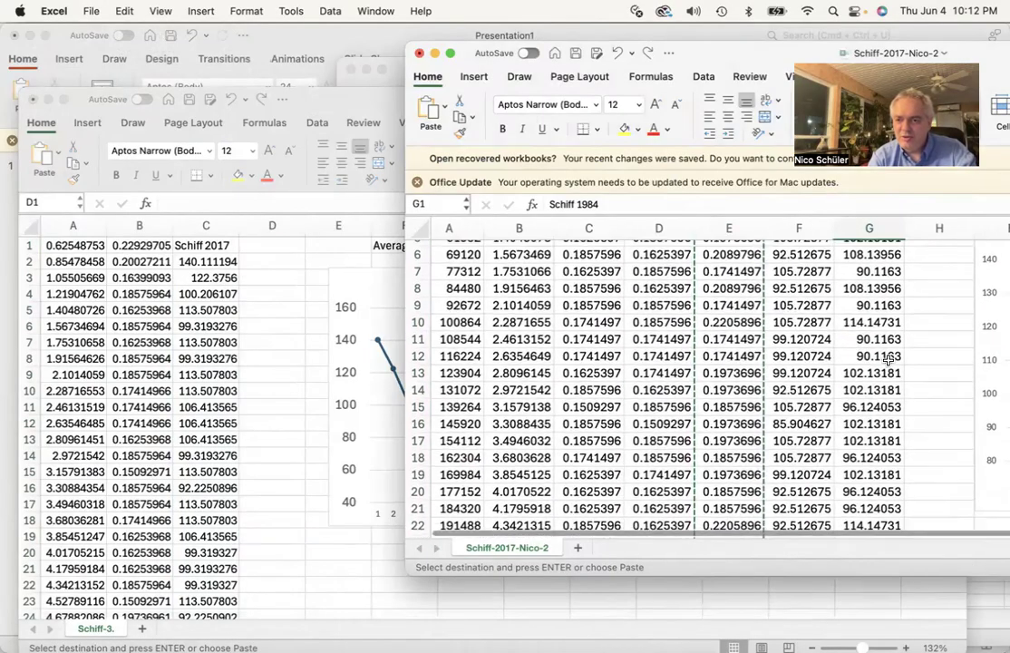
scroll(890, 360, down, 2)
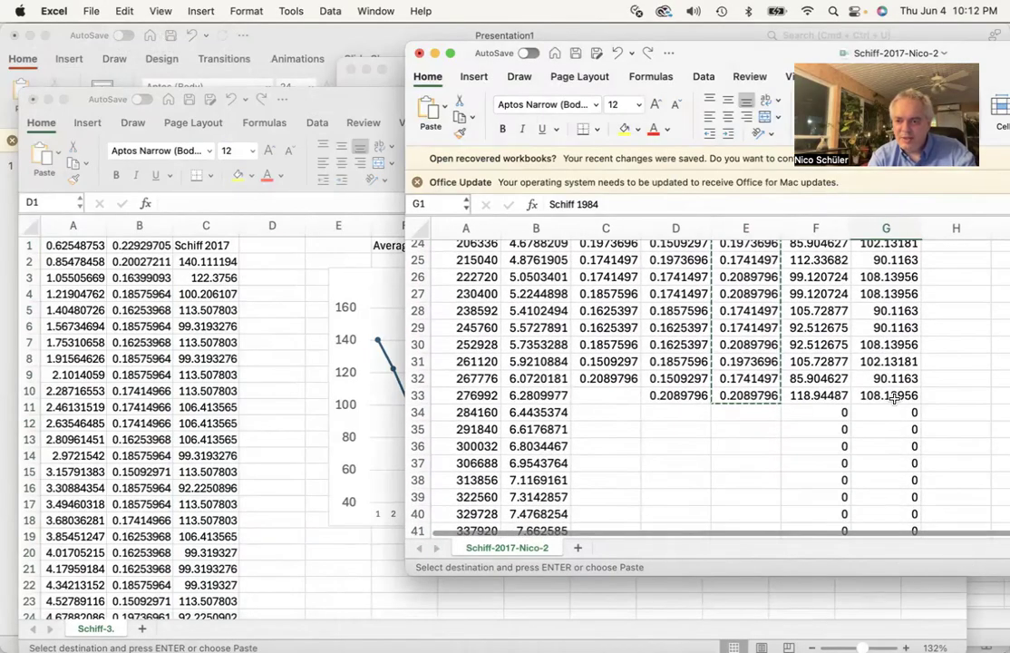
shift+click(894, 397)
key(super+c)
scroll(894, 397, up, 12)
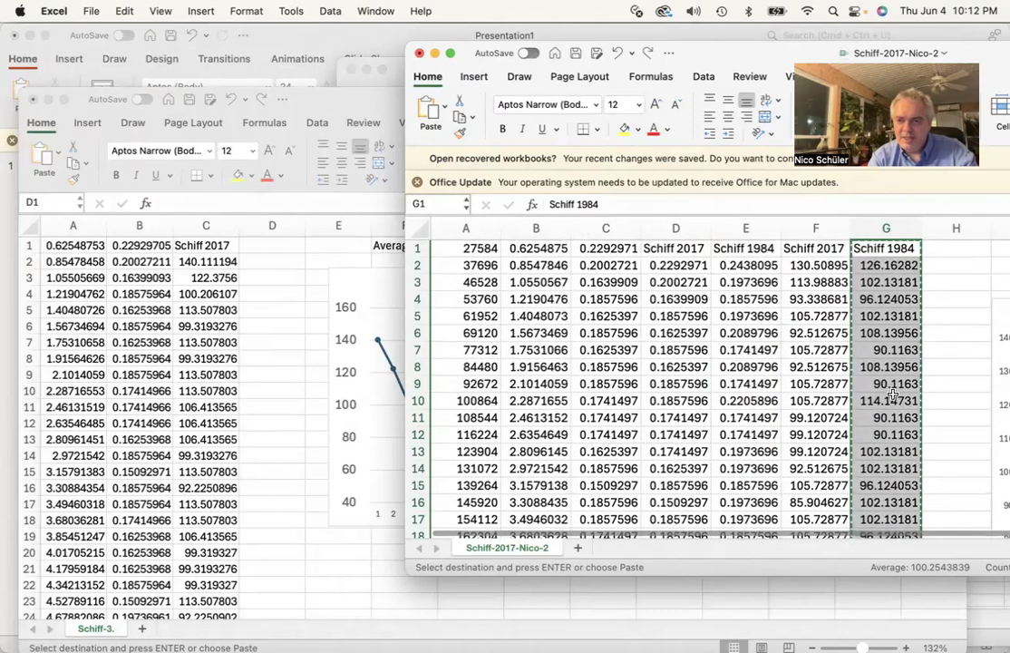
click(270, 336)
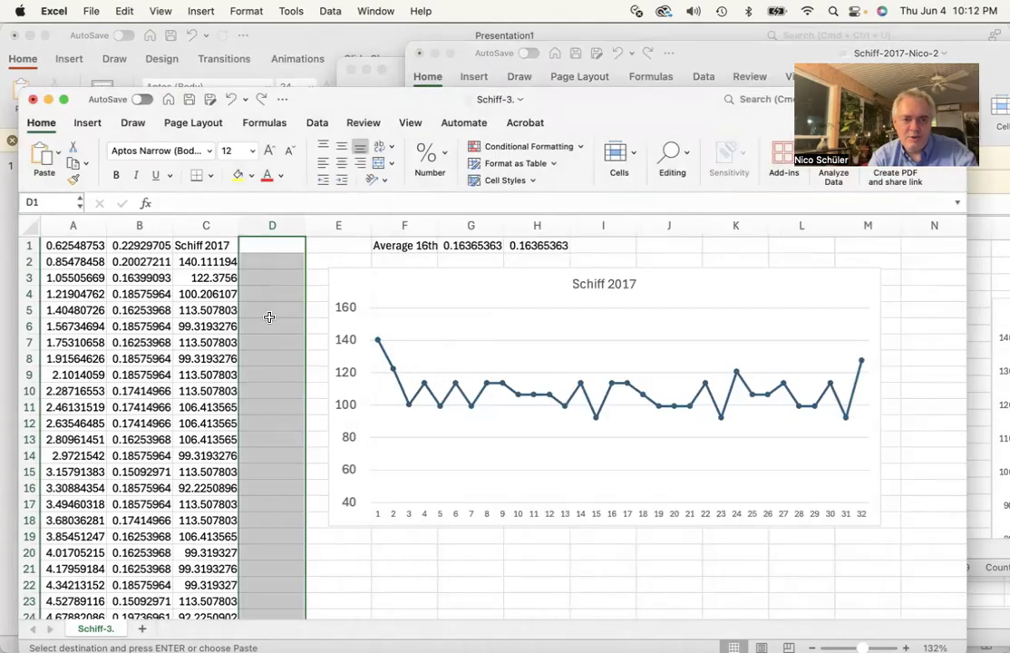
click(263, 246)
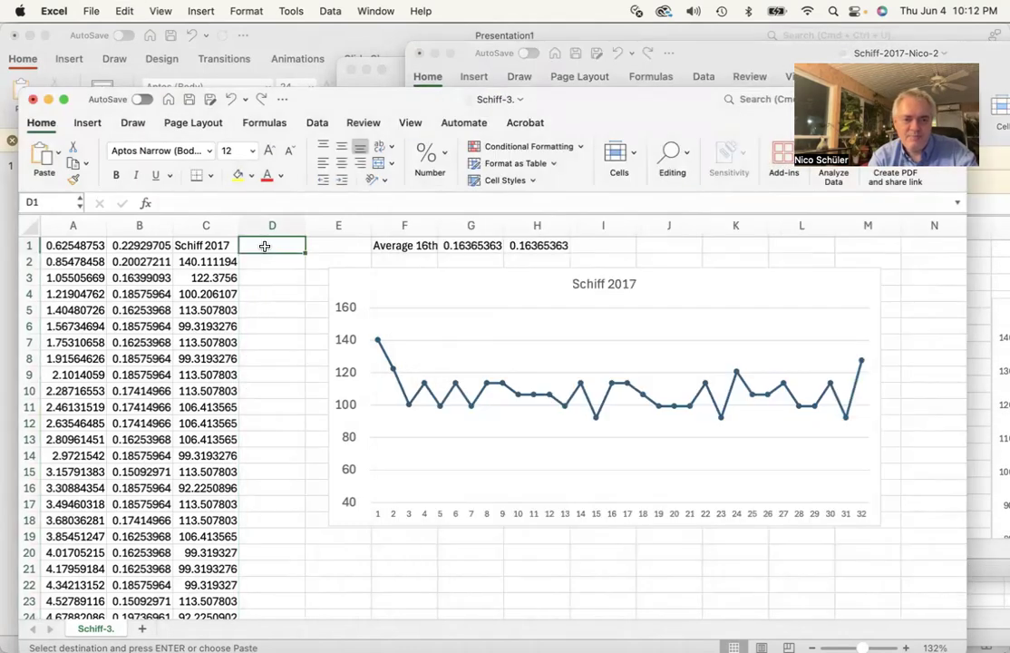
click(125, 11)
click(147, 138)
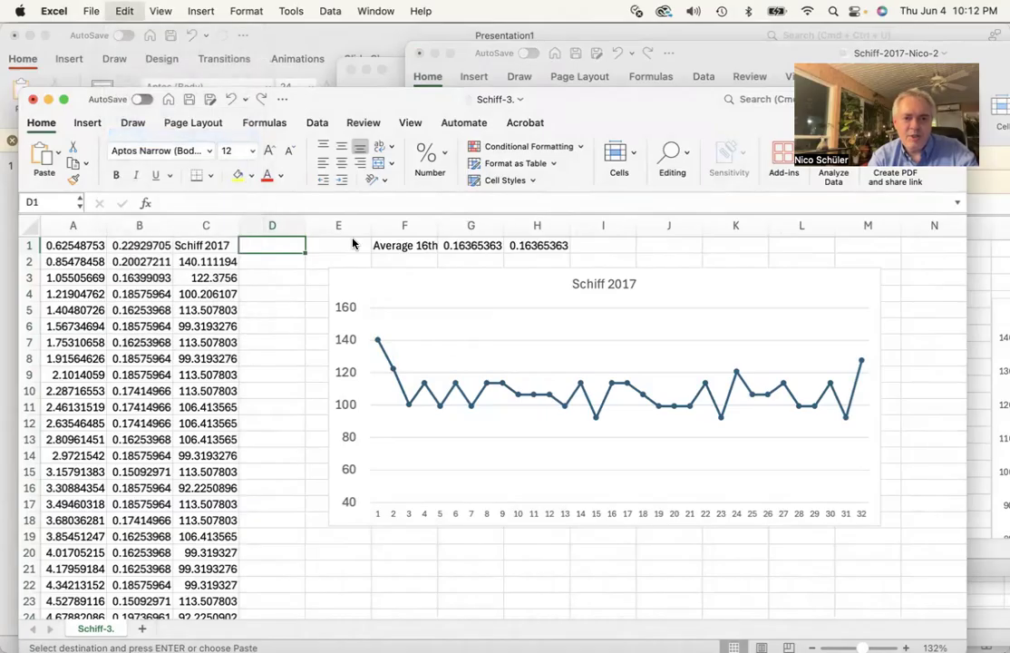
click(381, 200)
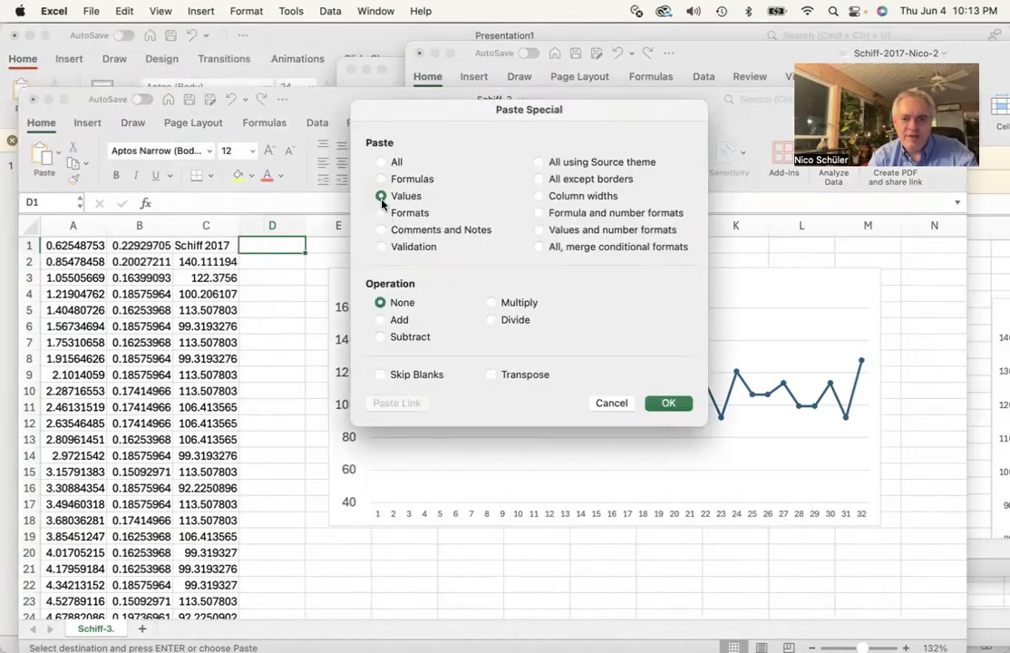
click(668, 404)
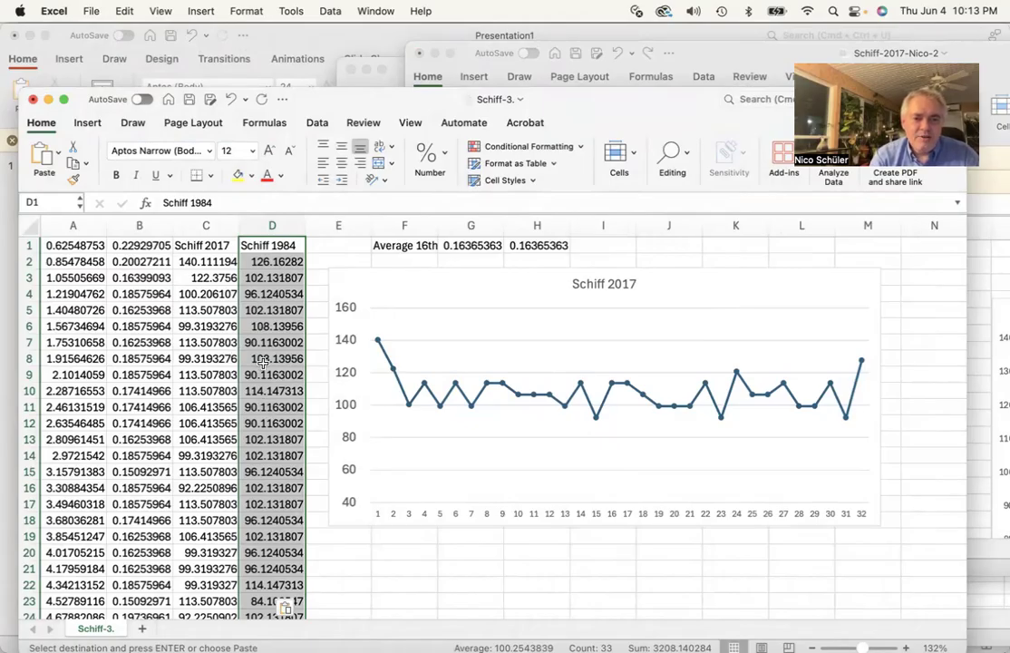
click(211, 342)
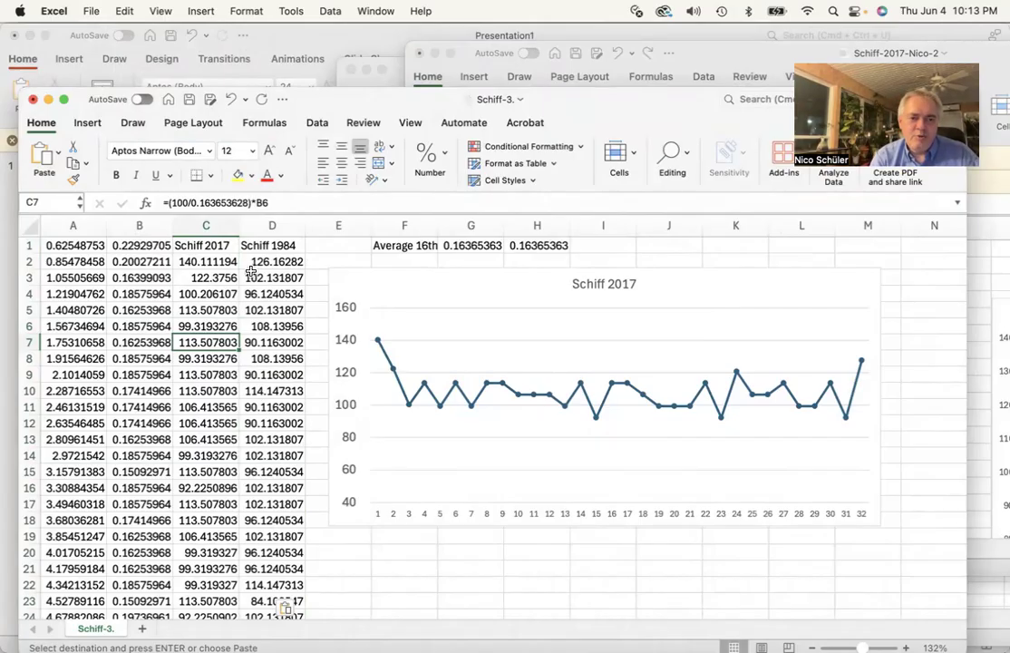
click(225, 247)
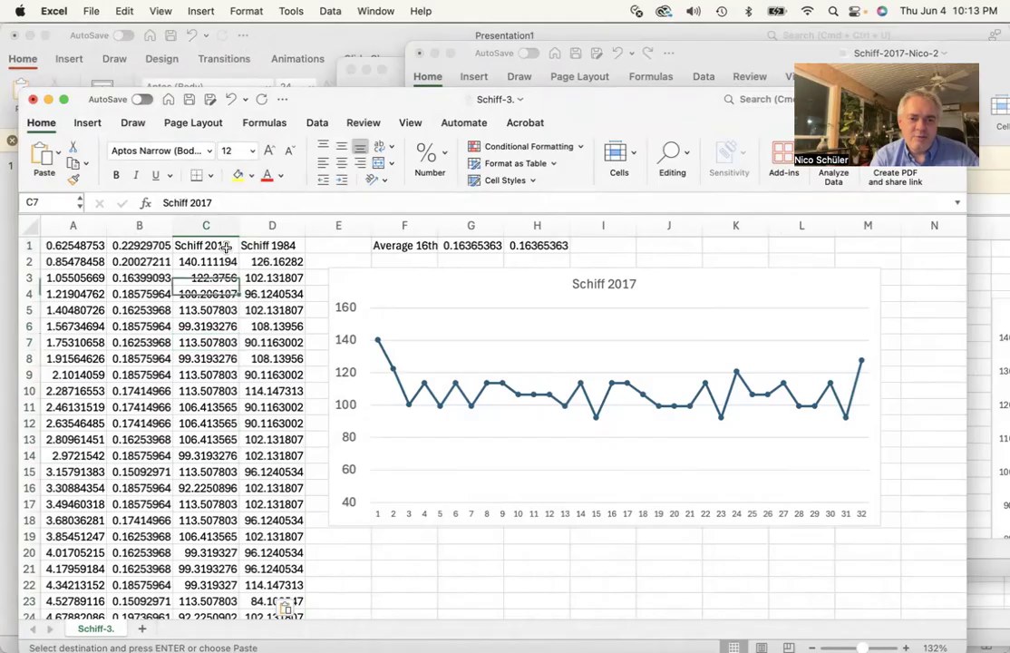
click(9, 156)
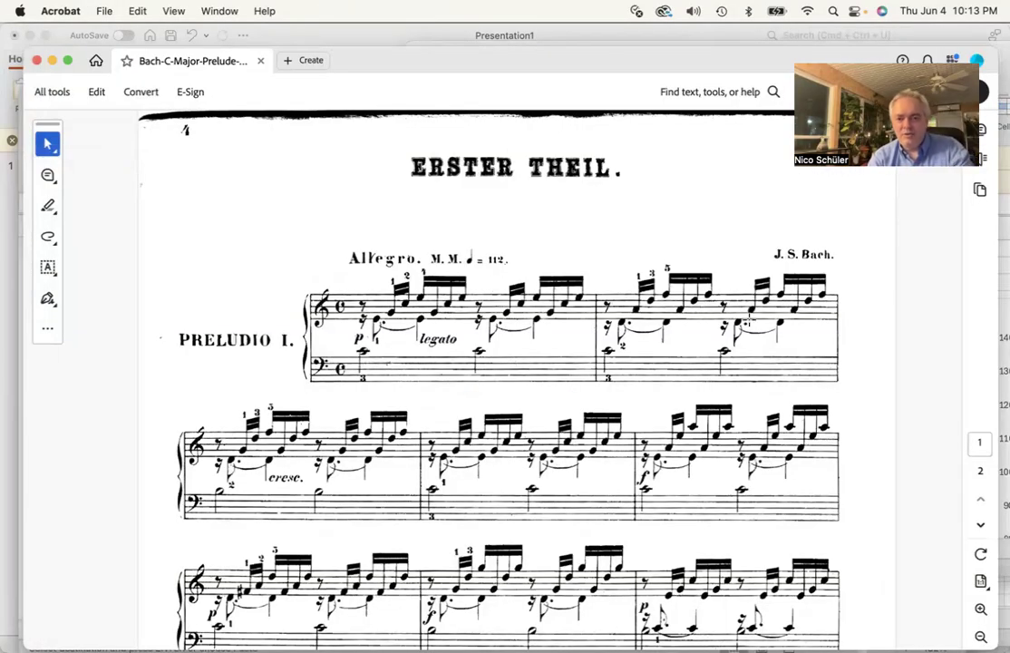
key(super+Tab)
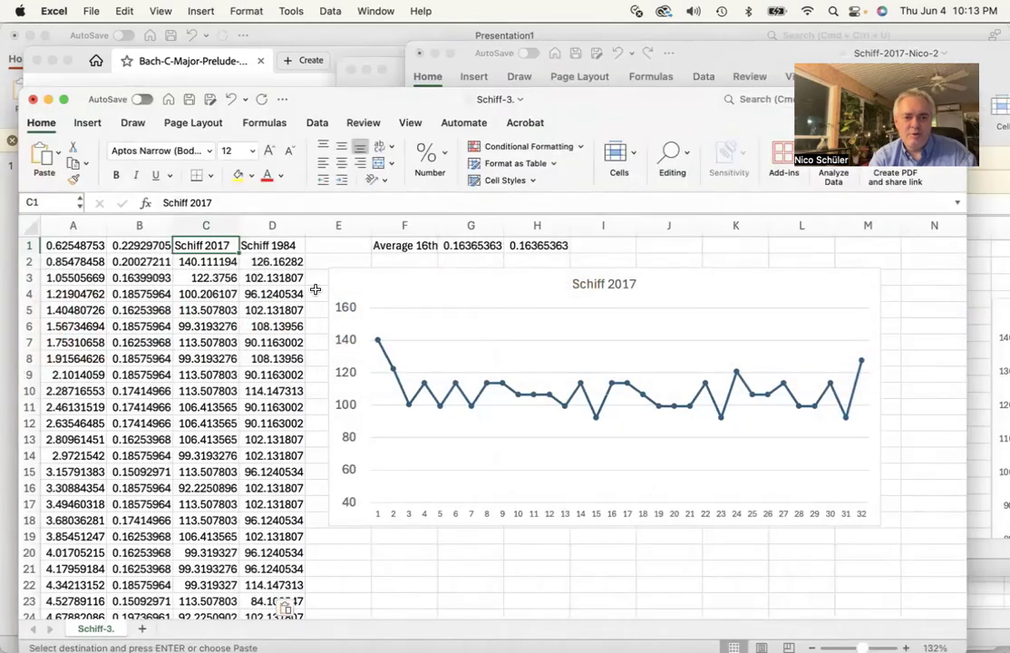
Select the Schiff 2017 and Schiff 1984 columns C1:D33 and insert a Line with Markers chart
shift+click(261, 250)
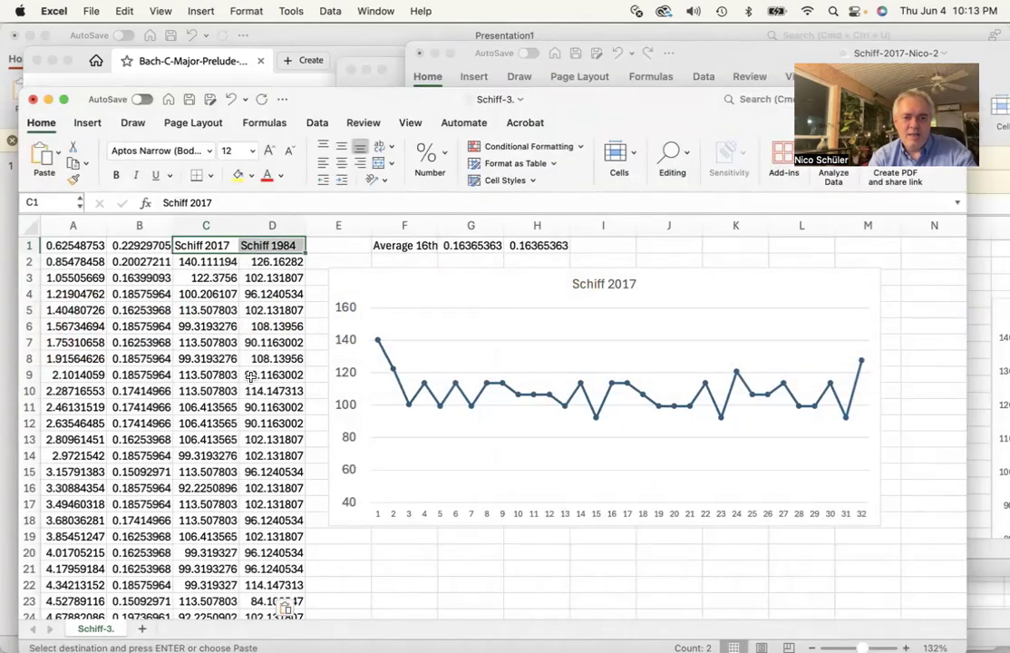
scroll(251, 376, down, 5)
scroll(250, 376, down, 4)
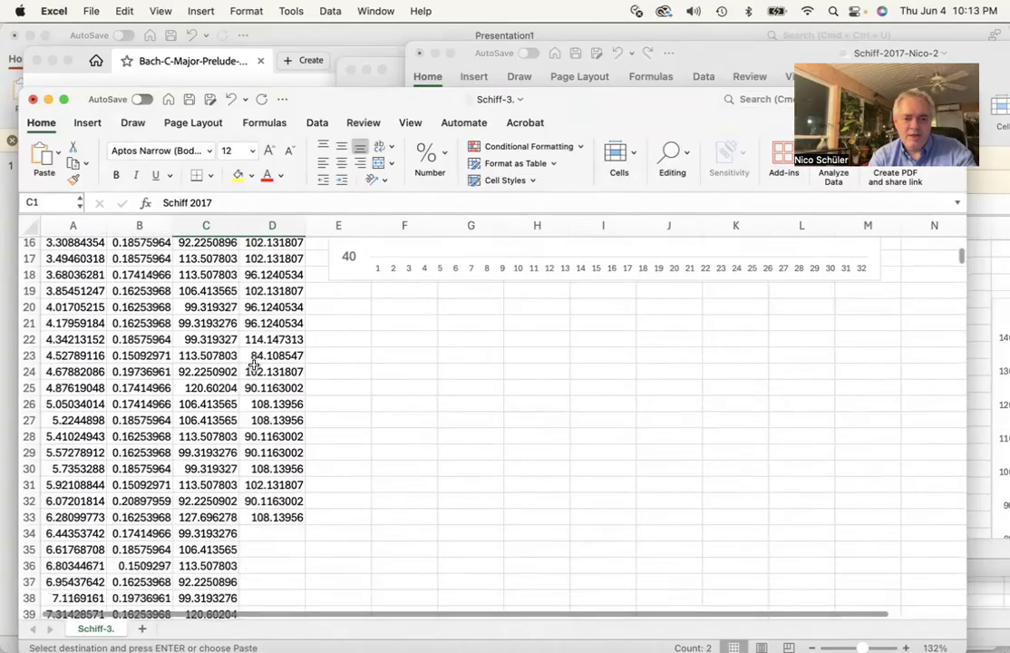
shift+click(211, 432)
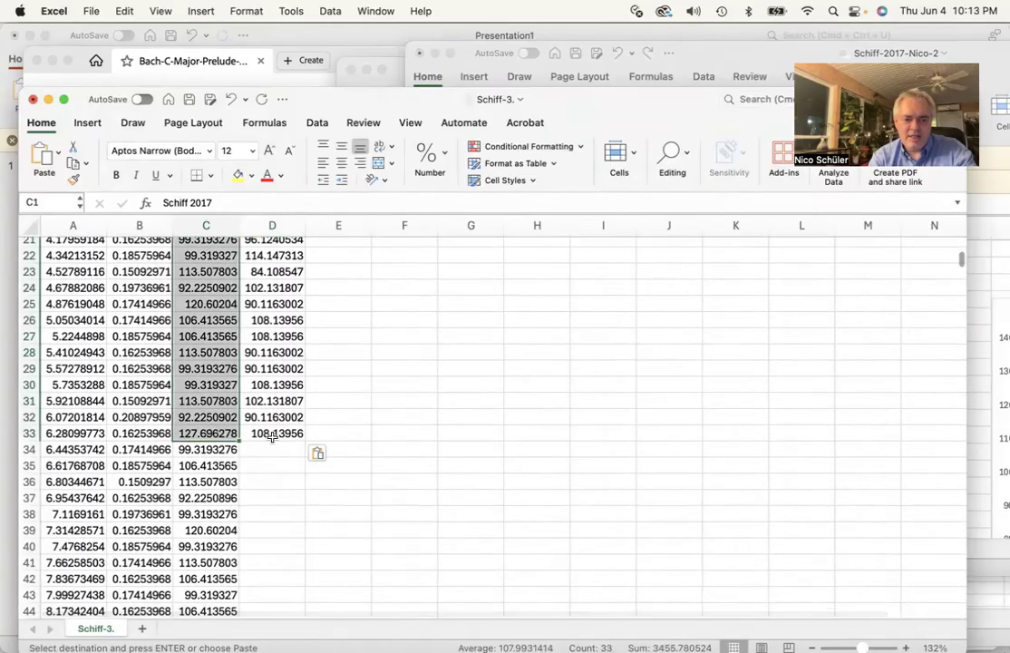
shift+click(272, 437)
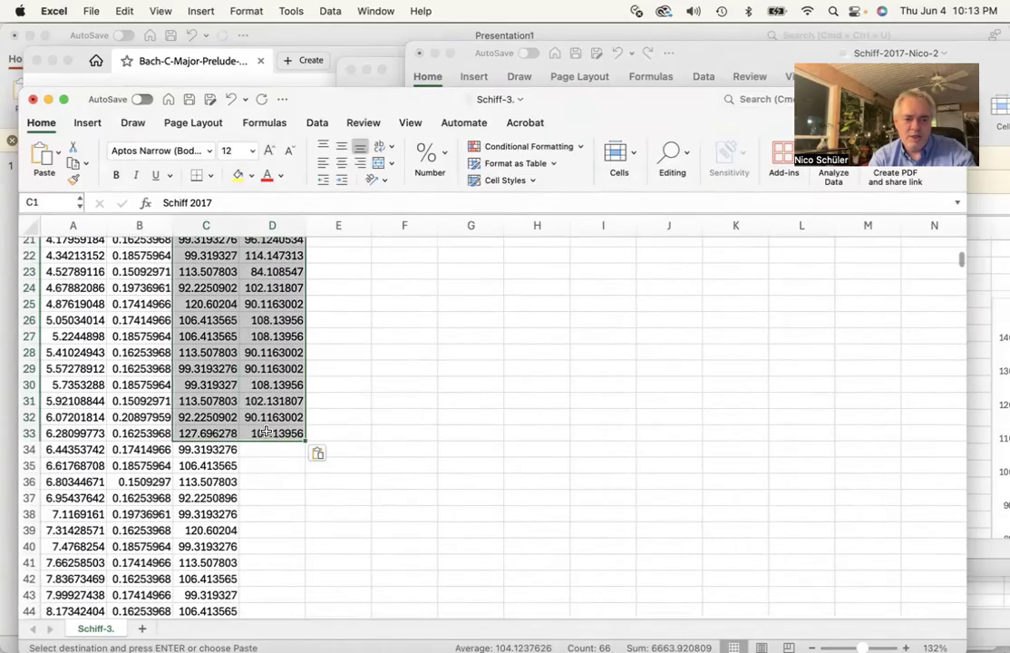
scroll(270, 430, up, 8)
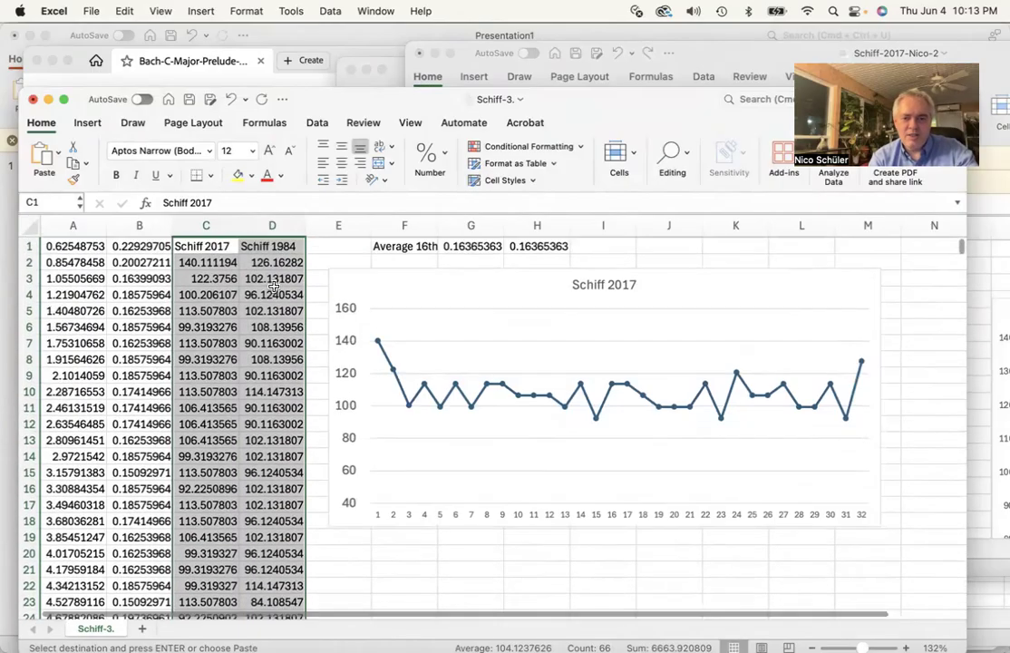
scroll(261, 275, down, 3)
scroll(274, 287, down, 6)
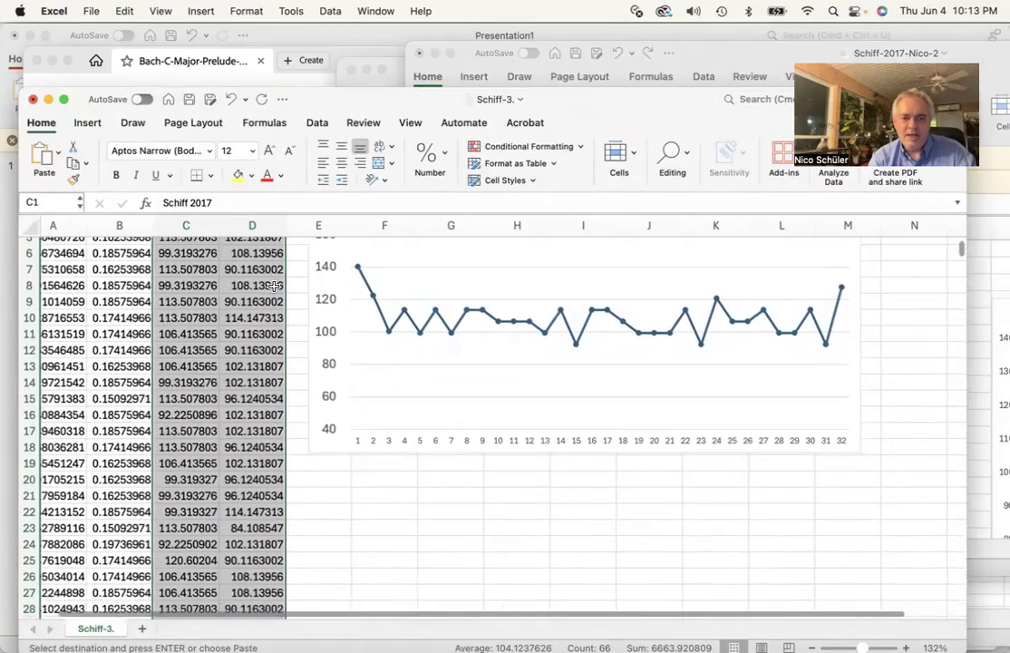
scroll(274, 286, up, 3)
scroll(274, 287, up, 2)
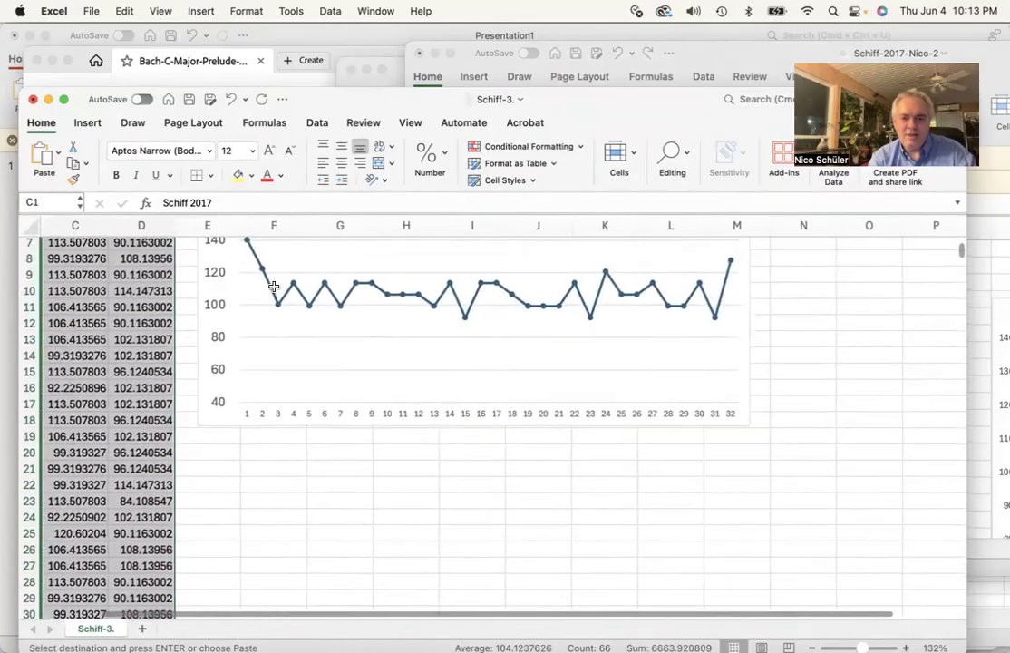
scroll(274, 286, down, 4)
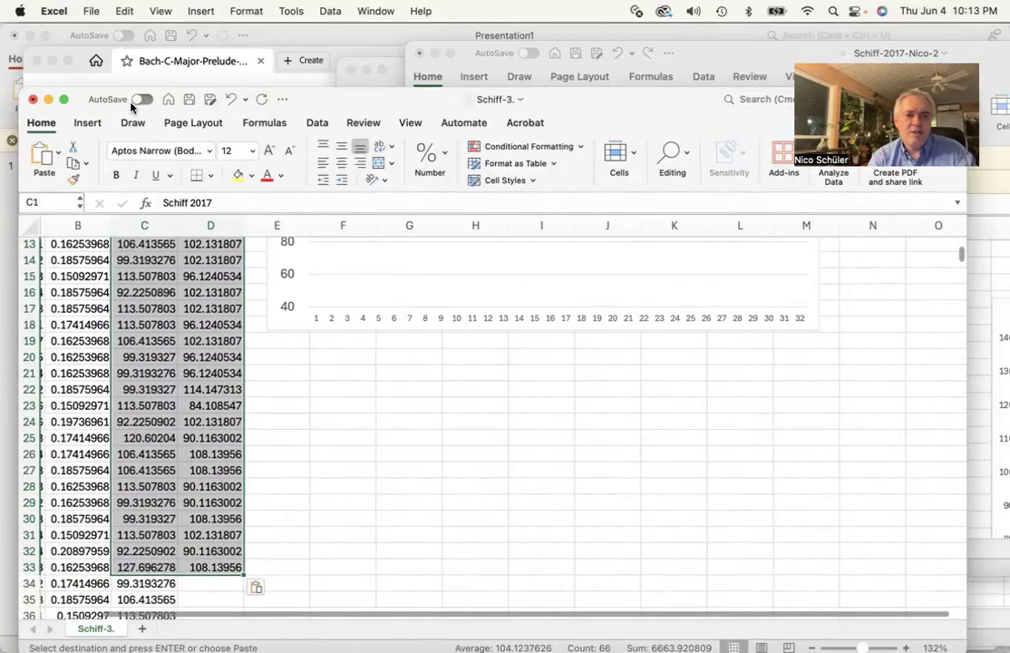
click(88, 124)
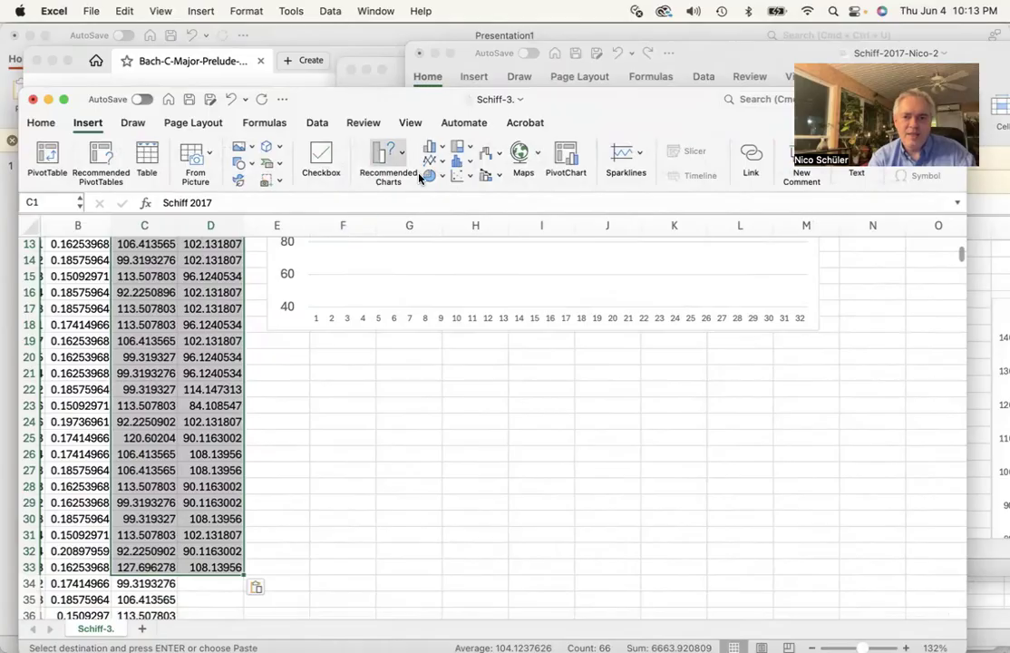
click(435, 161)
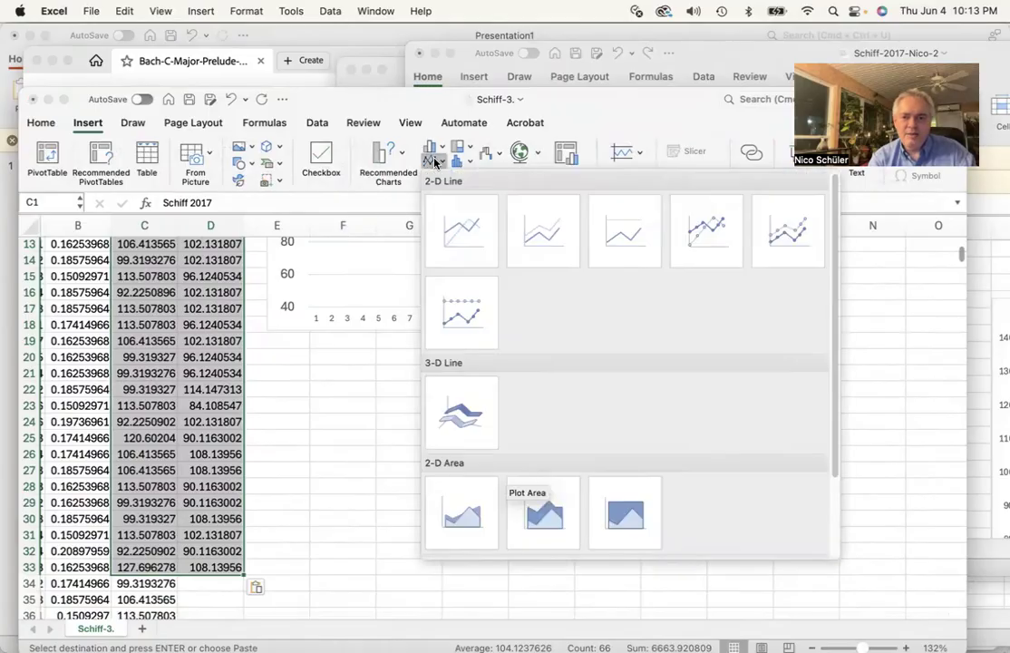
click(713, 228)
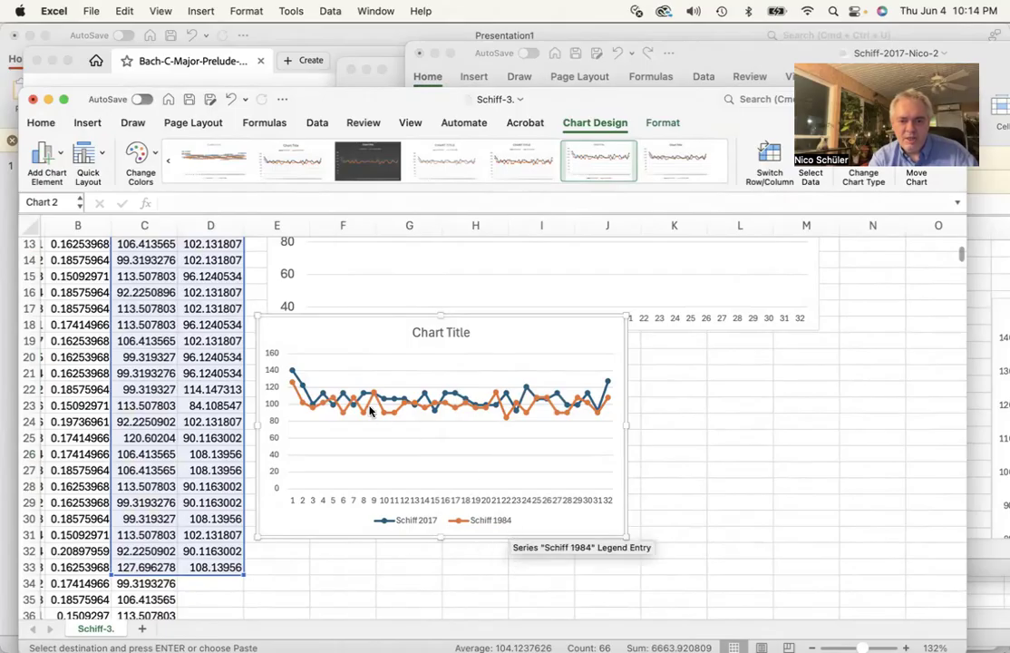
Enlarge the new chart and set its vertical axis minimum bound to 40
drag(626, 539, 875, 596)
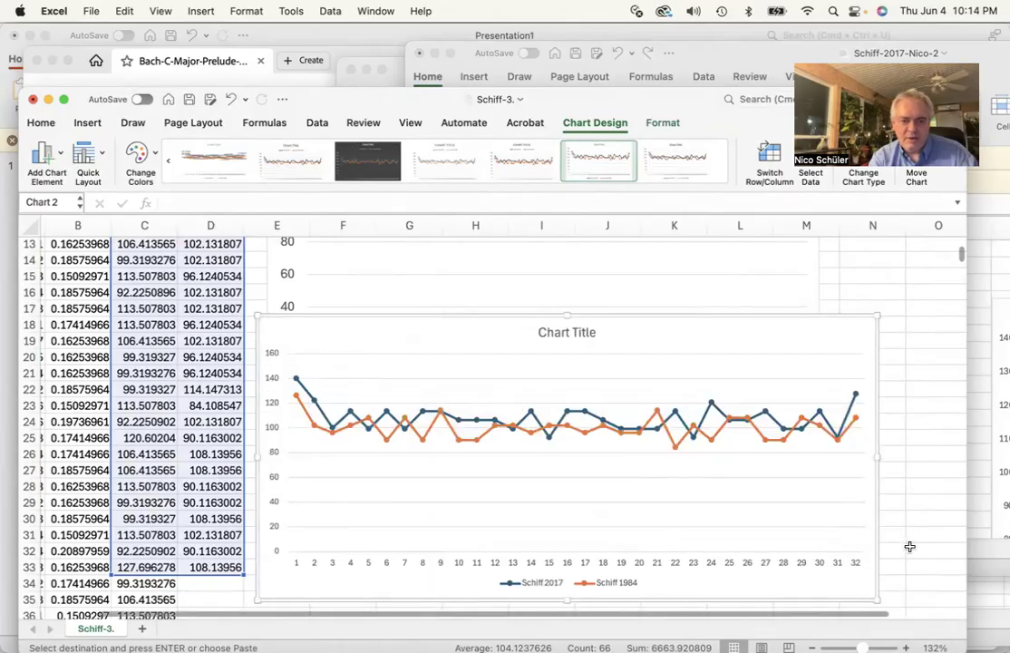
double_click(272, 429)
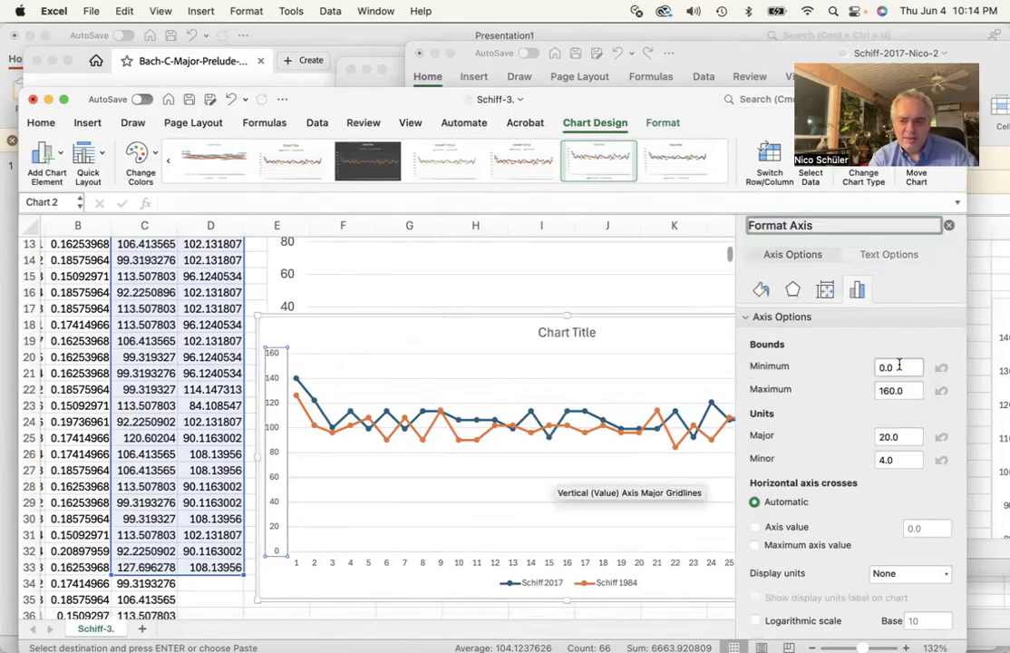
click(899, 366)
text(40)
key(Return)
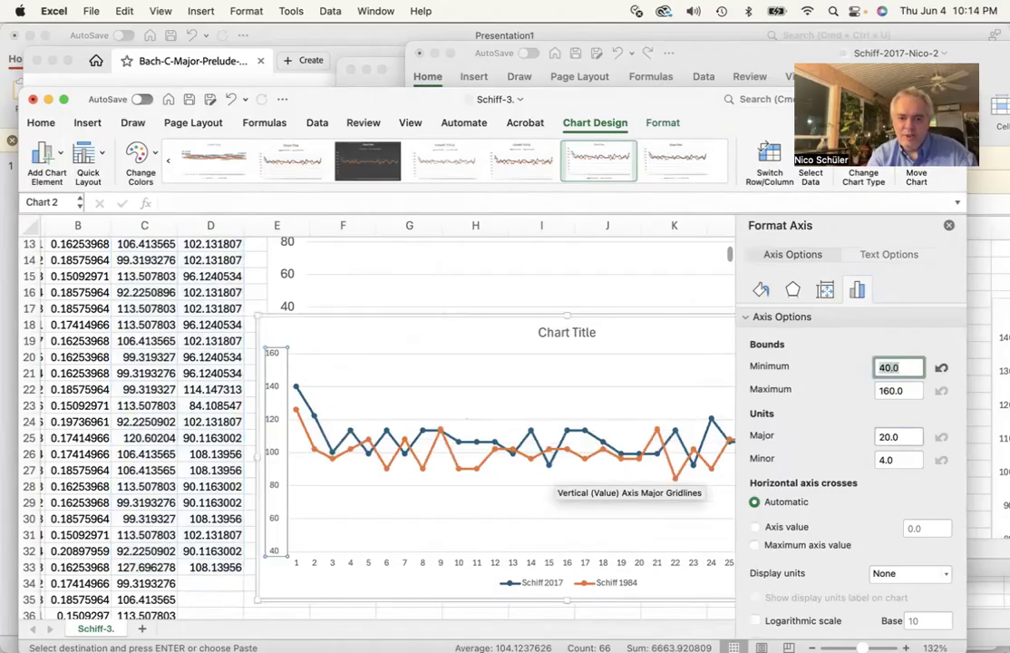
click(948, 226)
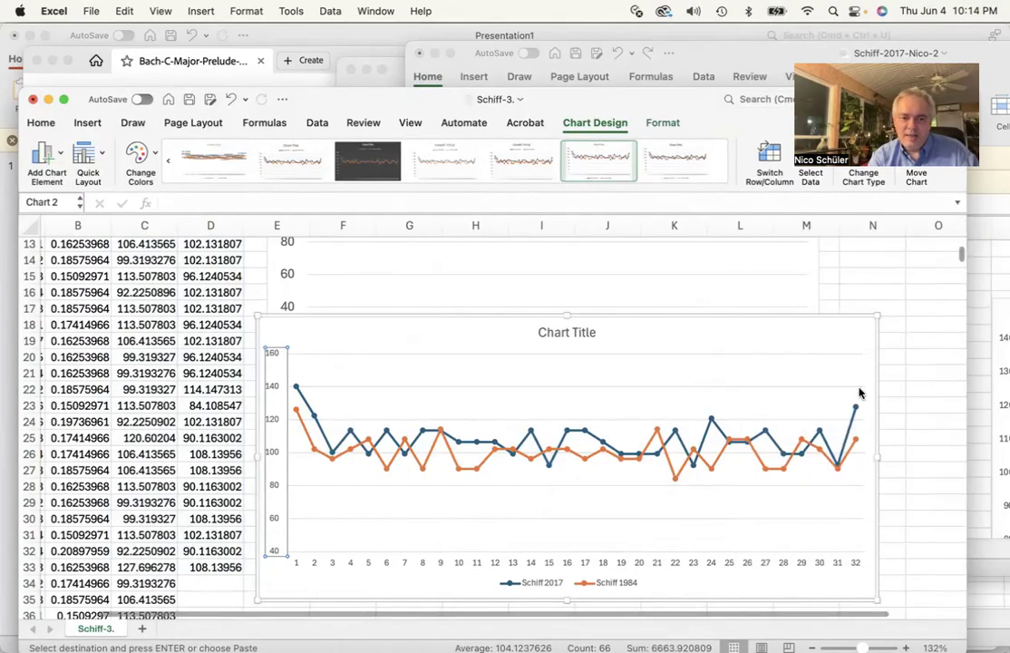
Compare with the slide's chart, then widen the Excel chart to reach about column Q
scroll(860, 393, down, 2)
scroll(860, 392, right, 3)
scroll(860, 393, right, 2)
scroll(860, 393, up, 1)
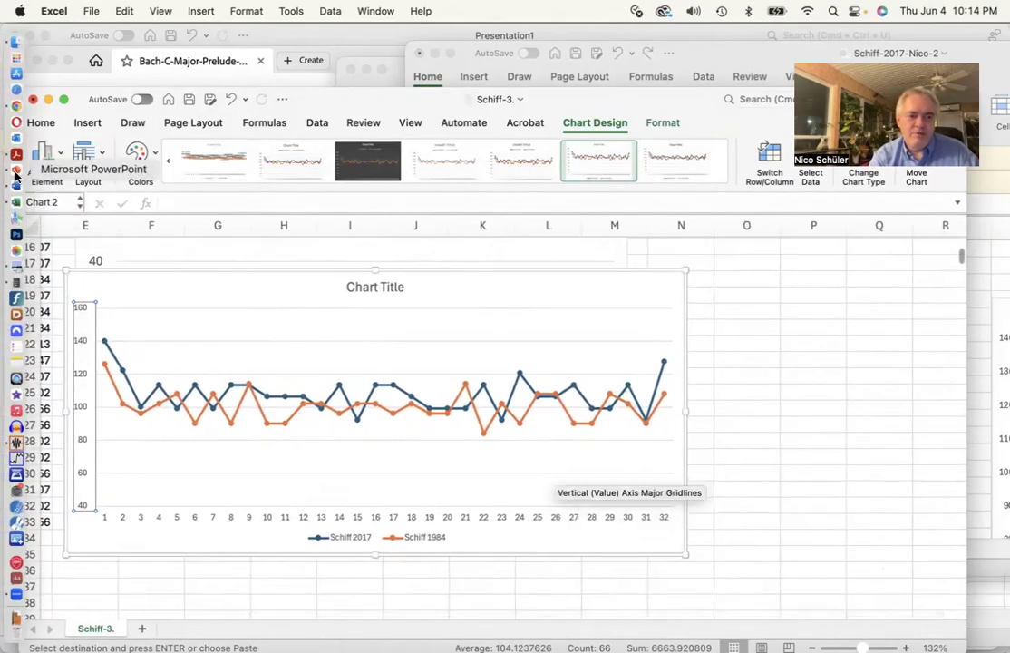
click(16, 170)
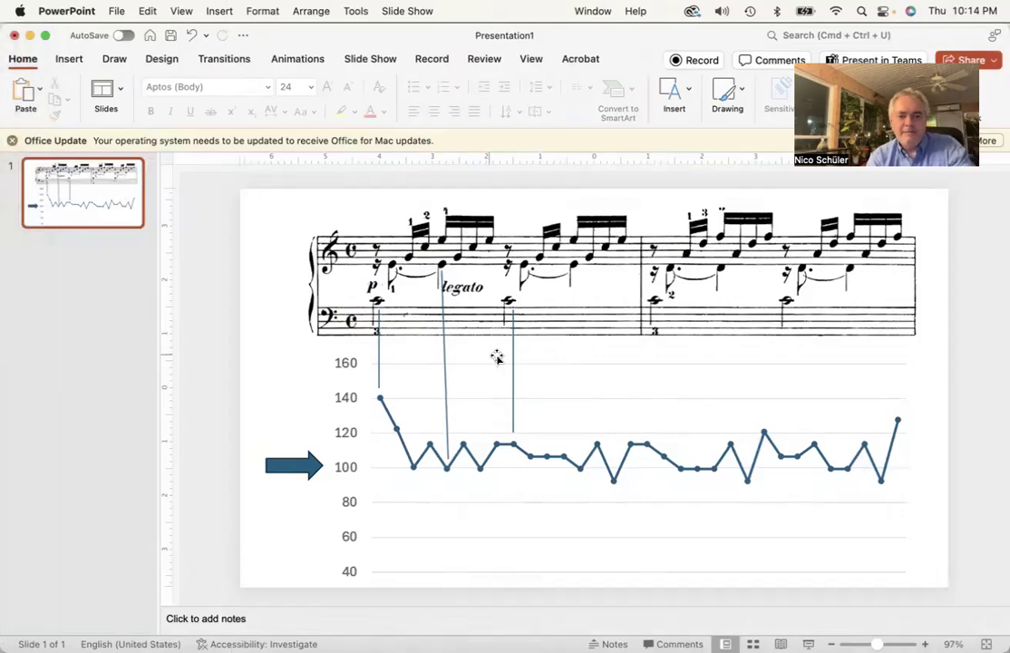
key(super+Tab)
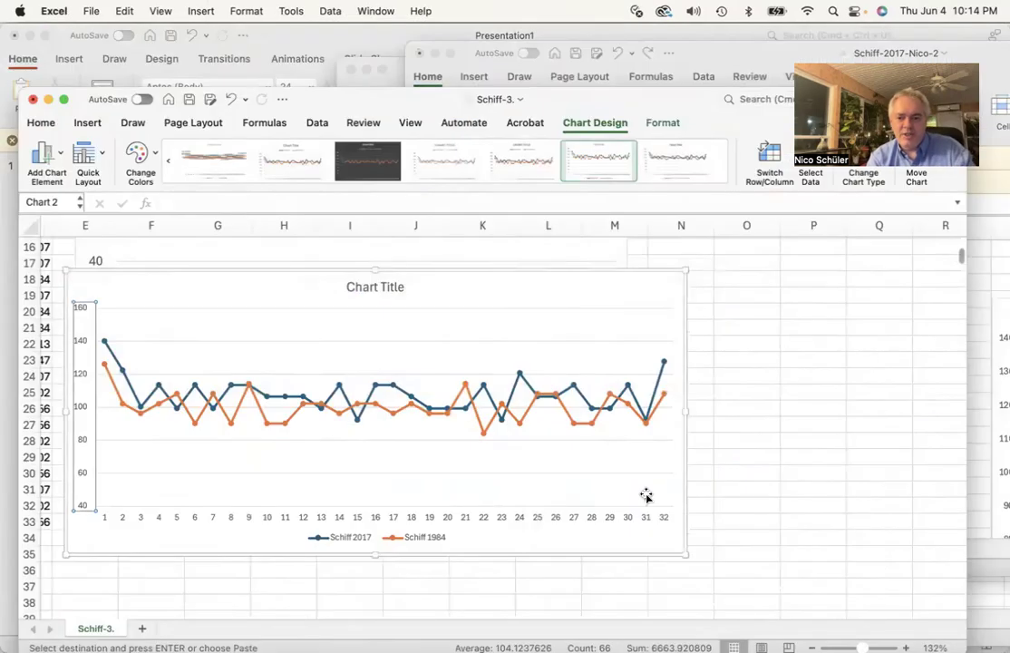
drag(688, 555, 929, 557)
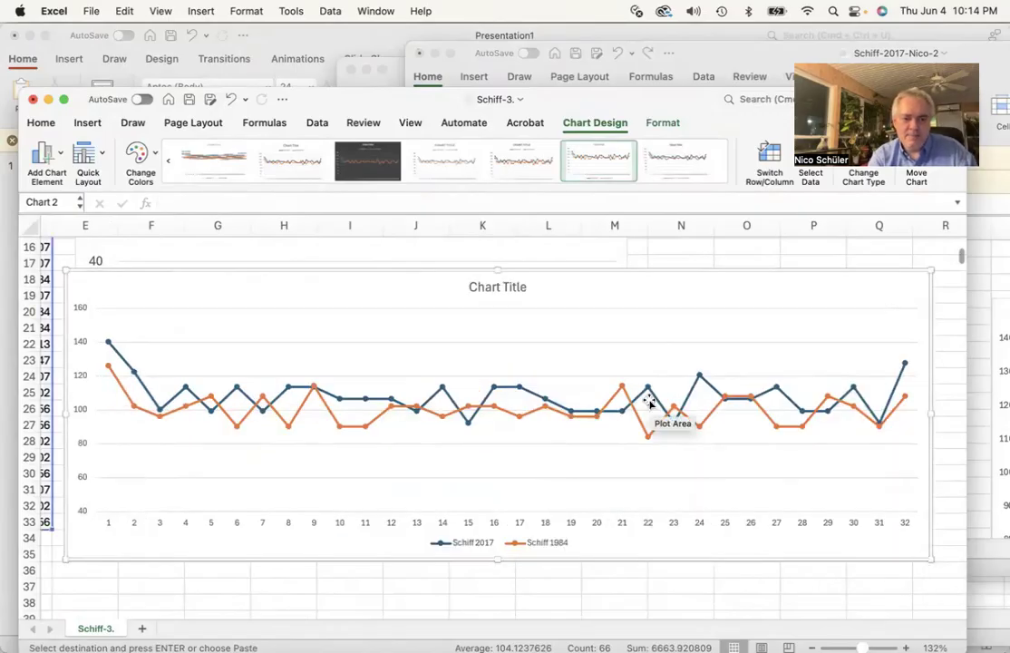
Move the legend up into the chart above the horizontal axis and enlarge the plot area to fill the chart
click(463, 542)
drag(467, 537, 470, 485)
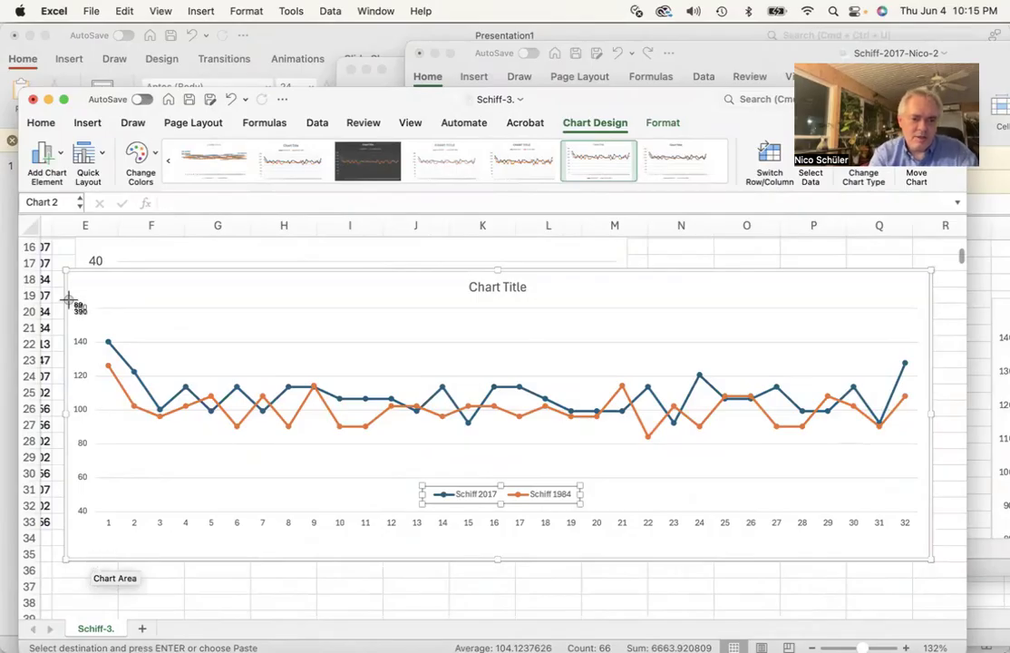
drag(68, 301, 914, 516)
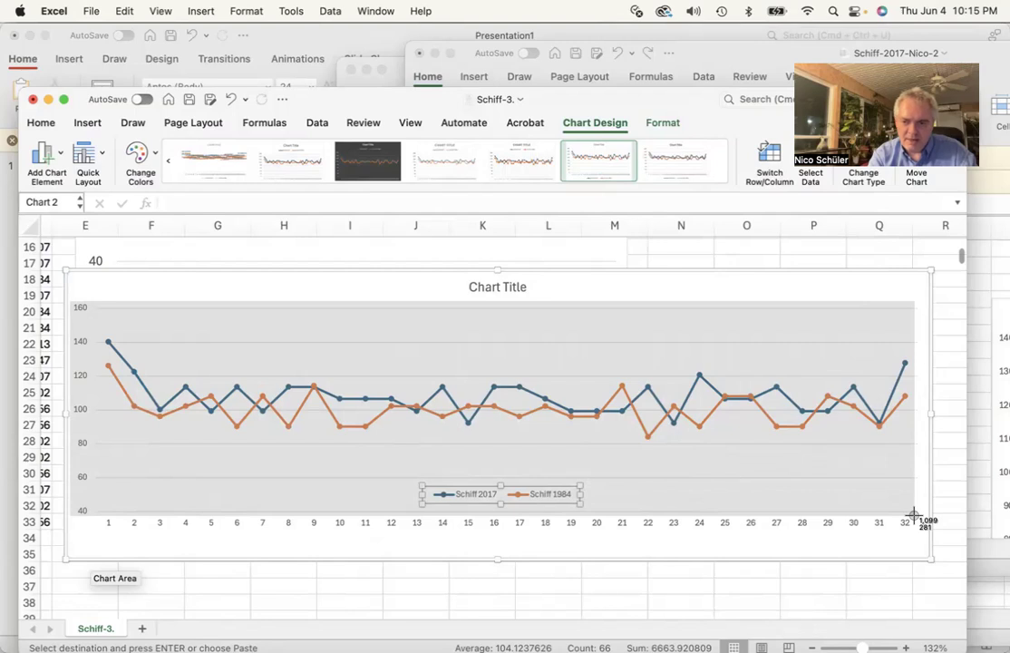
drag(914, 515, 913, 515)
Switch to PowerPoint and duplicate the slide
mouse_move(7, 336)
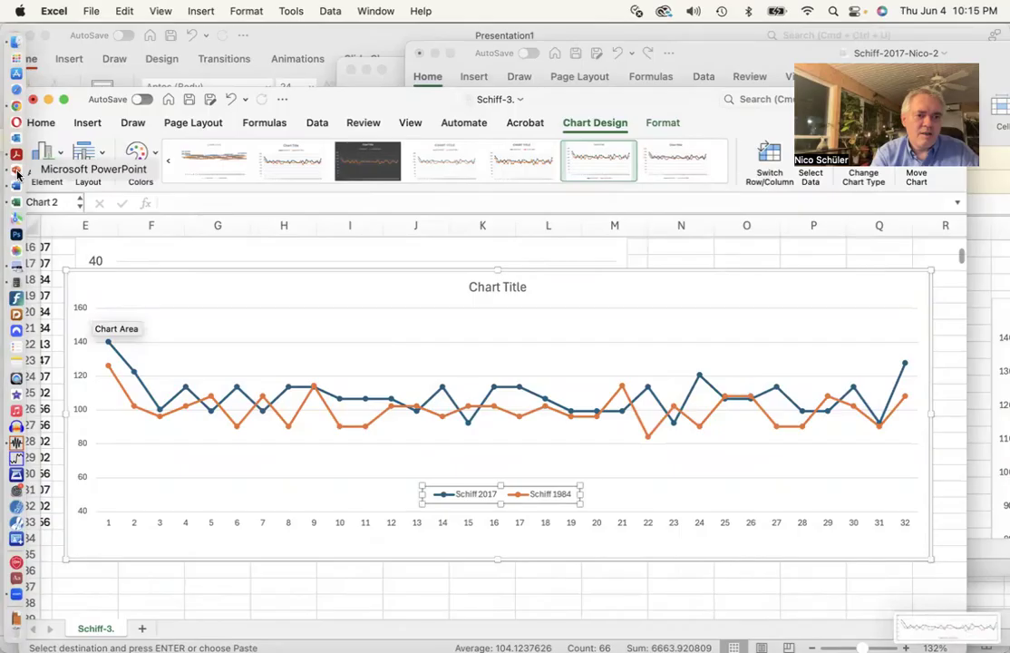
click(16, 174)
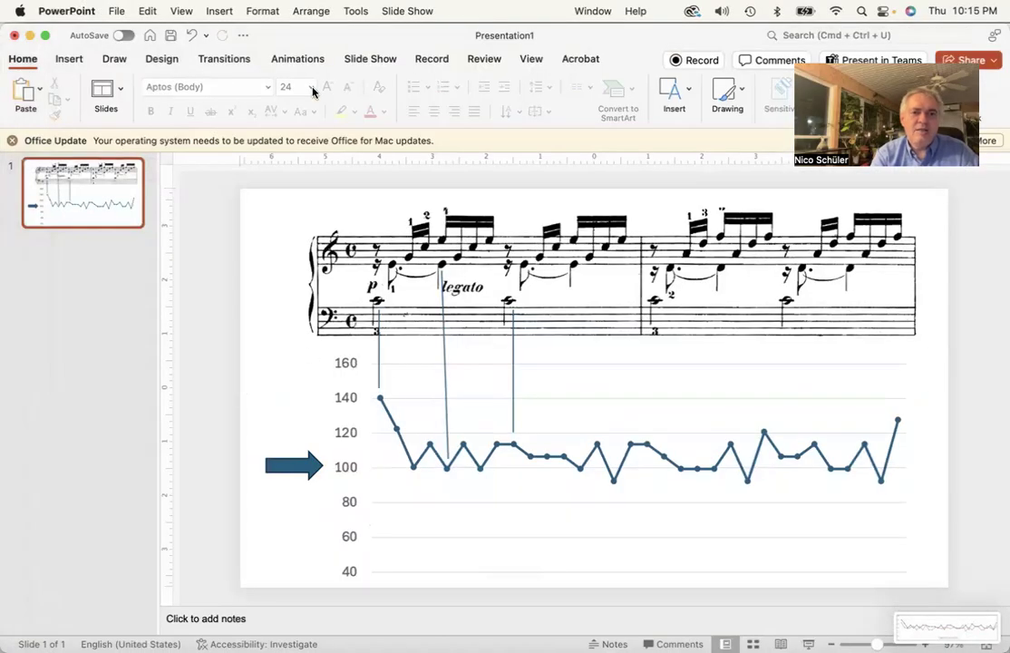
click(214, 10)
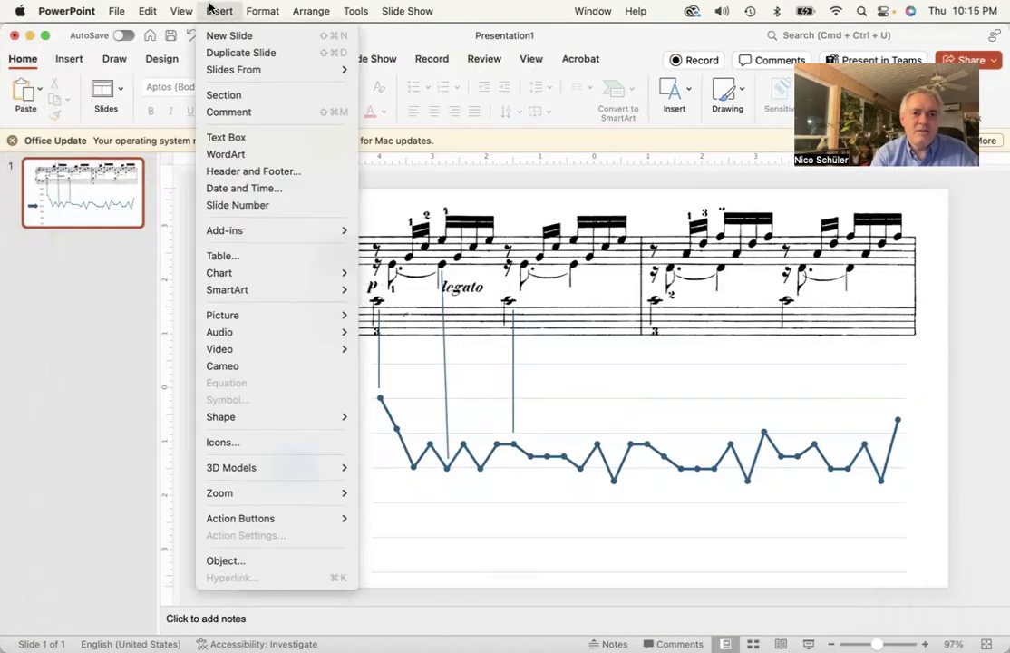
click(241, 52)
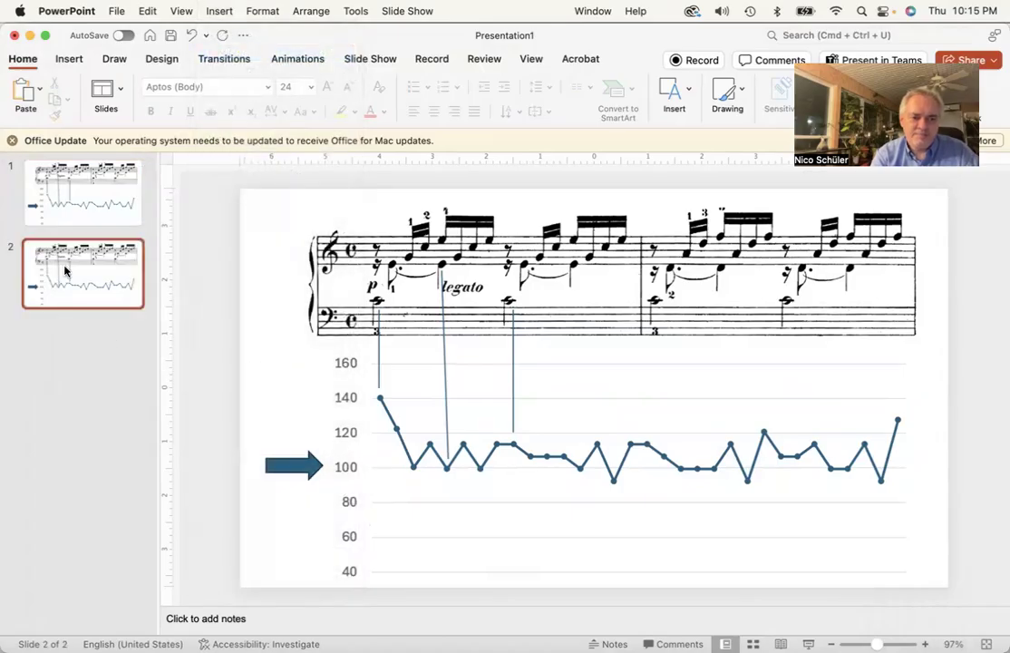
Delete the old chart image on slide 2 and insert the two-line chart picture from file
click(379, 388)
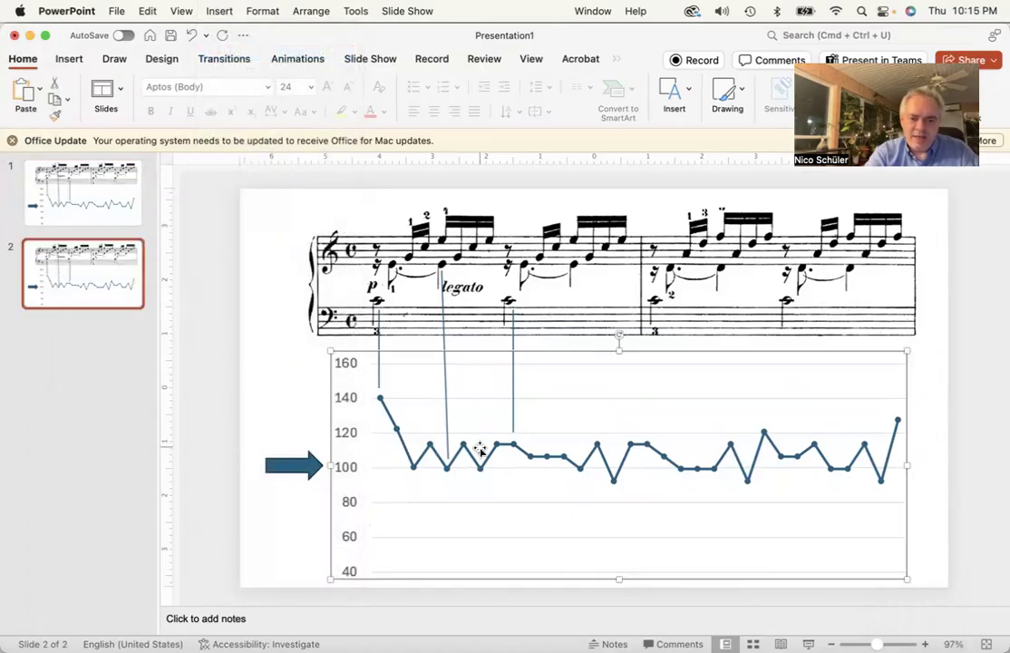
key(BackSpace)
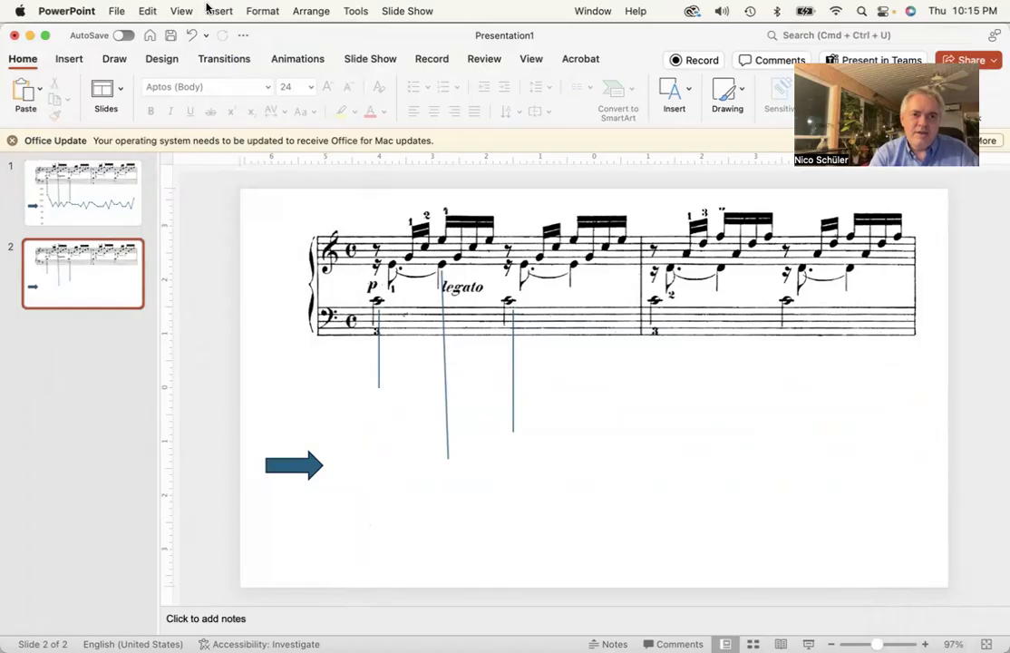
click(209, 9)
mouse_move(269, 315)
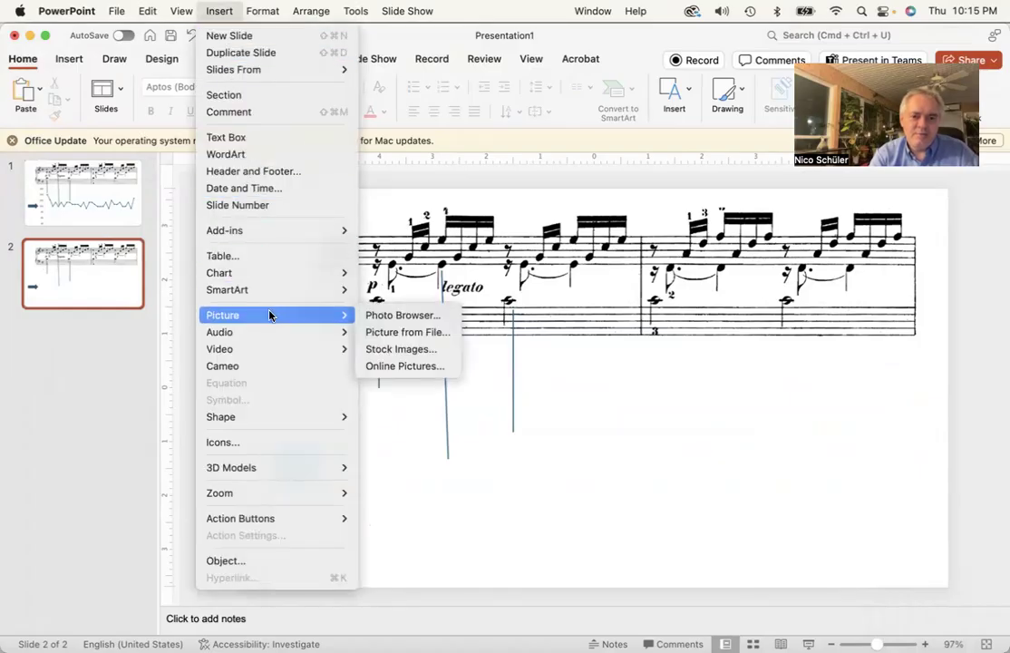
click(407, 332)
double_click(363, 176)
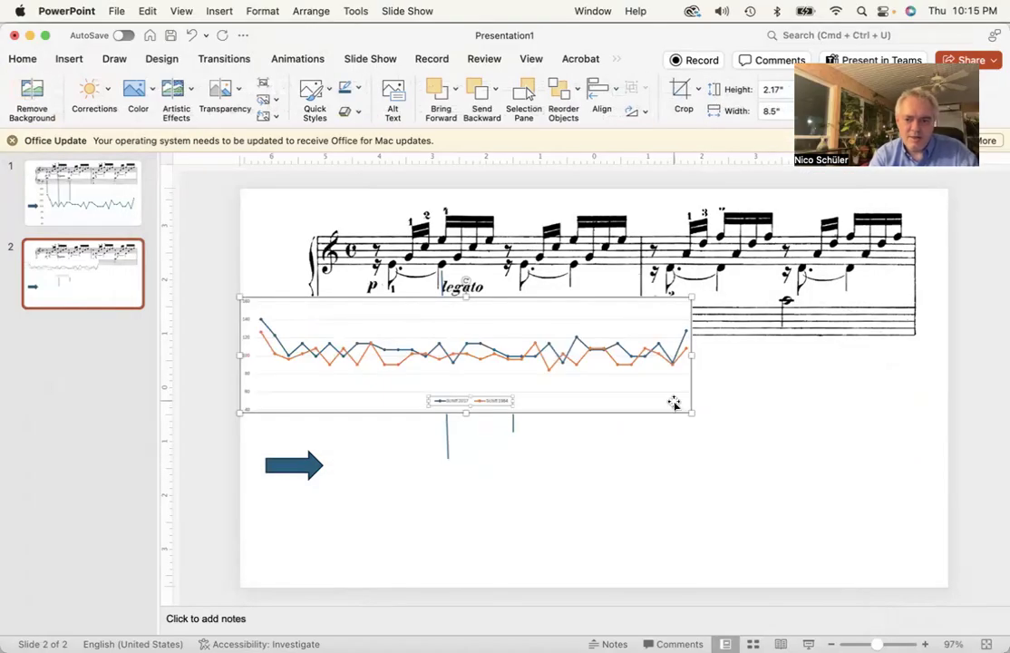
Move and enlarge the new chart picture to sit under the score beside the arrow
click(674, 403)
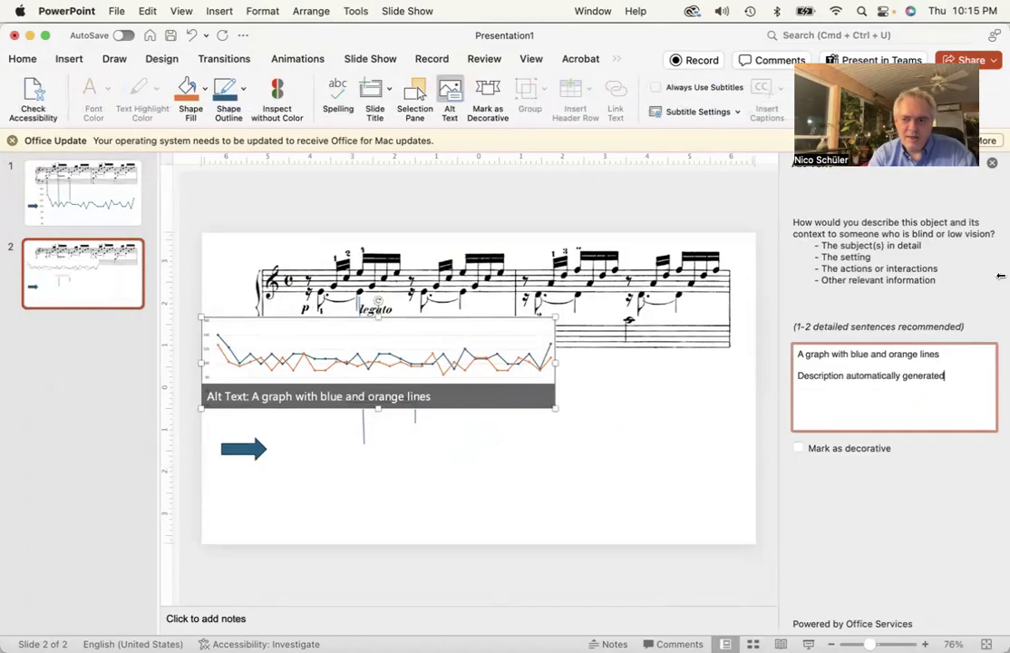
click(993, 164)
drag(631, 333, 723, 460)
drag(801, 517, 873, 542)
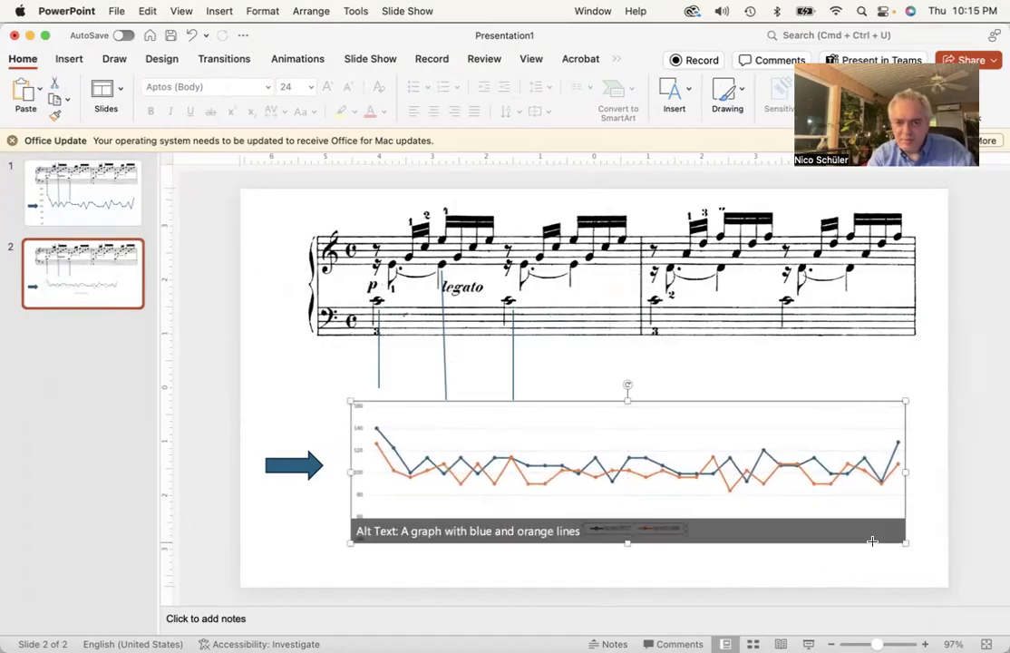
Select the score image and its three connector lines and nudge them down together toward the chart
click(613, 272)
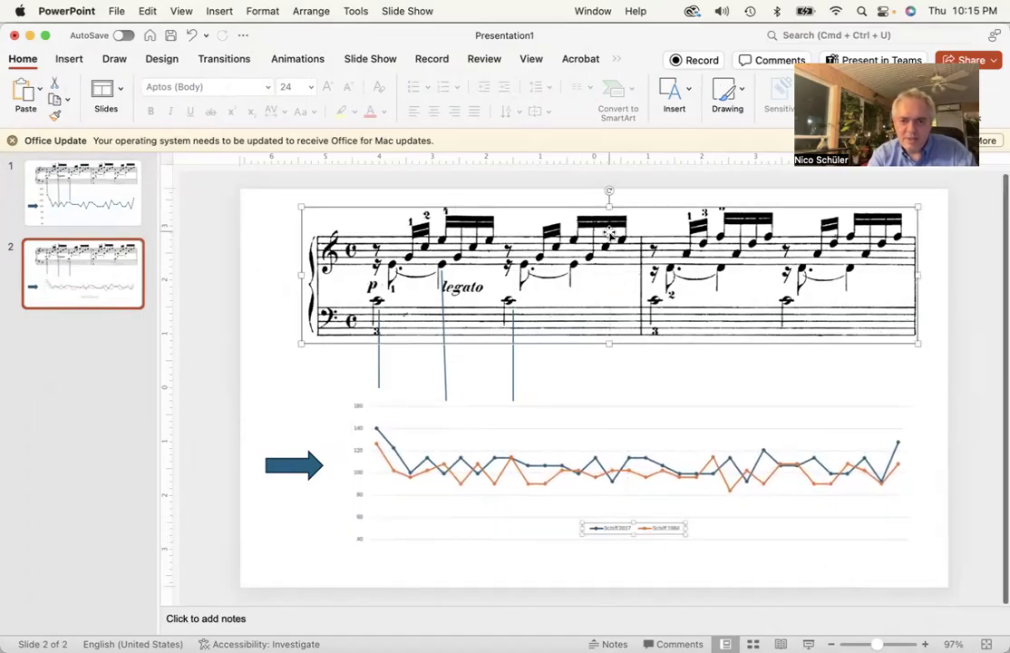
shift+click(379, 357)
shift+click(446, 366)
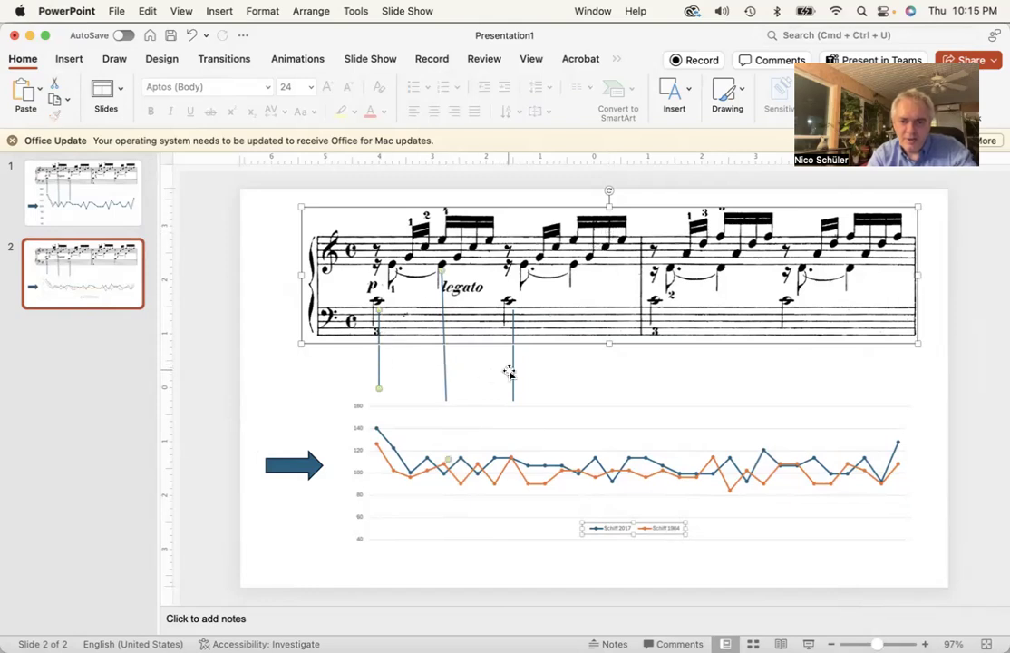
shift+click(511, 372)
key(Down)
key(Down)
key(Down)
key(Down)
key(Down)
key(Down)
key(Down)
key(Down)
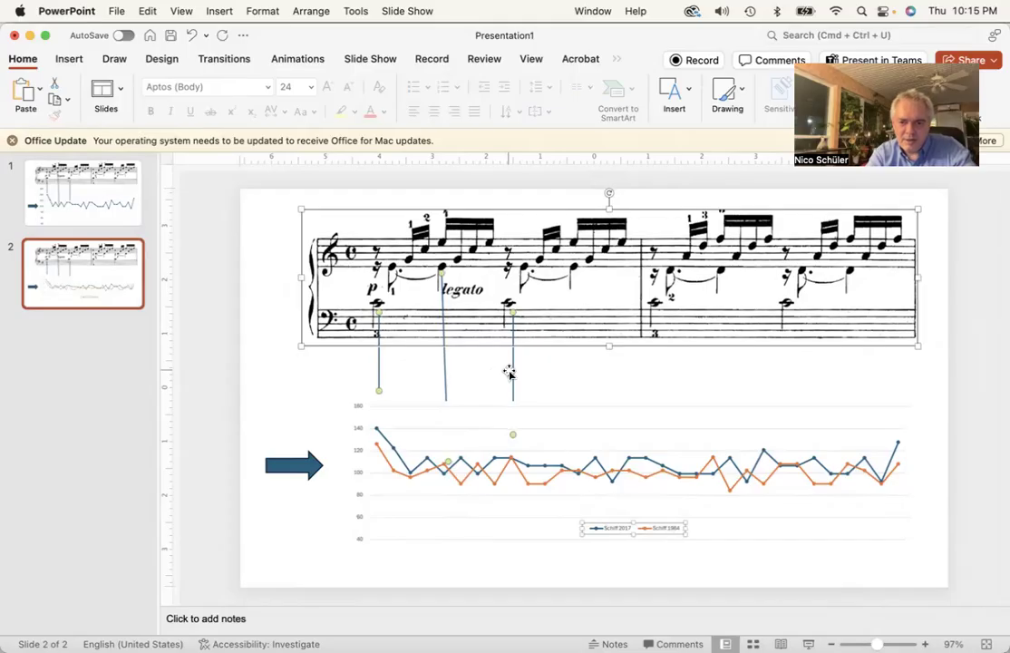
key(Down)
key(Down)
key(Down)
key(Down)
key(Down)
key(Down)
key(Down)
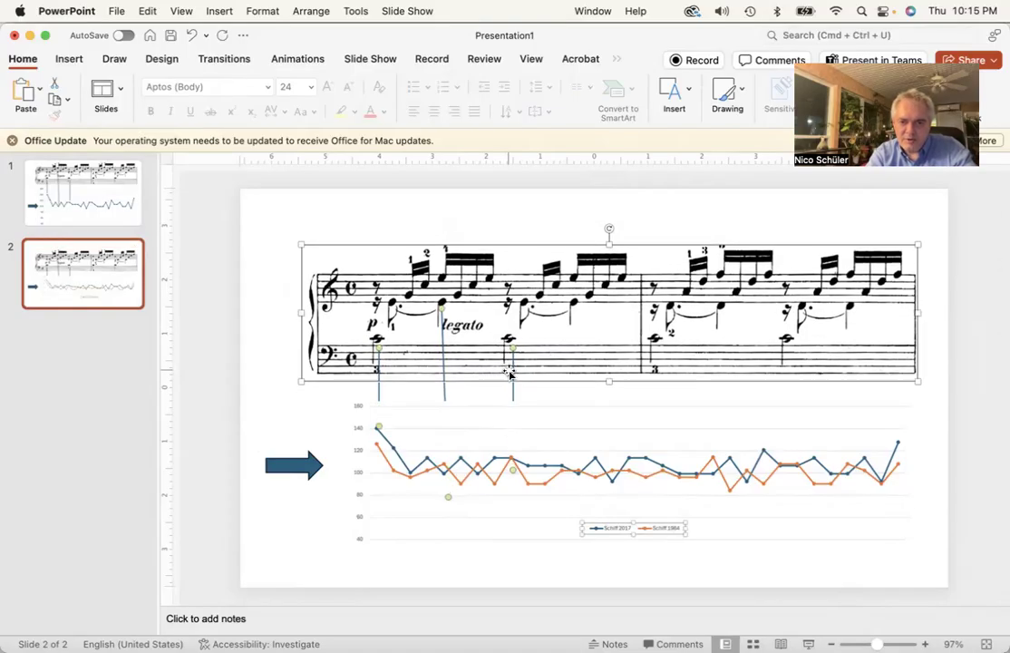
key(Down)
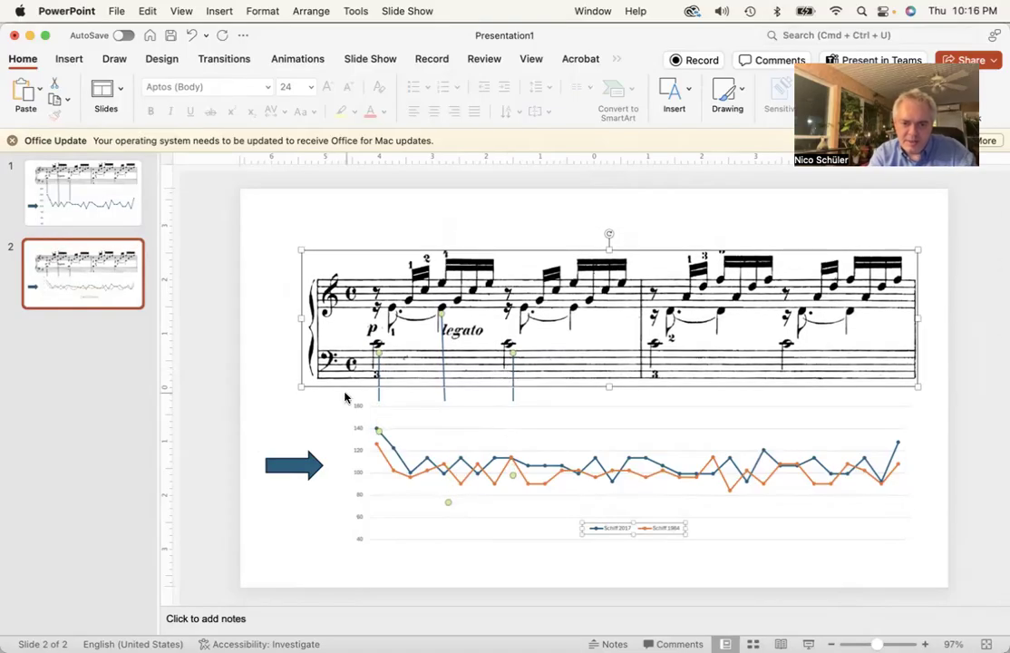
Send the chart picture backward so the connector lines sit on top of it
double_click(377, 377)
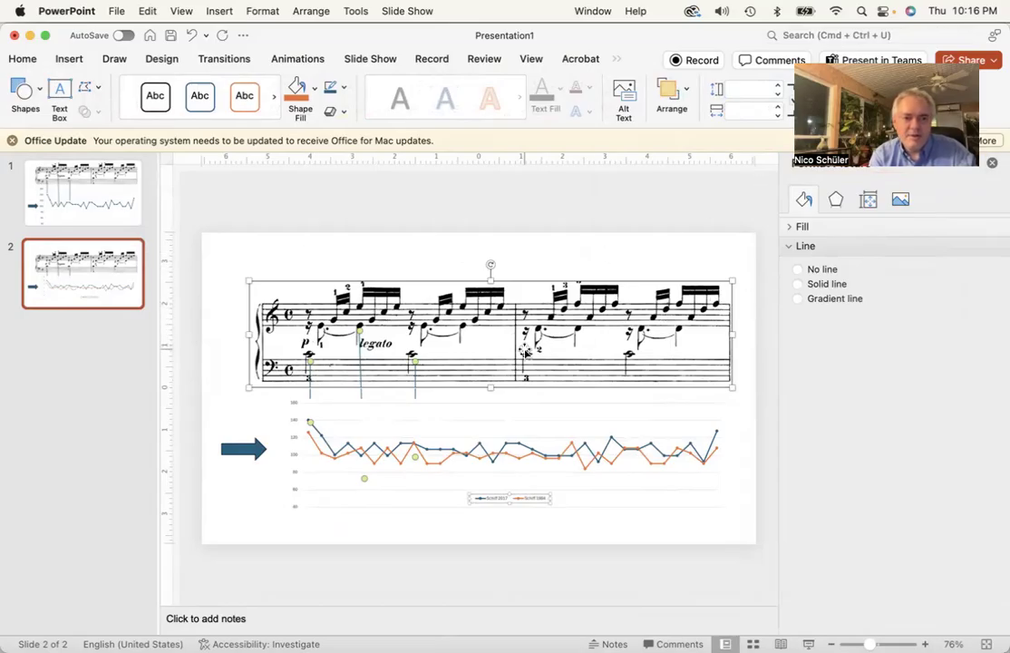
click(20, 62)
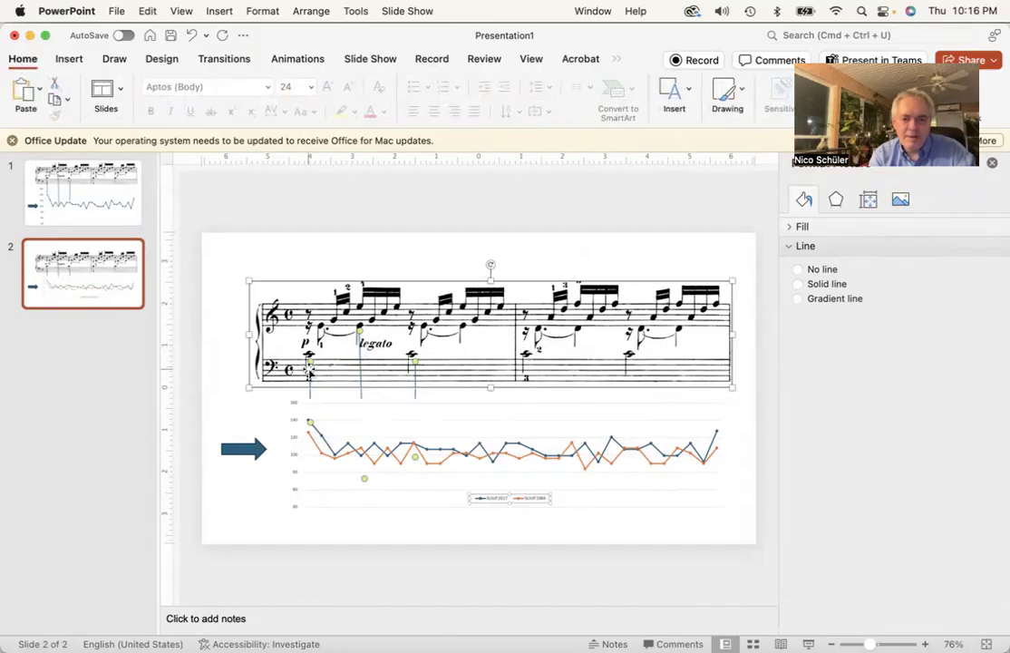
click(225, 391)
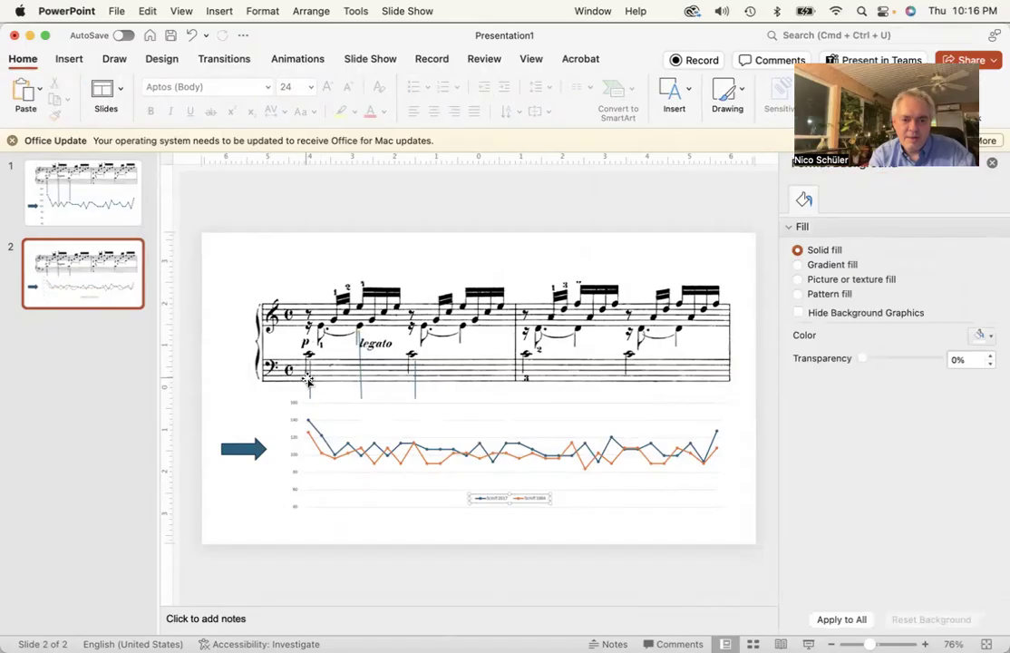
click(310, 381)
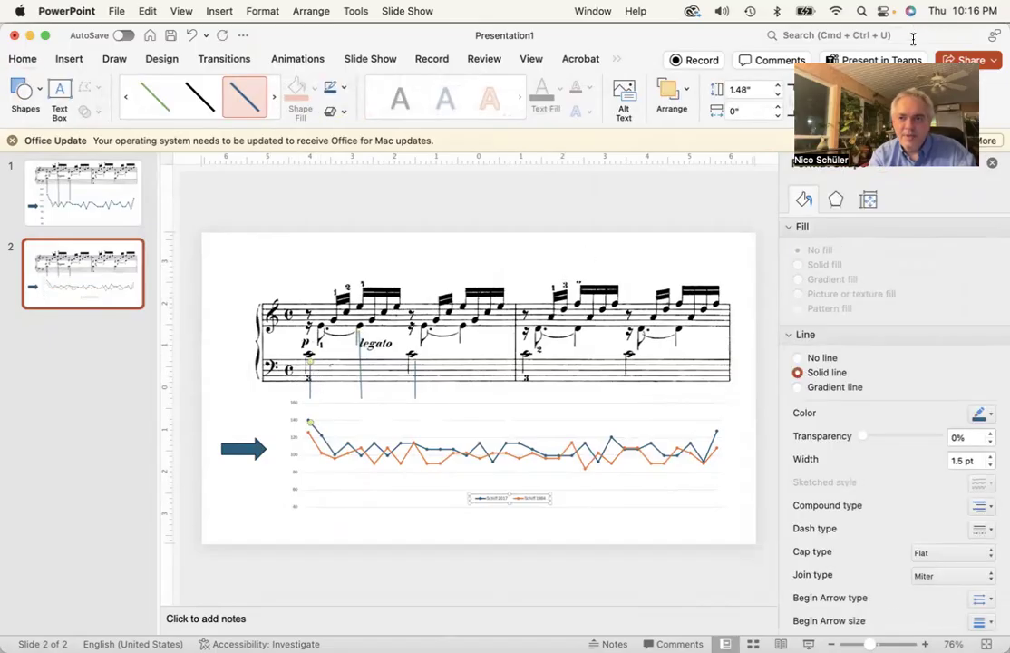
click(532, 304)
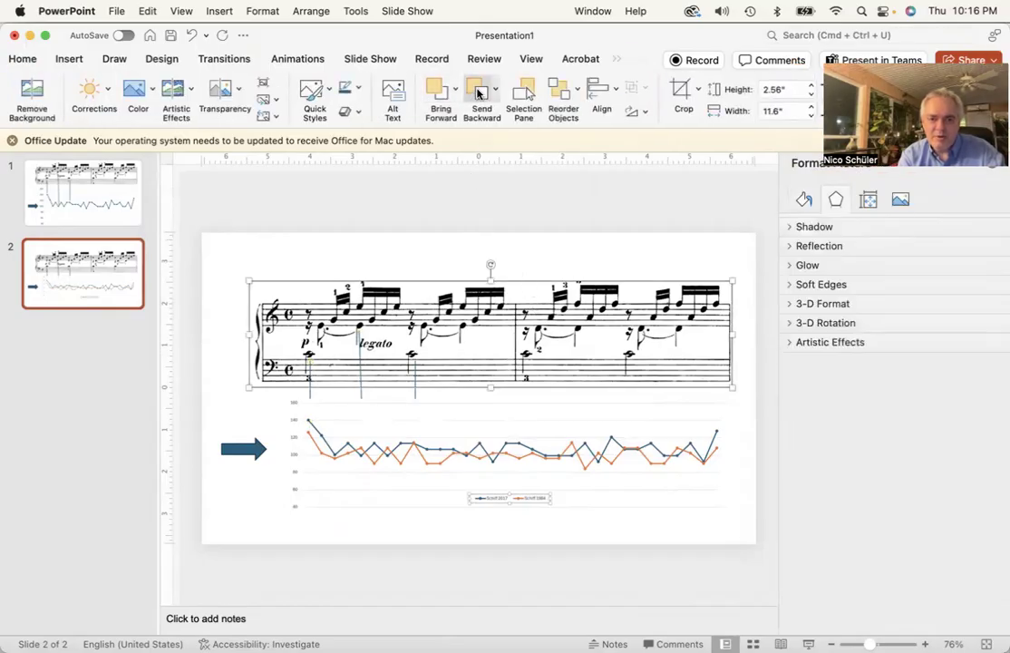
click(363, 433)
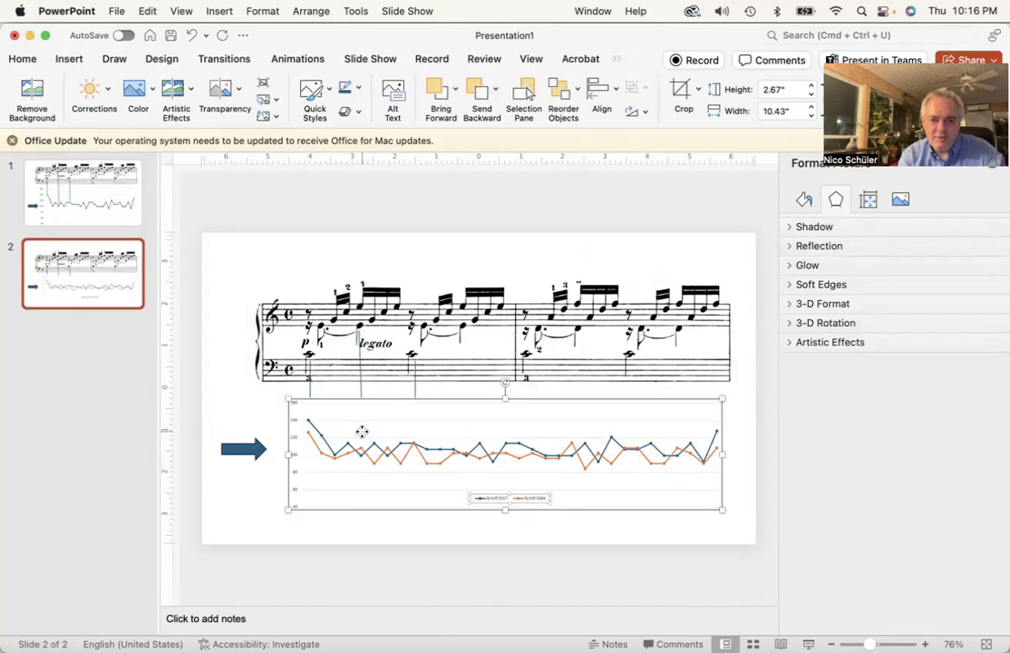
click(478, 93)
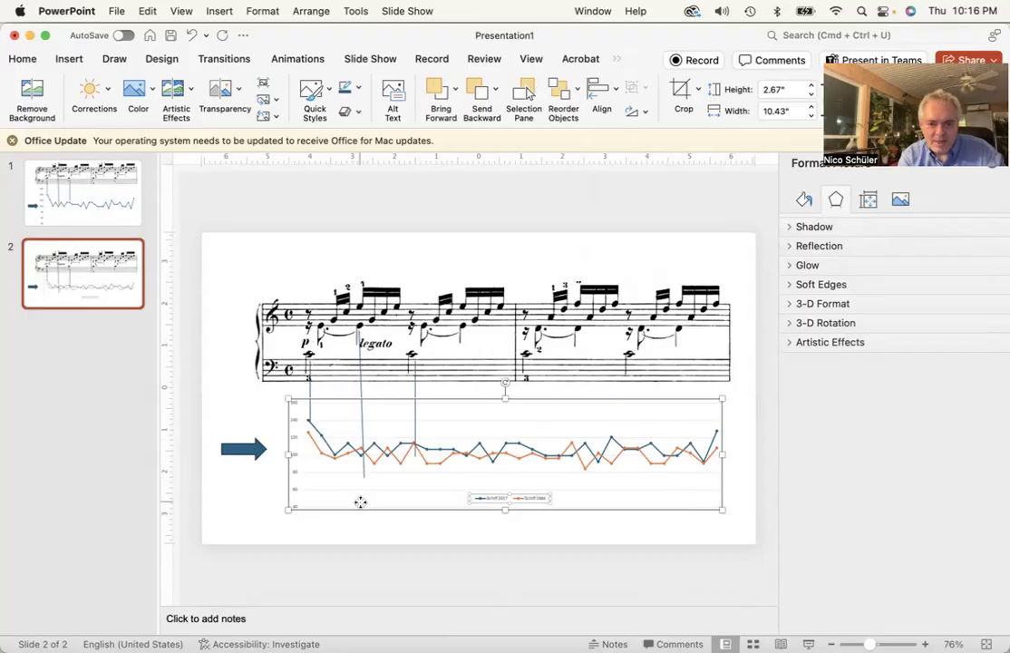
Shorten the middle and right connector lines so they end at their matching chart data points
drag(360, 505, 362, 508)
click(361, 390)
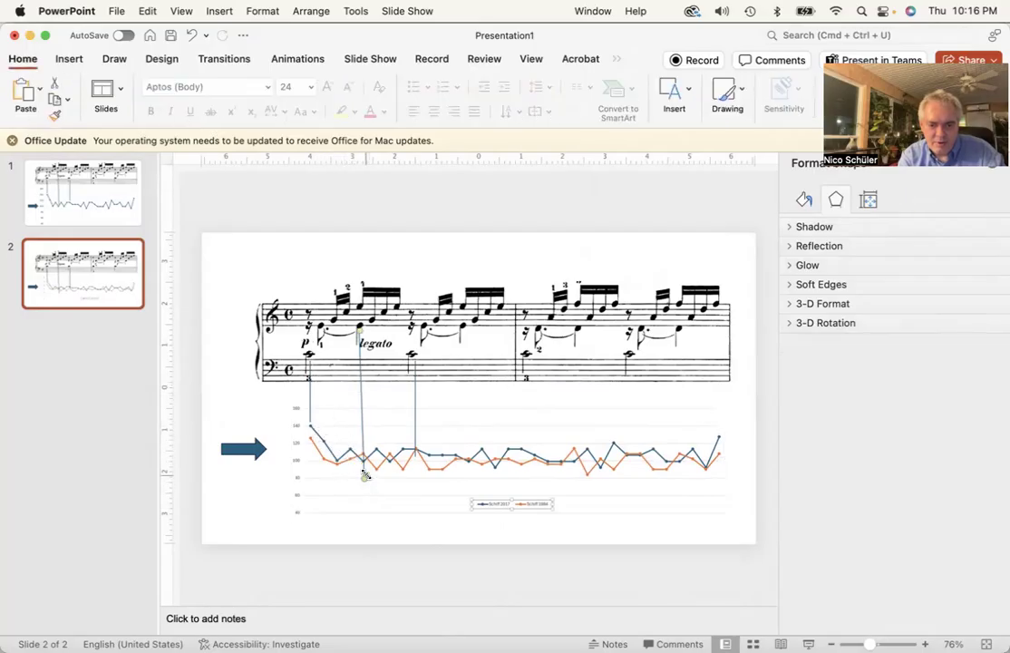
drag(364, 475, 361, 450)
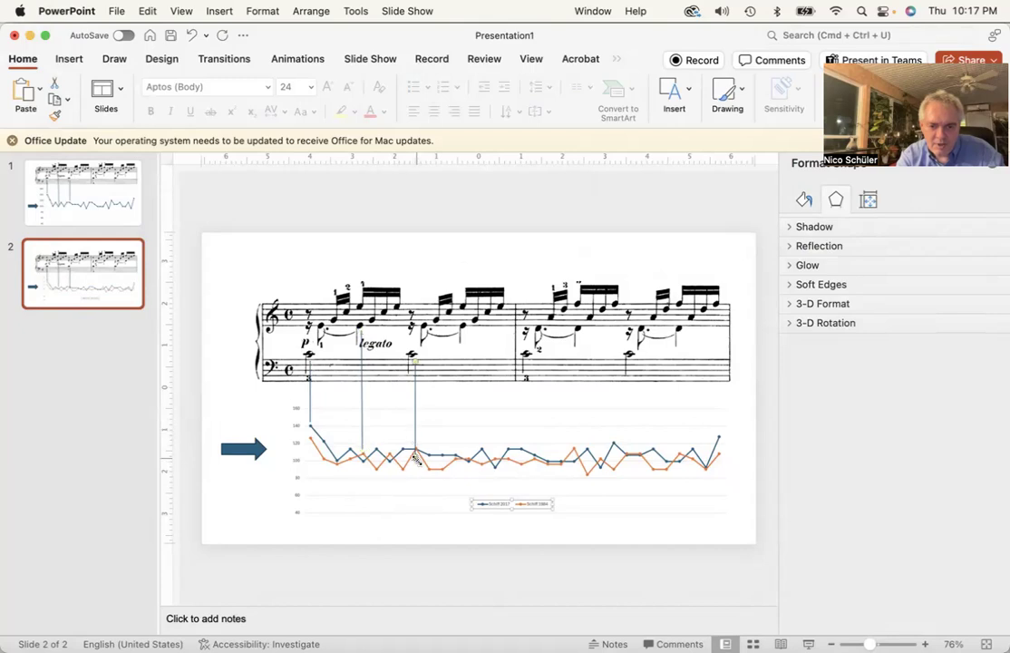
drag(416, 456, 415, 444)
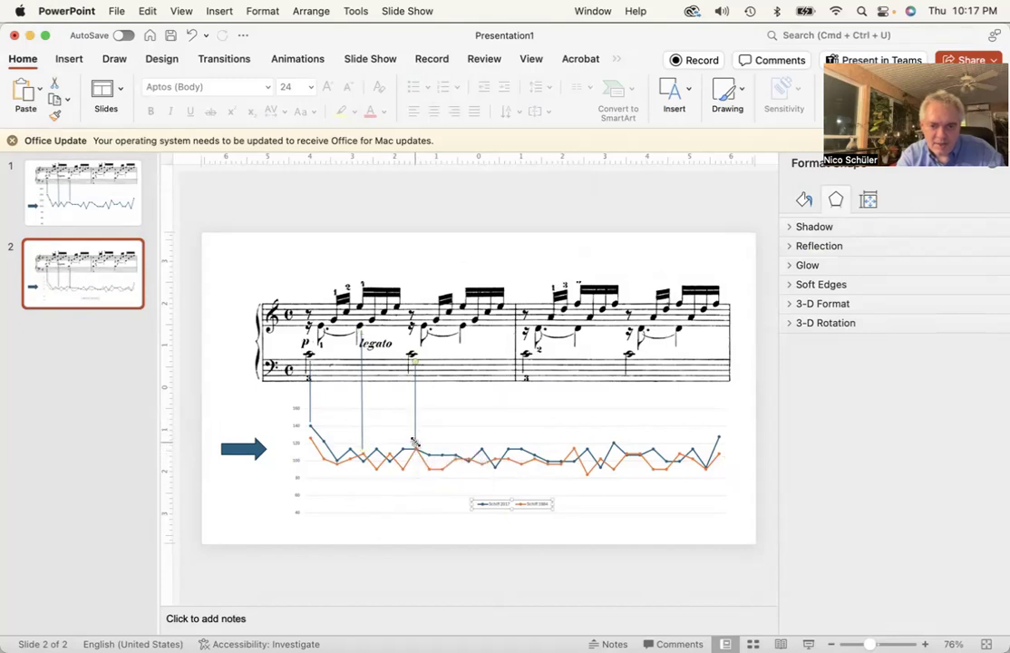
click(260, 526)
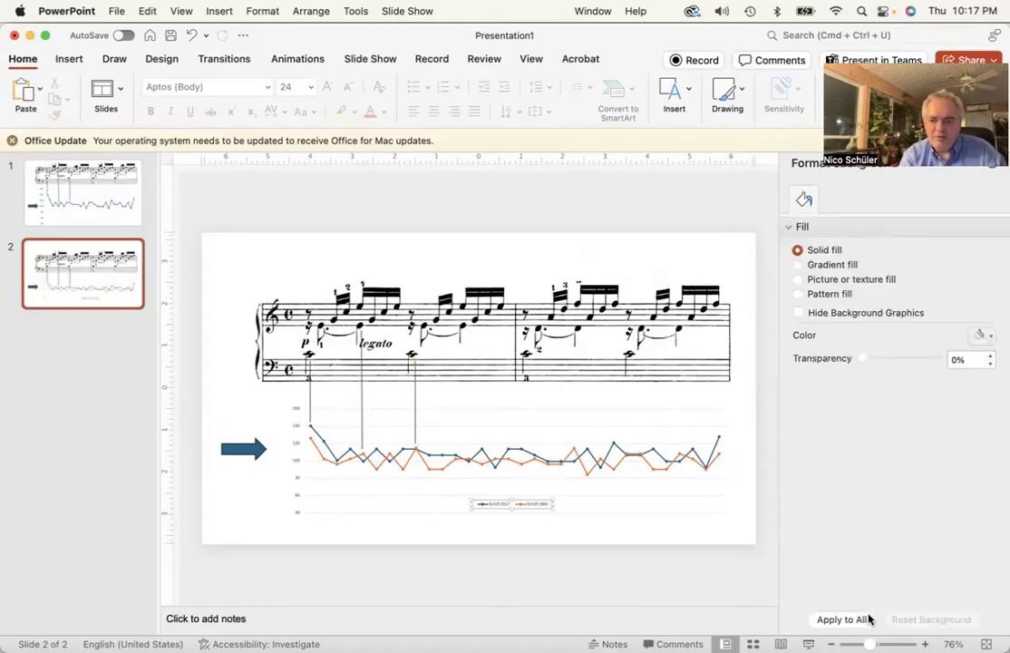
Preview the slide in slide show mode and exit
click(807, 643)
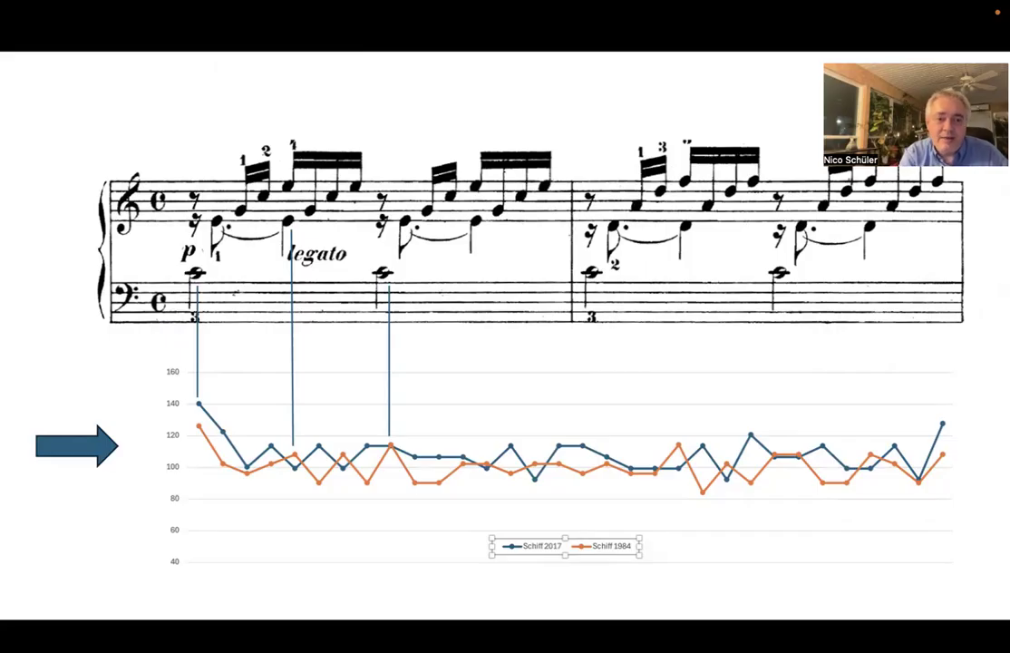
key(Escape)
Switch to Excel and examine the Schiff 2017 normalized values in column C
mouse_move(4, 238)
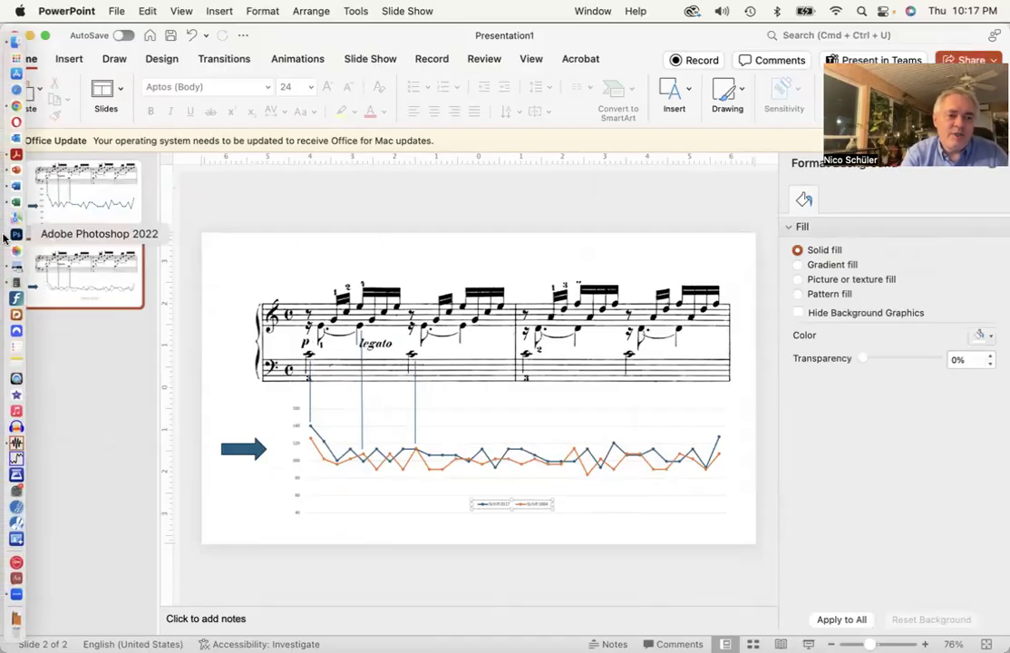
click(15, 201)
scroll(351, 387, left, 3)
scroll(351, 388, up, 5)
scroll(351, 388, up, 2)
scroll(351, 388, right, 2)
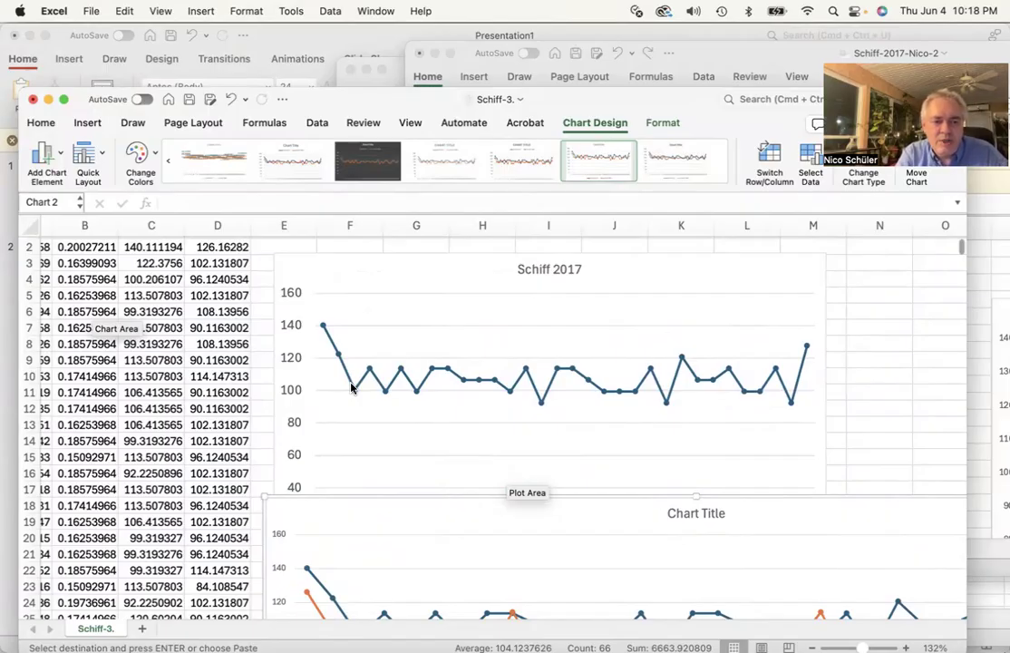
scroll(352, 388, left, 2)
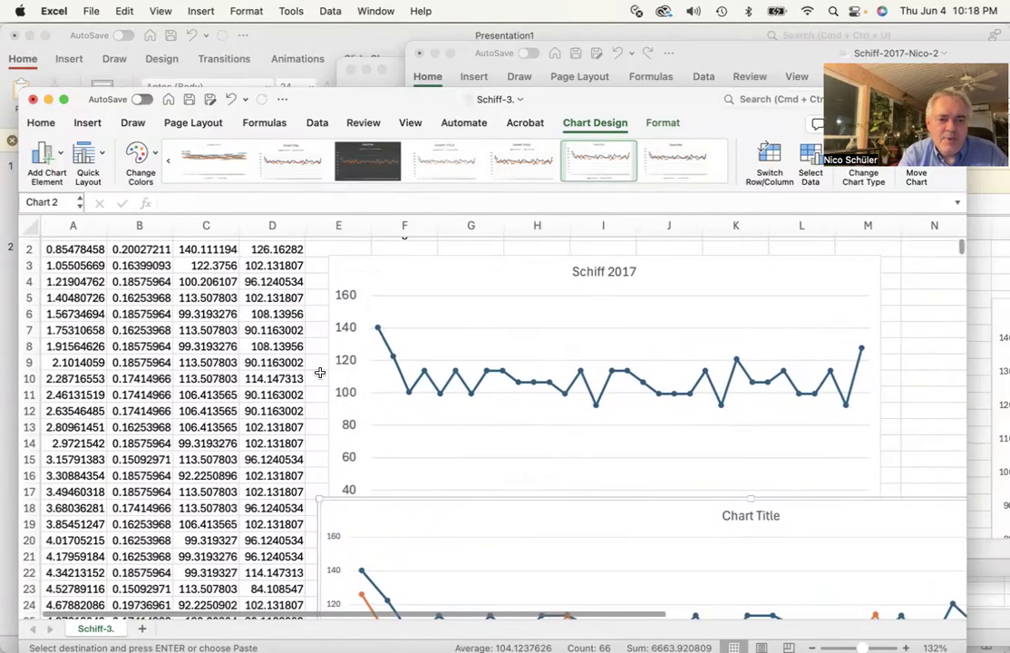
scroll(208, 263, up, 1)
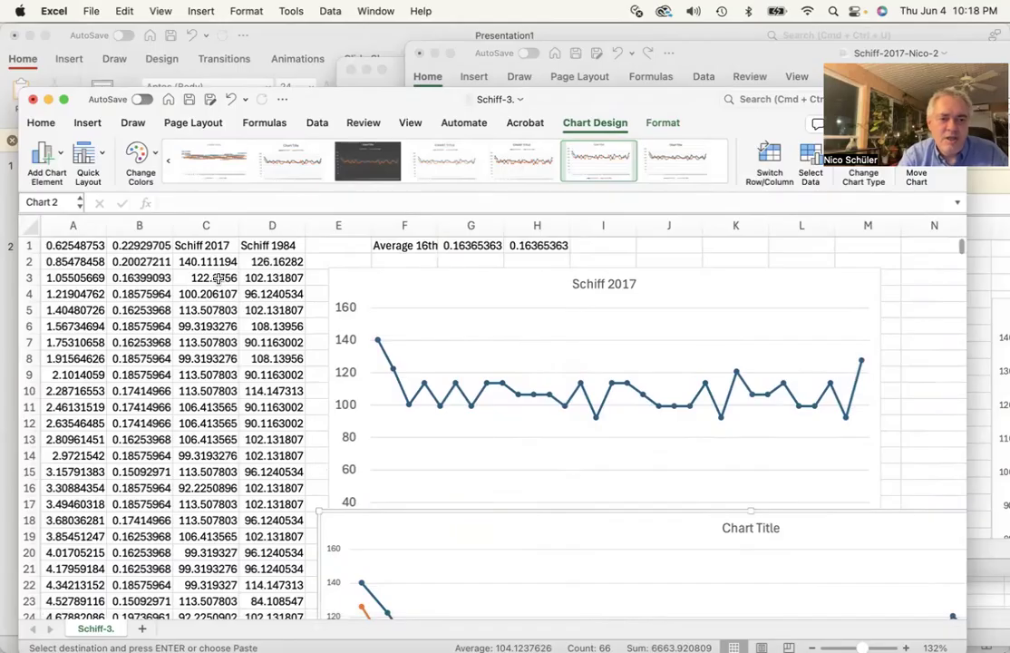
click(205, 262)
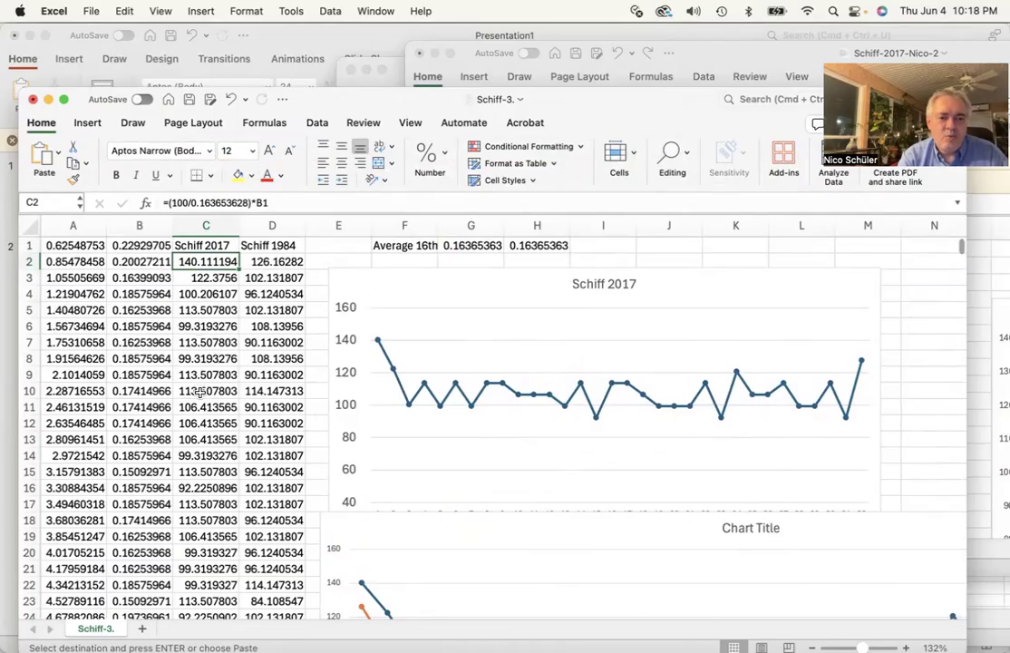
scroll(199, 392, down, 20)
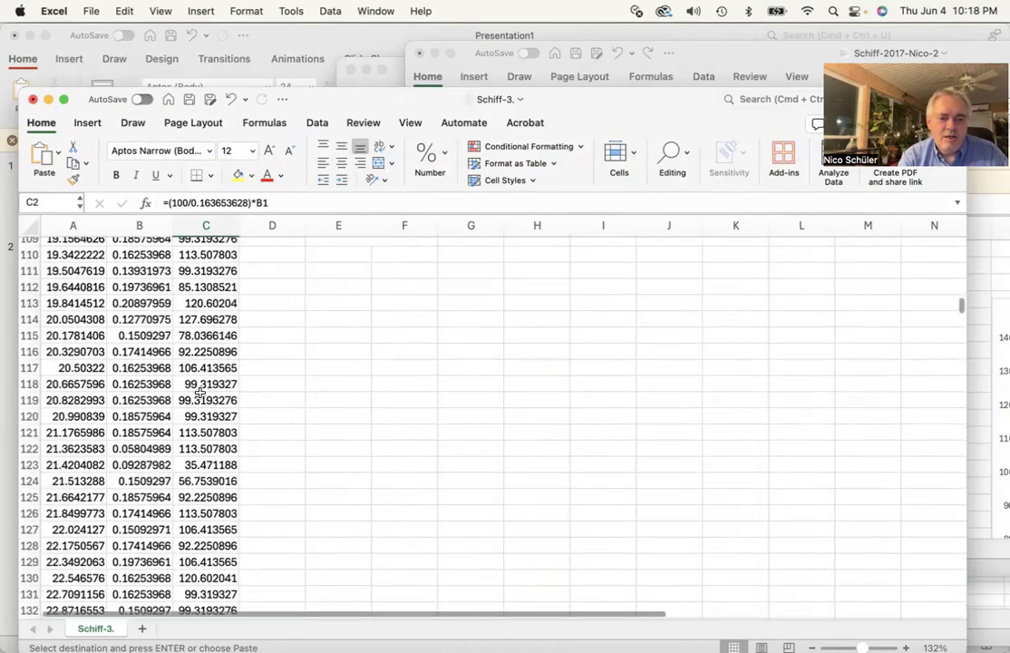
scroll(200, 392, down, 20)
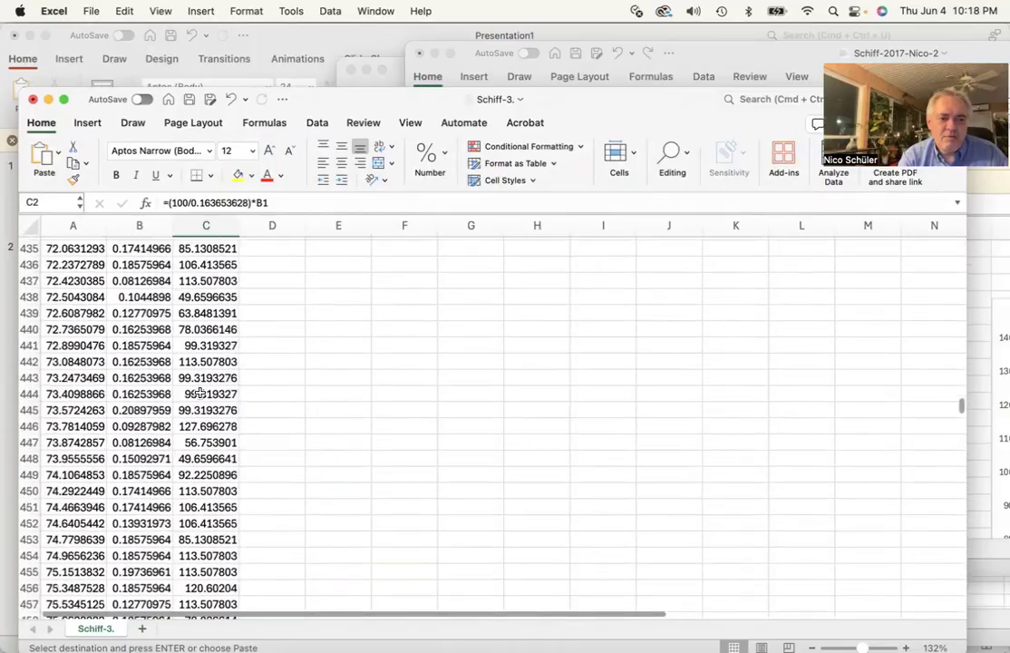
scroll(199, 392, down, 20)
scroll(200, 392, up, 10)
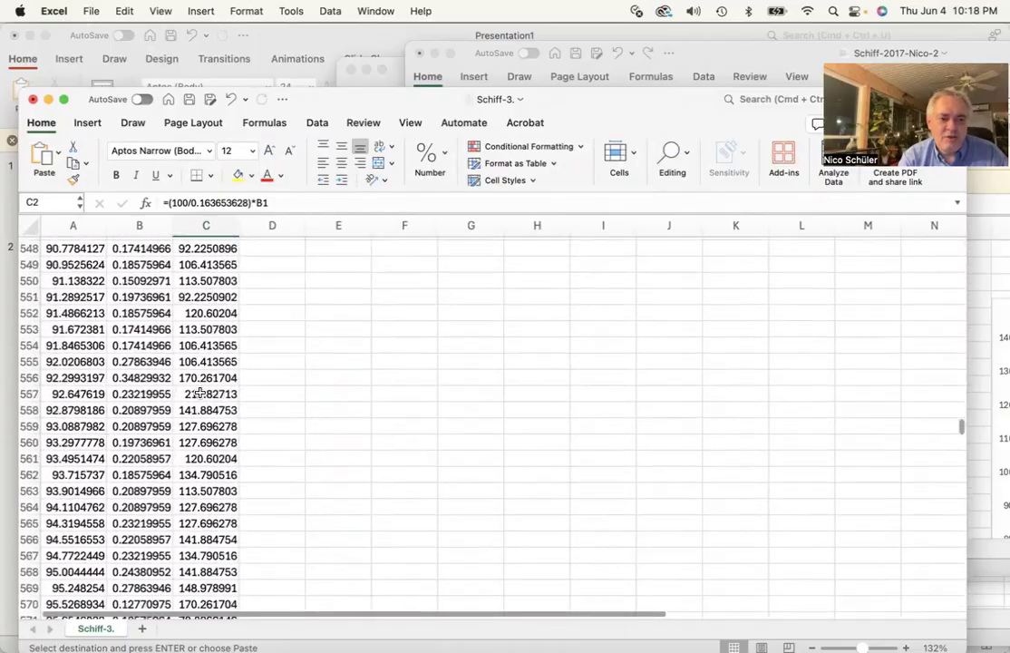
scroll(199, 392, up, 5)
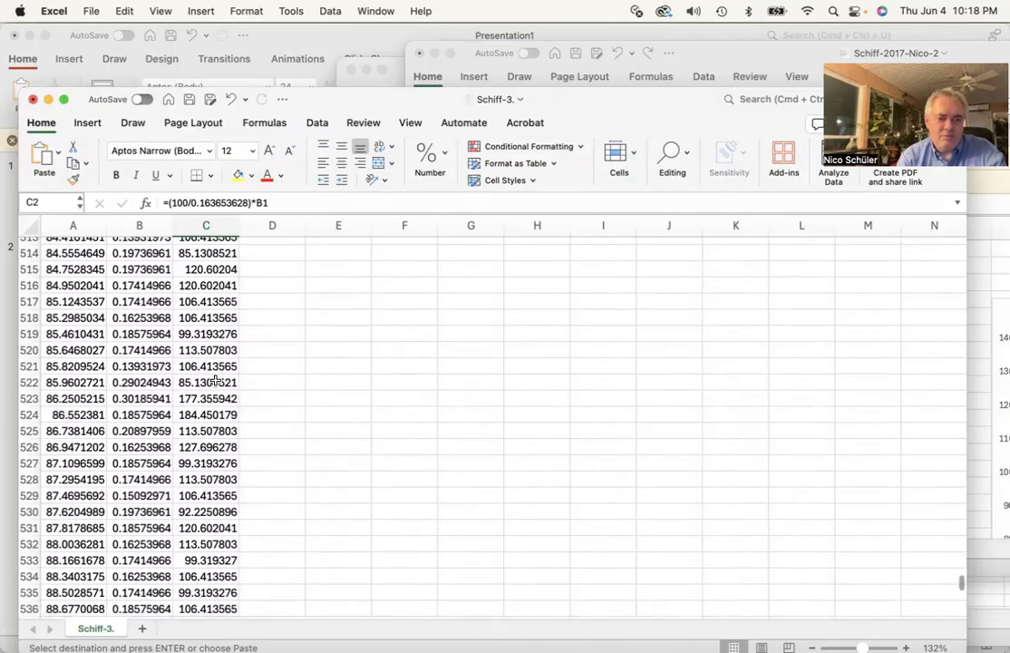
shift+click(220, 350)
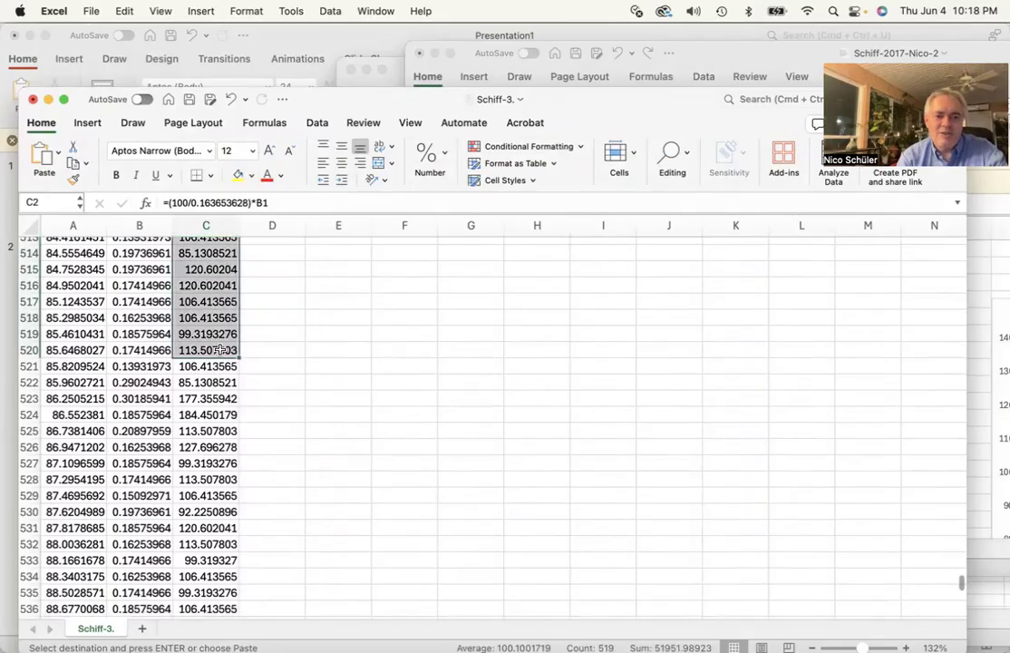
scroll(220, 372, up, 20)
scroll(220, 372, up, 20)
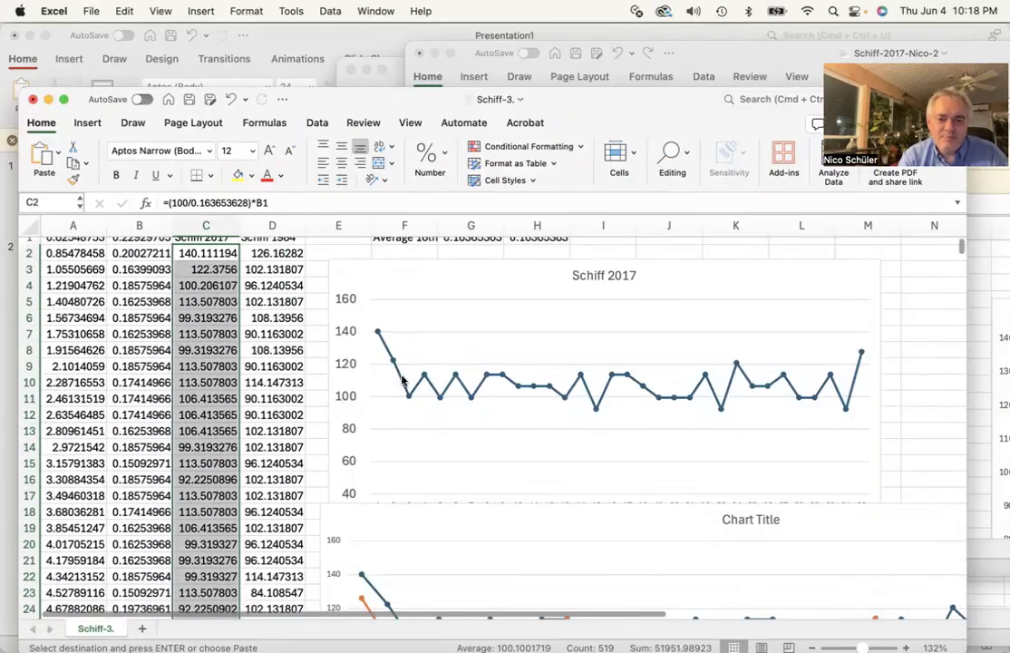
scroll(402, 417, down, 12)
scroll(403, 419, up, 4)
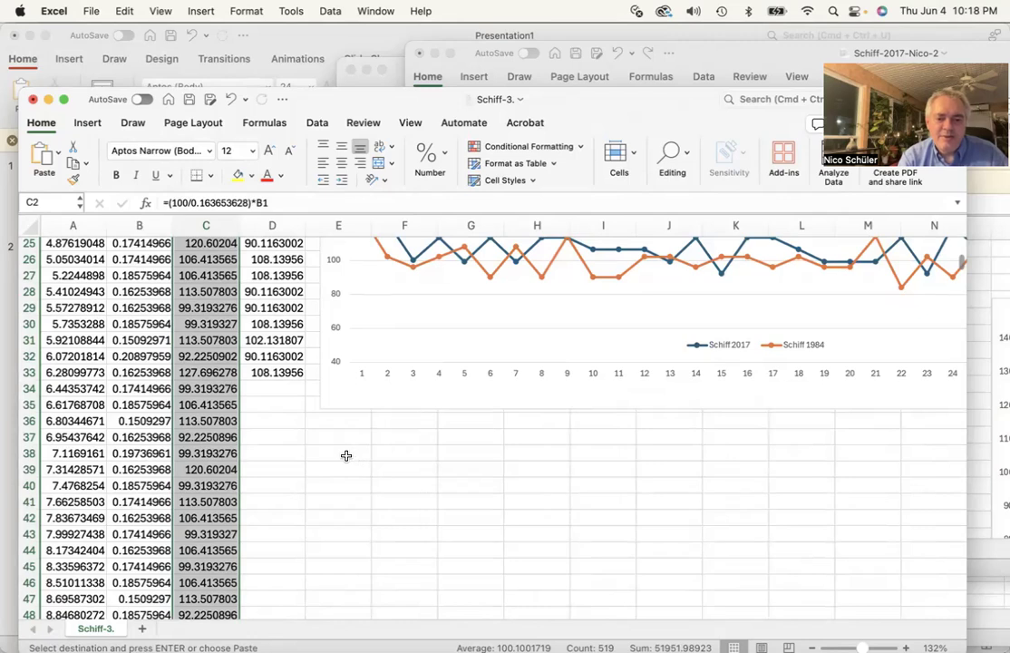
Enter the label "SD of Schiff 2027:" in cell E38 and widen column E to fit it
click(343, 455)
text(SD of Schiff 2027:)
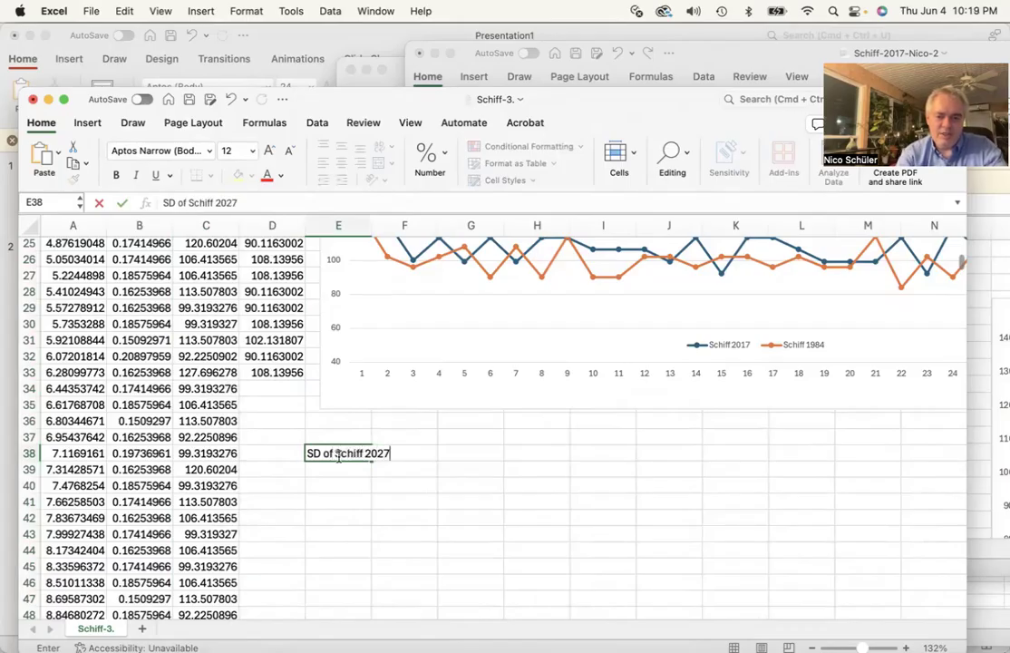
key(Return)
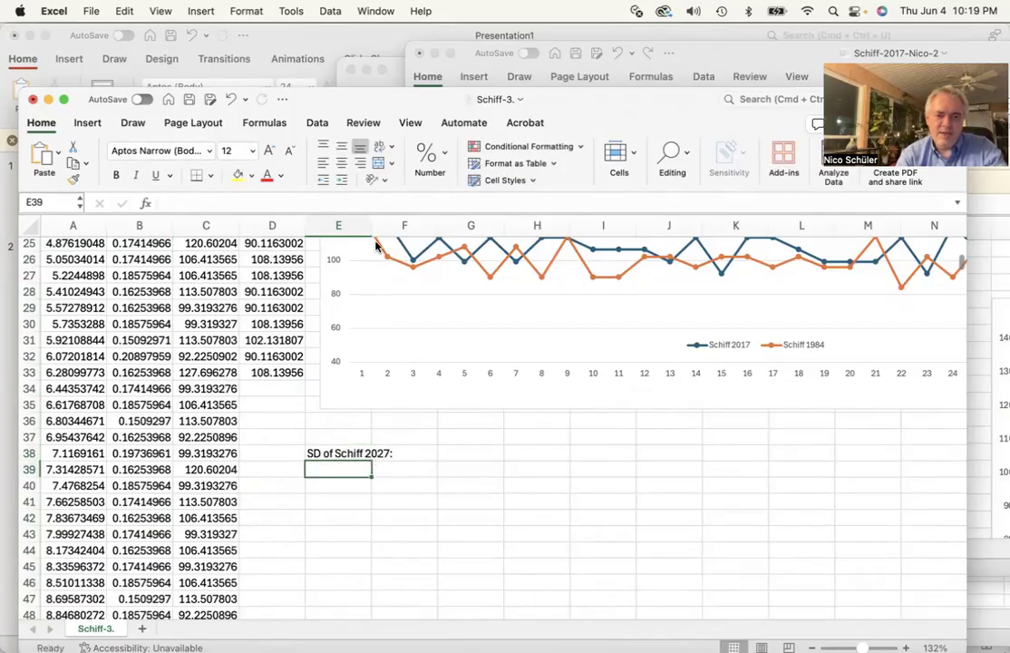
drag(372, 225, 399, 223)
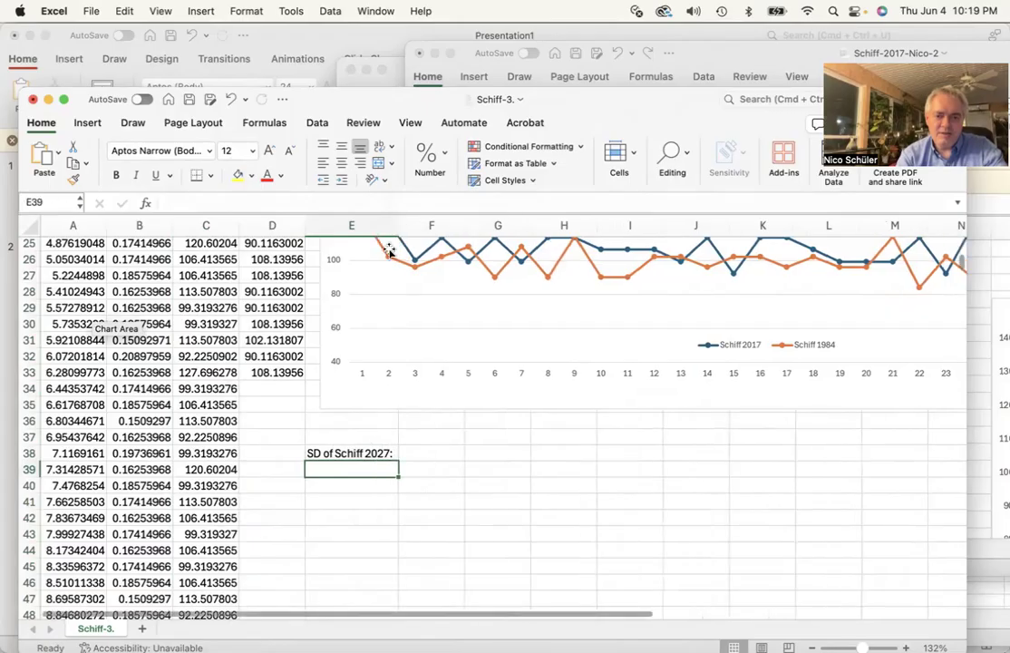
Enter the formula =STDEV(C2:C520) in cell F38 to compute the Schiff 2017 standard deviation
scroll(342, 402, up, 10)
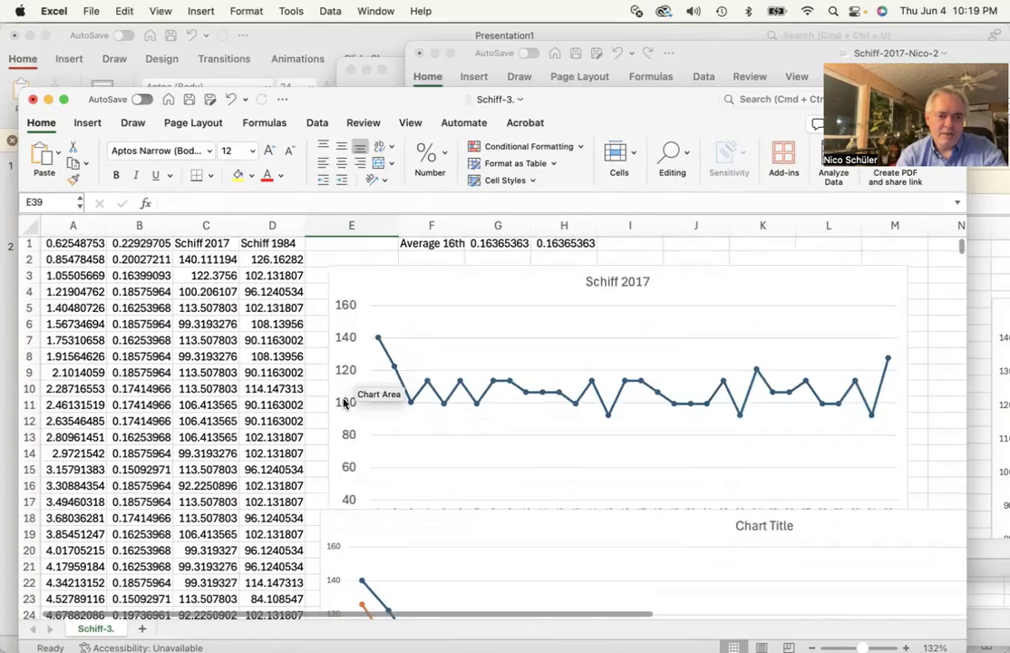
scroll(343, 402, down, 10)
click(423, 381)
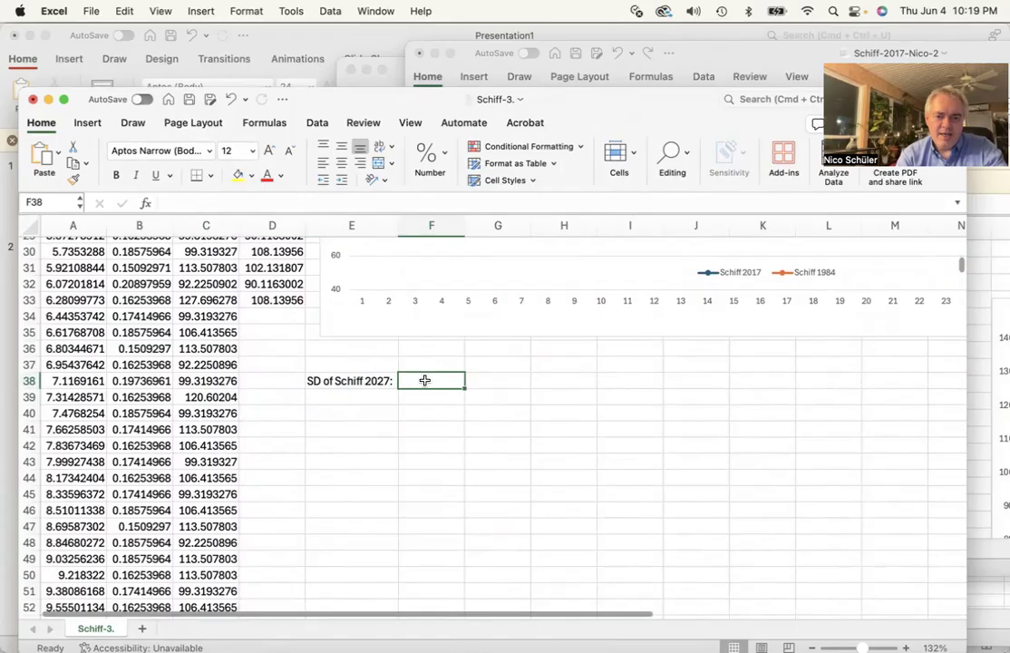
click(216, 199)
text(=)
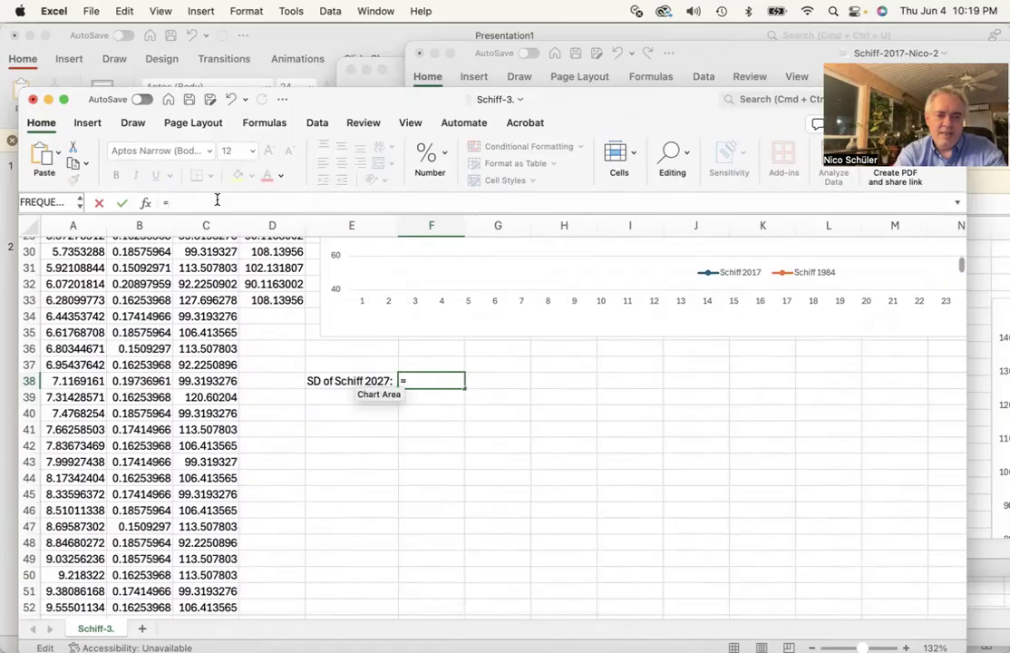
text(STD)
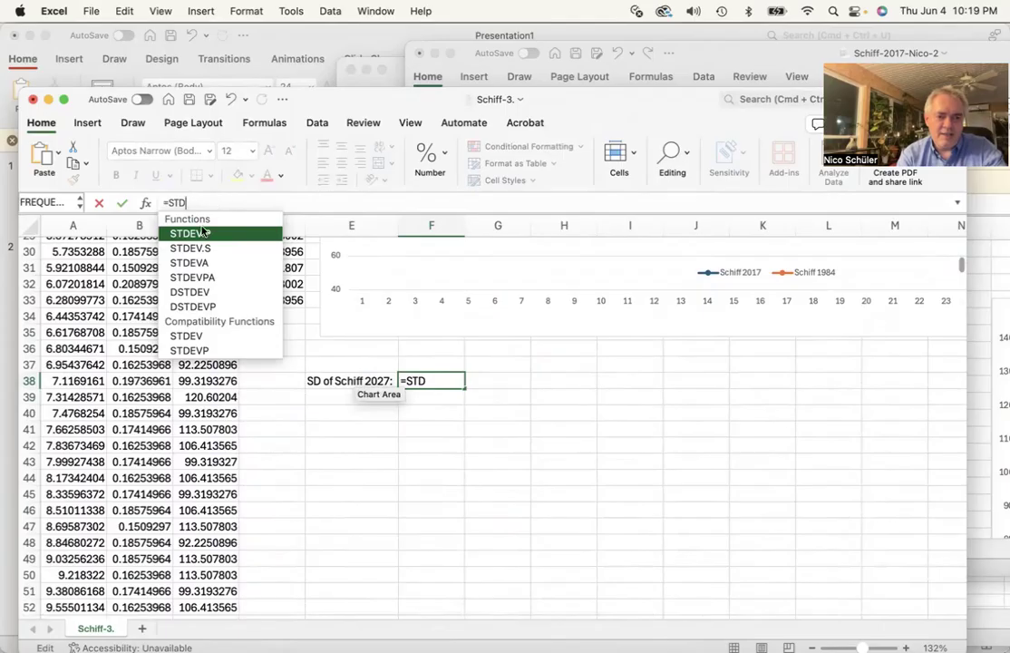
double_click(189, 337)
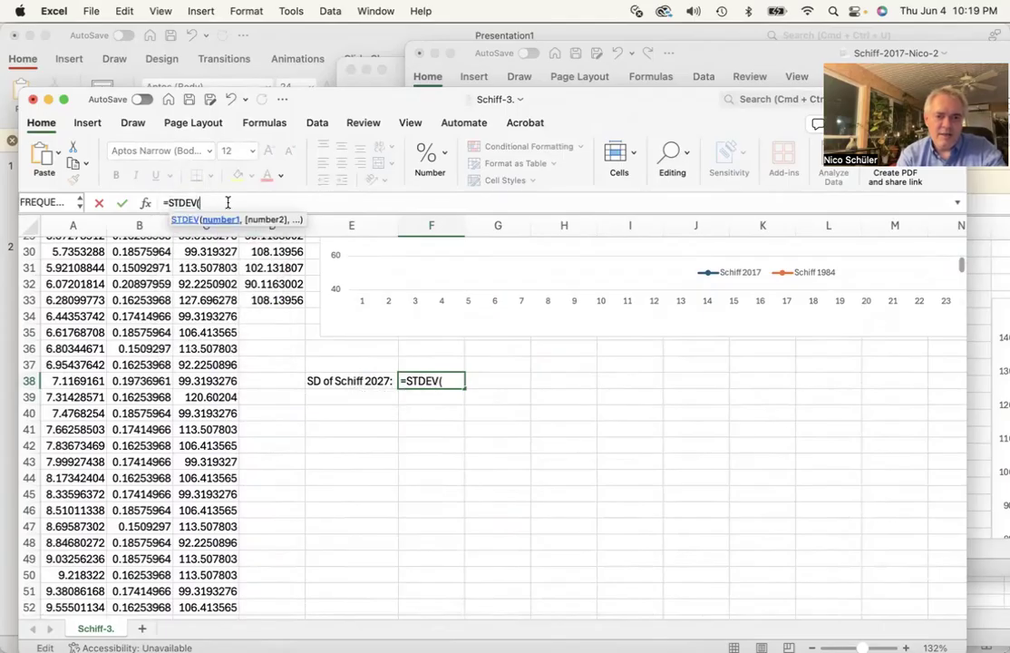
scroll(181, 328, up, 10)
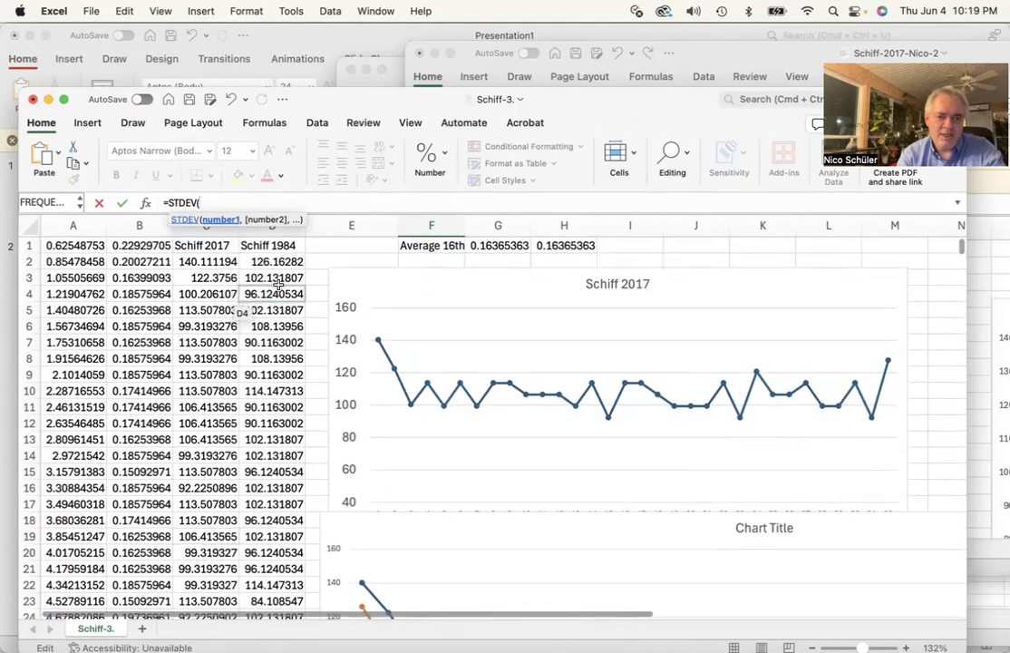
text(C2:C)
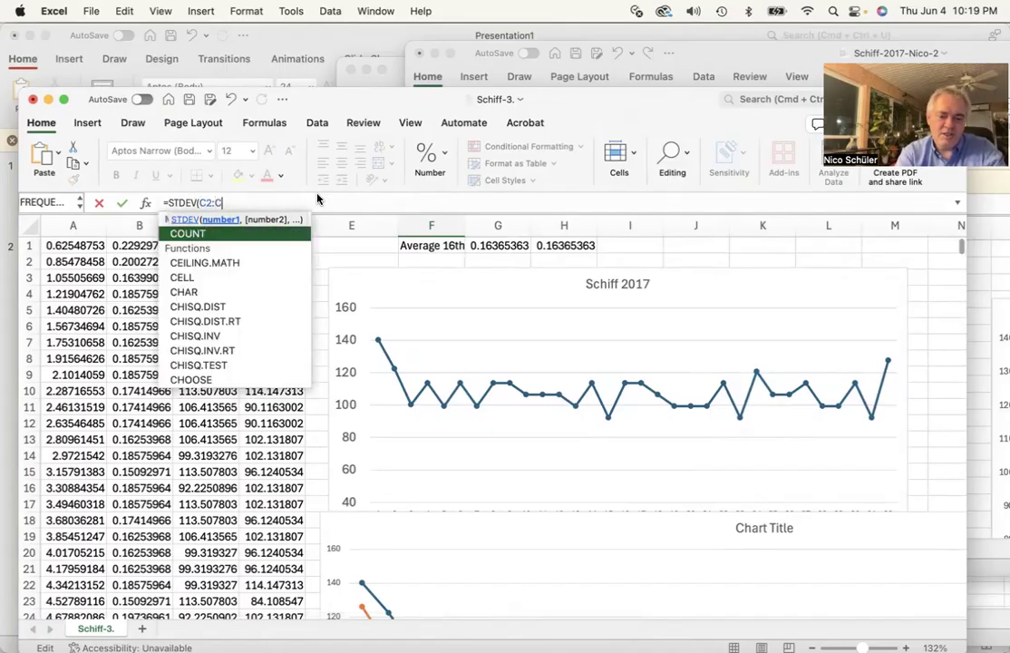
text(520)
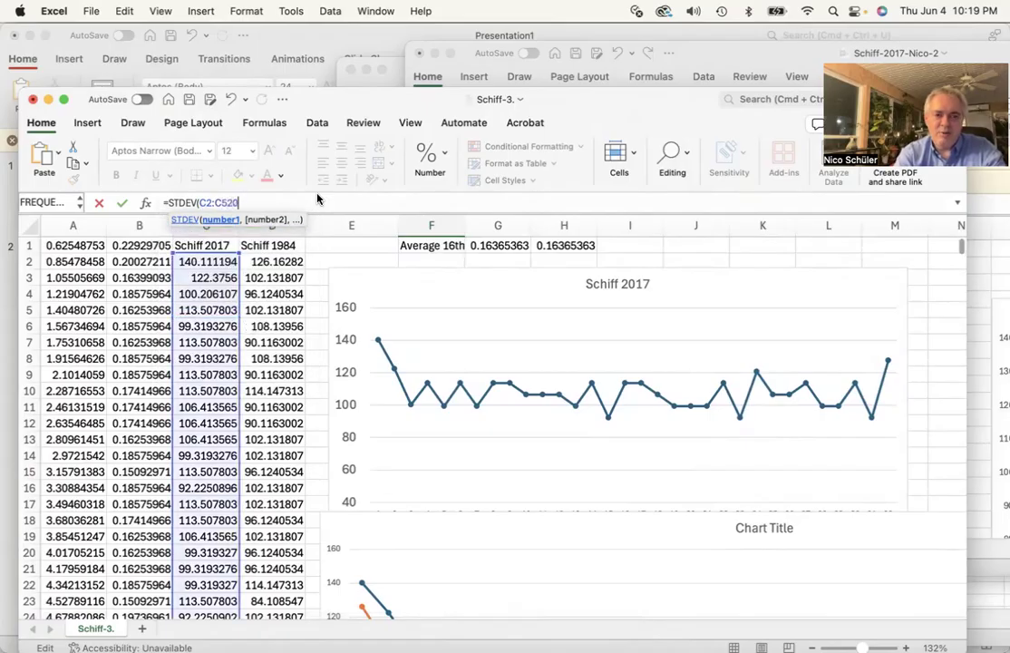
text())
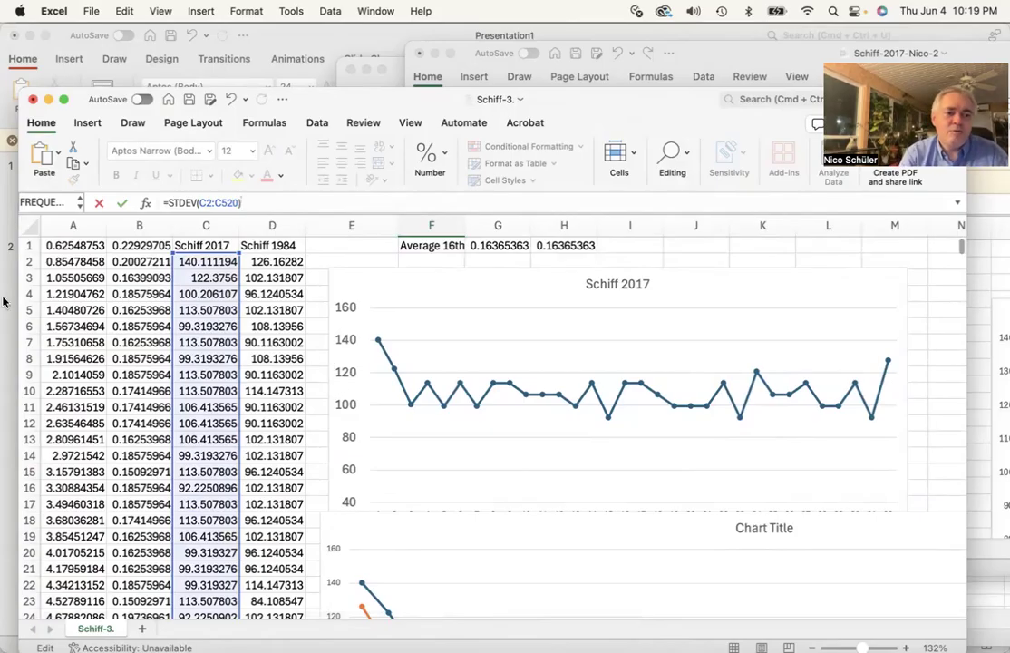
Switch to Calculator and compute 512 + 32 and 35 × 16
mouse_move(5, 188)
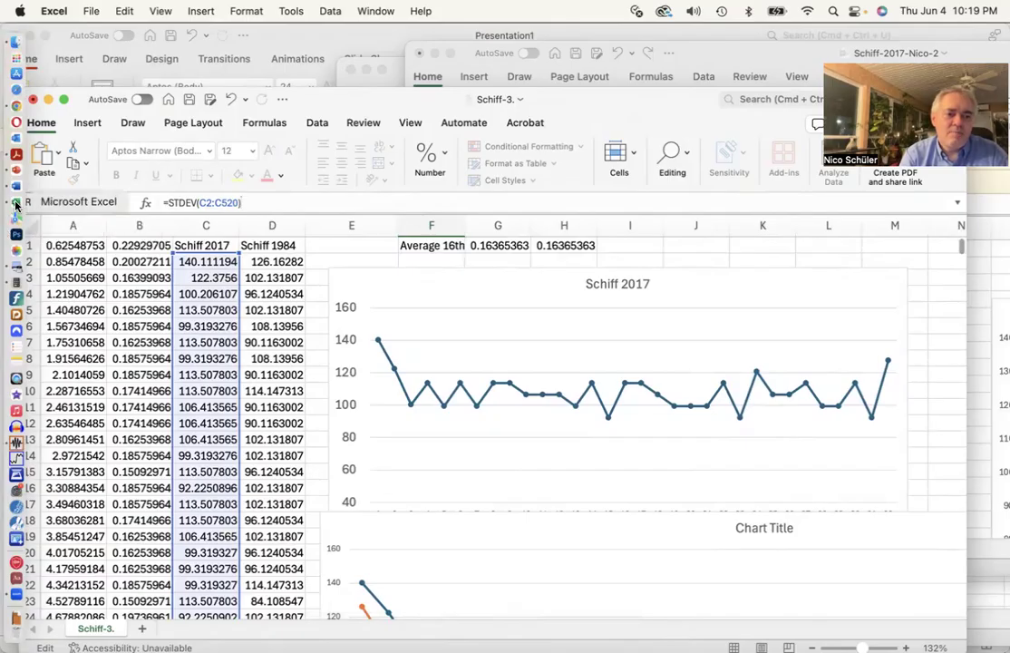
click(14, 284)
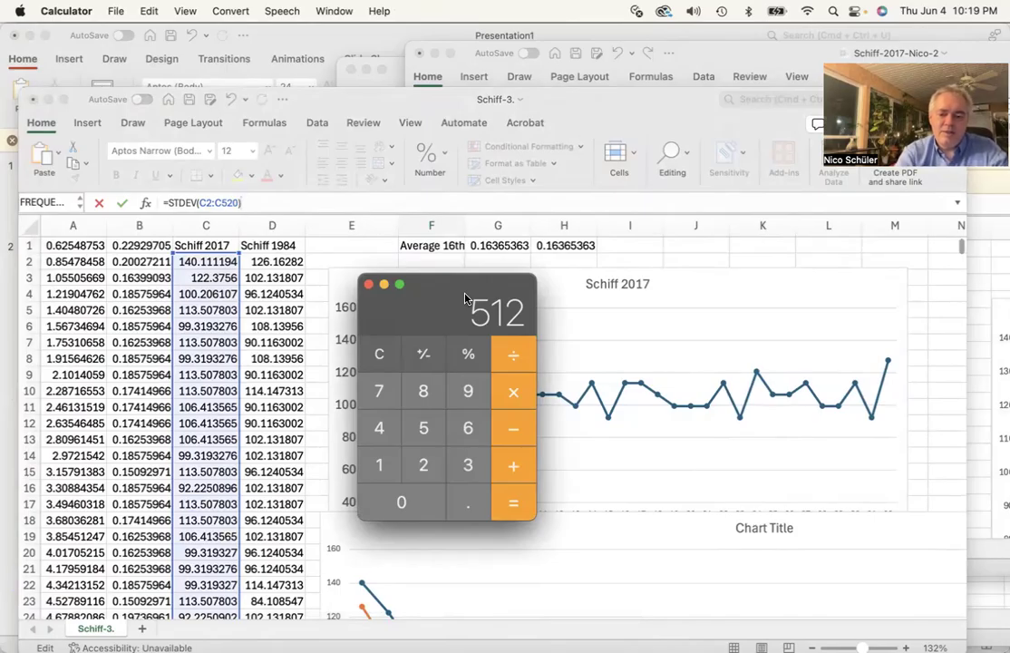
key(plus)
key(3)
key(2)
key(Return)
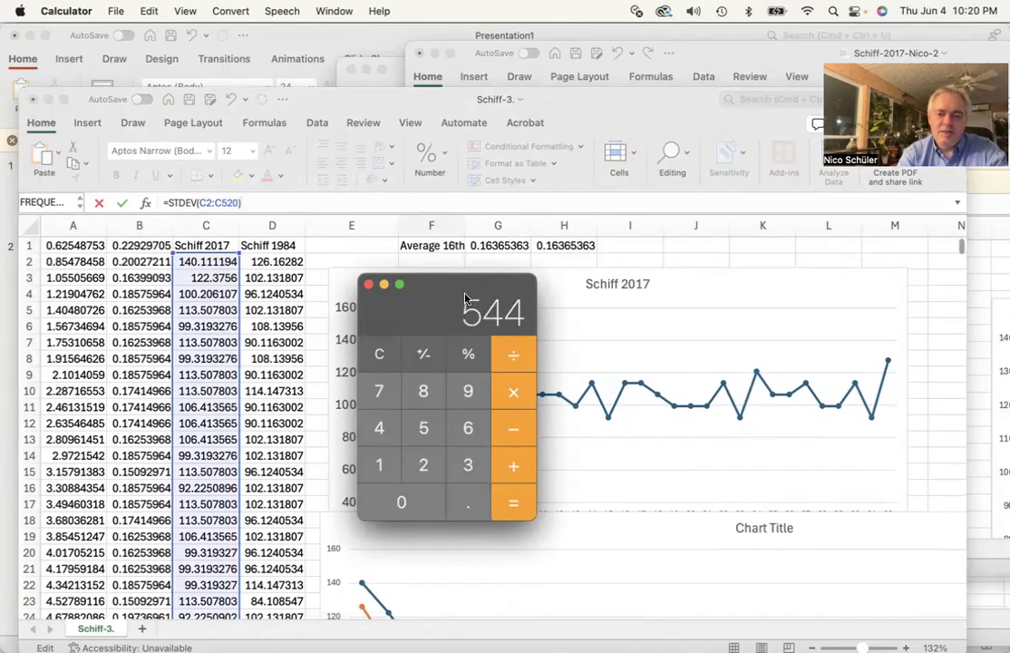
key(Escape)
key(3)
key(5)
key(asterisk)
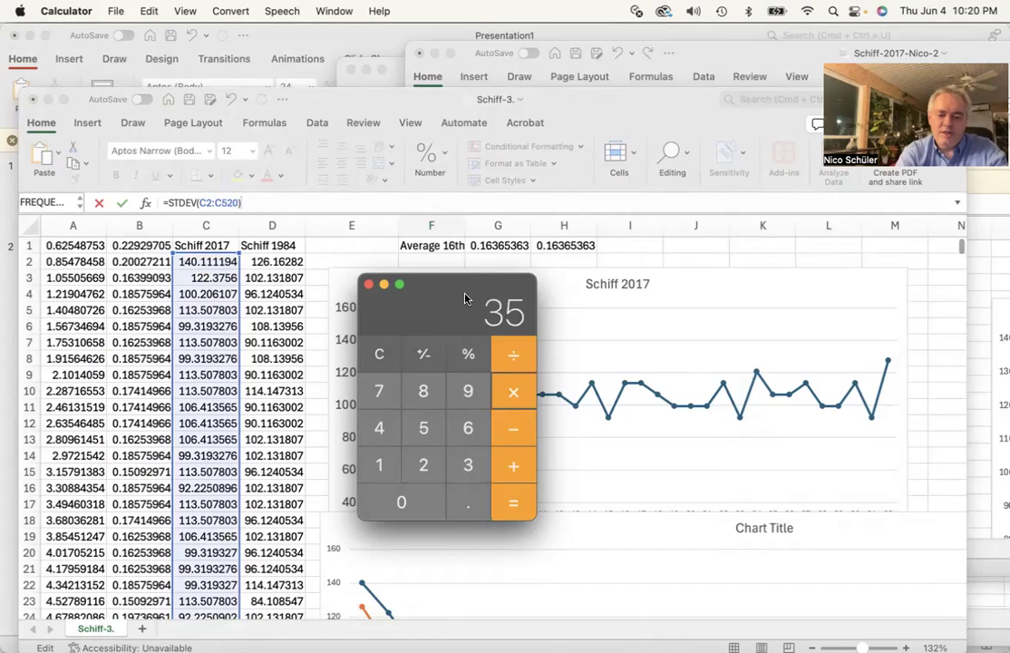
key(1)
key(6)
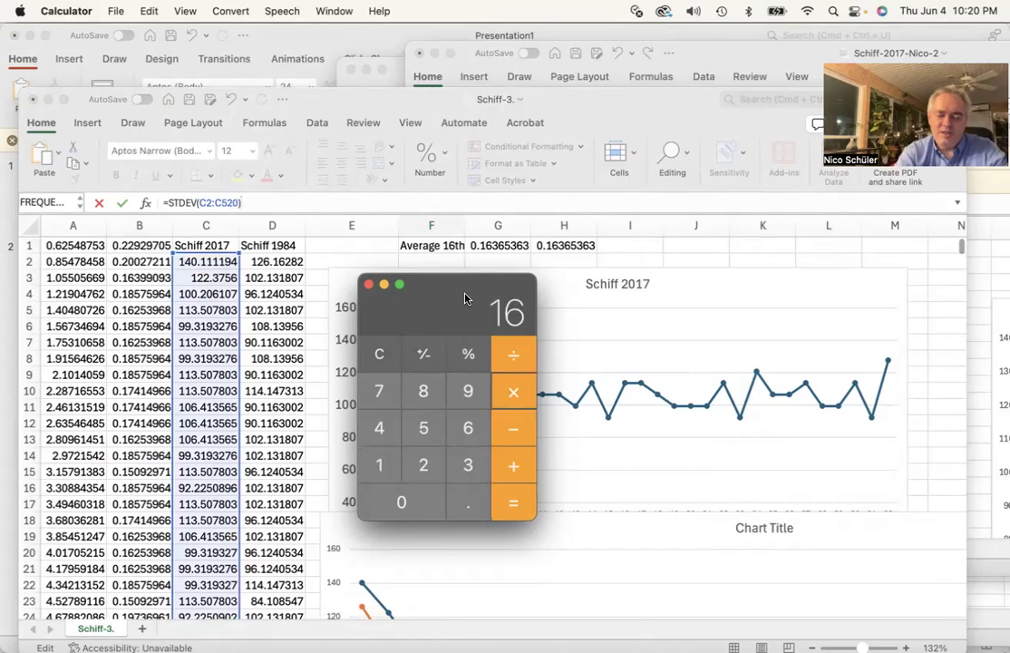
key(Return)
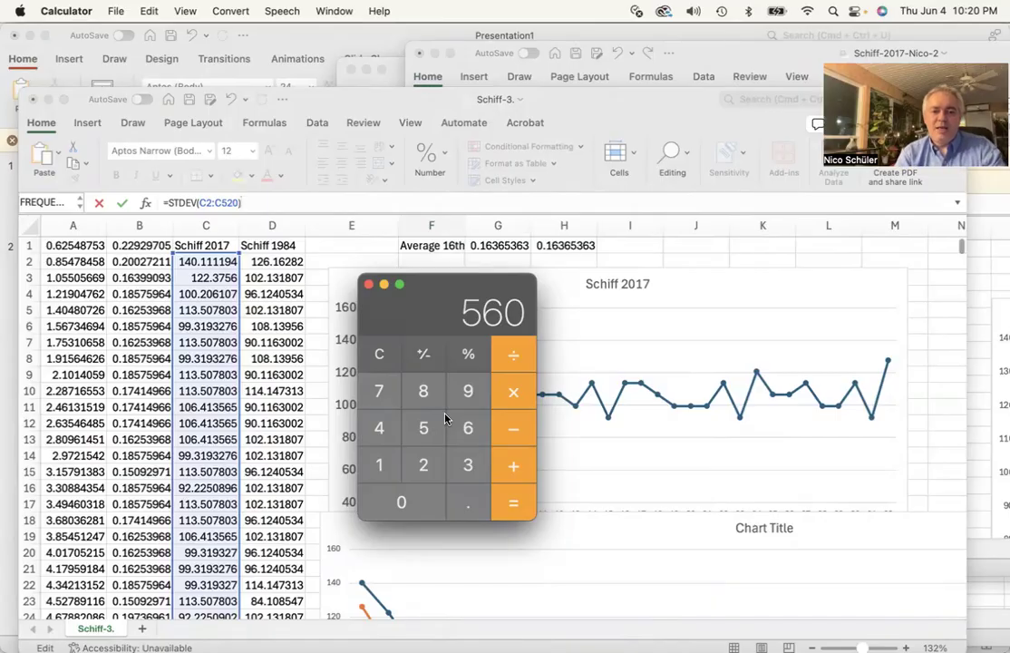
Return to the workbook, move its window higher, and confirm the standard deviation formula in cell F38
click(274, 202)
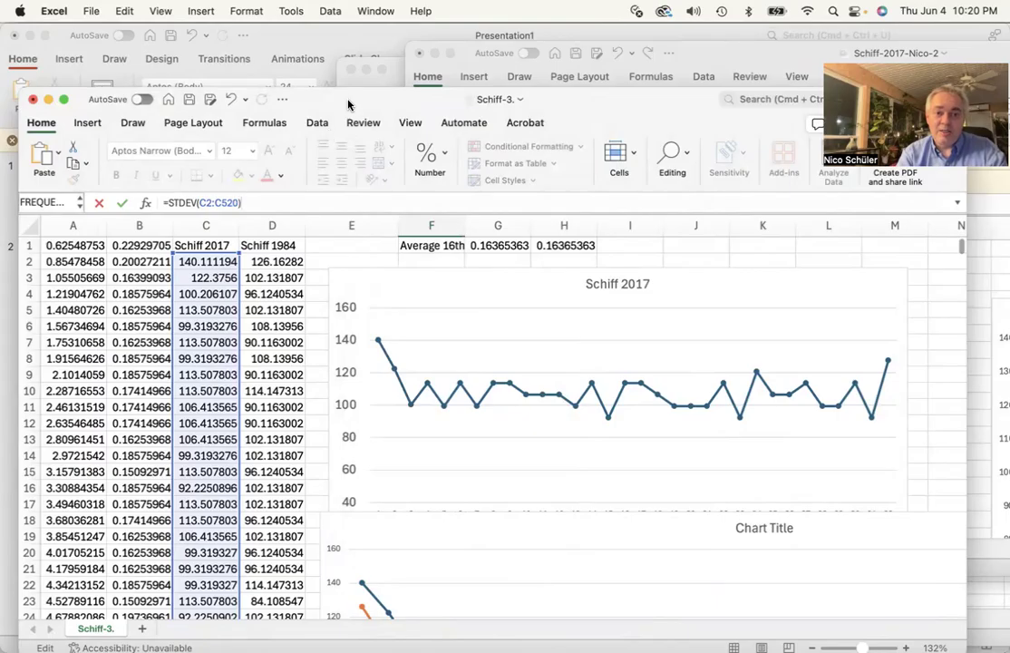
drag(347, 106, 349, 43)
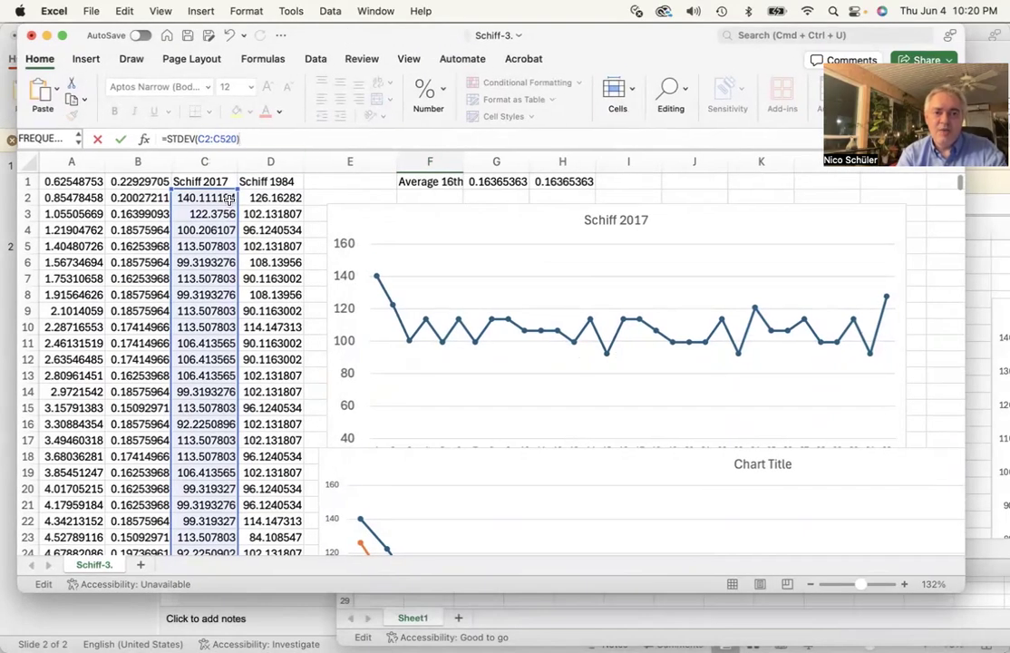
scroll(408, 377, down, 3)
scroll(409, 379, down, 5)
scroll(410, 378, up, 7)
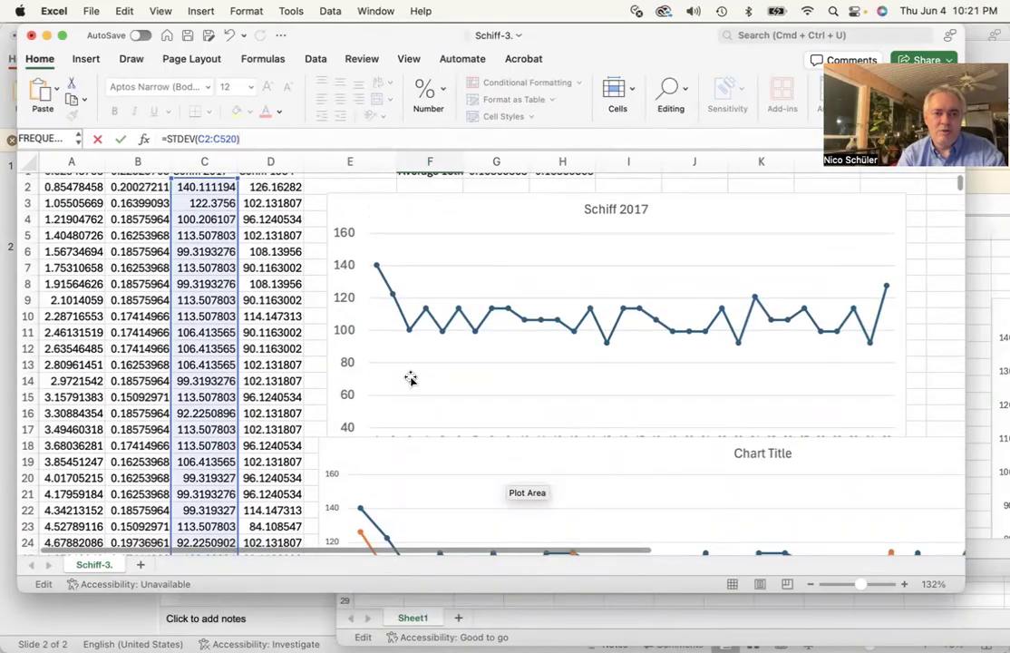
scroll(358, 359, down, 10)
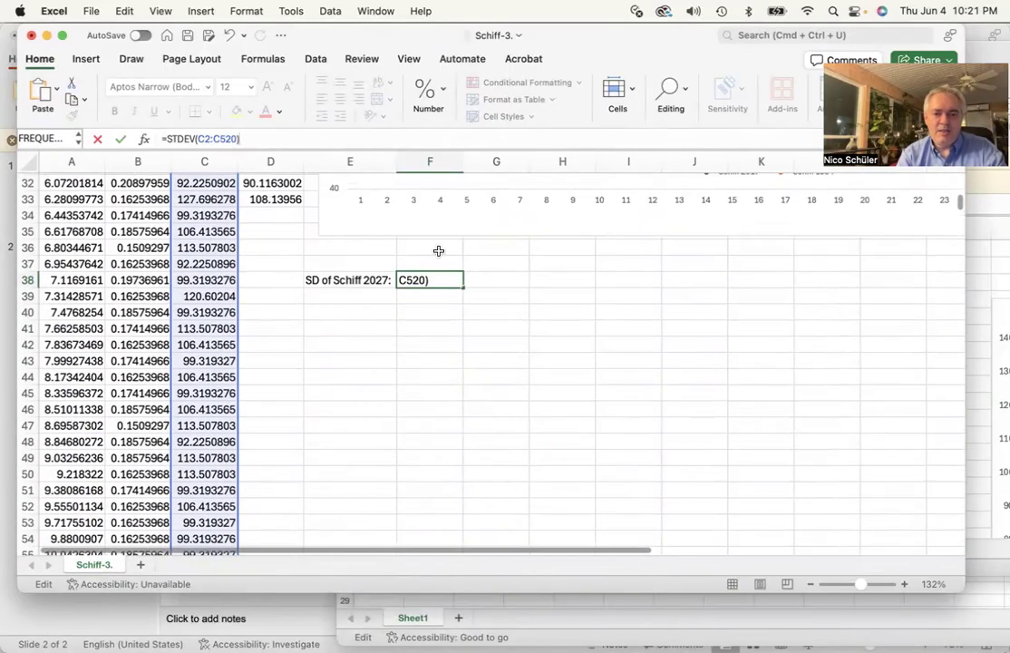
key(Return)
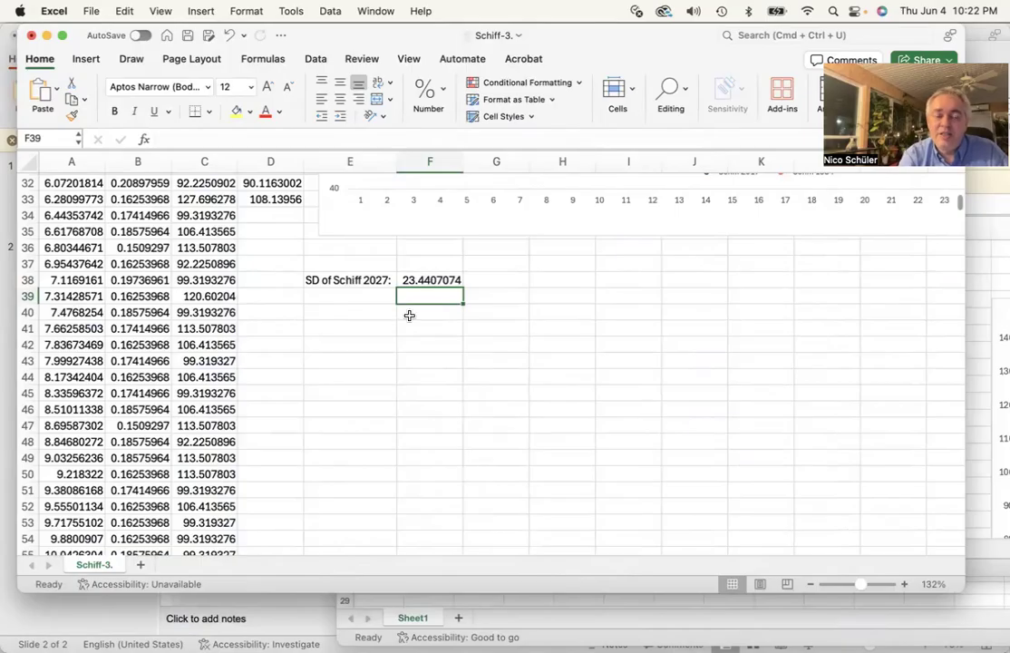
scroll(409, 314, down, 1)
scroll(409, 315, up, 4)
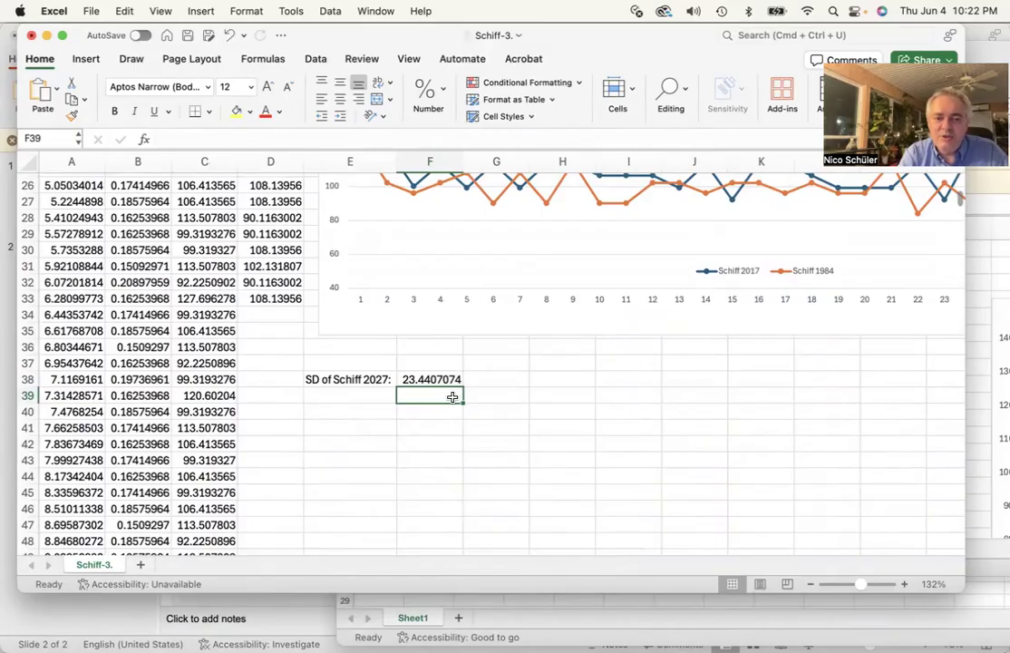
scroll(453, 397, up, 10)
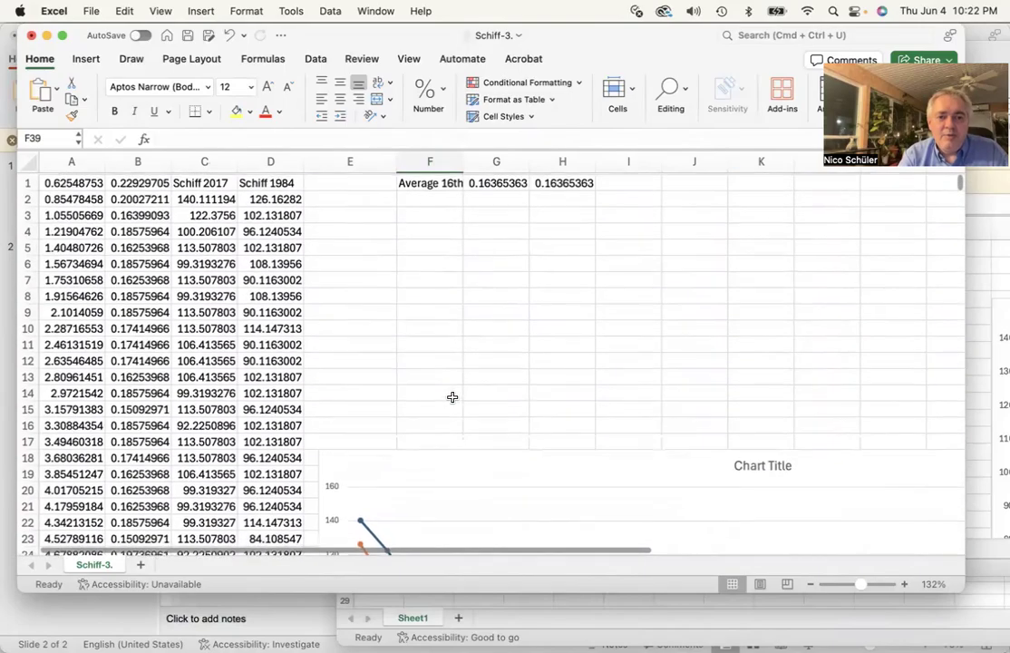
scroll(453, 397, down, 1)
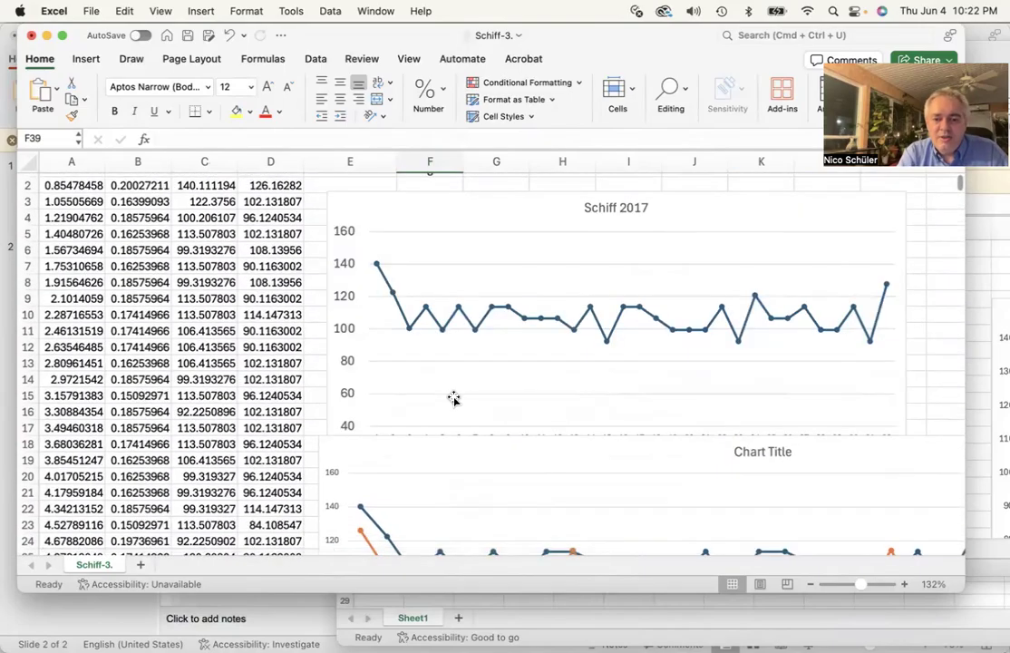